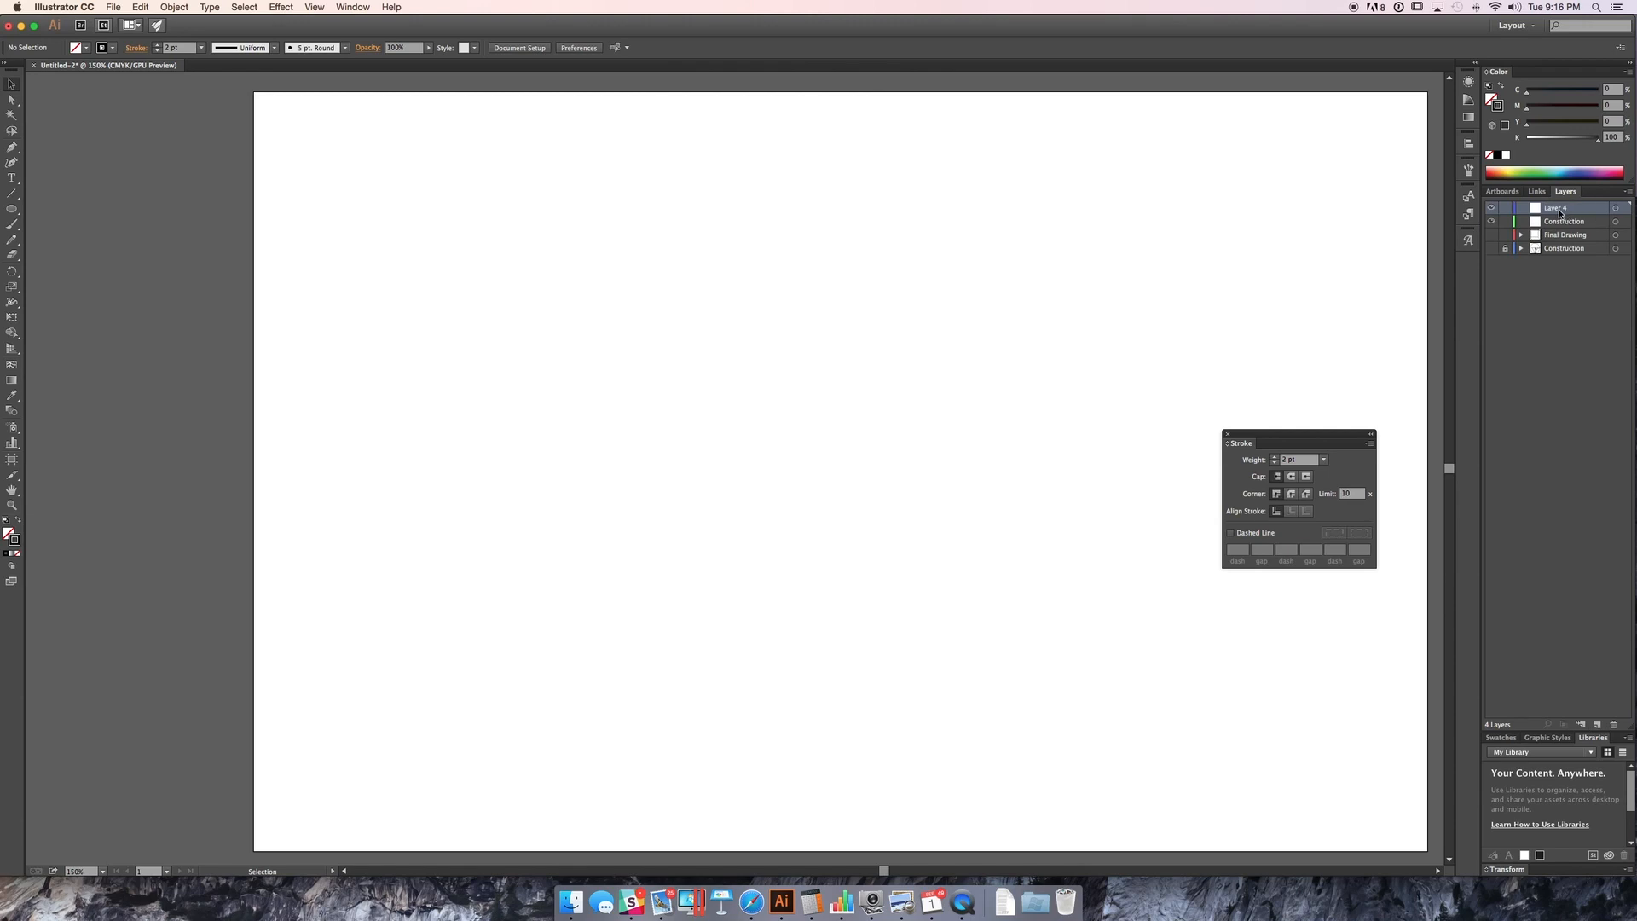
# Step: Rename Layer 4 with the title beginning "Final 2 Pt C" and make the Construction layer directly below it active
pyautogui.write('Final 2 Pt C...')
pyautogui.press('Return')
pyautogui.click(1552, 223)
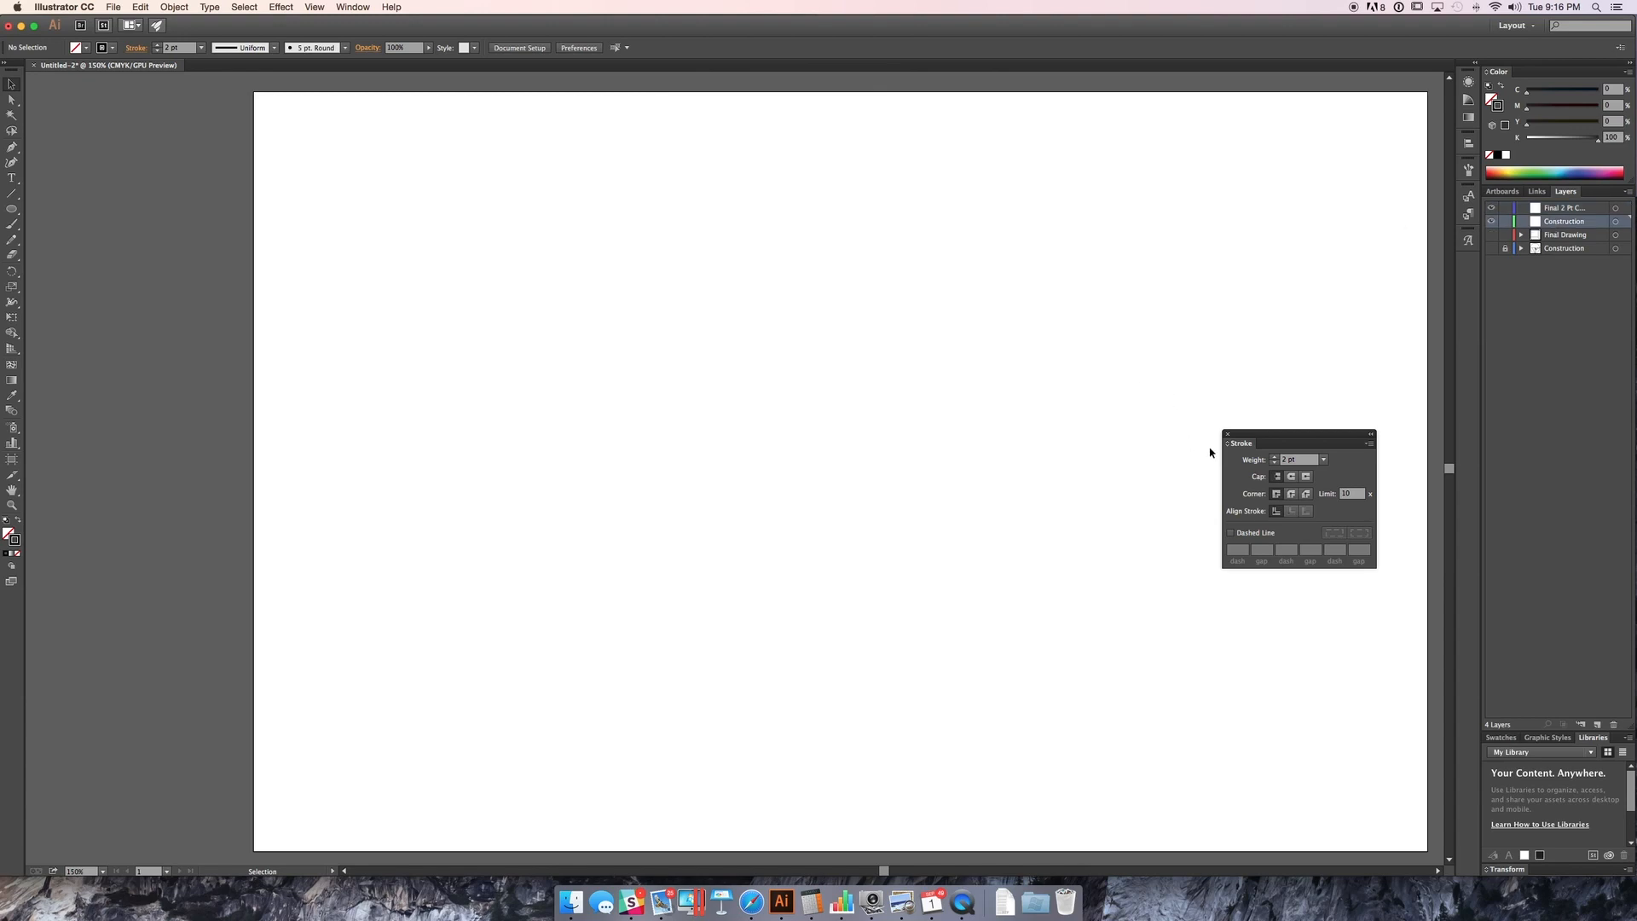
# Step: Draw a horizontal horizon line about 394 mm long across the upper part of the artboard, moving the Stroke panel clear of the artwork
pyautogui.moveTo(1296, 434); pyautogui.dragTo(1470, 429)
pyautogui.hscroll(5, 921, 417)
pyautogui.press('\\')
pyautogui.moveTo(85, 217); pyautogui.dragTo(1160, 218)
pyautogui.press('v')
pyautogui.scroll(3, 759, 359)
pyautogui.hscroll(-3, 759, 358)
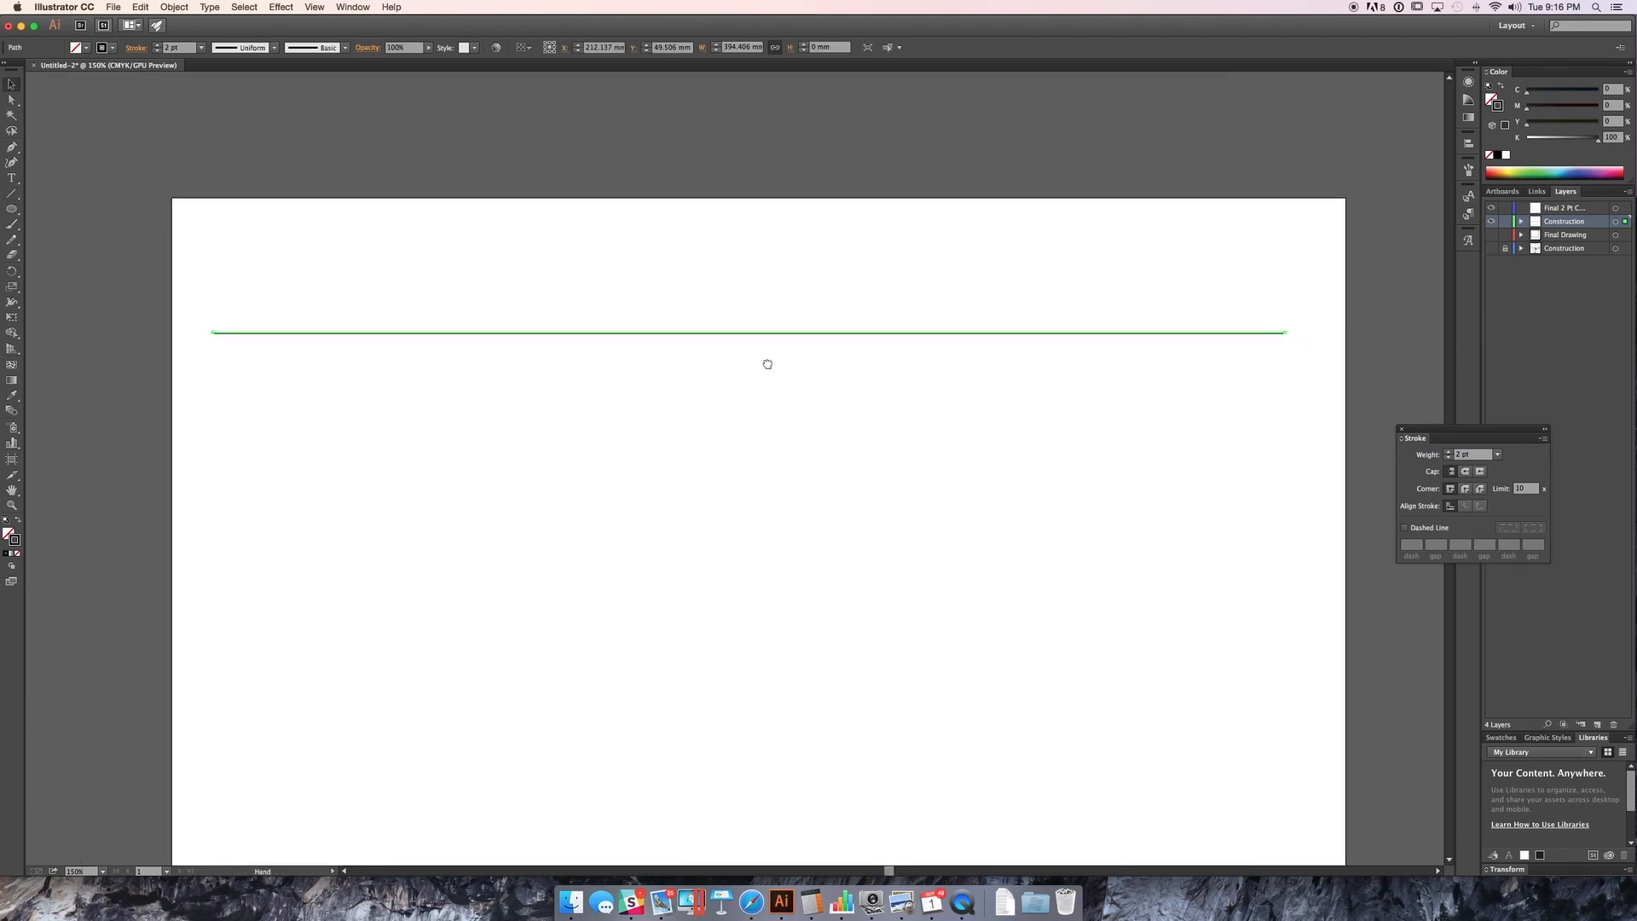
# Step: Move the horizon line closer to the artboard's upper edge, centred at about X 219 mm, Y 38 mm
pyautogui.click(627, 353)
pyautogui.click(738, 332)
pyautogui.moveTo(738, 332); pyautogui.dragTo(753, 307)
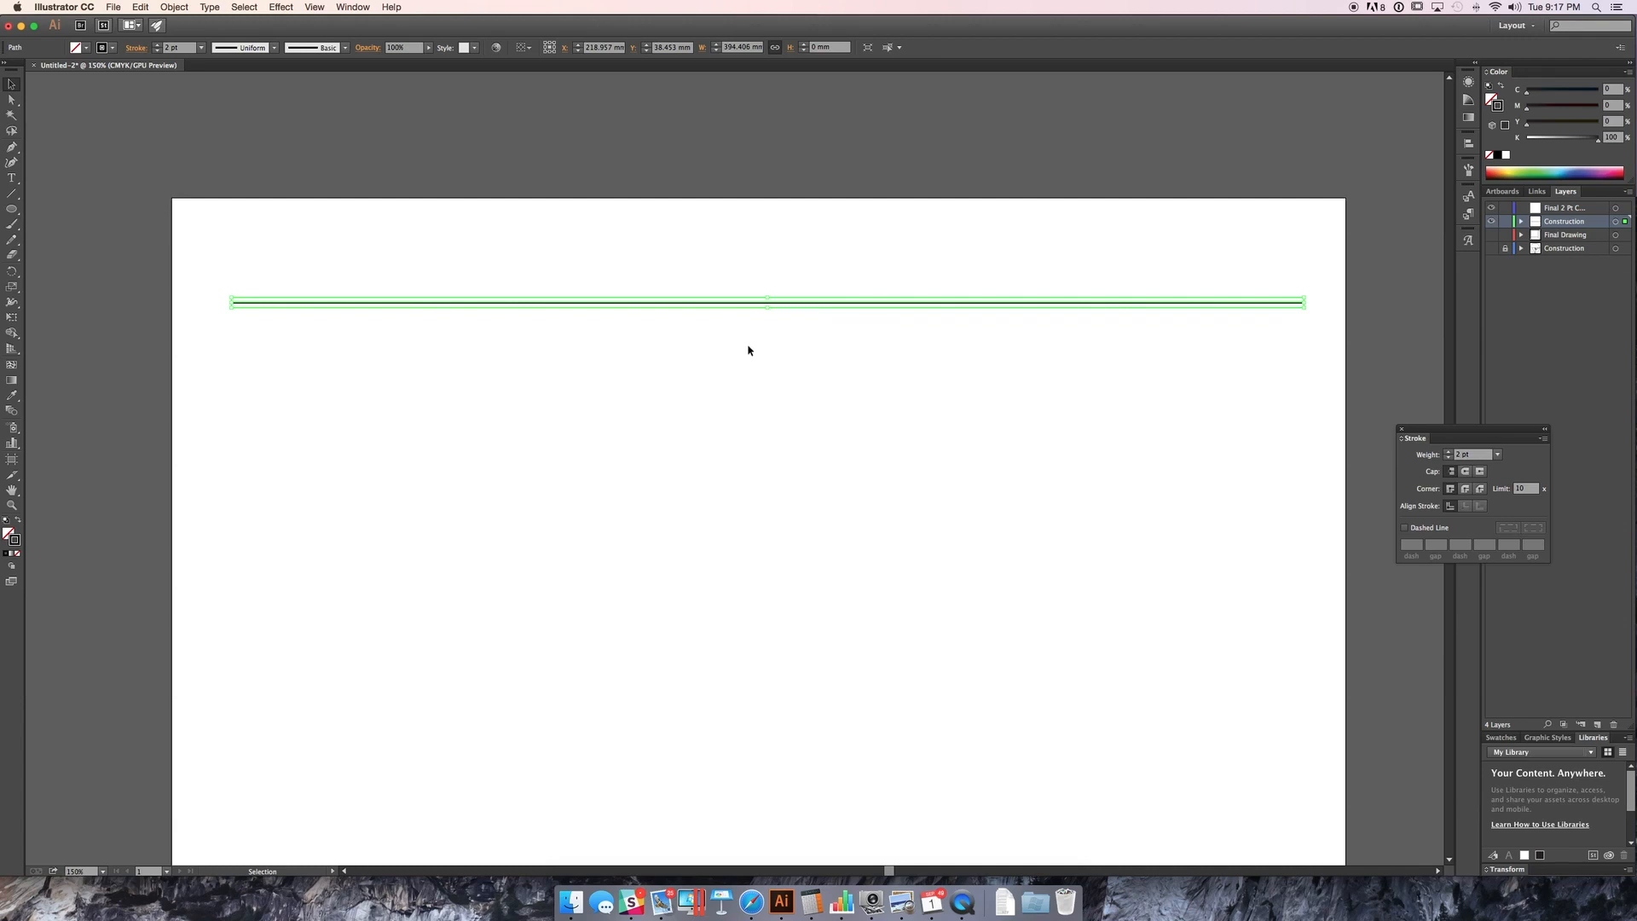
pyautogui.press('space')
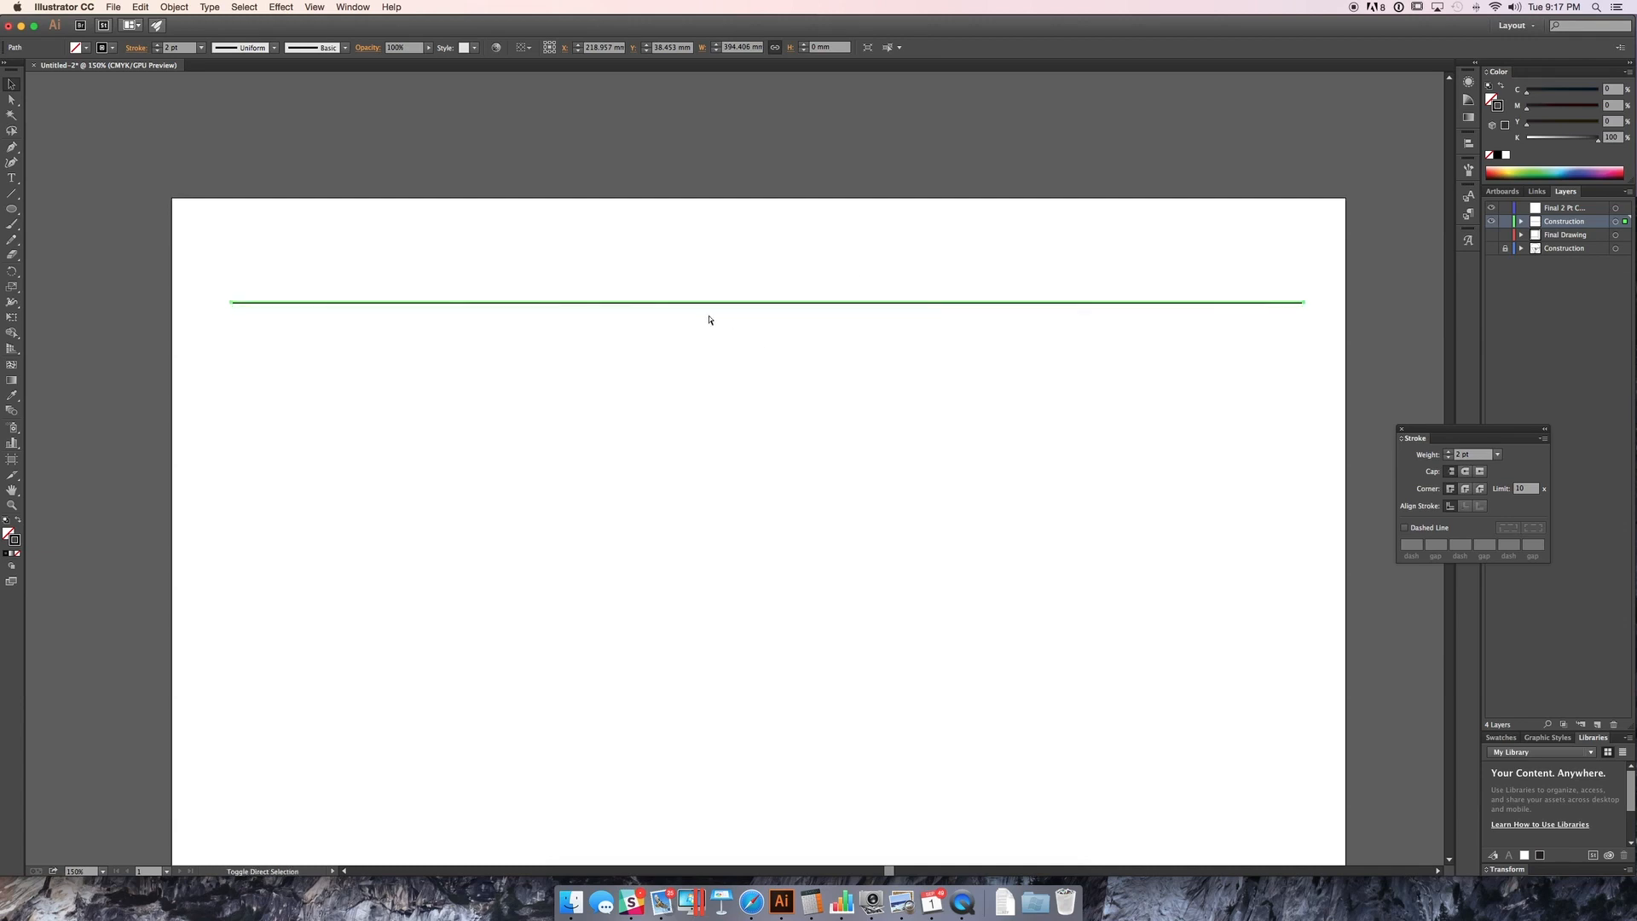
pyautogui.moveTo(710, 318); pyautogui.dragTo(695, 288)
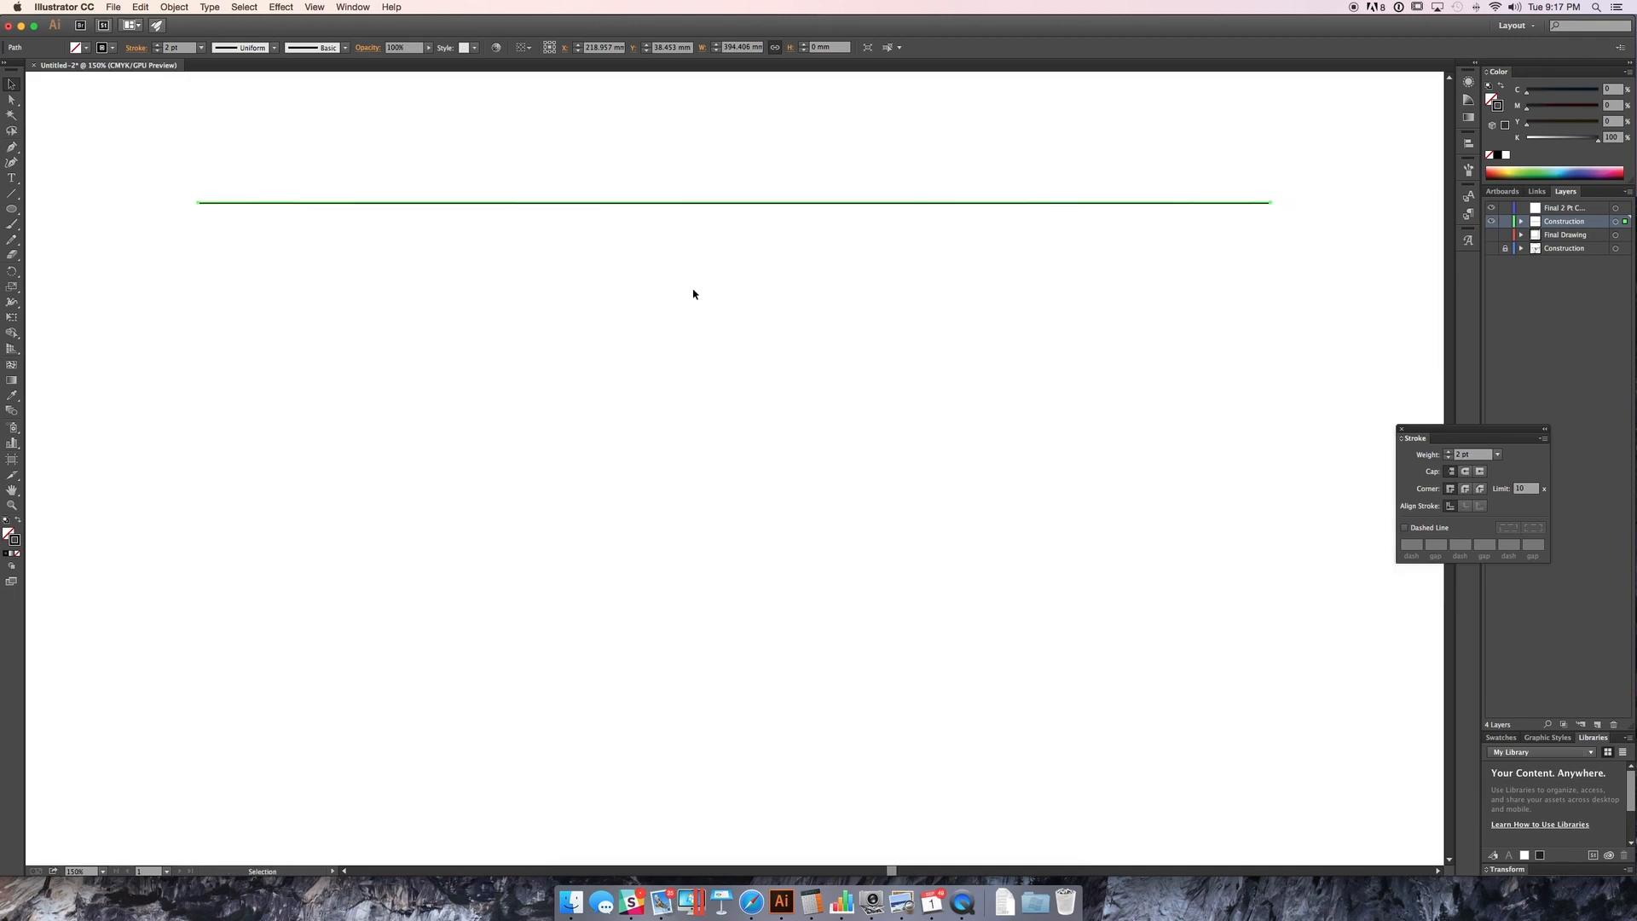
# Step: Draw a short vertical tick about 10 mm tall across the horizon line near each of its two ends
pyautogui.press('\\')
pyautogui.moveTo(228, 202); pyautogui.dragTo(228, 188)
pyautogui.moveTo(1233, 202); pyautogui.dragTo(1234, 187)
# Step: Set the stroke weight of the horizon line and both vertical ticks to 1 pt
pyautogui.press('v')
pyautogui.moveTo(202, 171); pyautogui.dragTo(1215, 217)
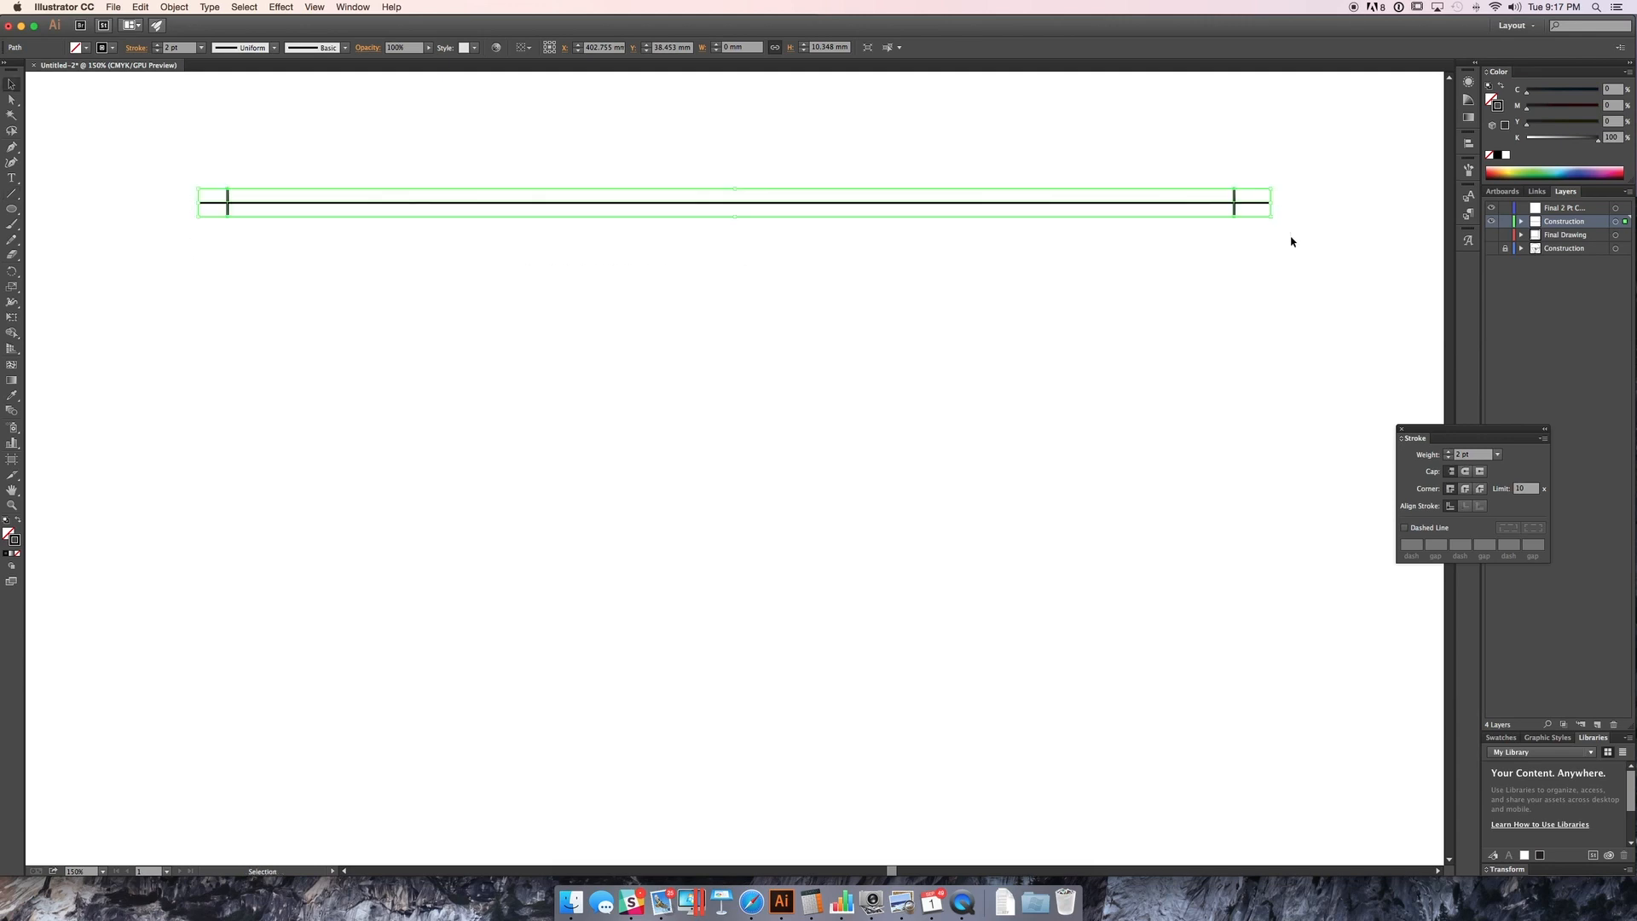
pyautogui.click(1447, 459)
pyautogui.click(1286, 406)
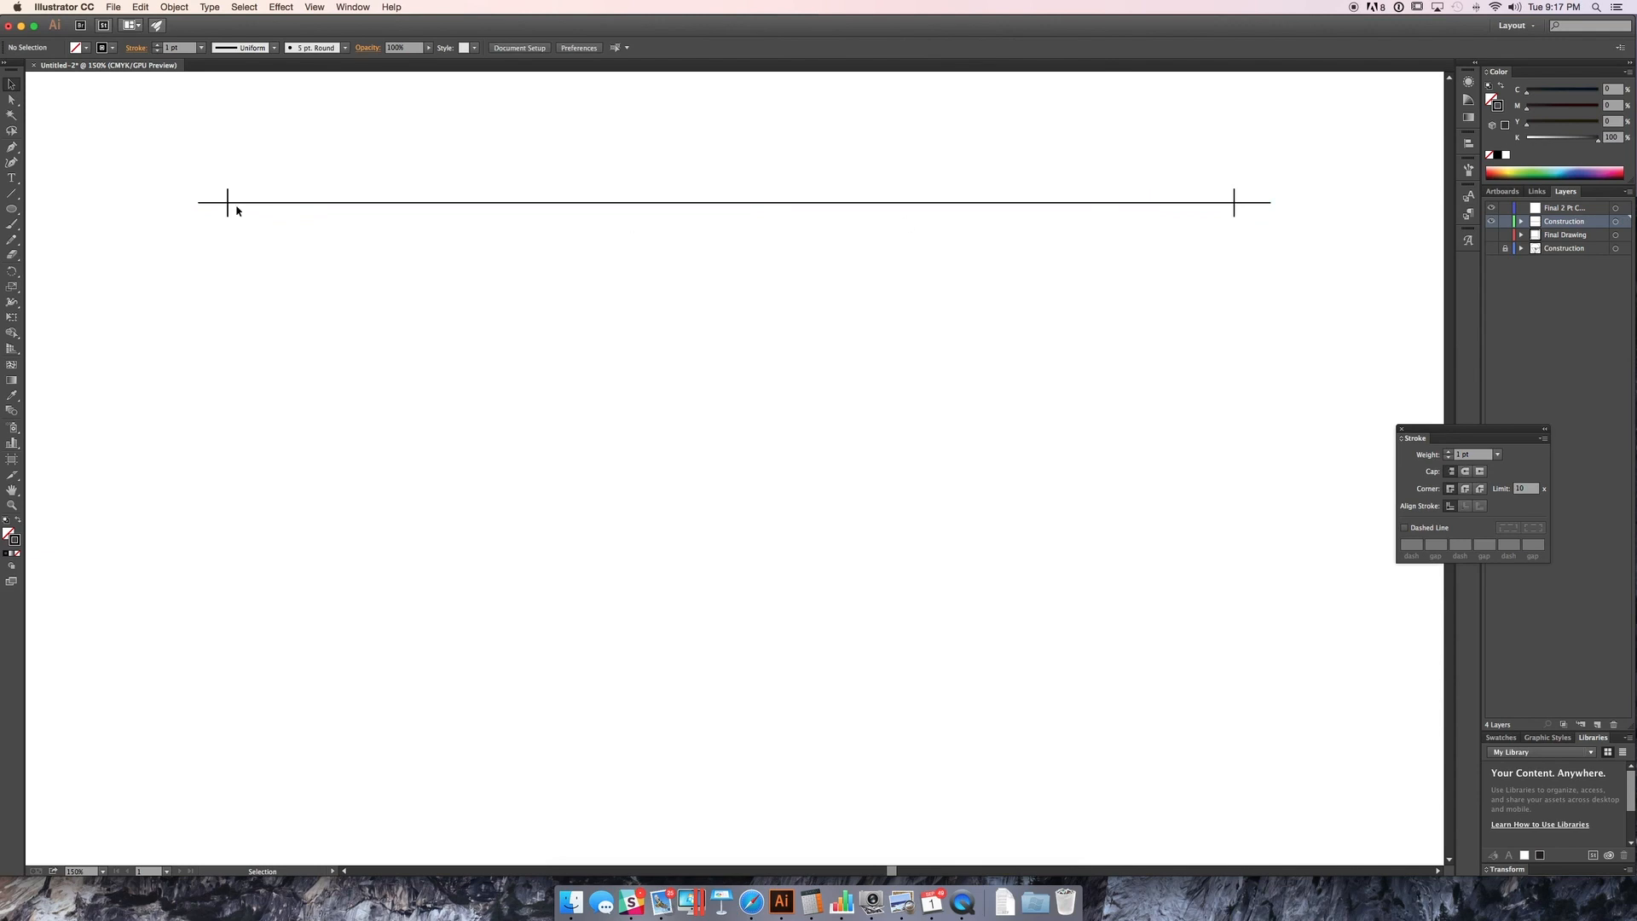
# Step: Add the text label "LVP" above the tick at the left end of the horizon line
pyautogui.press('t')
pyautogui.click(190, 167)
pyautogui.write('LV')
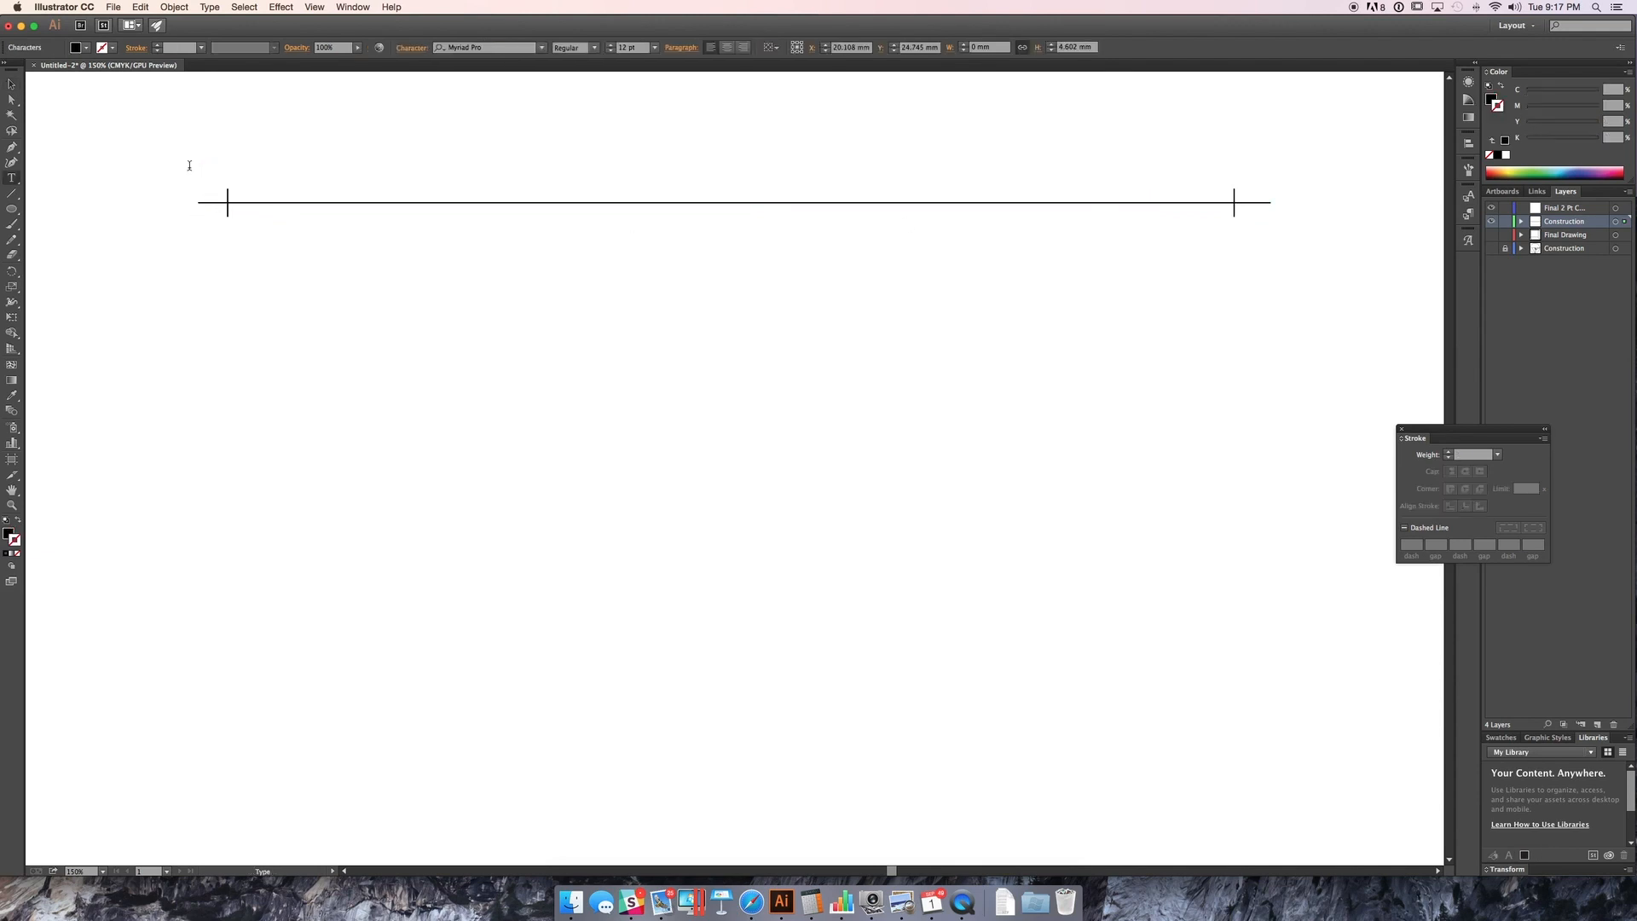
pyautogui.write('P')
pyautogui.press('Escape')
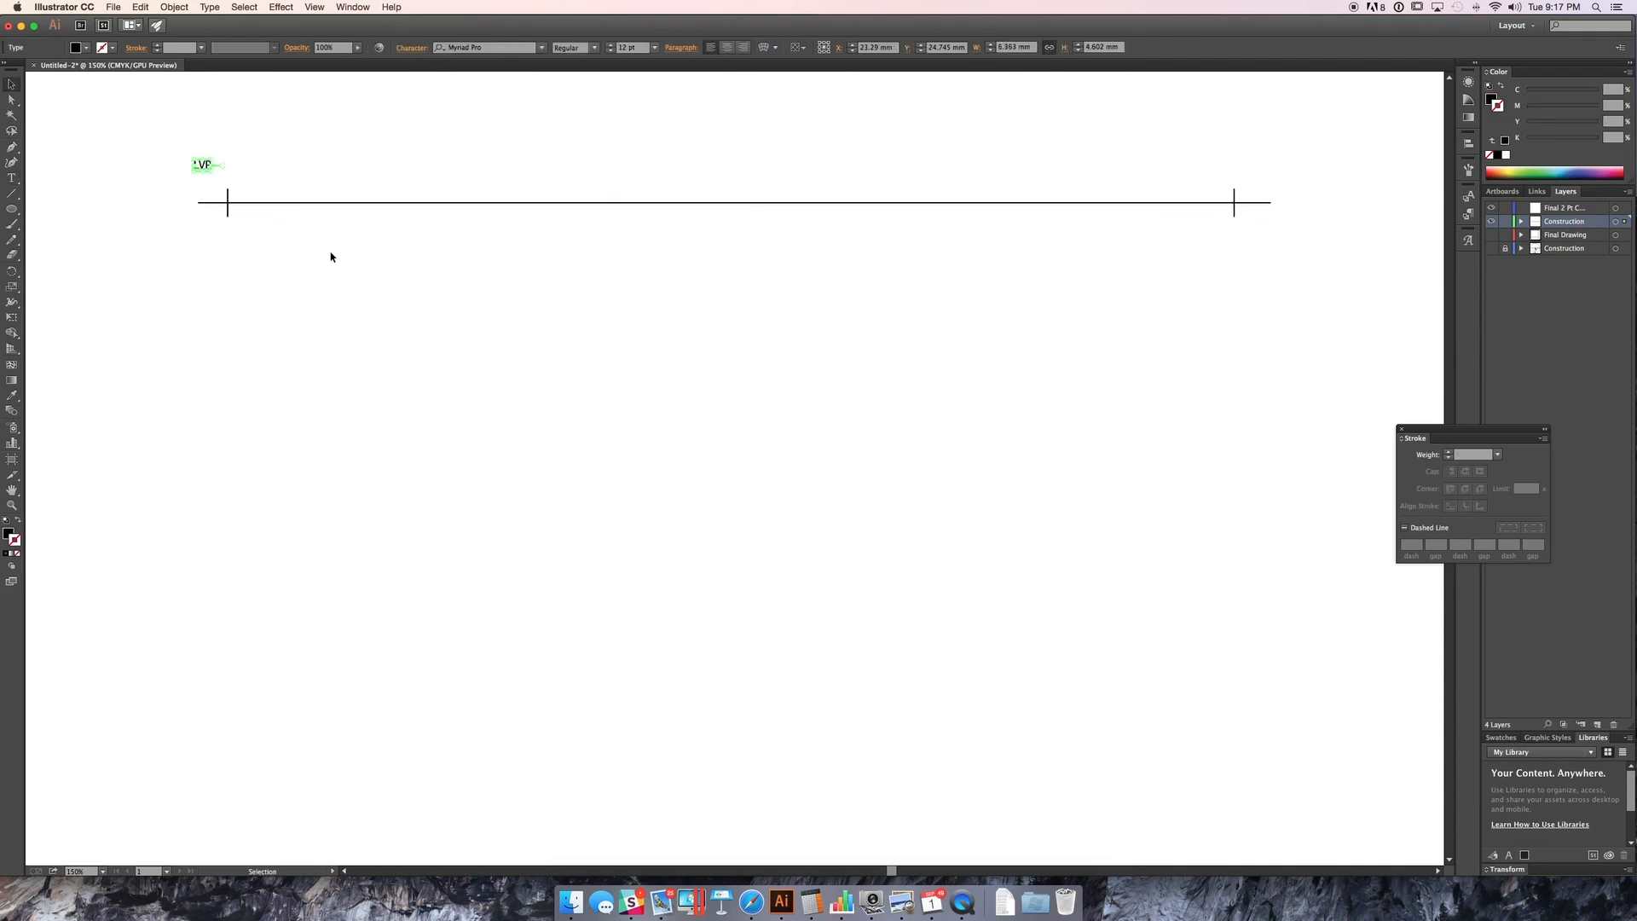
# Step: Duplicate the LVP label above the right-hand tick and change the copy's text to "RVP"
pyautogui.keyDown('alt'); pyautogui.moveTo(204, 168); pyautogui.dragTo(1258, 168); pyautogui.keyUp('alt')
pyautogui.doubleClick(1259, 168)
pyautogui.write('R')
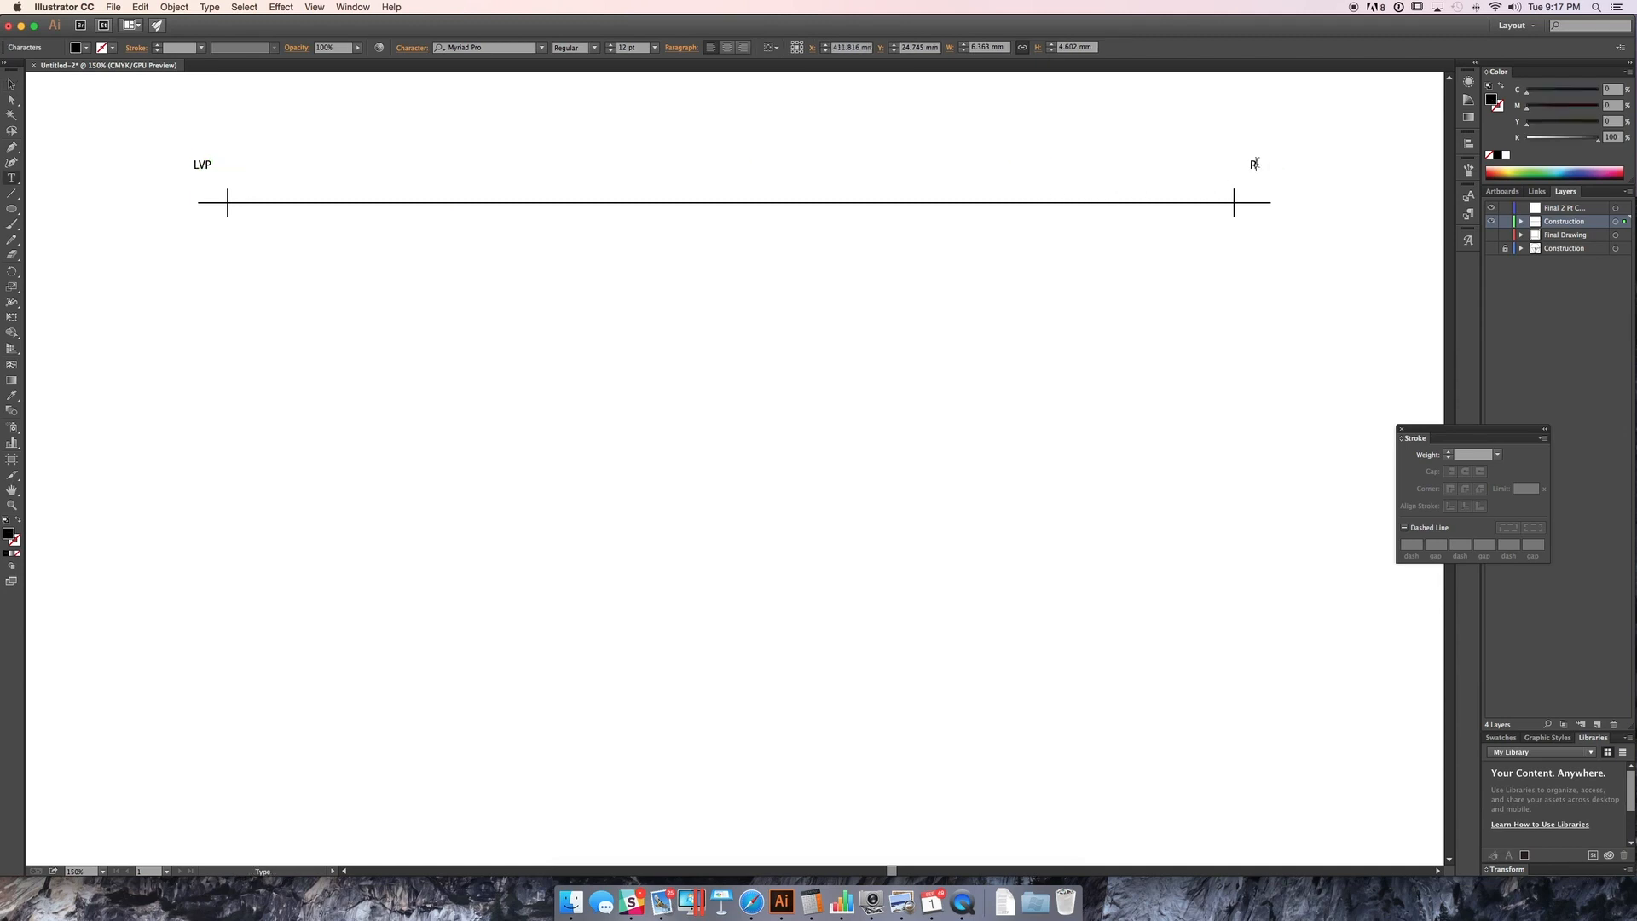
pyautogui.press('Escape')
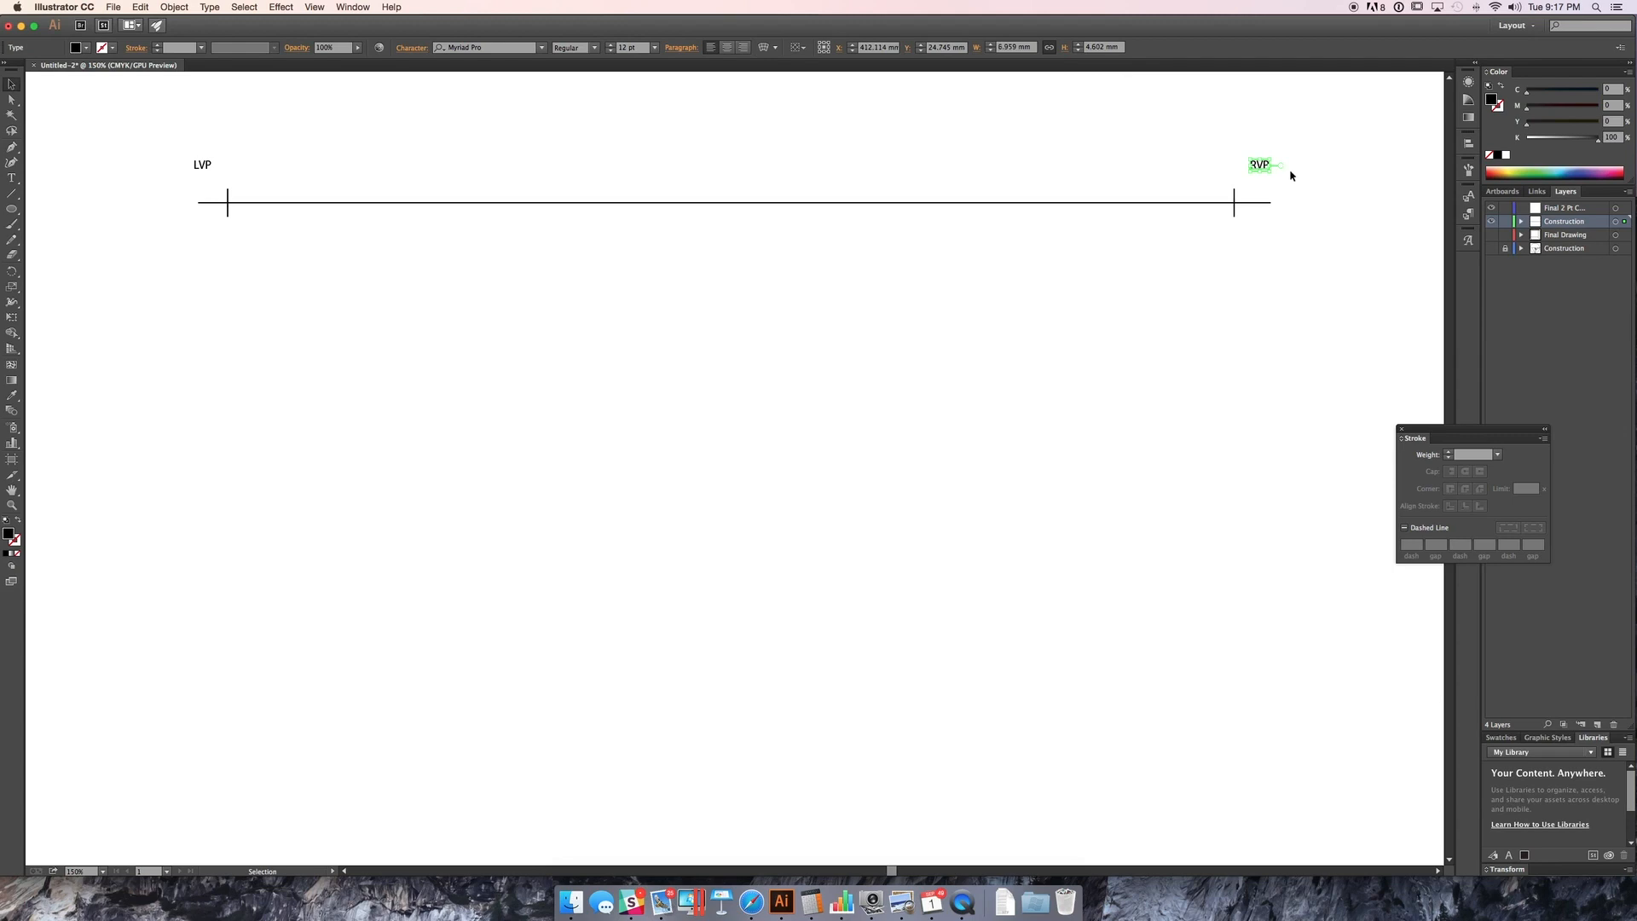
pyautogui.click(692, 286)
# Step: Draw 45-degree lines with the default stroke from the RVP and LVP marks down to cross each other below the horizon line
pyautogui.press('\\')
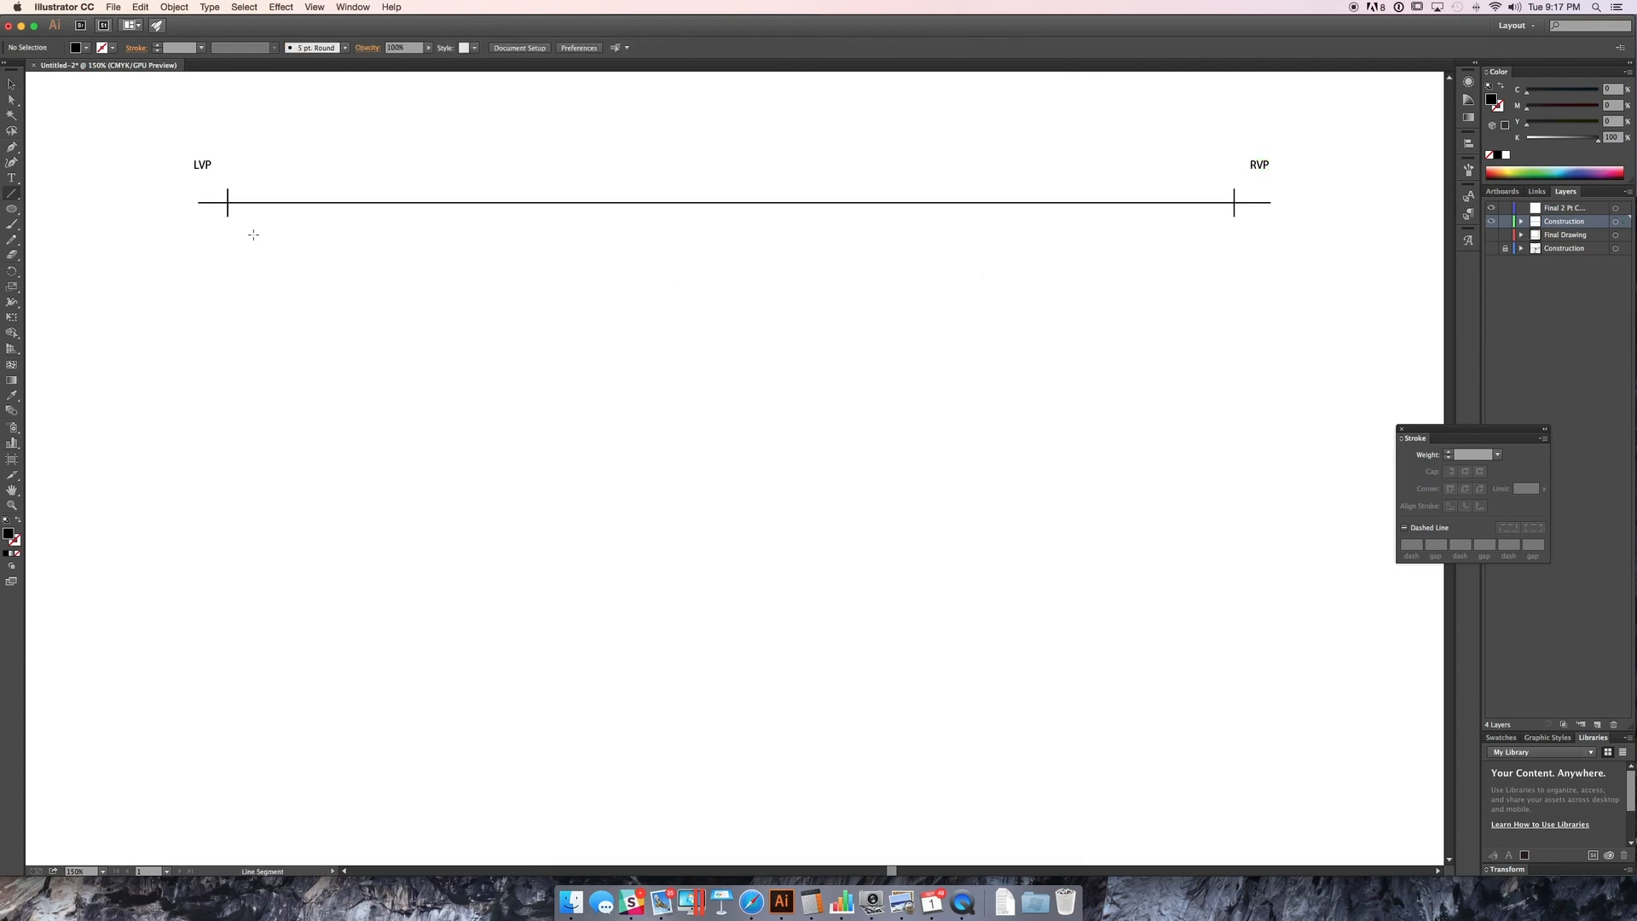
pyautogui.moveTo(305, 362); pyautogui.dragTo(252, 418)
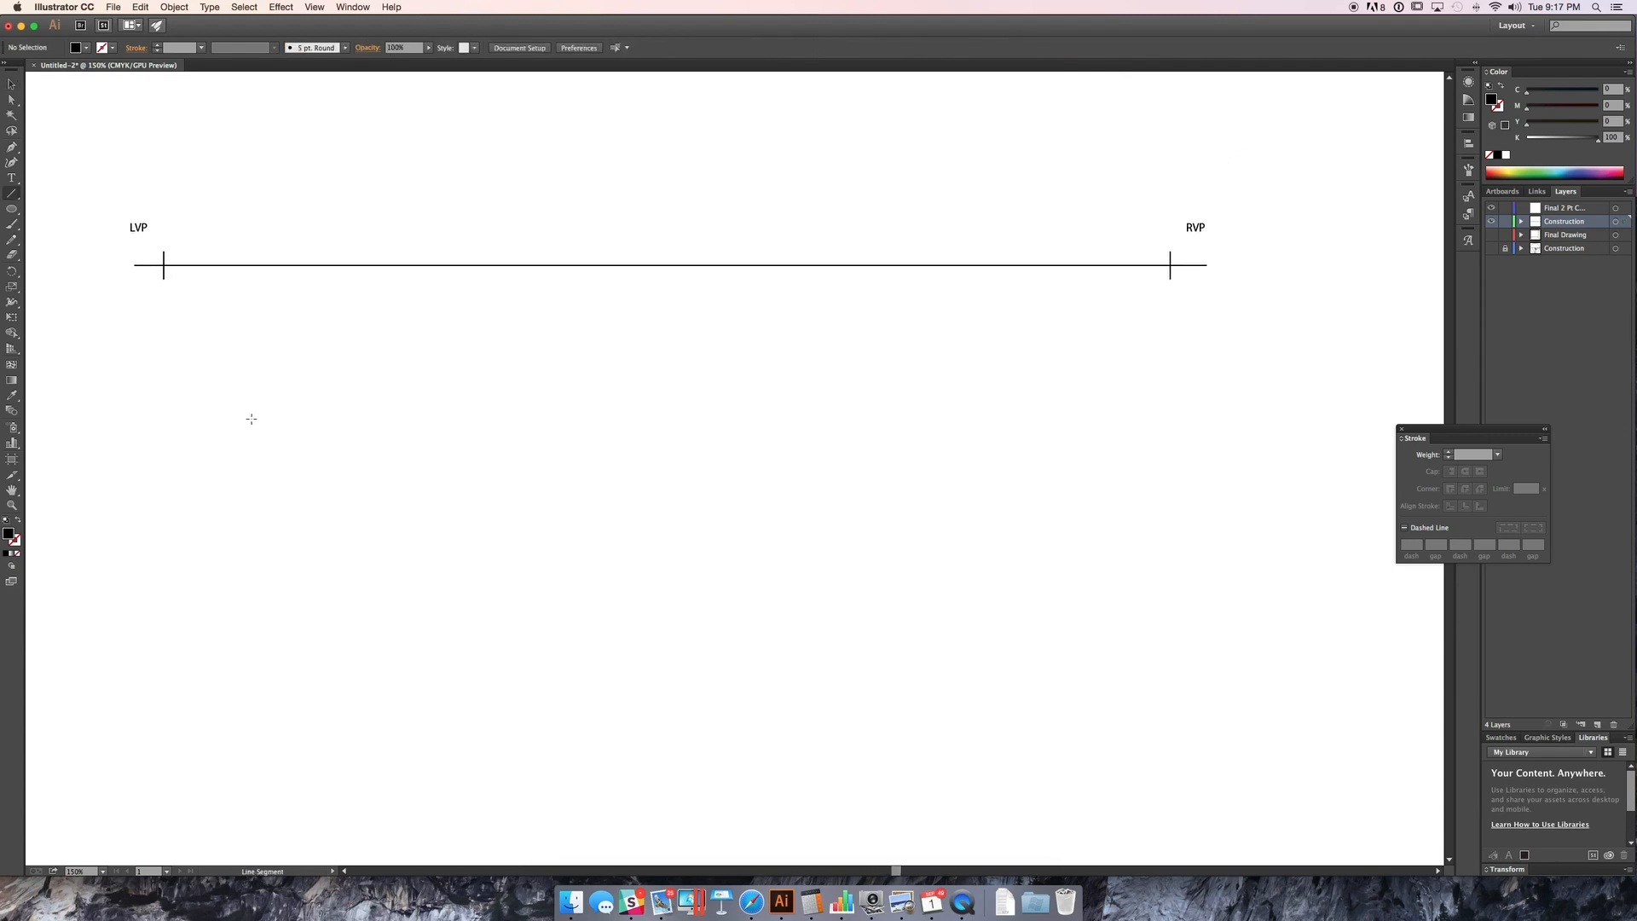
pyautogui.press('super+minus')
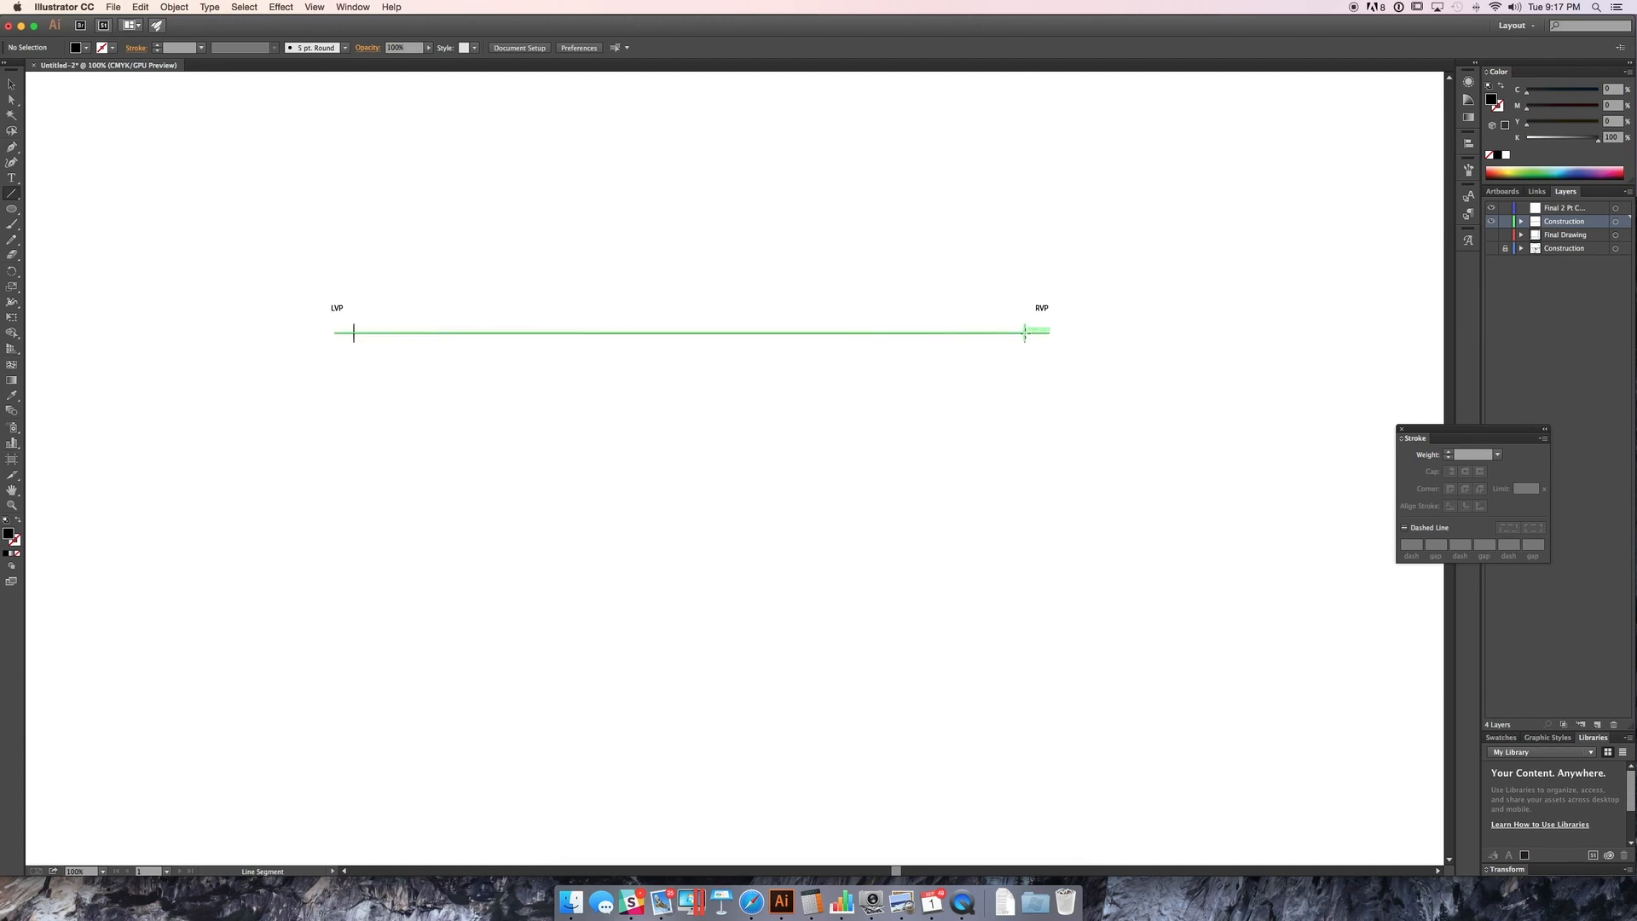
pyautogui.moveTo(1025, 332); pyautogui.dragTo(522, 833)
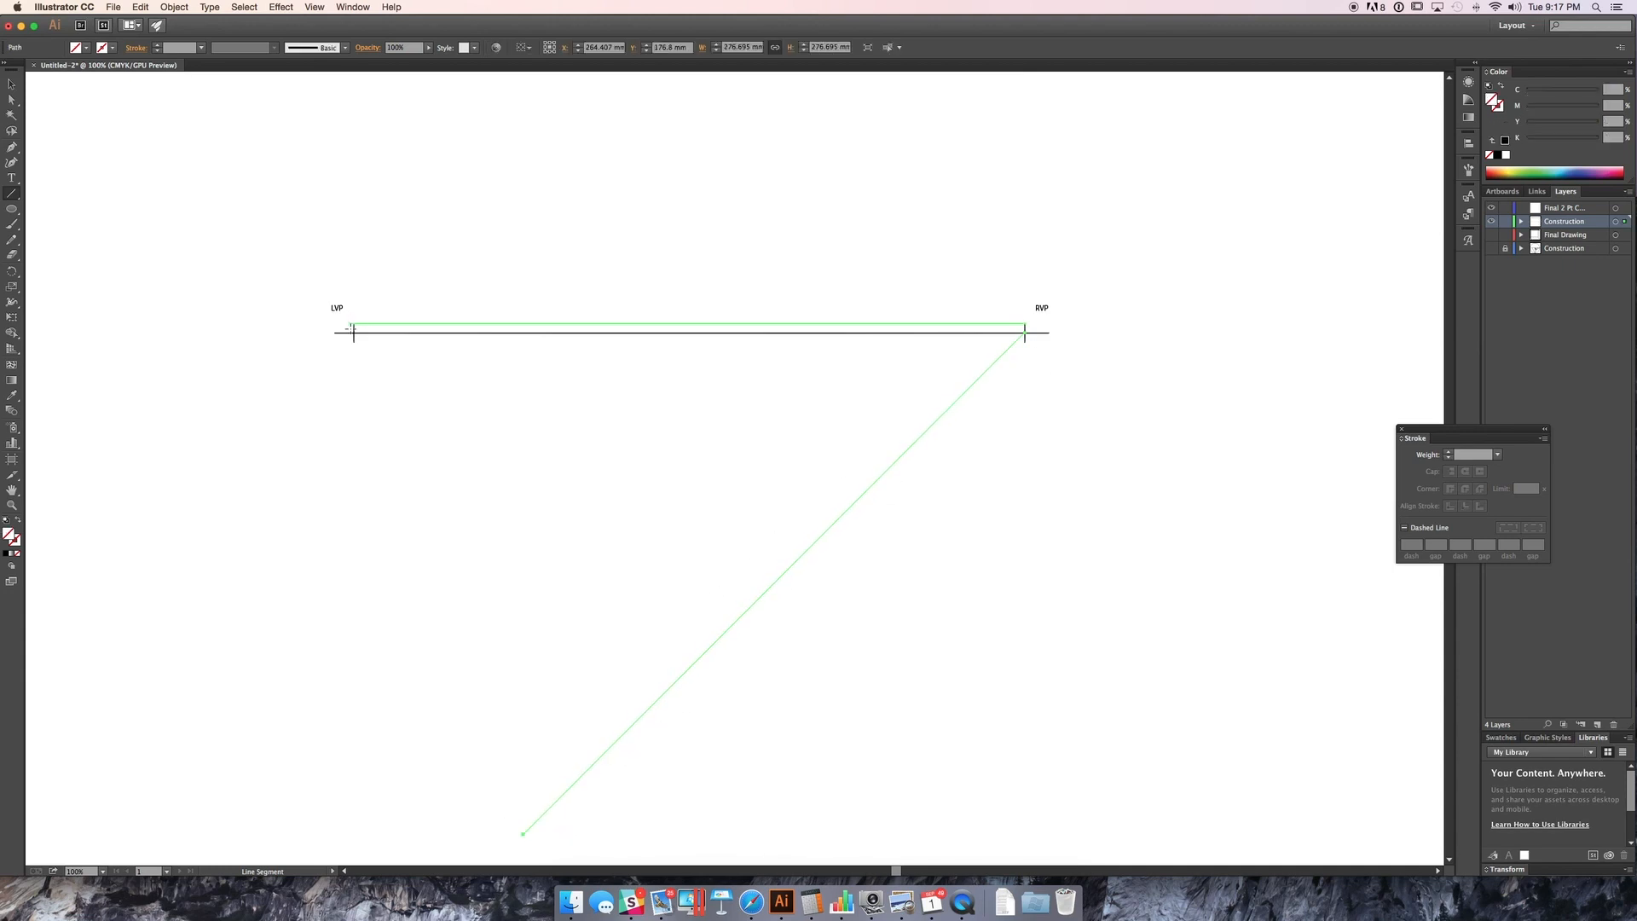
pyautogui.press('d')
pyautogui.moveTo(354, 332); pyautogui.dragTo(805, 785)
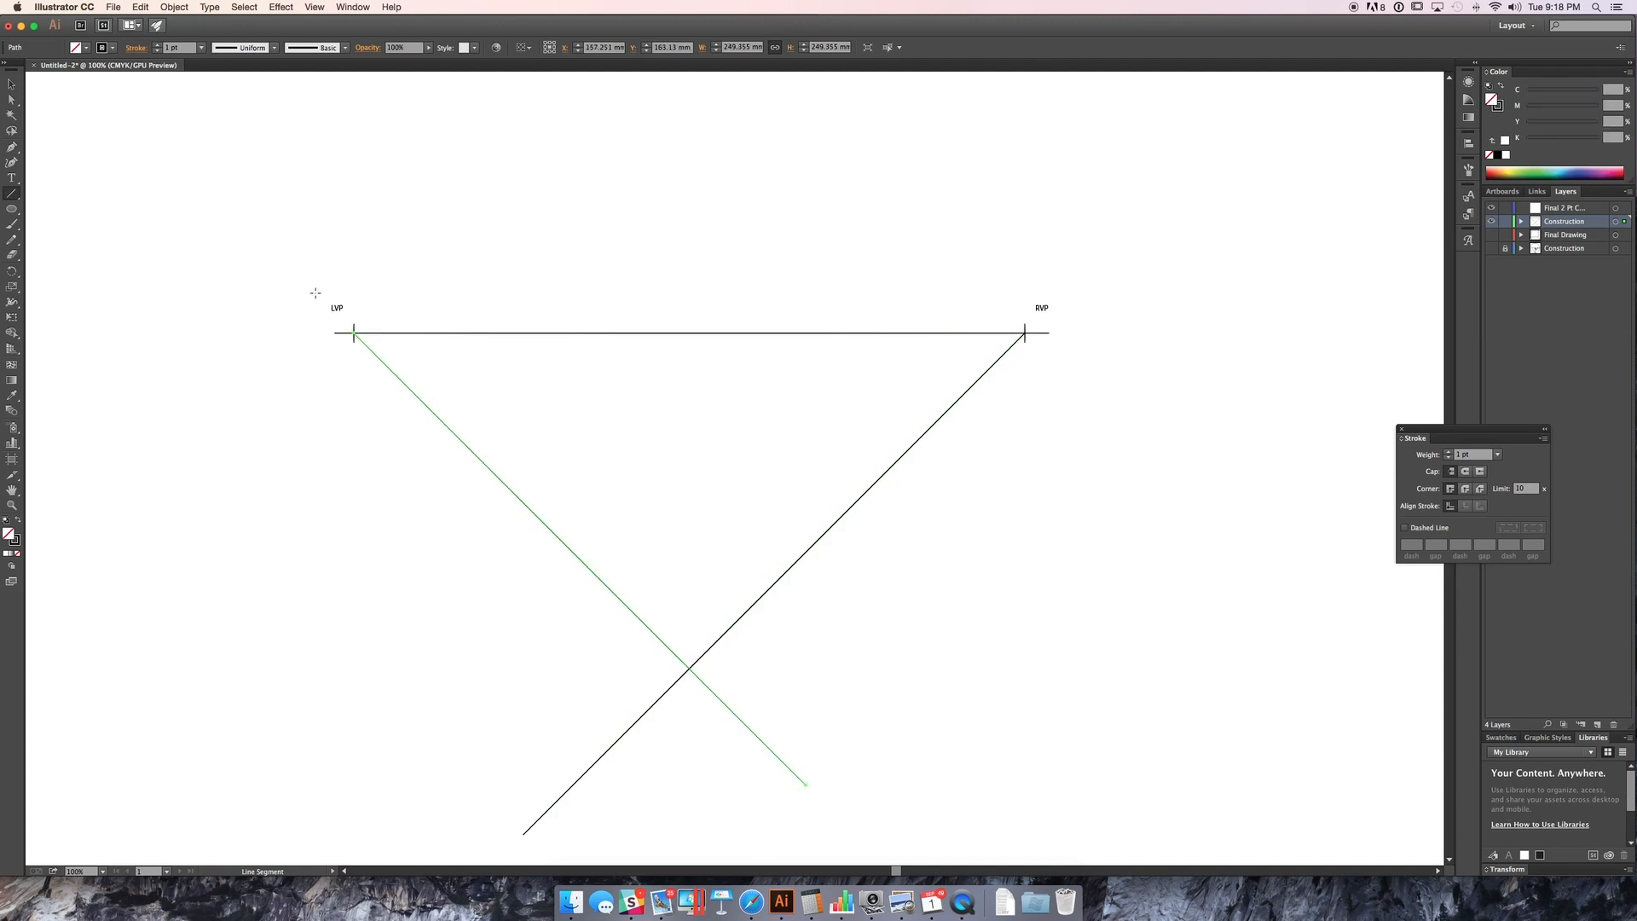
# Step: Draw a vertical line from the intersection of the two diagonals up to slightly above the horizon line
pyautogui.moveTo(357, 326); pyautogui.dragTo(350, 582)
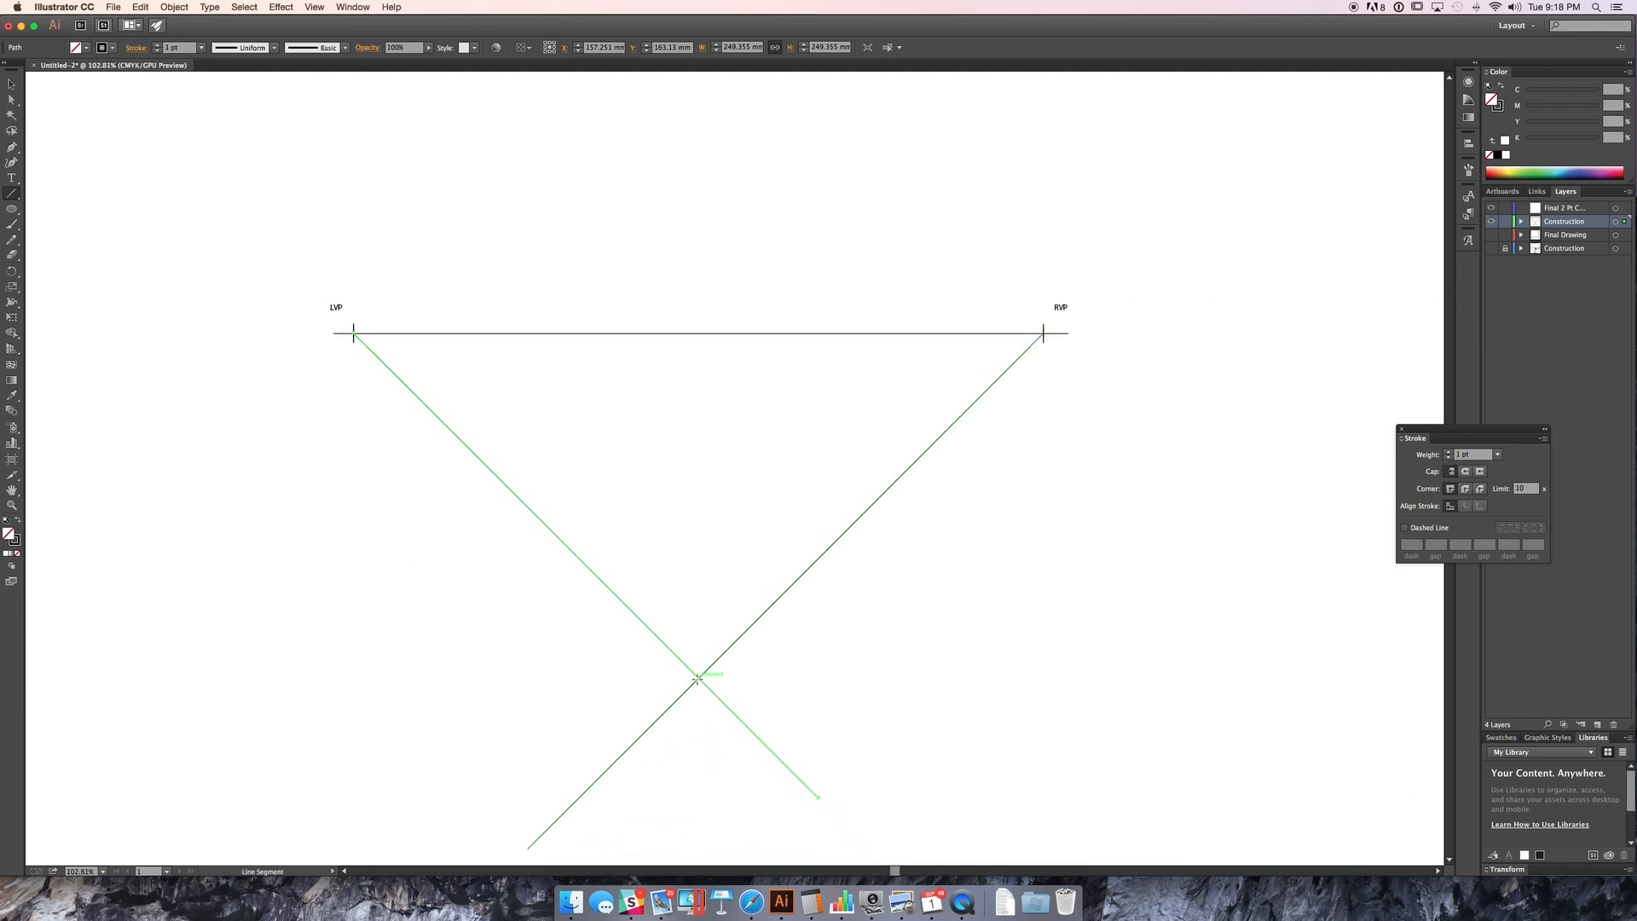
pyautogui.moveTo(698, 677); pyautogui.dragTo(711, 313)
pyautogui.press('v')
pyautogui.click(731, 484)
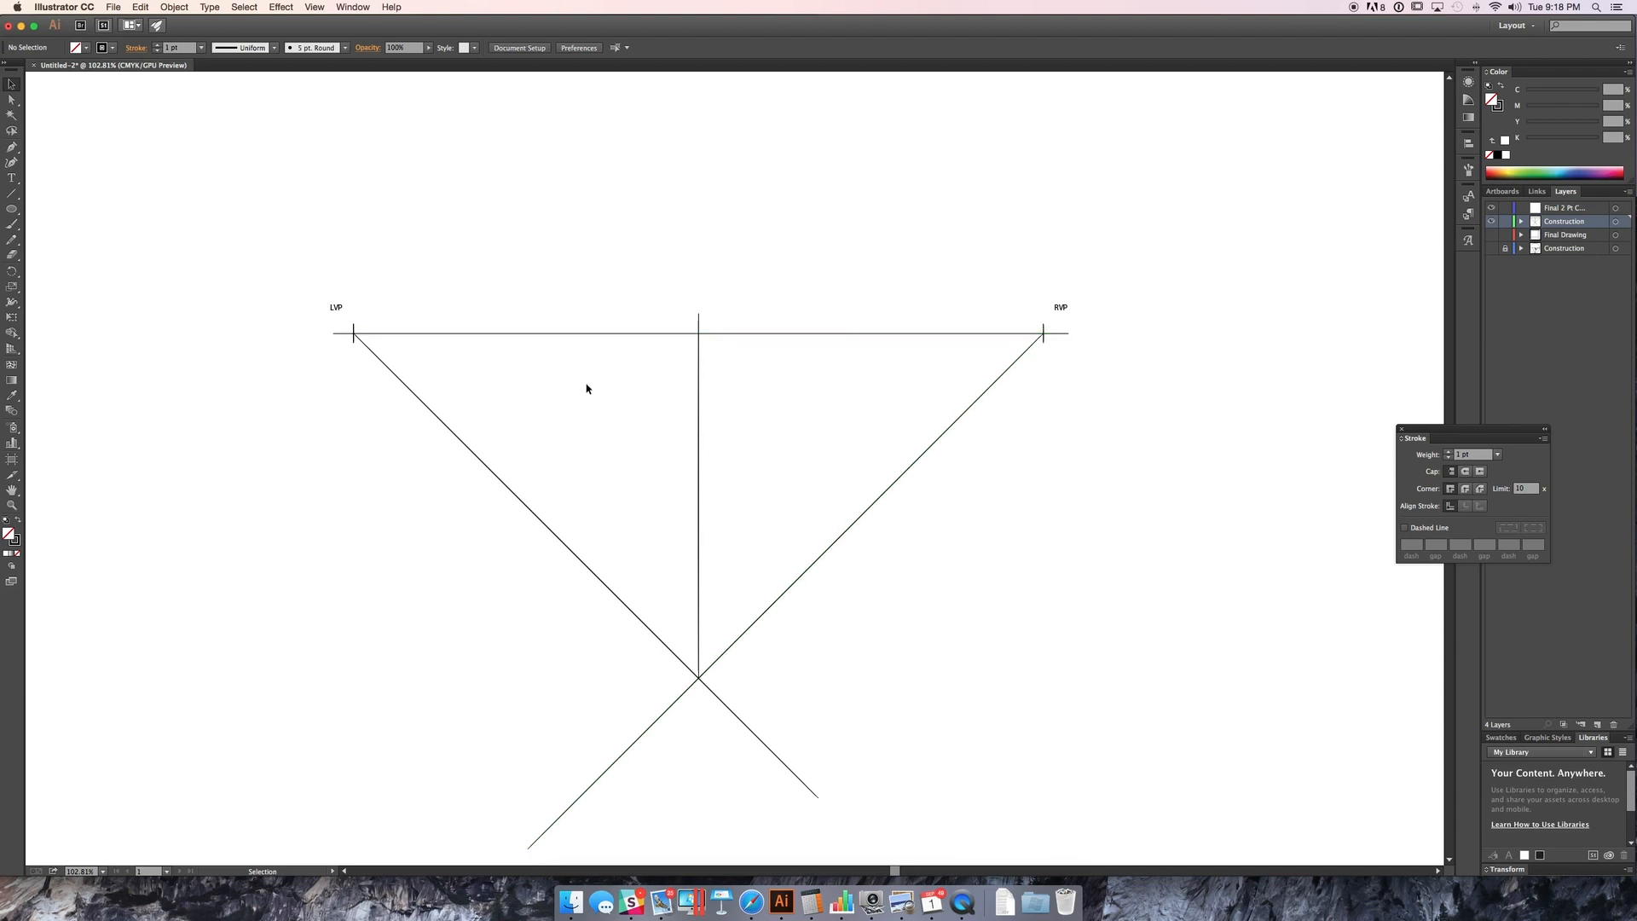
# Step: Try shortening the horizon line to the LVP and RVP marks and dividing its width by 2 to test the centre
pyautogui.click(349, 333)
pyautogui.moveTo(349, 333); pyautogui.dragTo(353, 336)
pyautogui.moveTo(1068, 332); pyautogui.dragTo(1042, 333)
pyautogui.moveTo(877, 375); pyautogui.dragTo(817, 305)
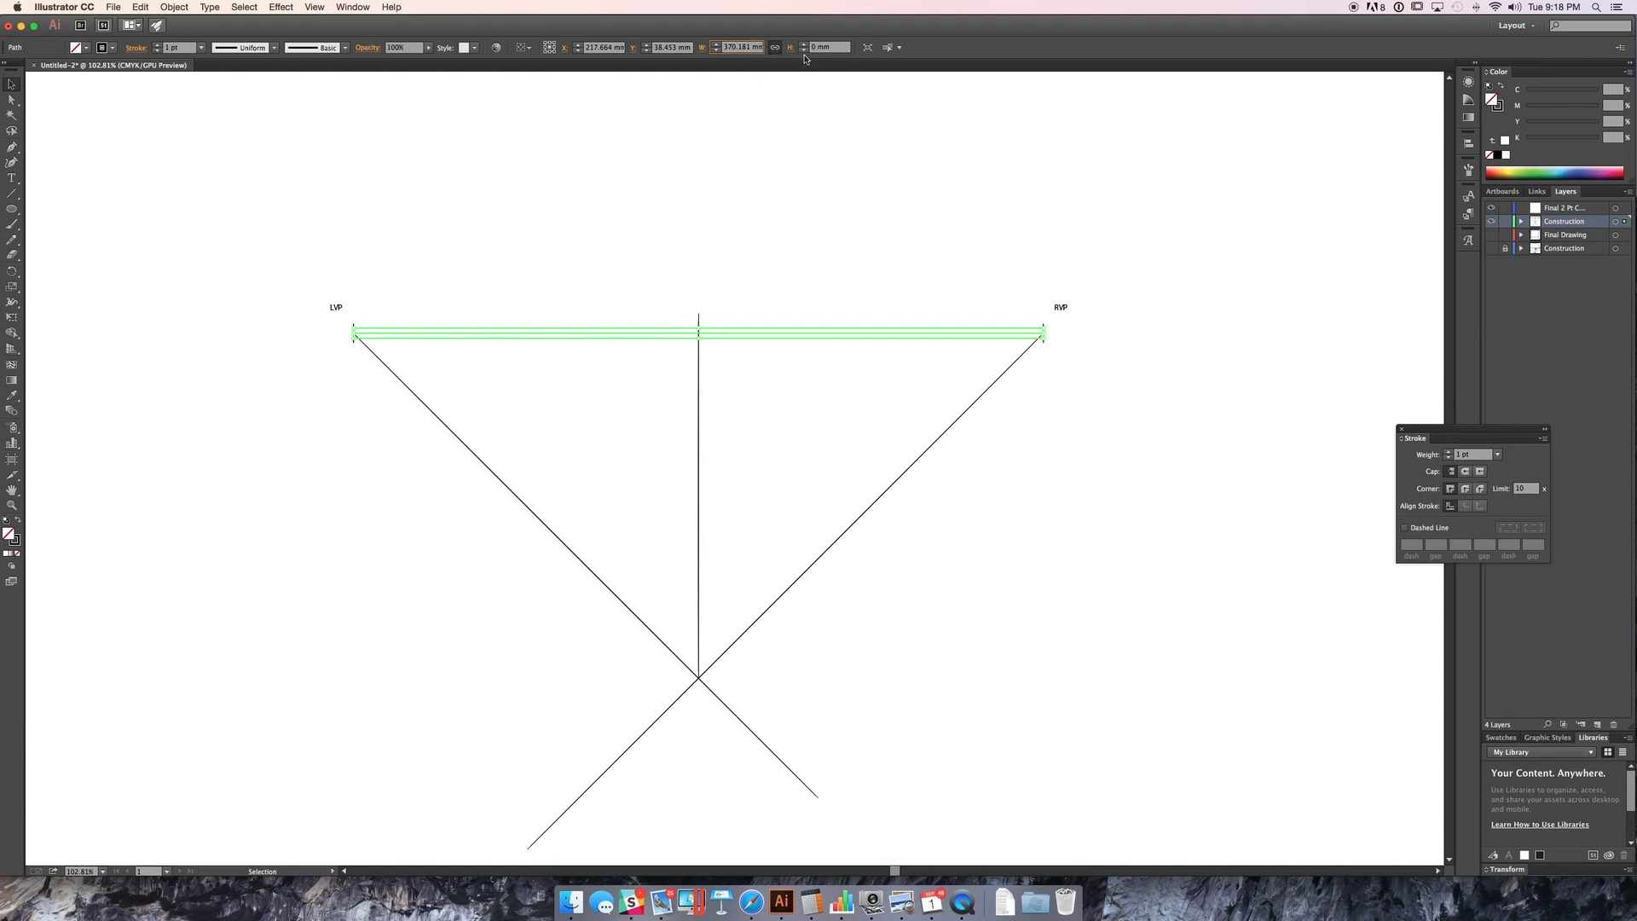
pyautogui.write('2')
pyautogui.press('Return')
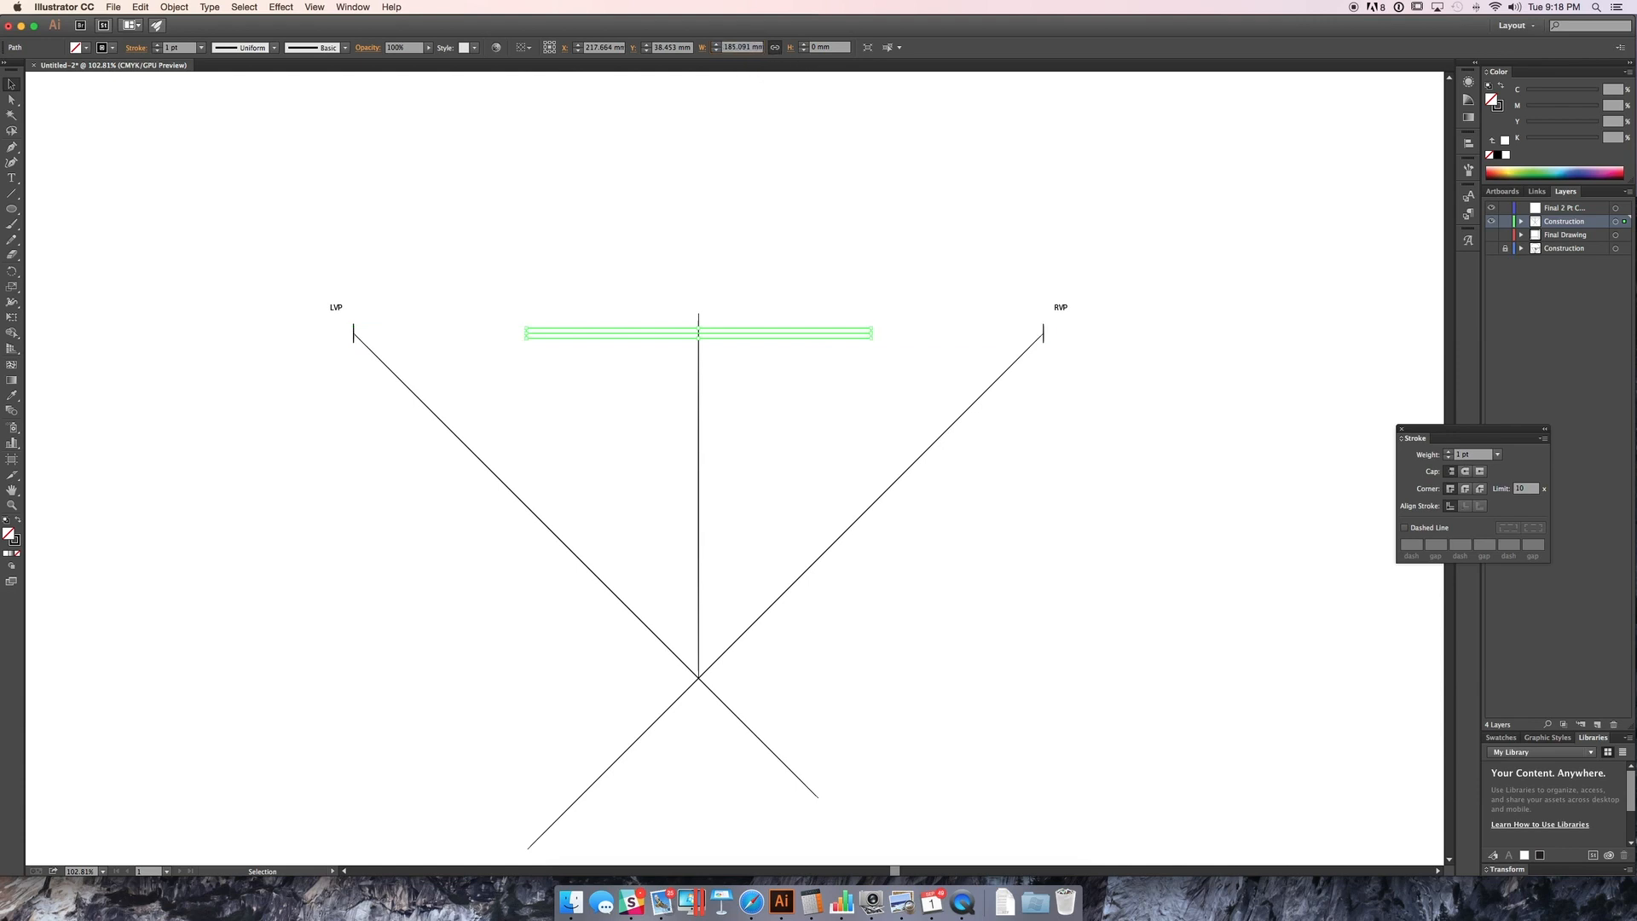
pyautogui.click(794, 292)
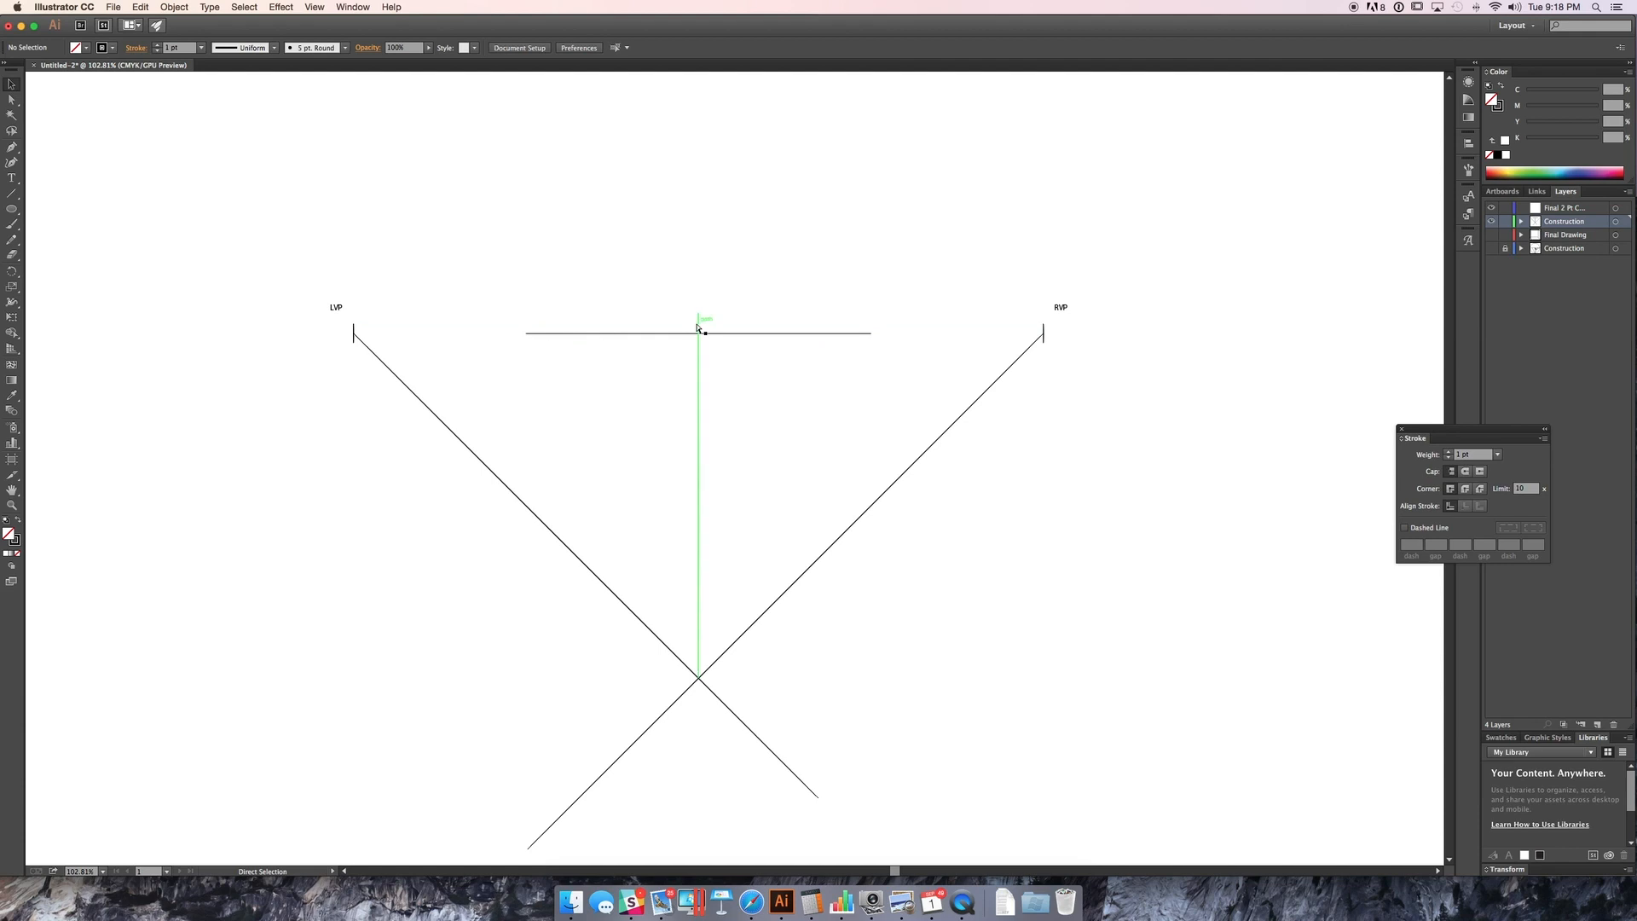
# Step: Undo the width division and the shortening of the horizon line, leaving nothing selected
pyautogui.press('super+z')
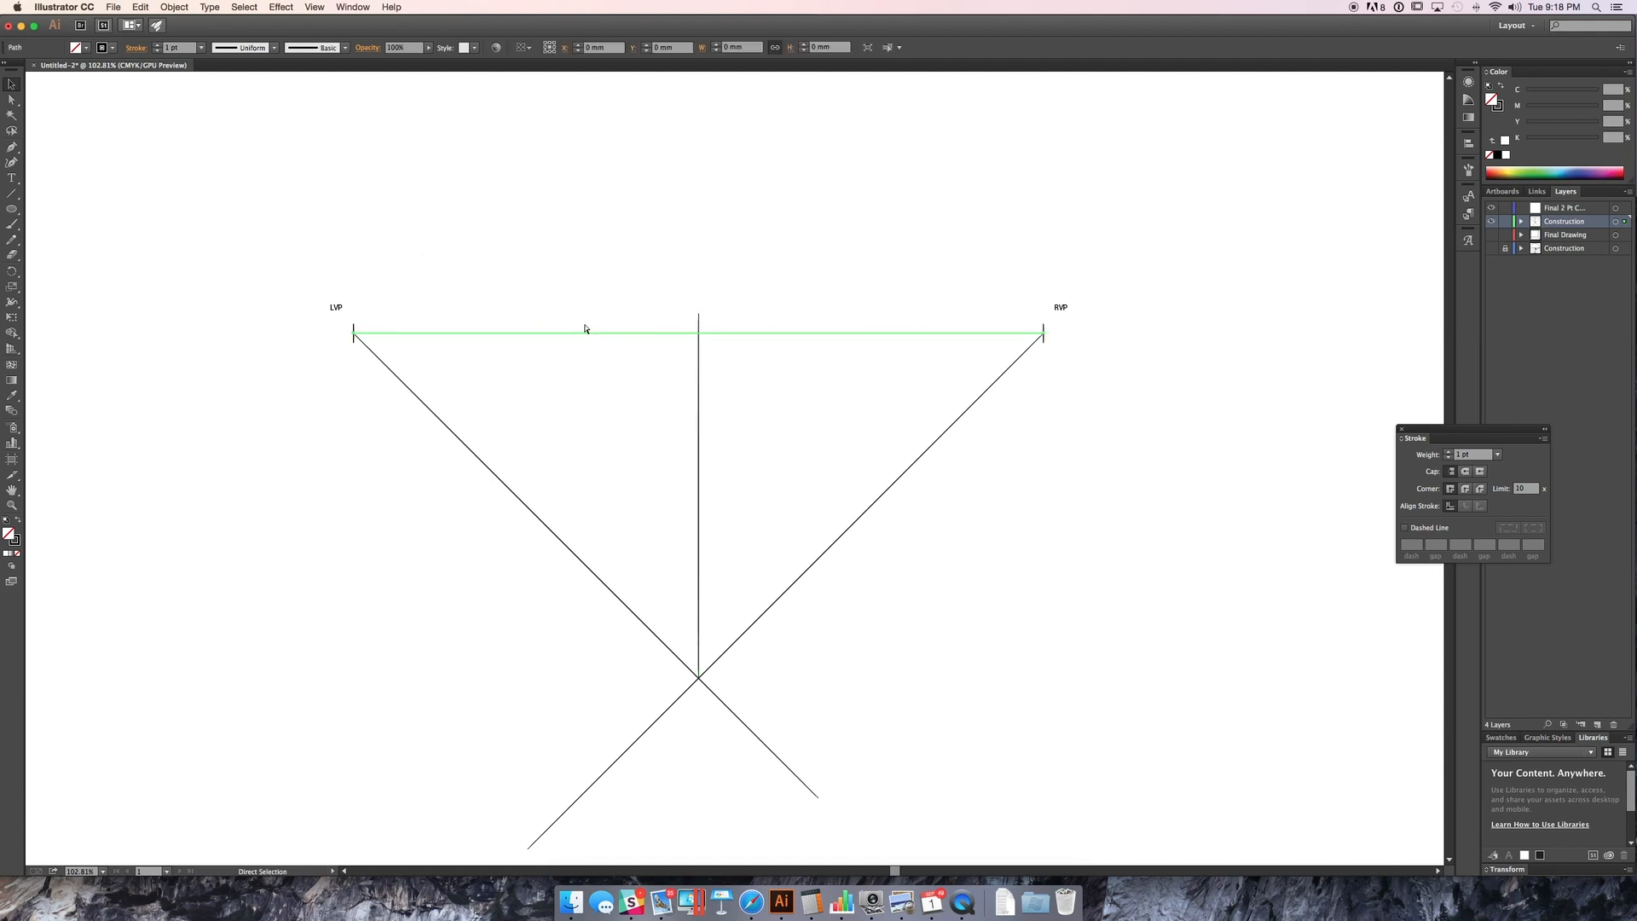
pyautogui.press('a')
pyautogui.press('v')
pyautogui.click(761, 287)
# Step: Draw a circle about 370 mm in diameter centred where the vertical line crosses the horizon, passing through the LVP and RVP marks
pyautogui.scroll(-5, 673, 409)
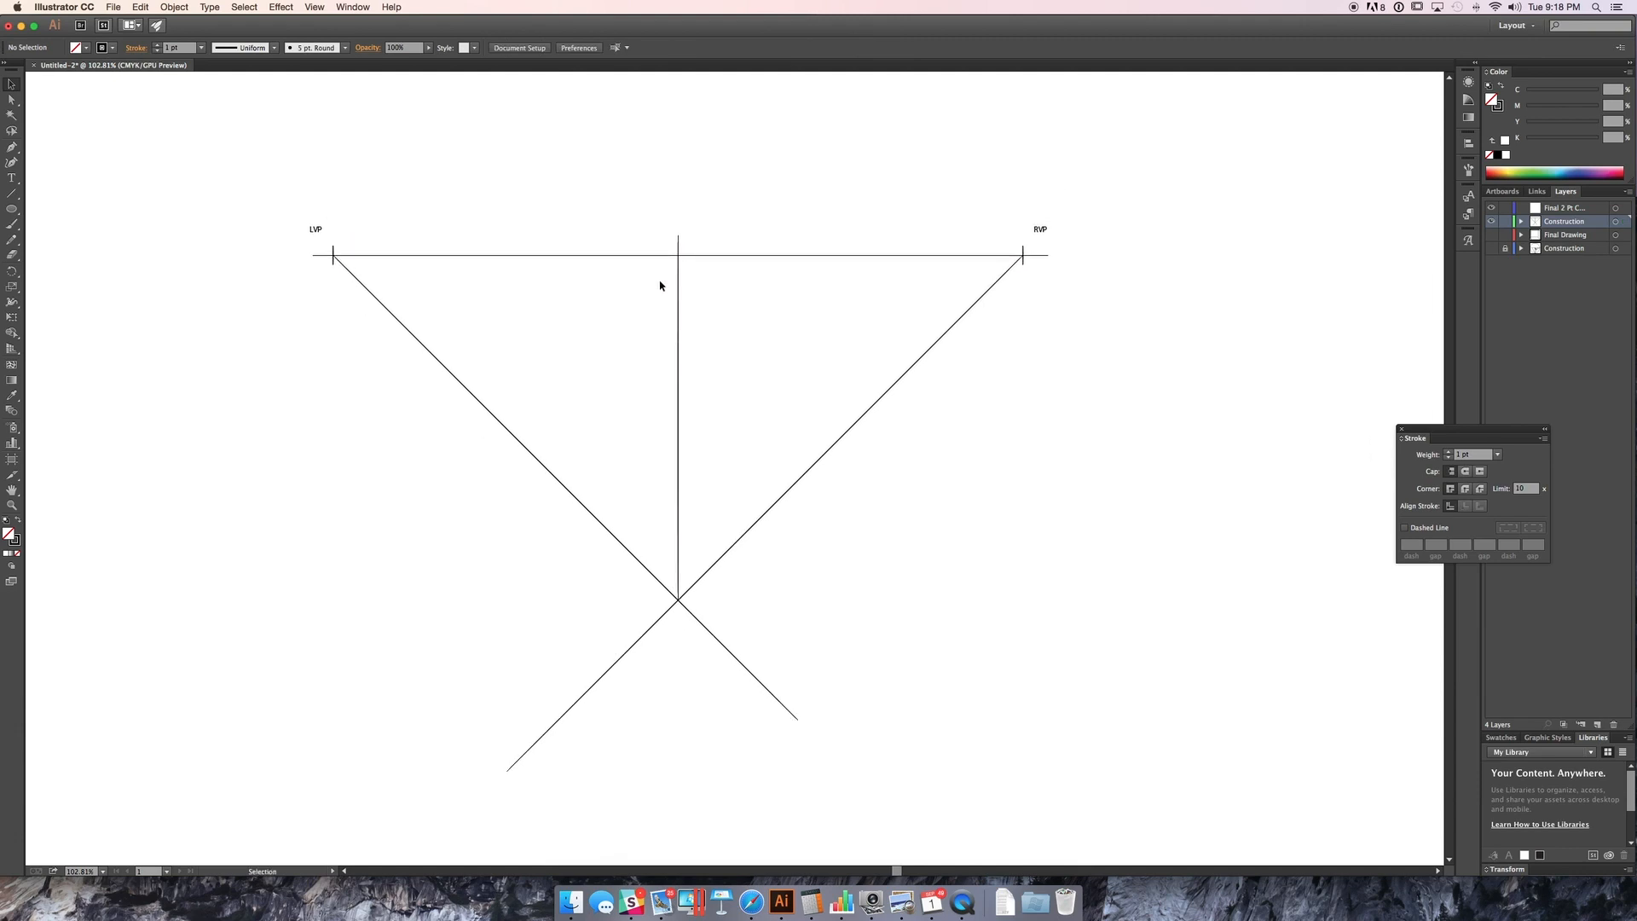
pyautogui.press('l')
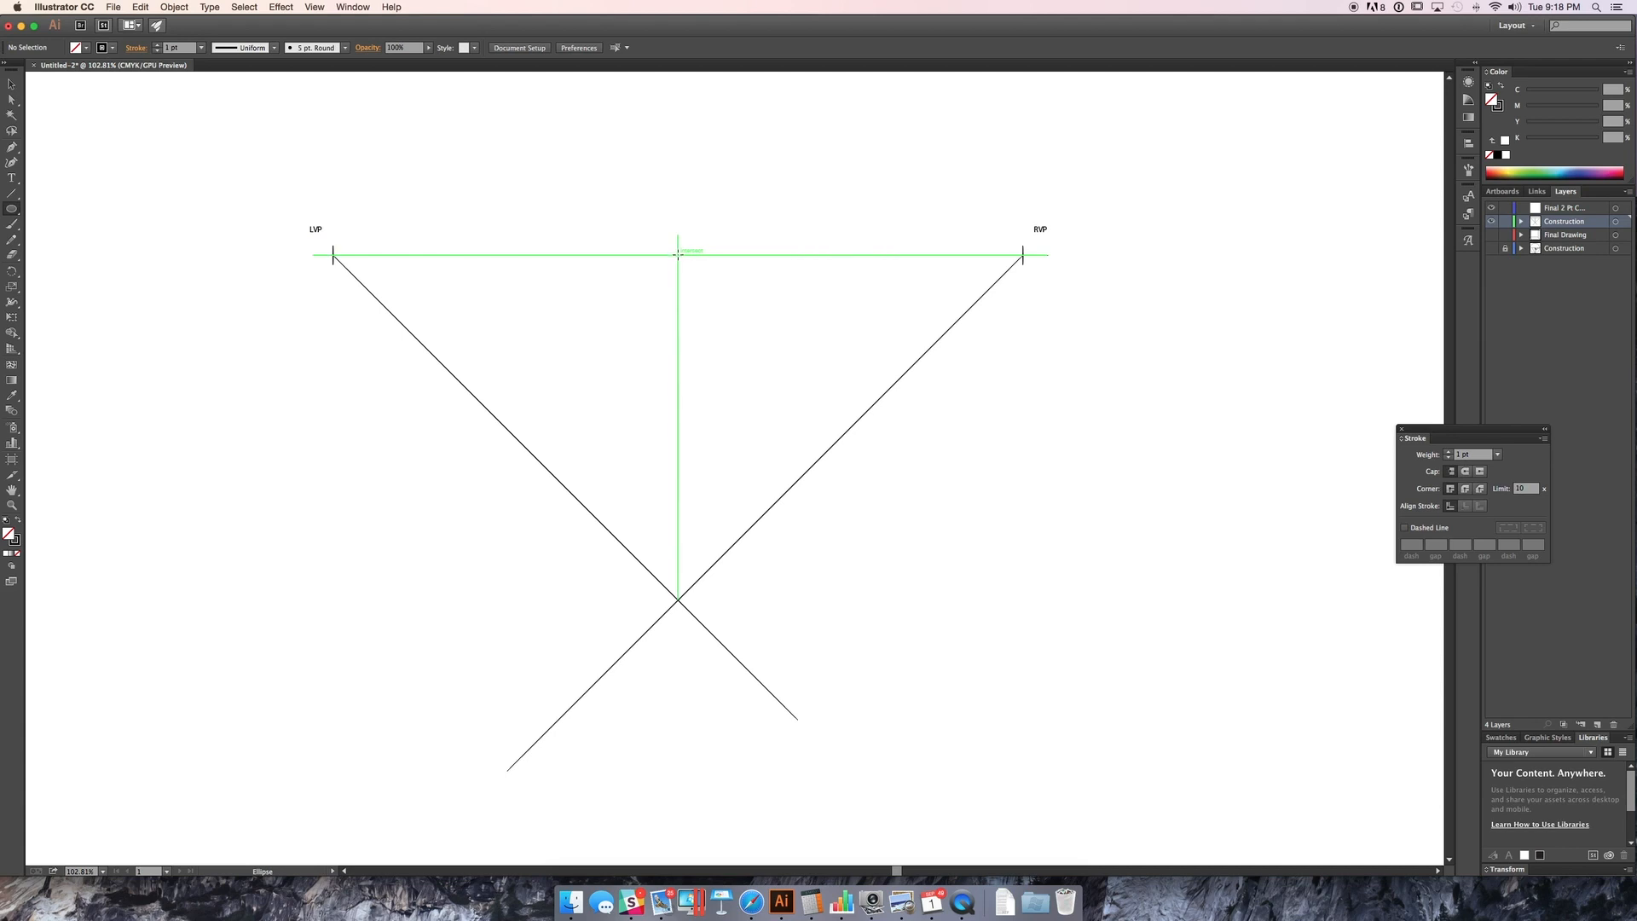
pyautogui.moveTo(678, 254); pyautogui.dragTo(335, 256)
pyautogui.moveTo(1023, 256); pyautogui.dragTo(1303, 113)
pyautogui.moveTo(1029, 234); pyautogui.dragTo(685, 614)
pyautogui.press('v')
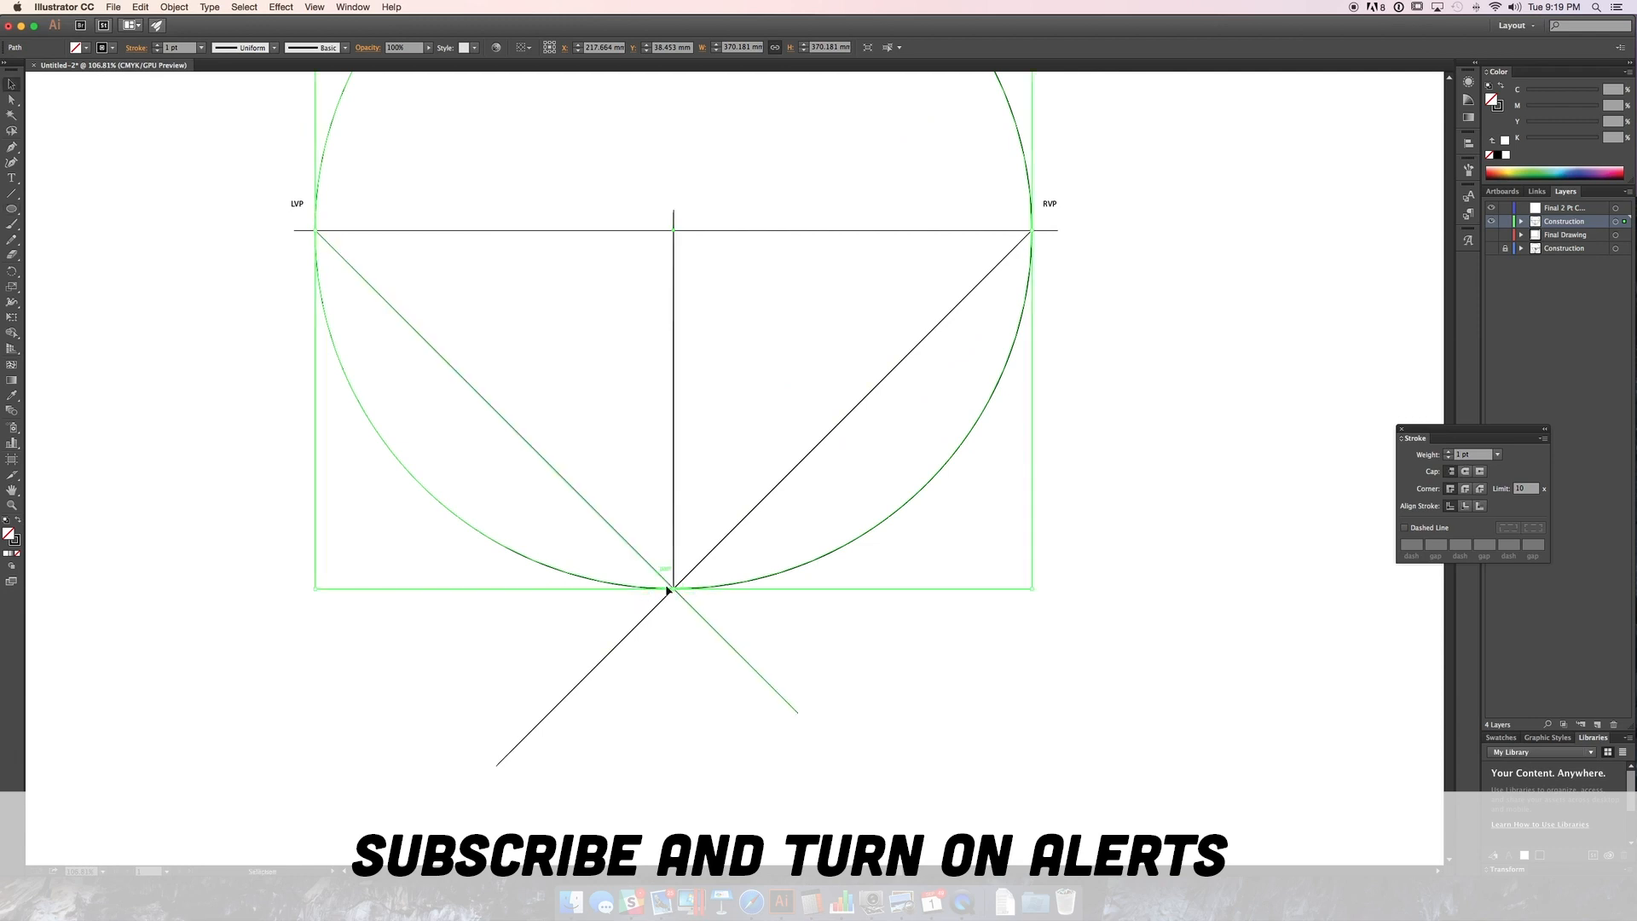
# Step: Create a new layer above Construction and move the two diagonals and the vertical line onto it
pyautogui.scroll(3, 590, 549)
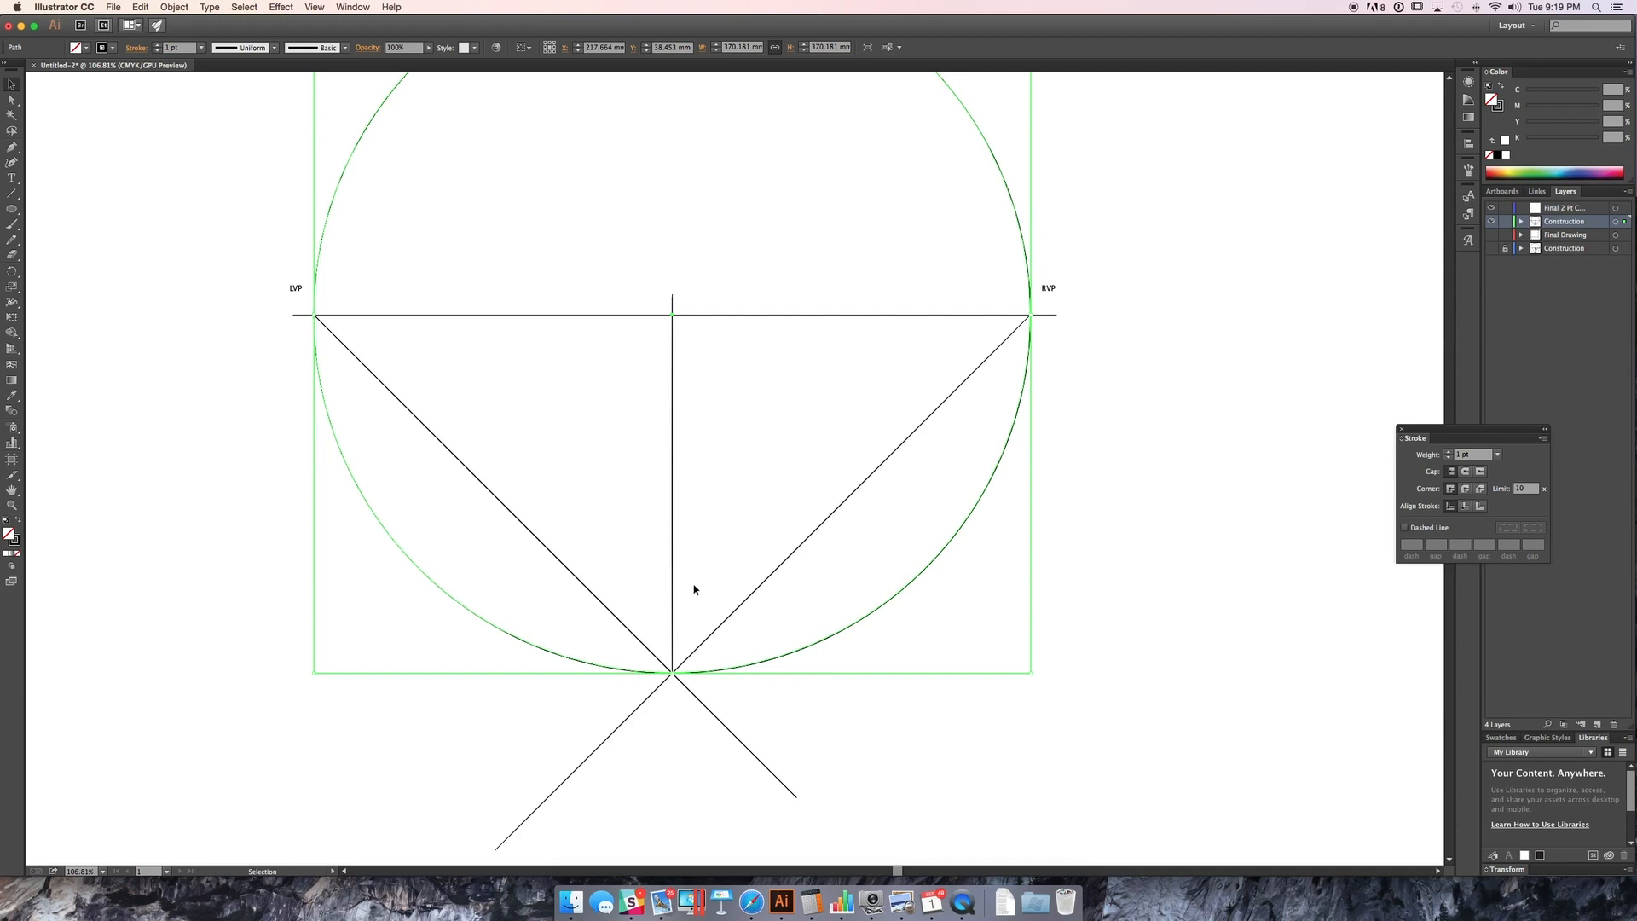
pyautogui.click(590, 591)
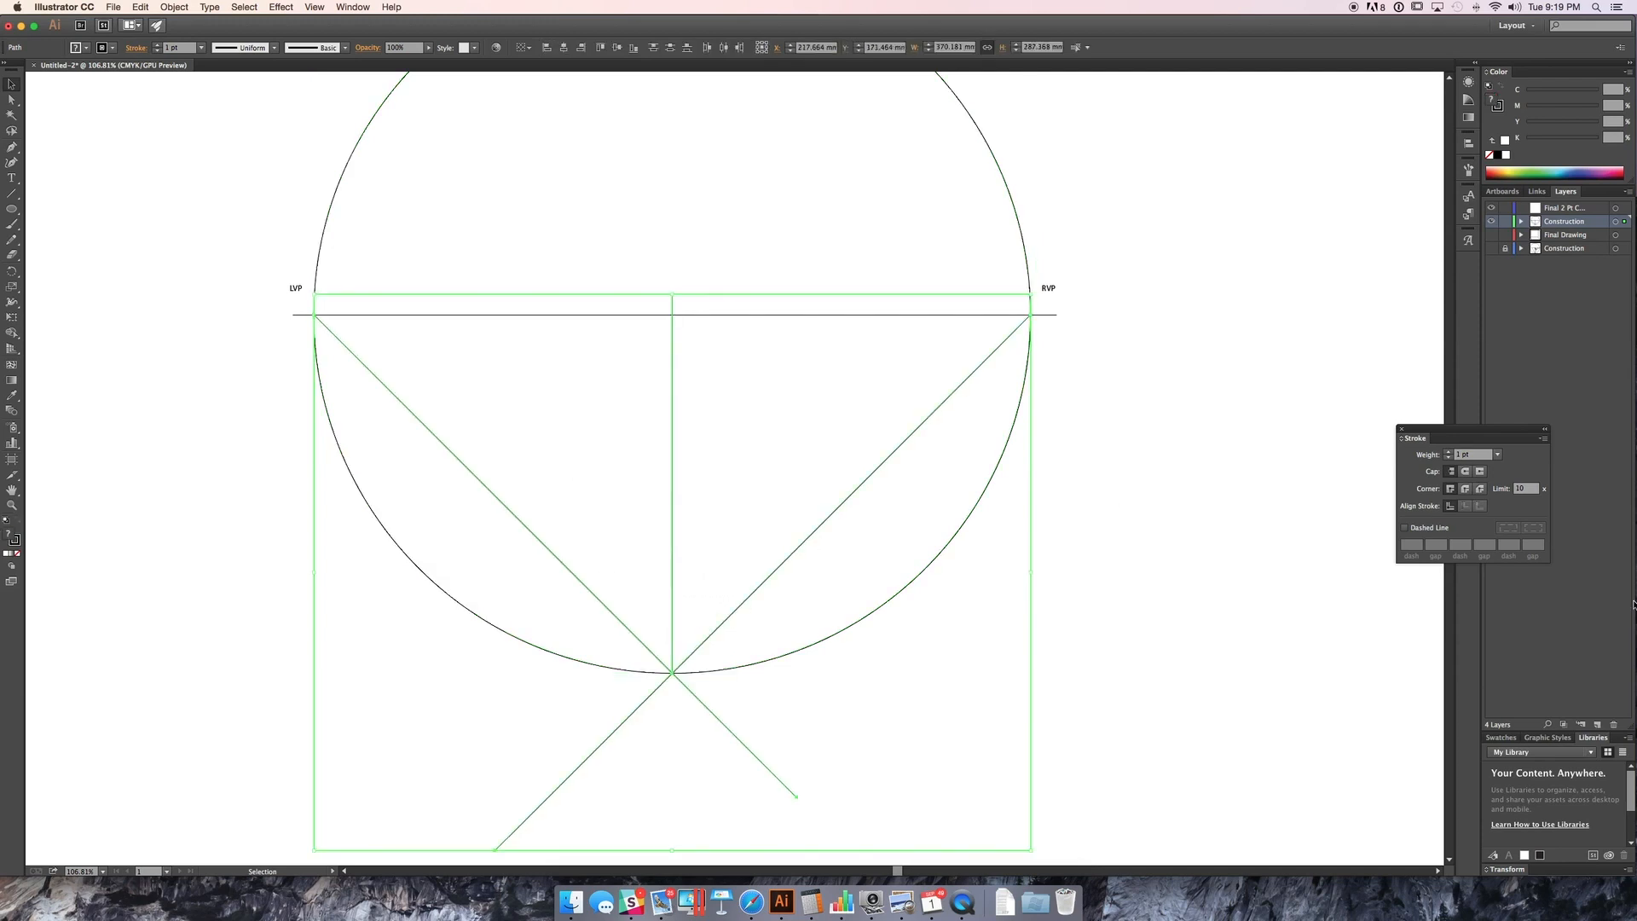
pyautogui.click(1597, 724)
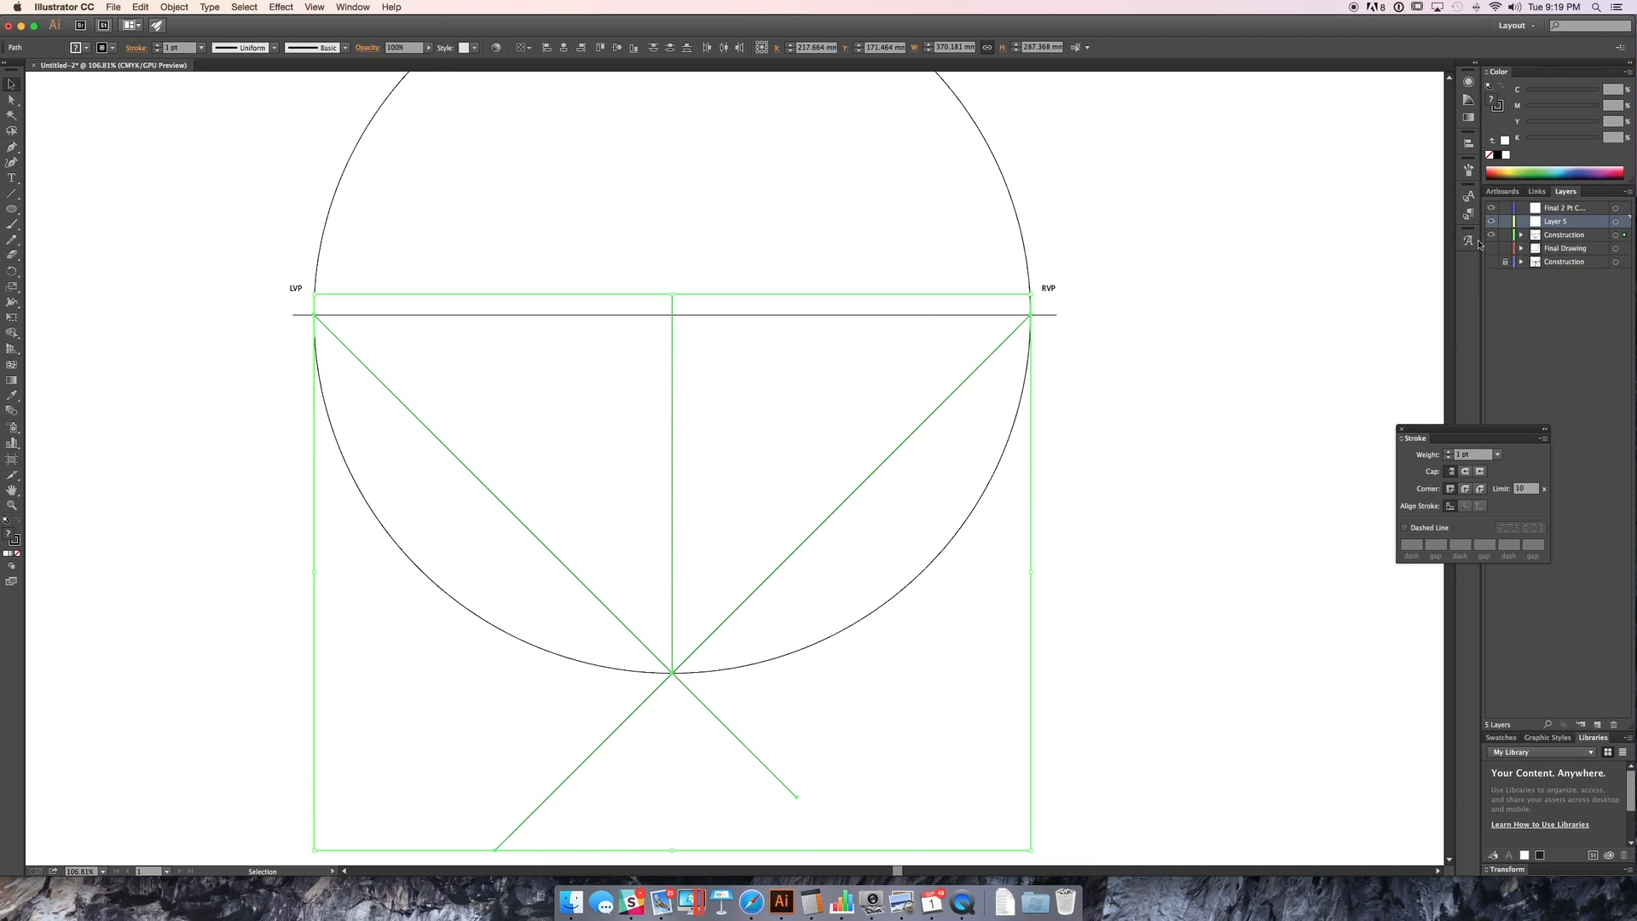
pyautogui.click(1547, 237)
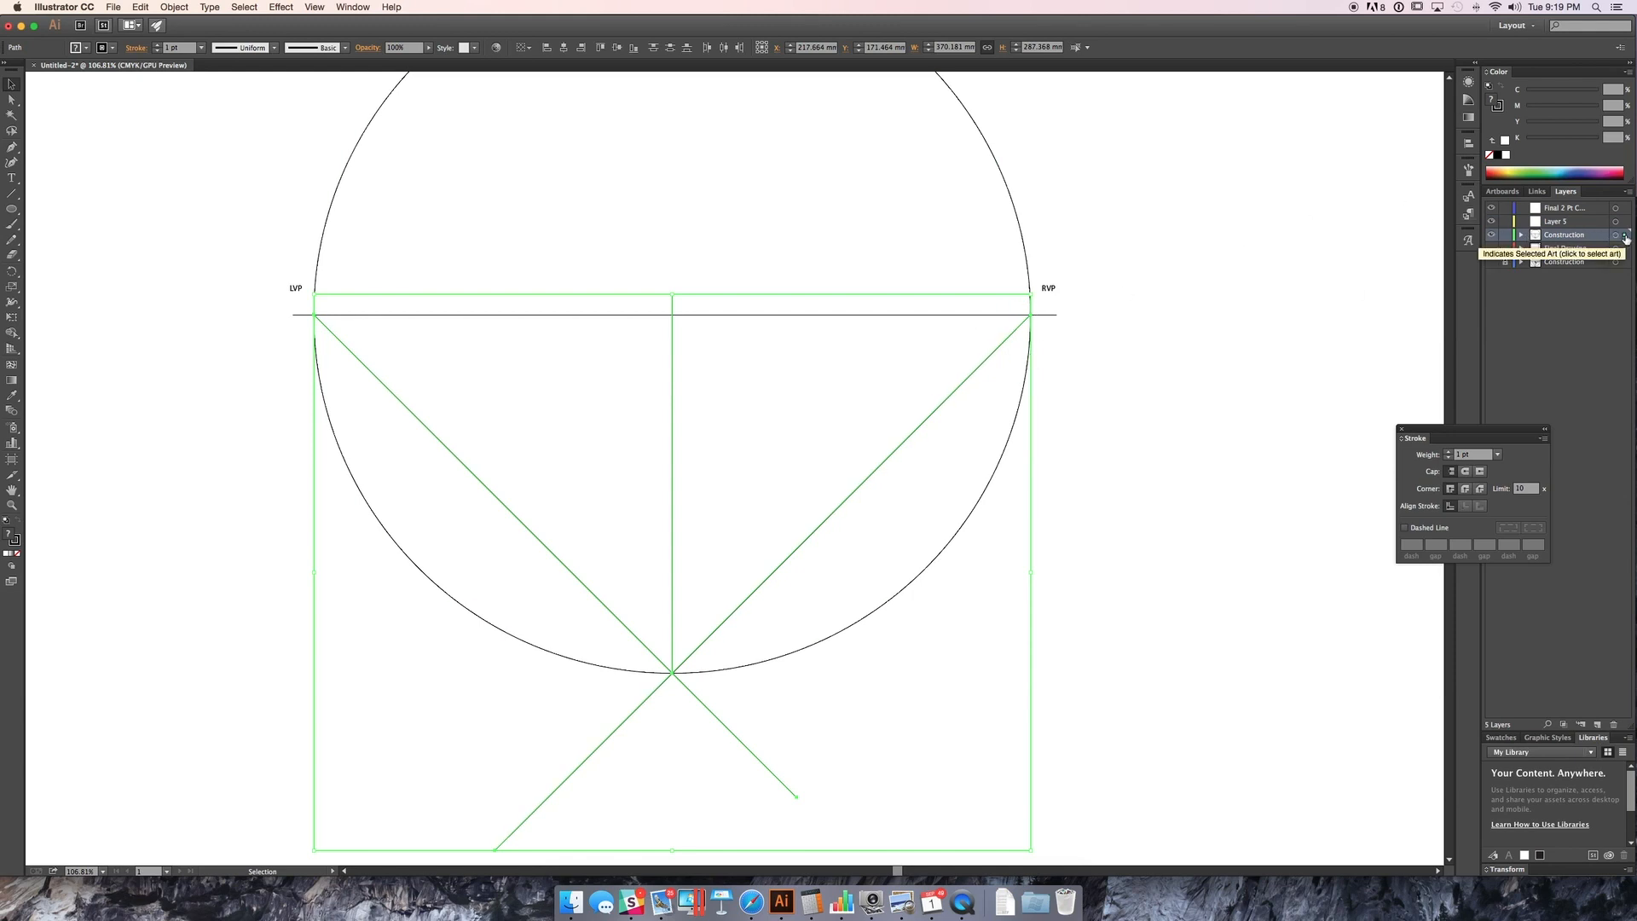
pyautogui.moveTo(1626, 238); pyautogui.dragTo(1625, 221)
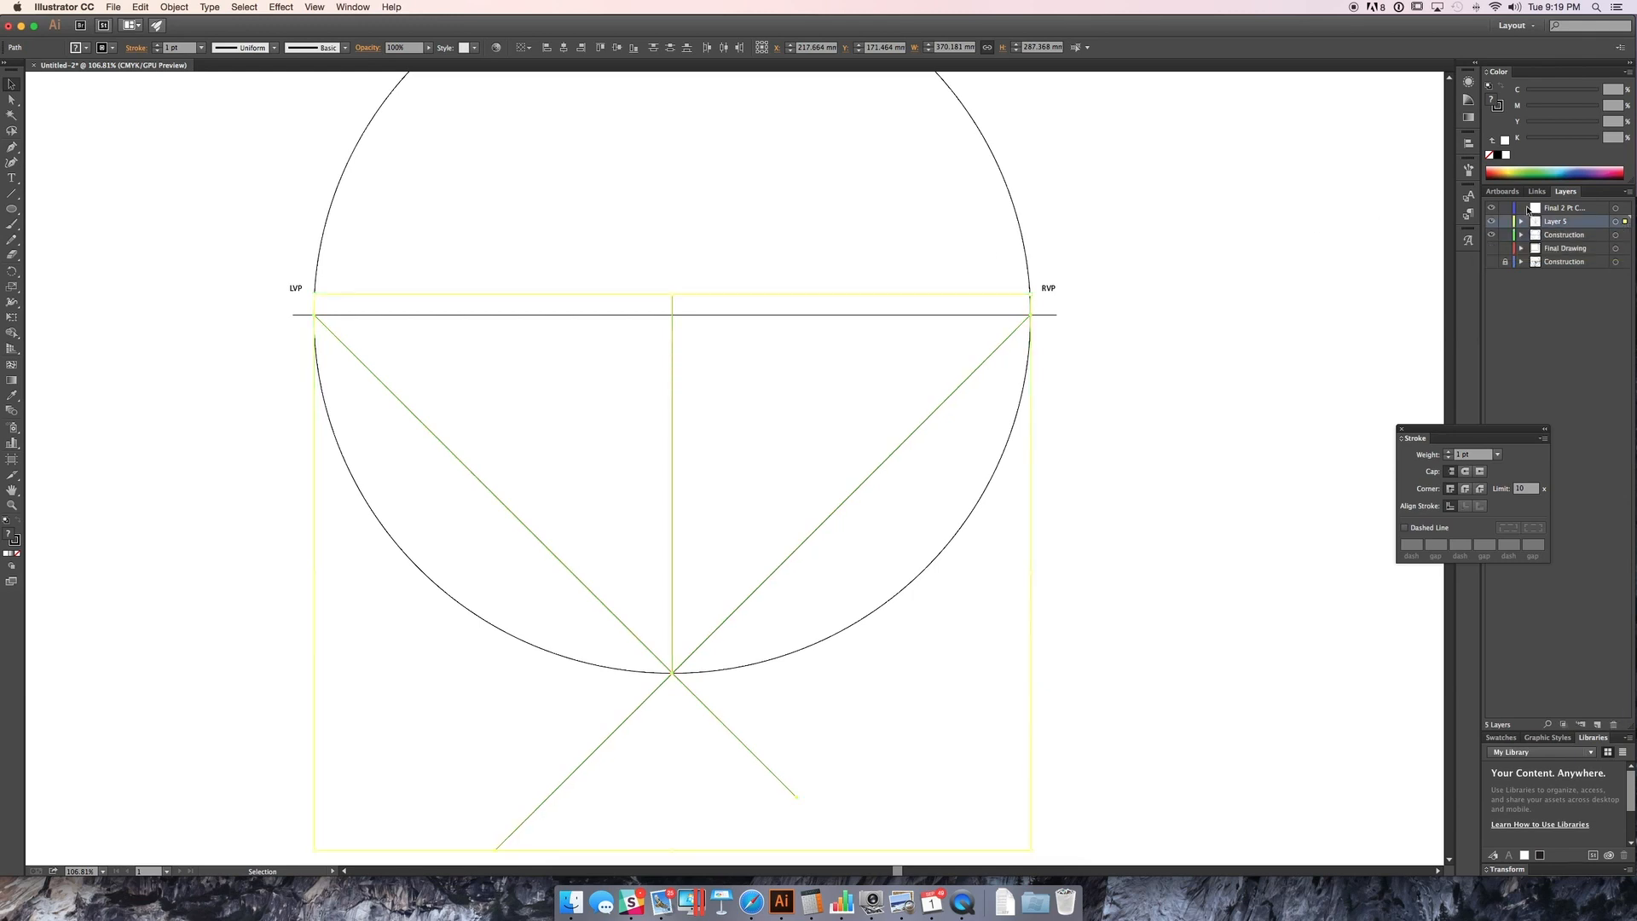
# Step: Hide Layer 5 containing the diagonals and vertical line, and make the Construction layer active
pyautogui.click(1492, 221)
pyautogui.click(1534, 239)
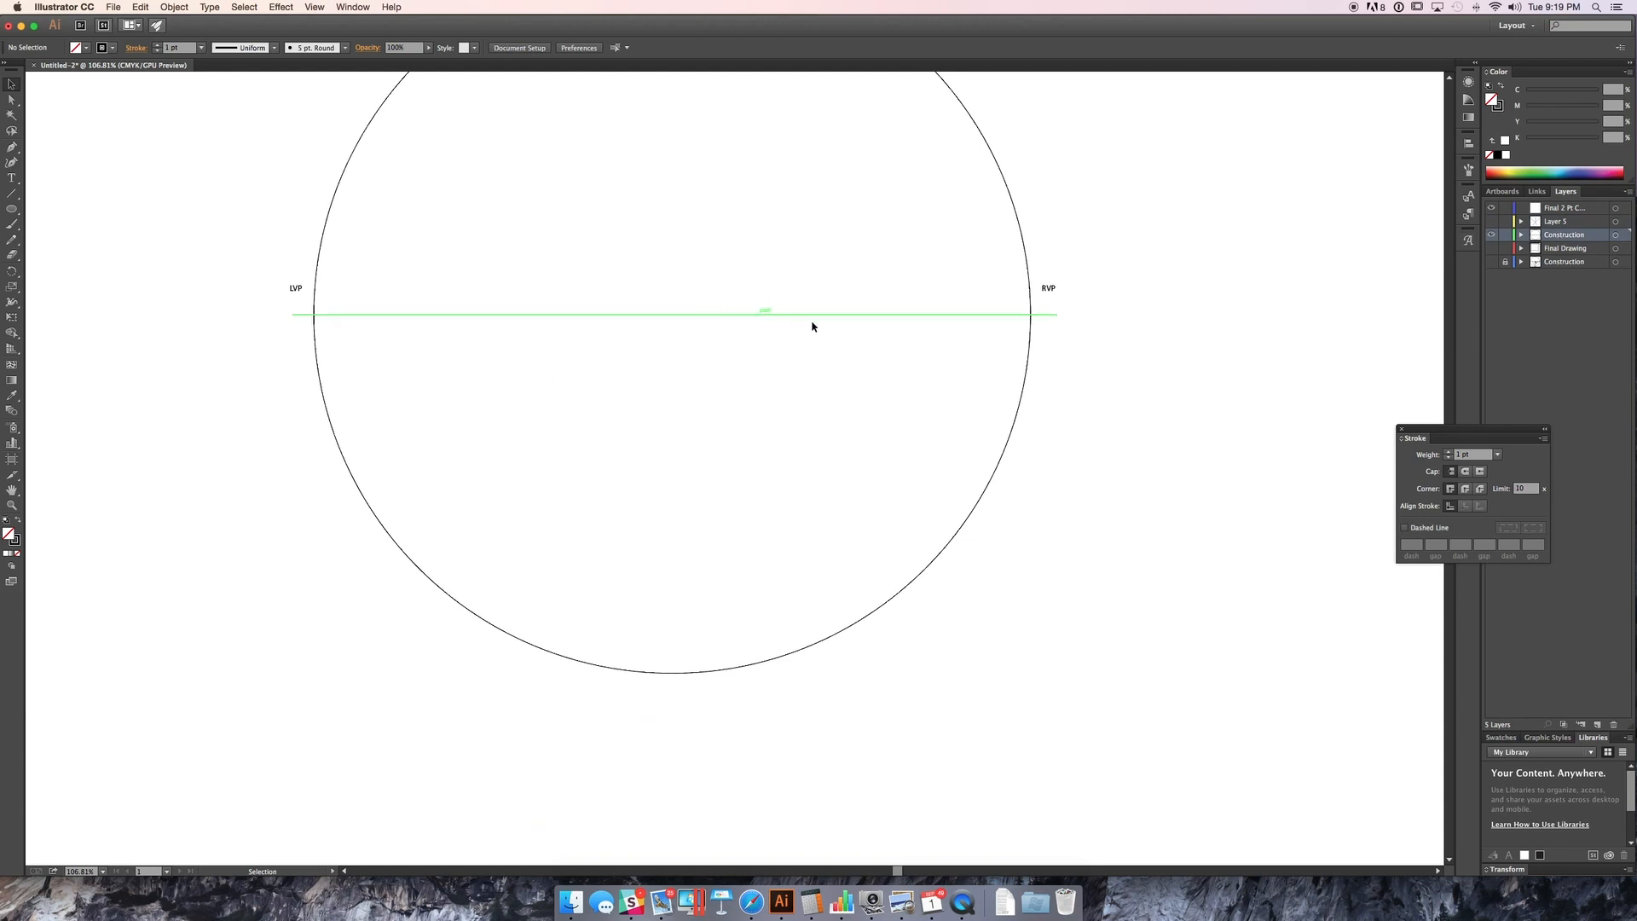
pyautogui.press('\\')
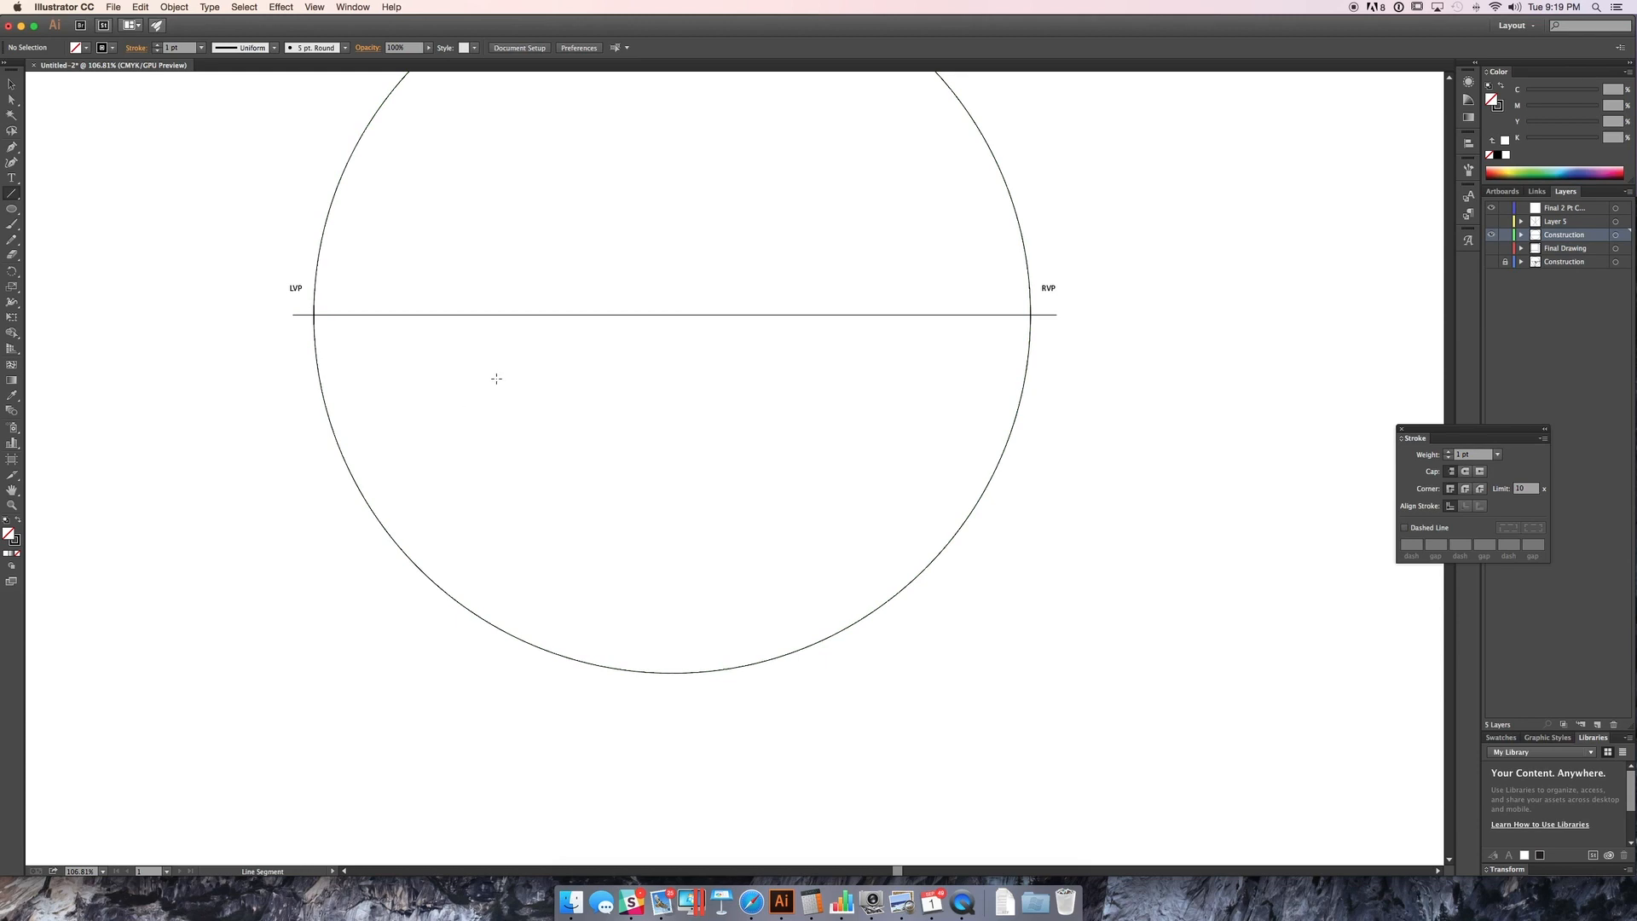
# Step: Show Layer 5 again so its diagonals and vertical line display with the circle
pyautogui.scroll(3, 870, 273)
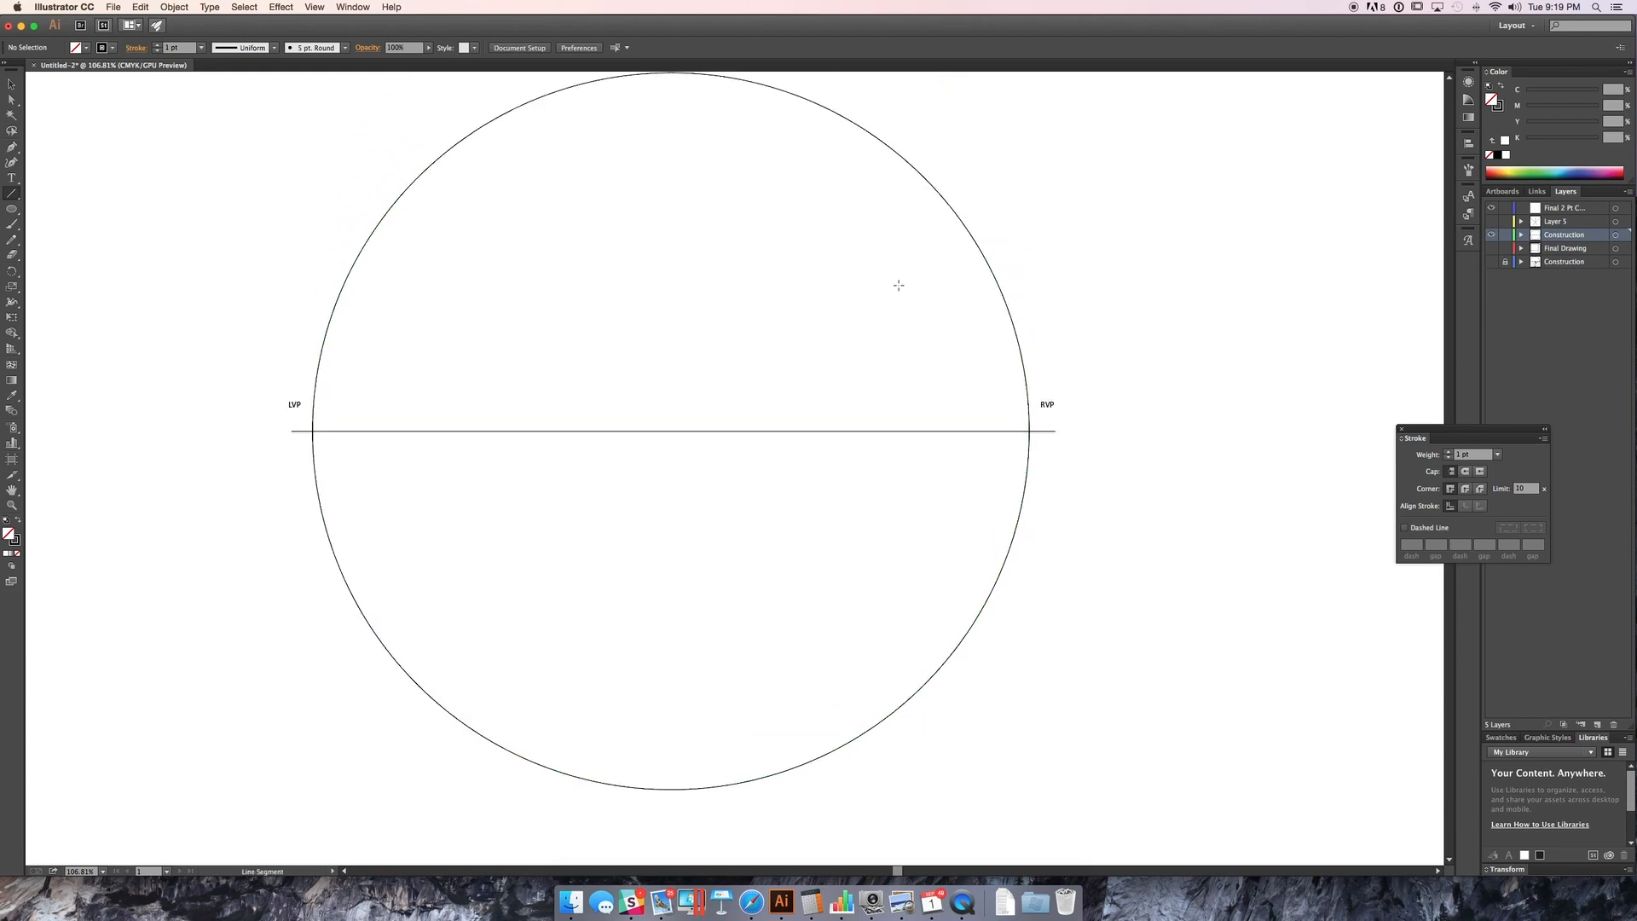
pyautogui.scroll(-2, 634, 374)
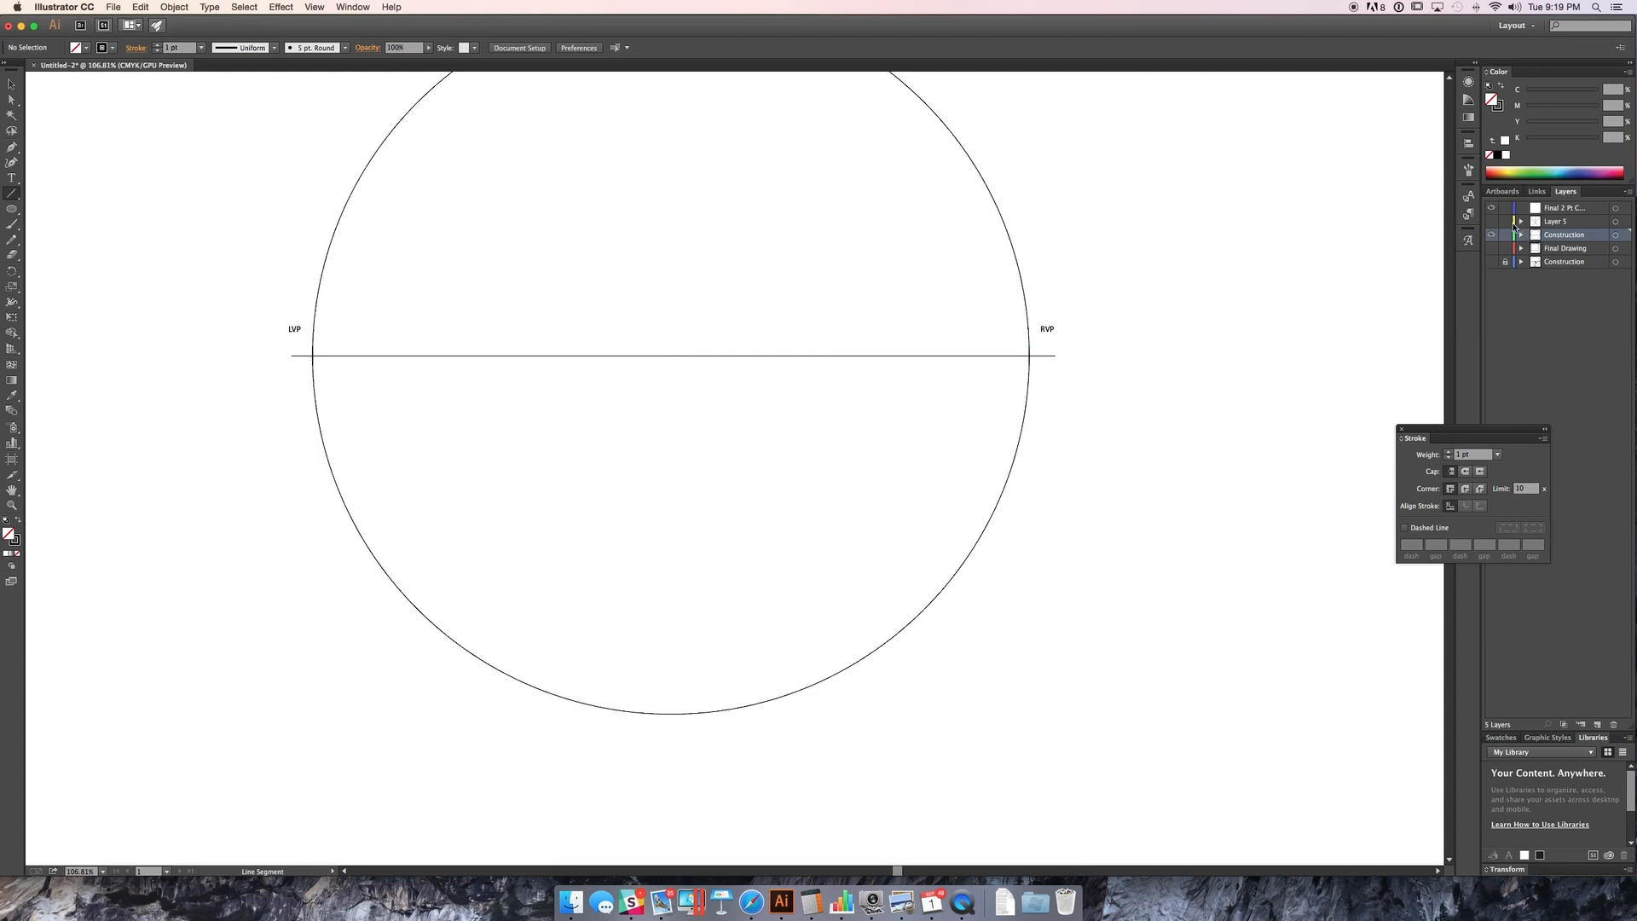
pyautogui.click(1493, 234)
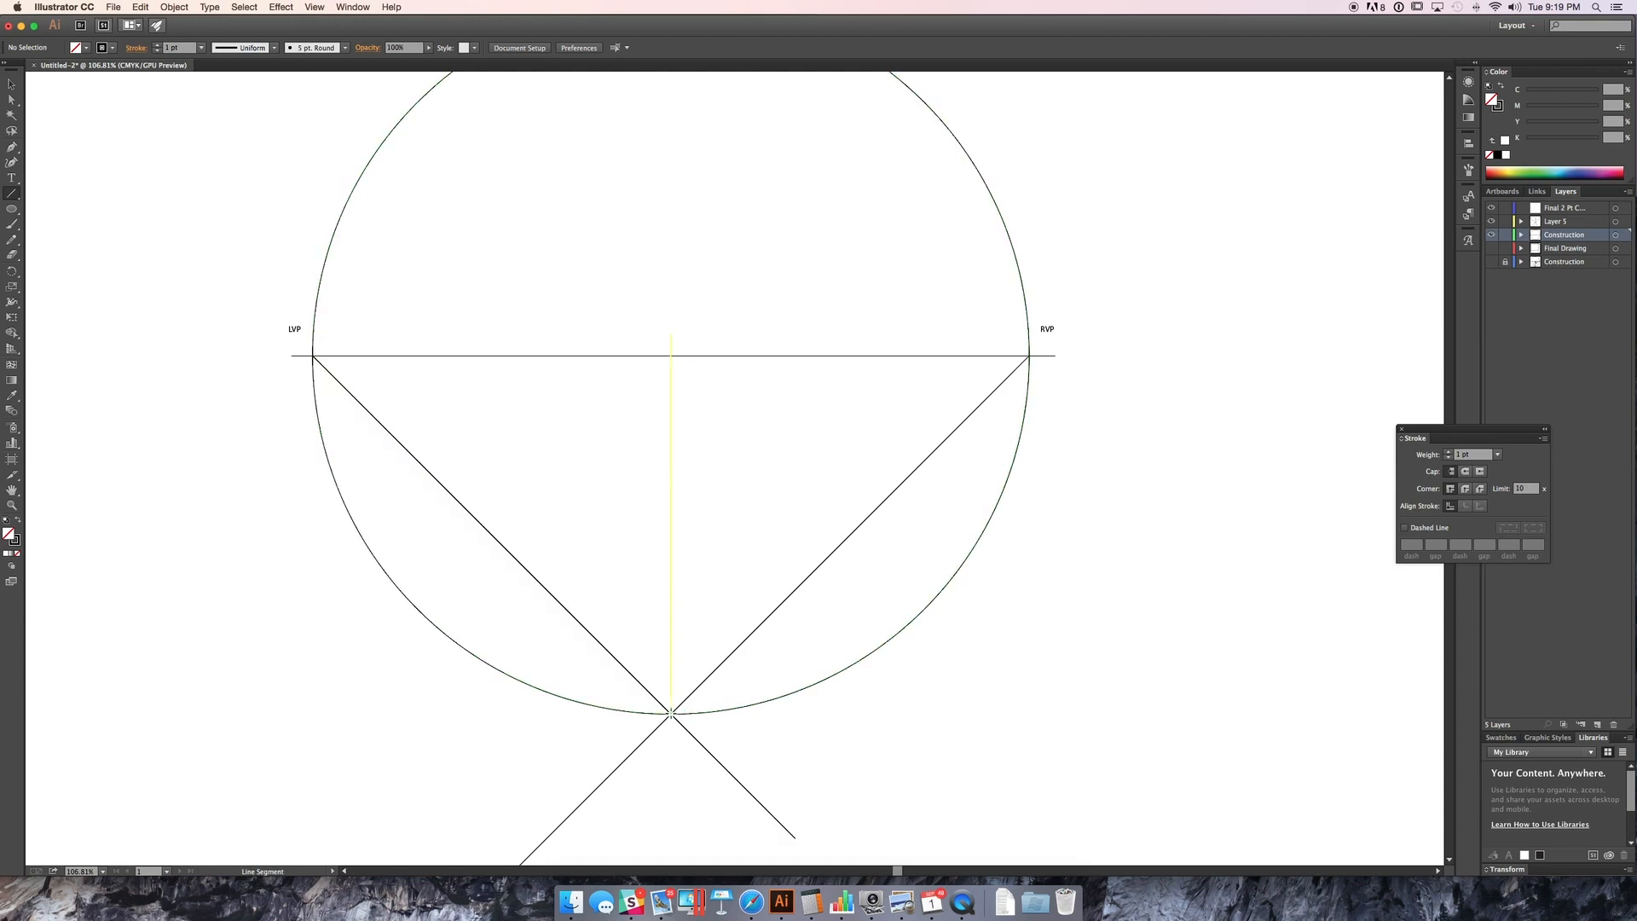
pyautogui.moveTo(671, 712); pyautogui.dragTo(446, 243)
pyautogui.moveTo(671, 712); pyautogui.dragTo(919, 243)
pyautogui.press('a')
pyautogui.moveTo(449, 248); pyautogui.dragTo(429, 243)
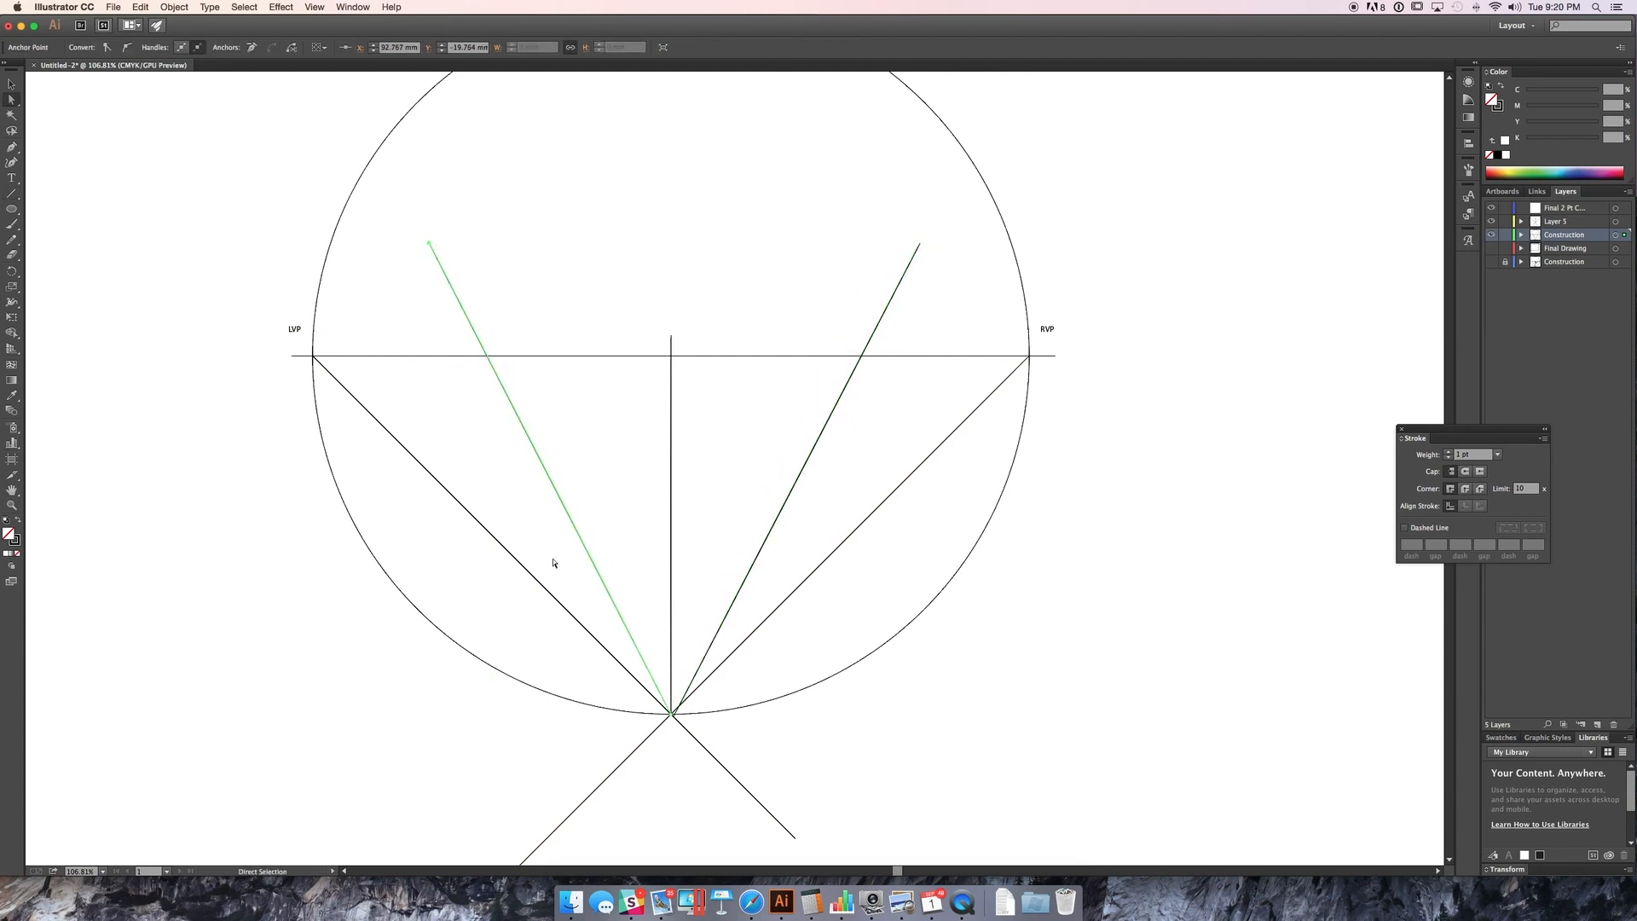
pyautogui.moveTo(523, 310); pyautogui.dragTo(412, 263)
pyautogui.press('super+a')
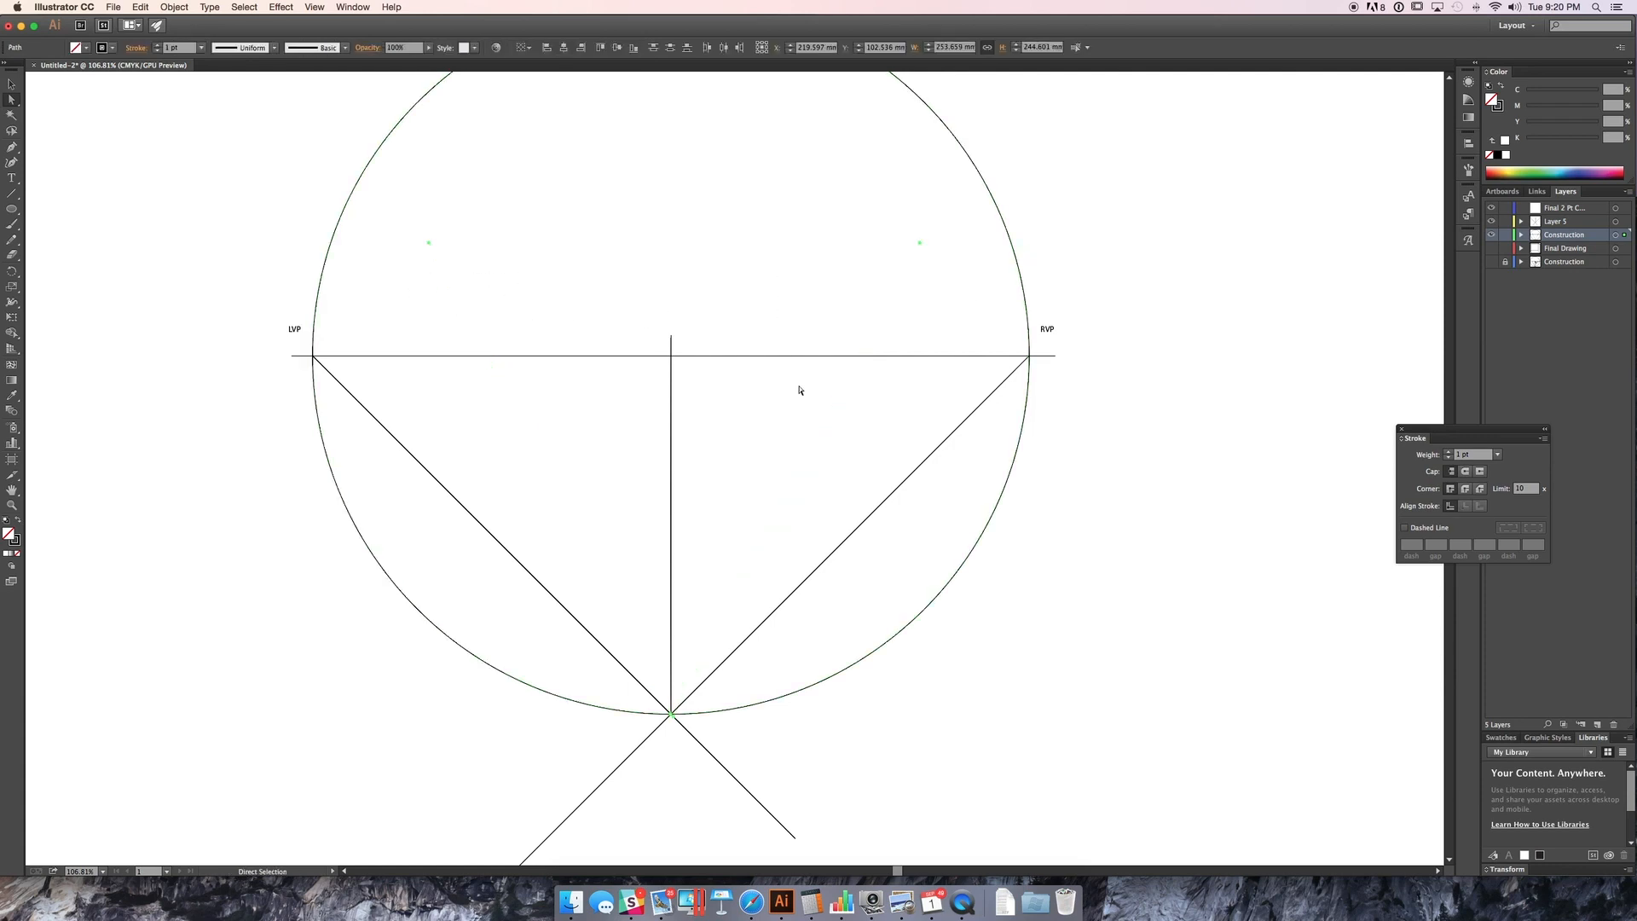
pyautogui.click(933, 284)
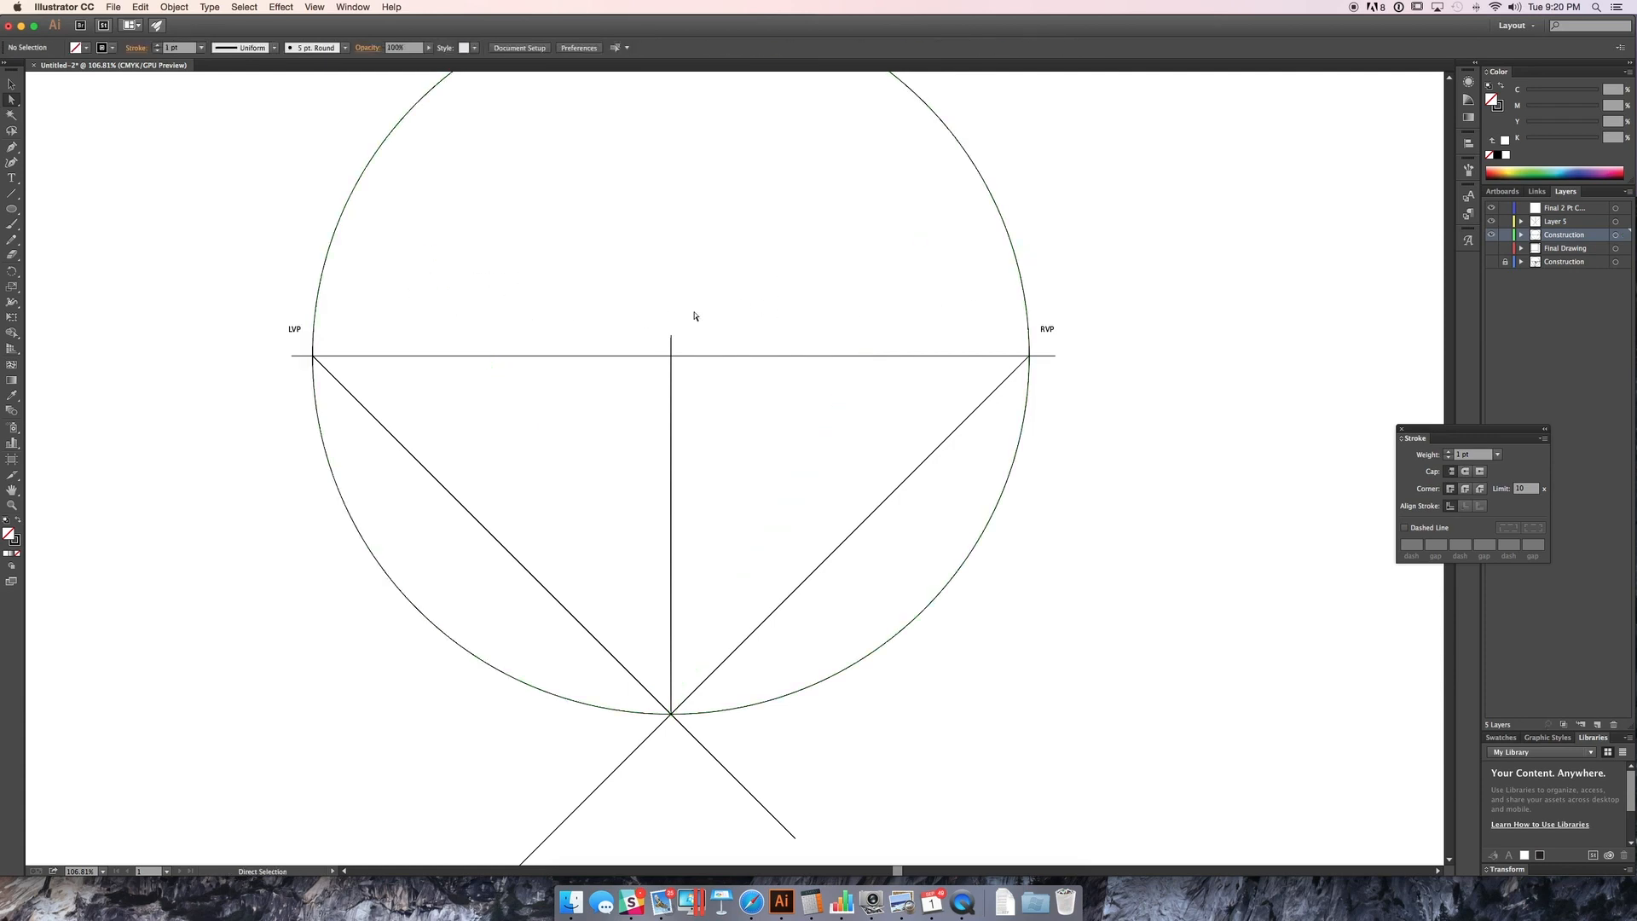
# Step: Draw a vertical line about 177 mm tall from the circle's lower-left arc to above the horizon, and connect its lower end to RVP and LVP
pyautogui.scroll(5, 647, 349)
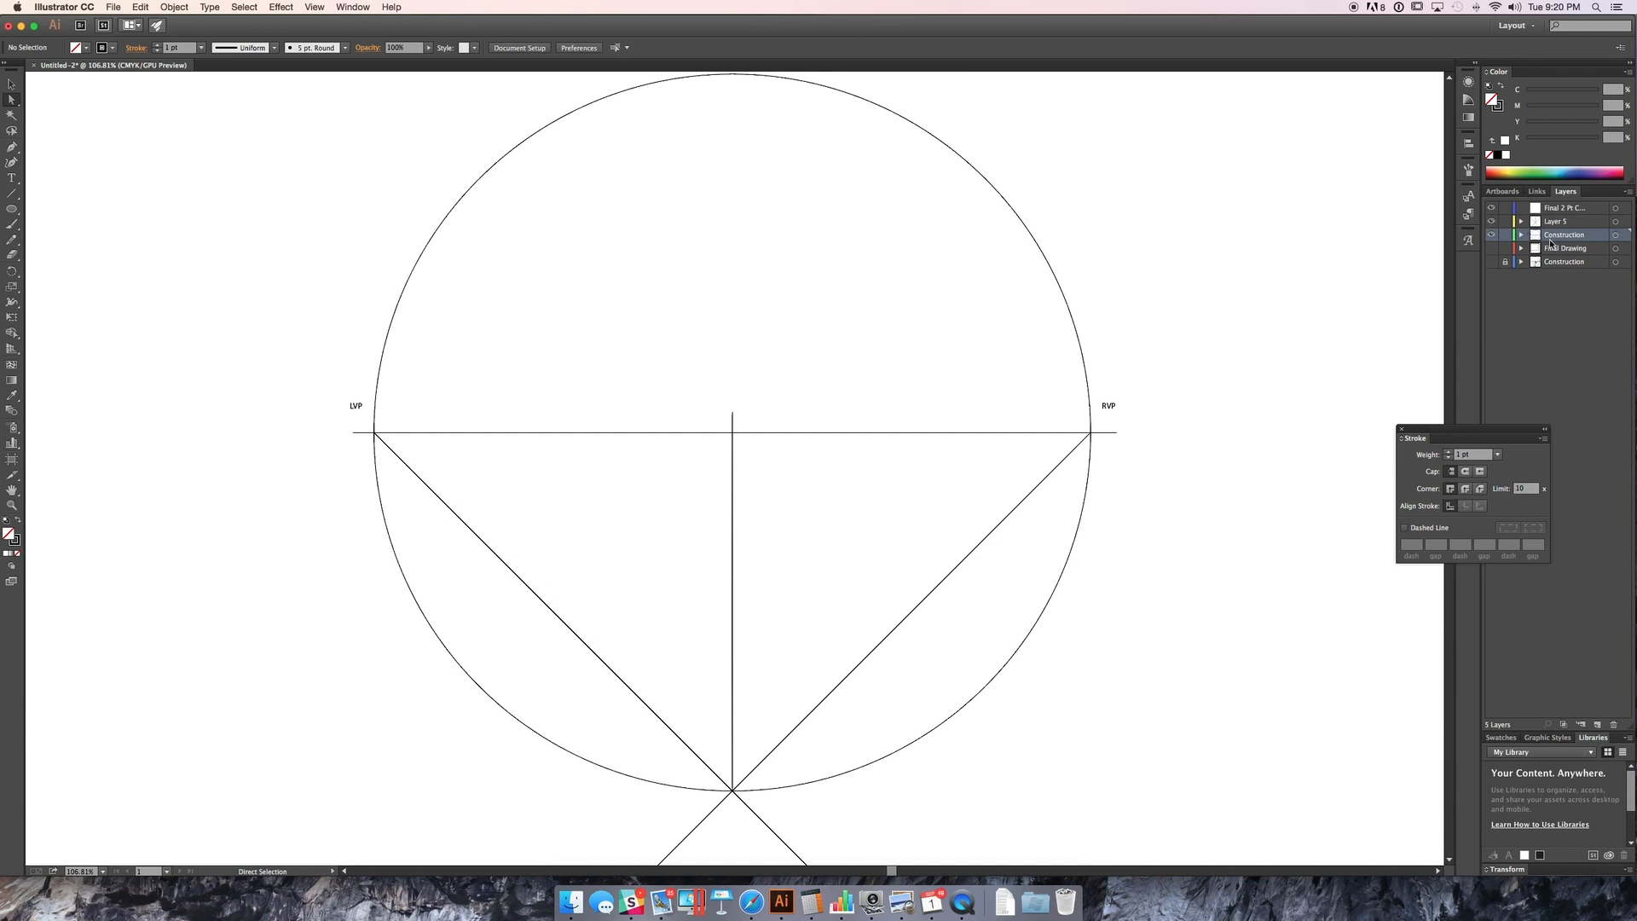
pyautogui.press('\\')
pyautogui.moveTo(587, 758); pyautogui.dragTo(586, 417)
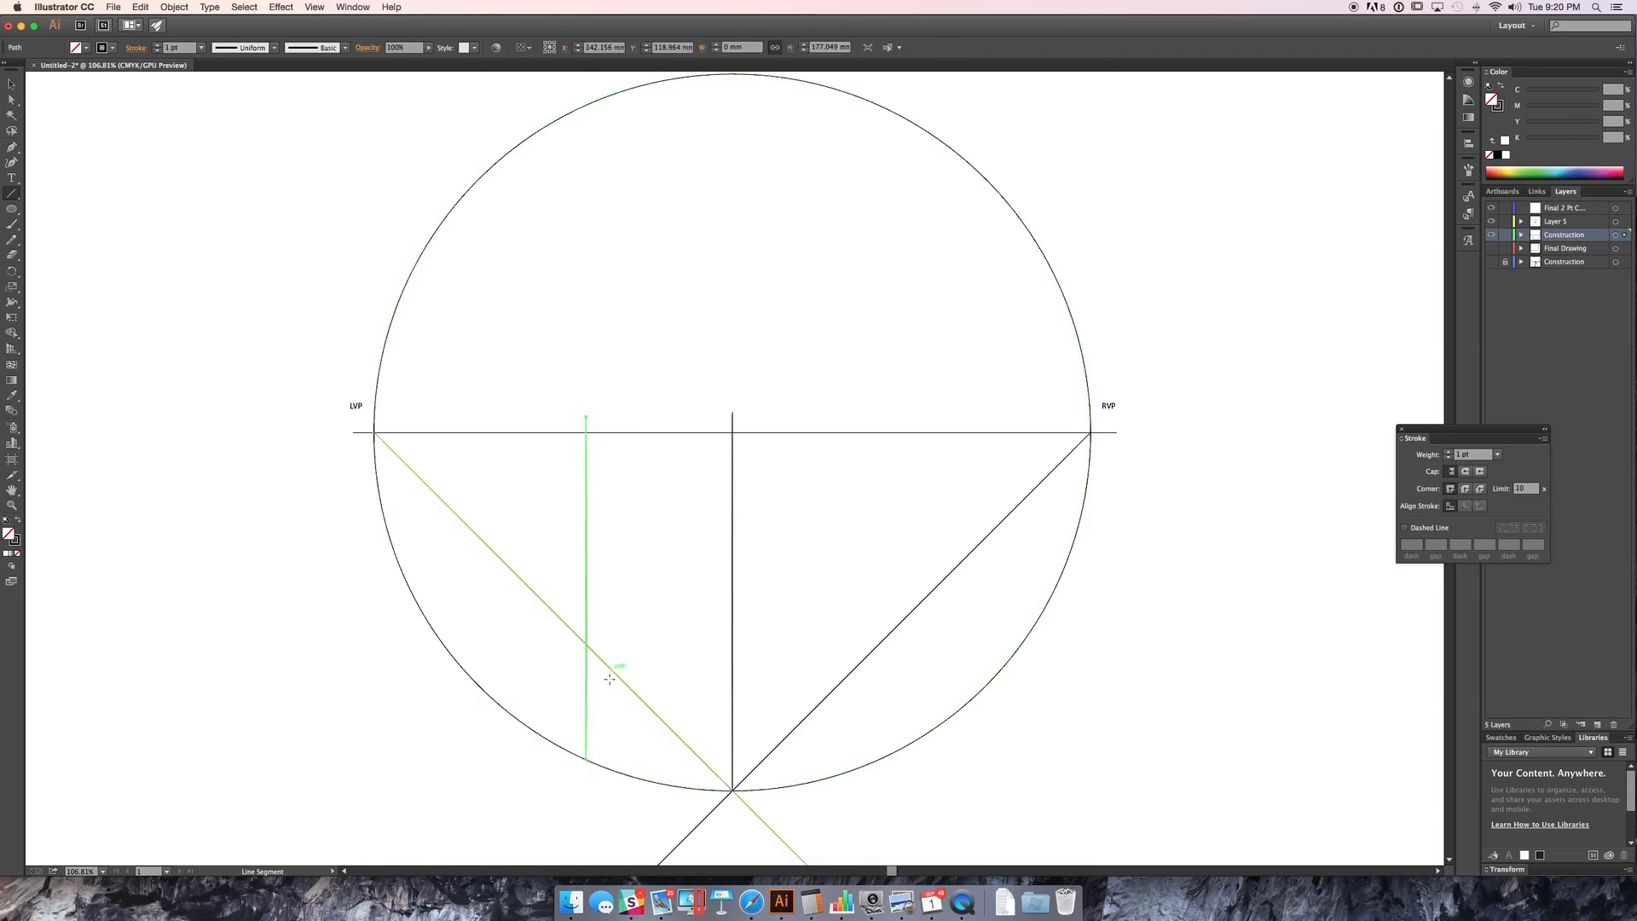
pyautogui.moveTo(587, 757); pyautogui.dragTo(1093, 431)
pyautogui.moveTo(587, 757); pyautogui.dragTo(375, 432)
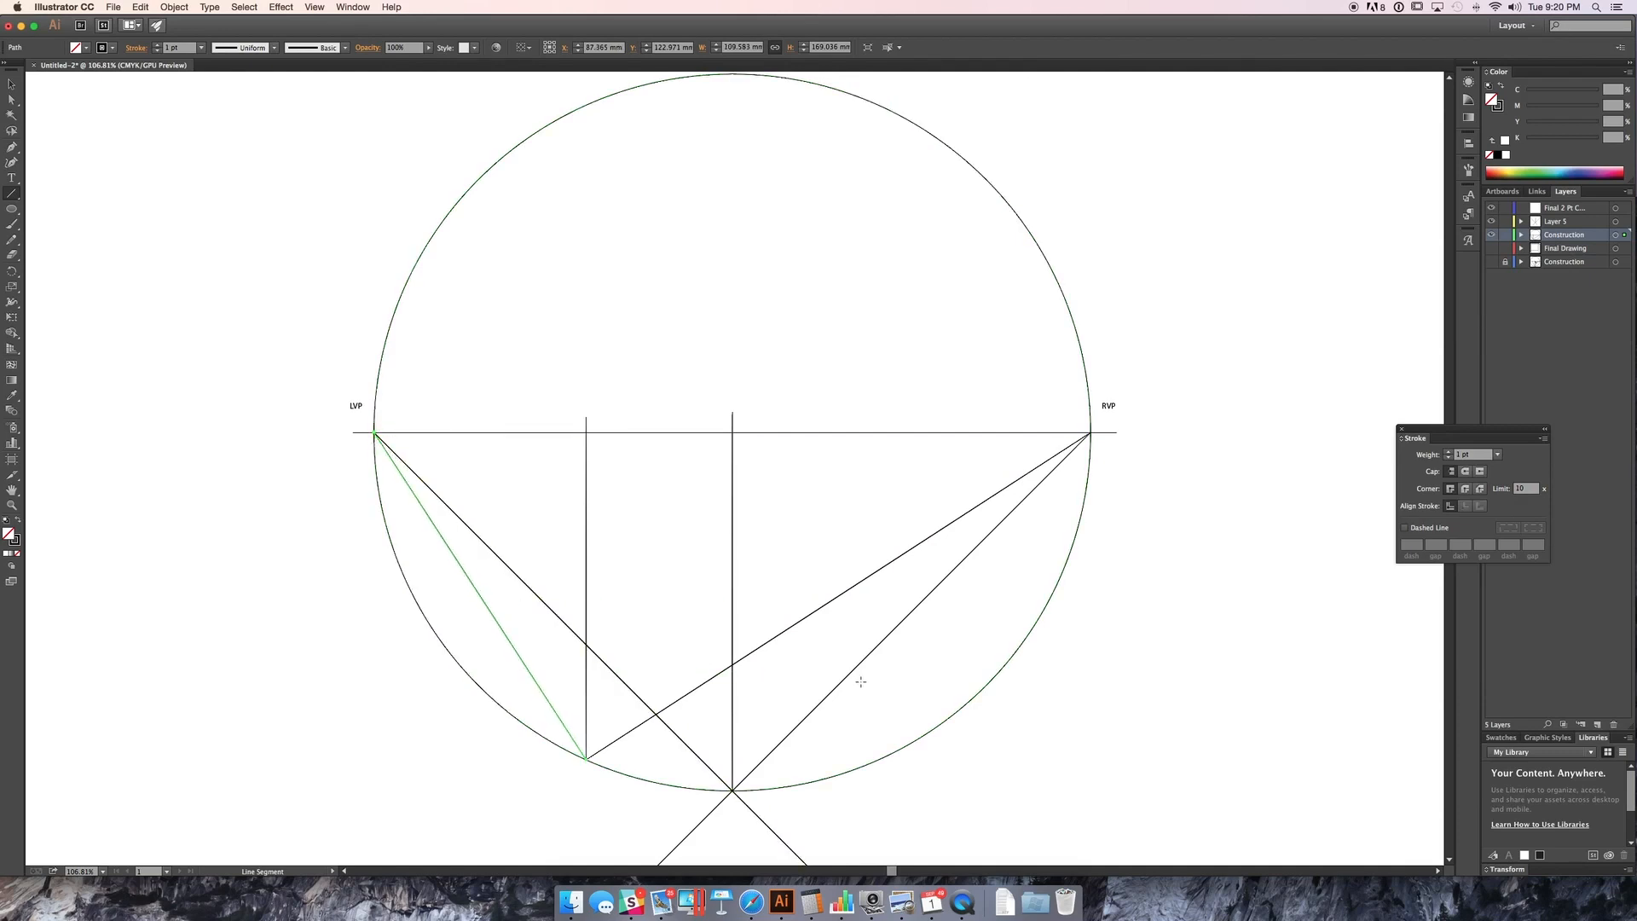
# Step: Rotate a copy of the new line ending at RVP about RVP until it lies along the horizon
pyautogui.press('v')
pyautogui.click(686, 693)
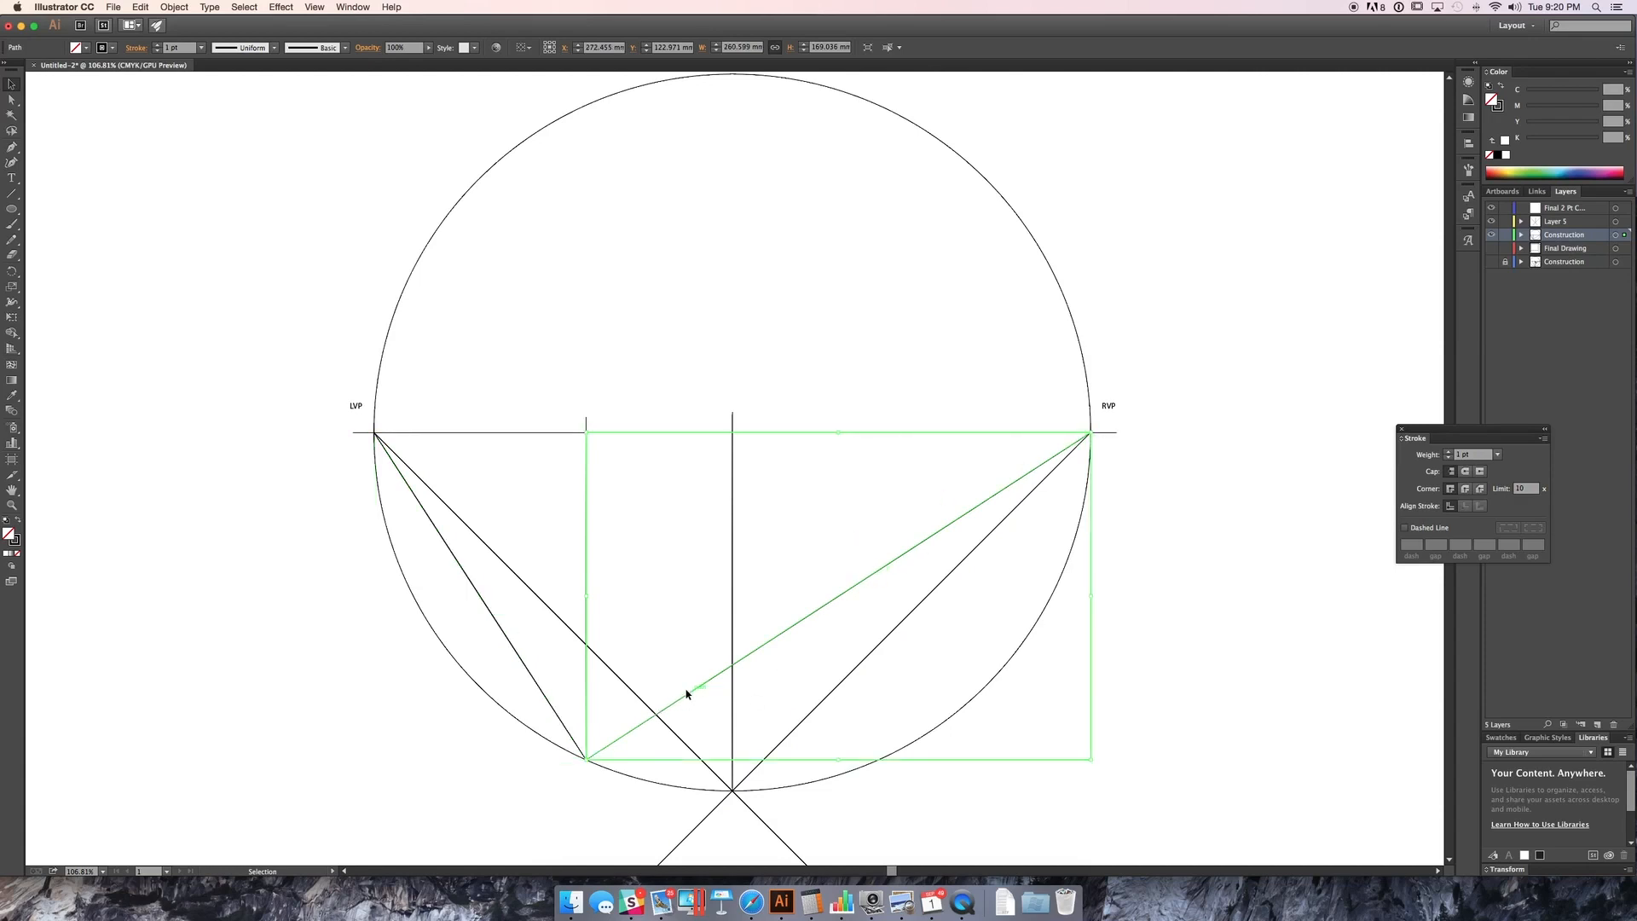
pyautogui.keyDown('shift'); pyautogui.click(573, 747); pyautogui.keyUp('shift')
pyautogui.keyDown('shift'); pyautogui.click(574, 747); pyautogui.keyUp('shift')
pyautogui.press('r')
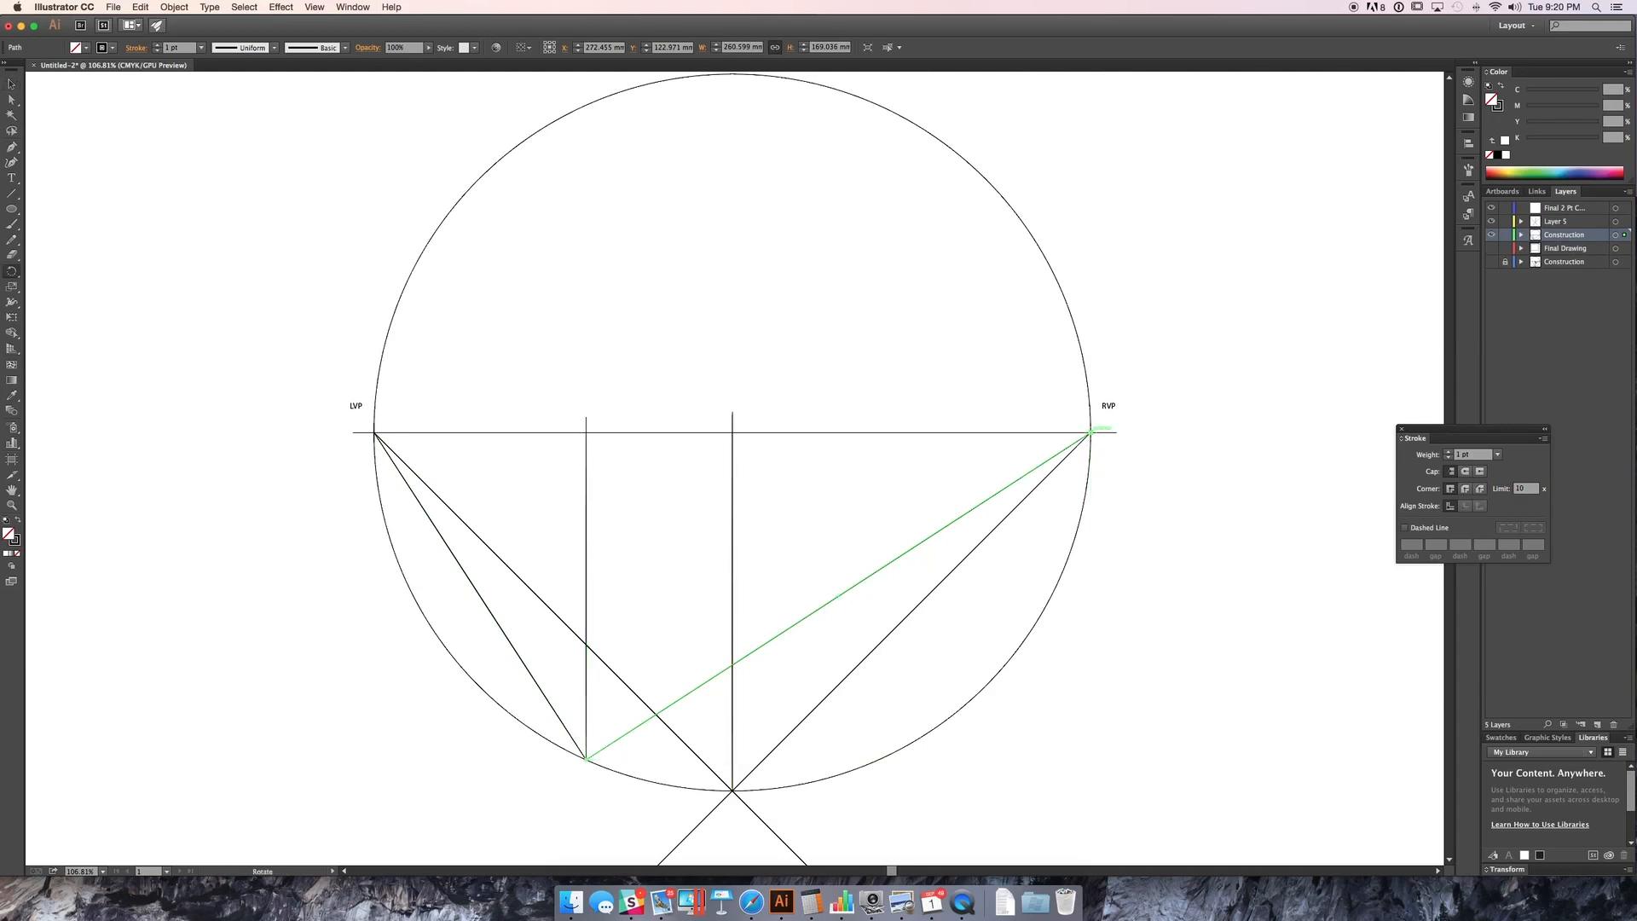
pyautogui.click(1090, 431)
pyautogui.moveTo(586, 762); pyautogui.dragTo(376, 437)
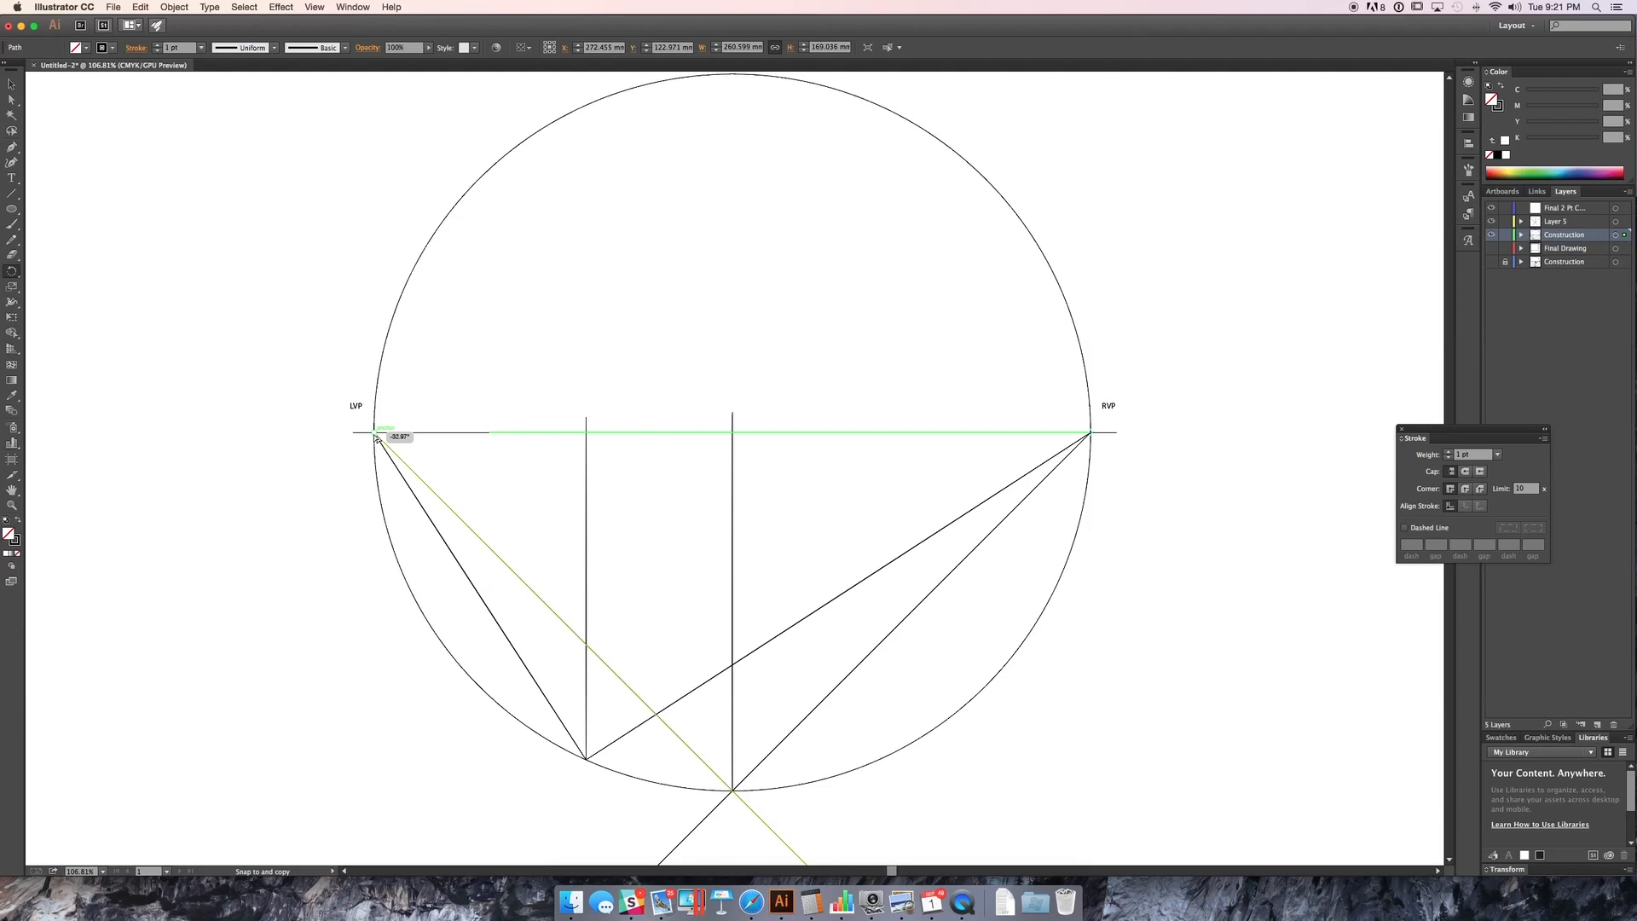
pyautogui.moveTo(376, 437); pyautogui.dragTo(376, 438)
# Step: Draw a vertical tick about 16 mm tall across the horizon where the rotated copy ends, near LVP
pyautogui.press('\\')
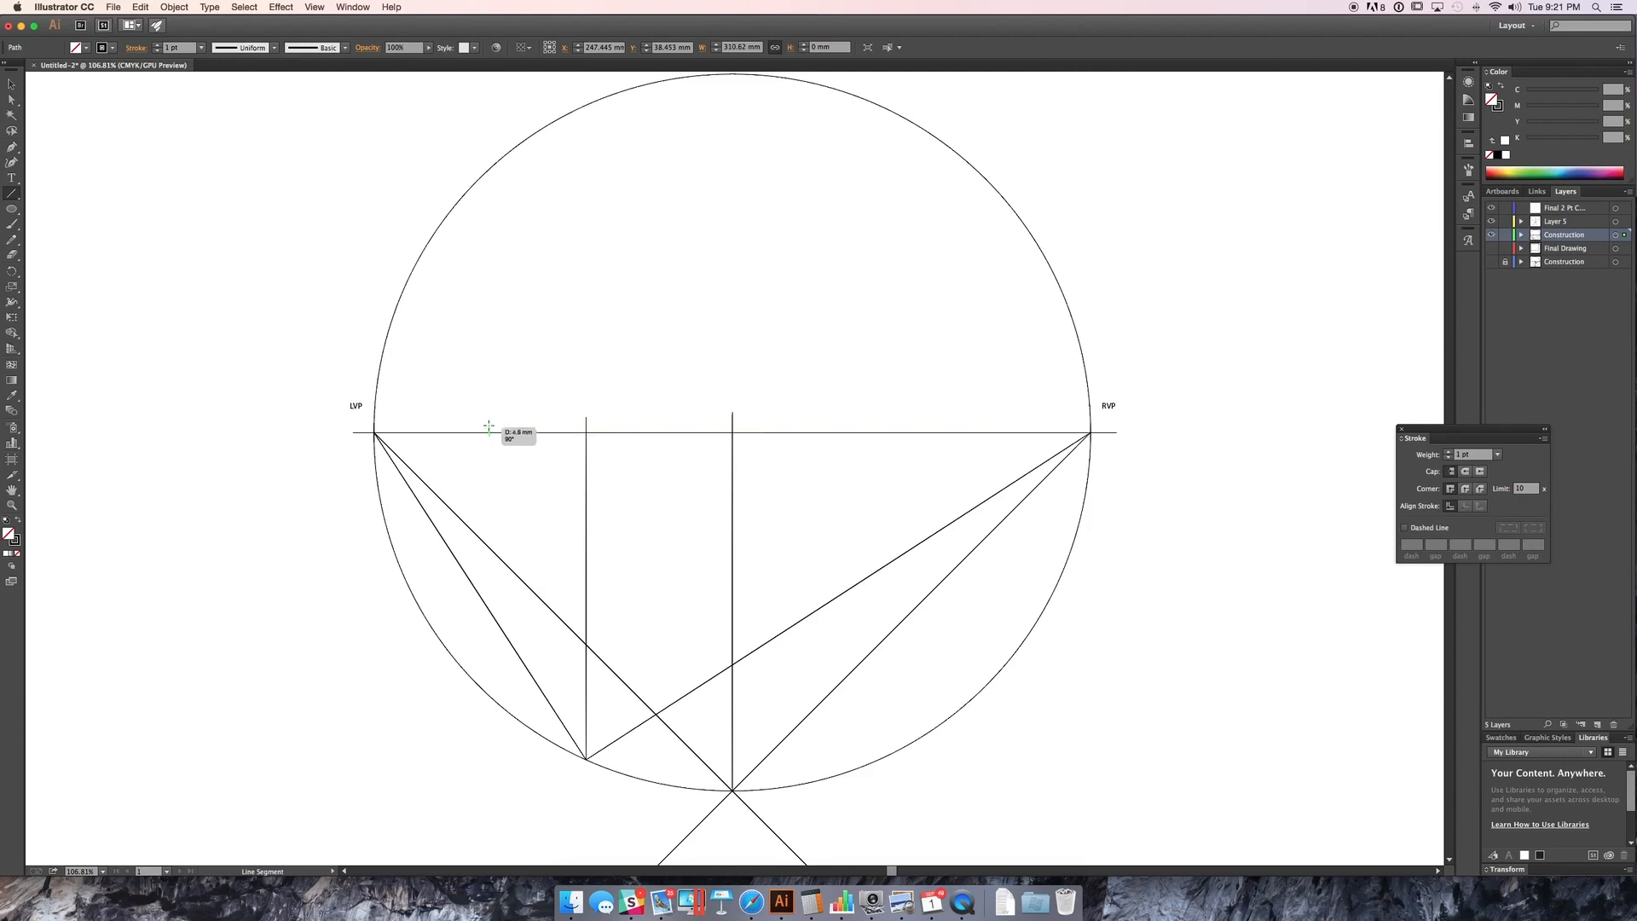
pyautogui.moveTo(490, 432); pyautogui.dragTo(490, 449)
pyautogui.press('v')
pyautogui.click(530, 478)
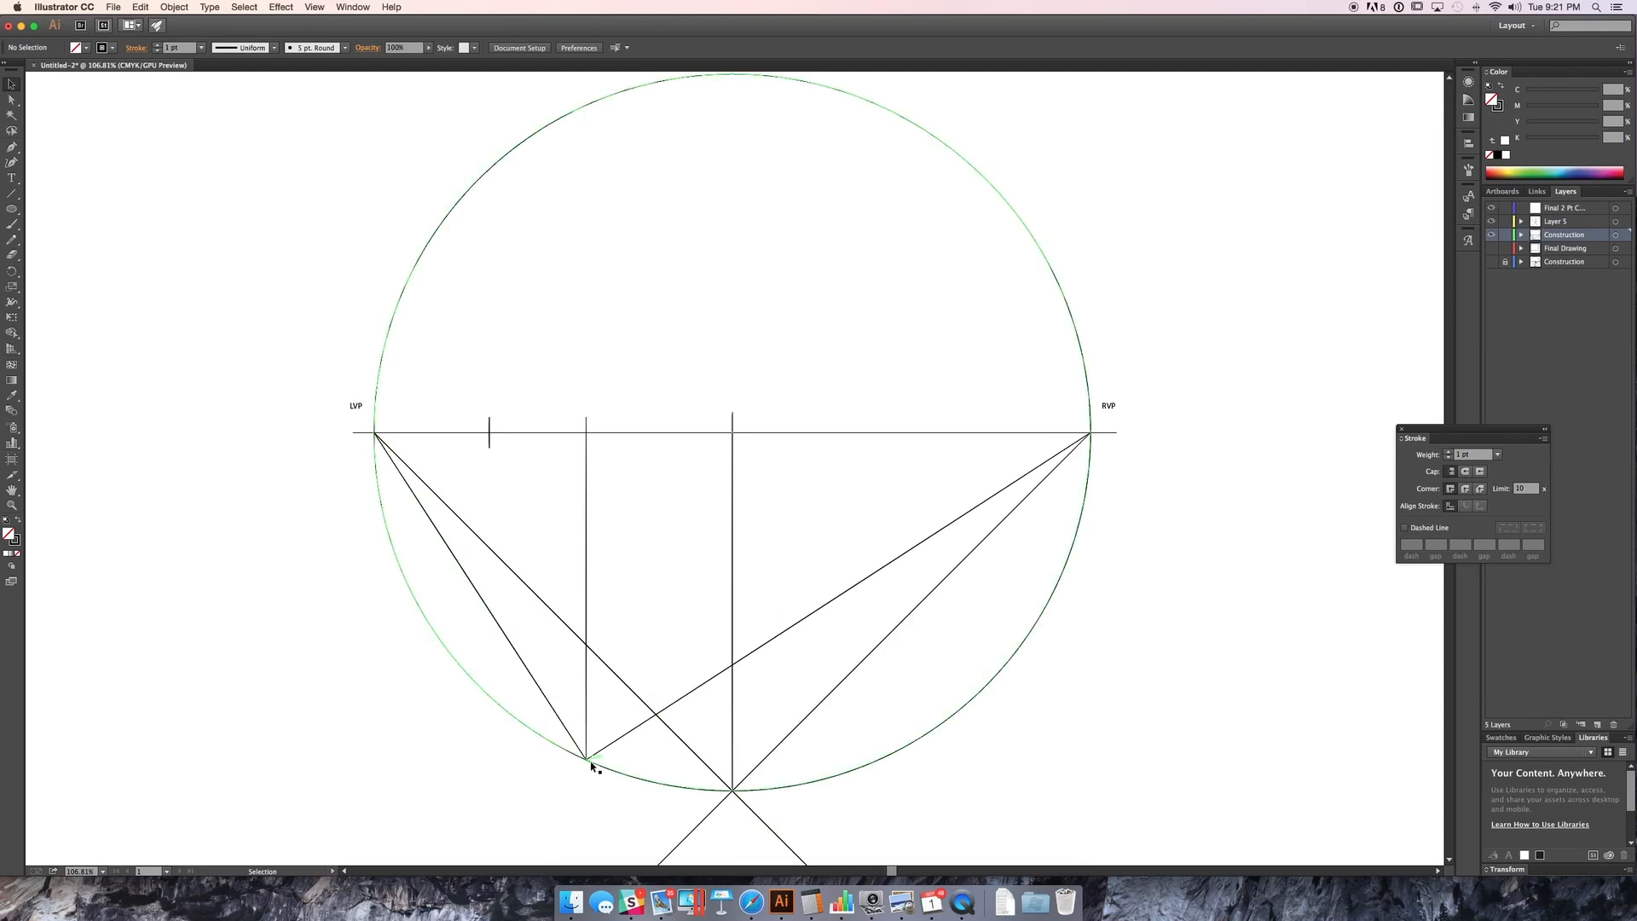
# Step: Hide Layer 5 and rotate a copy of the line ending at LVP about LVP until it lies along the horizon
pyautogui.click(614, 675)
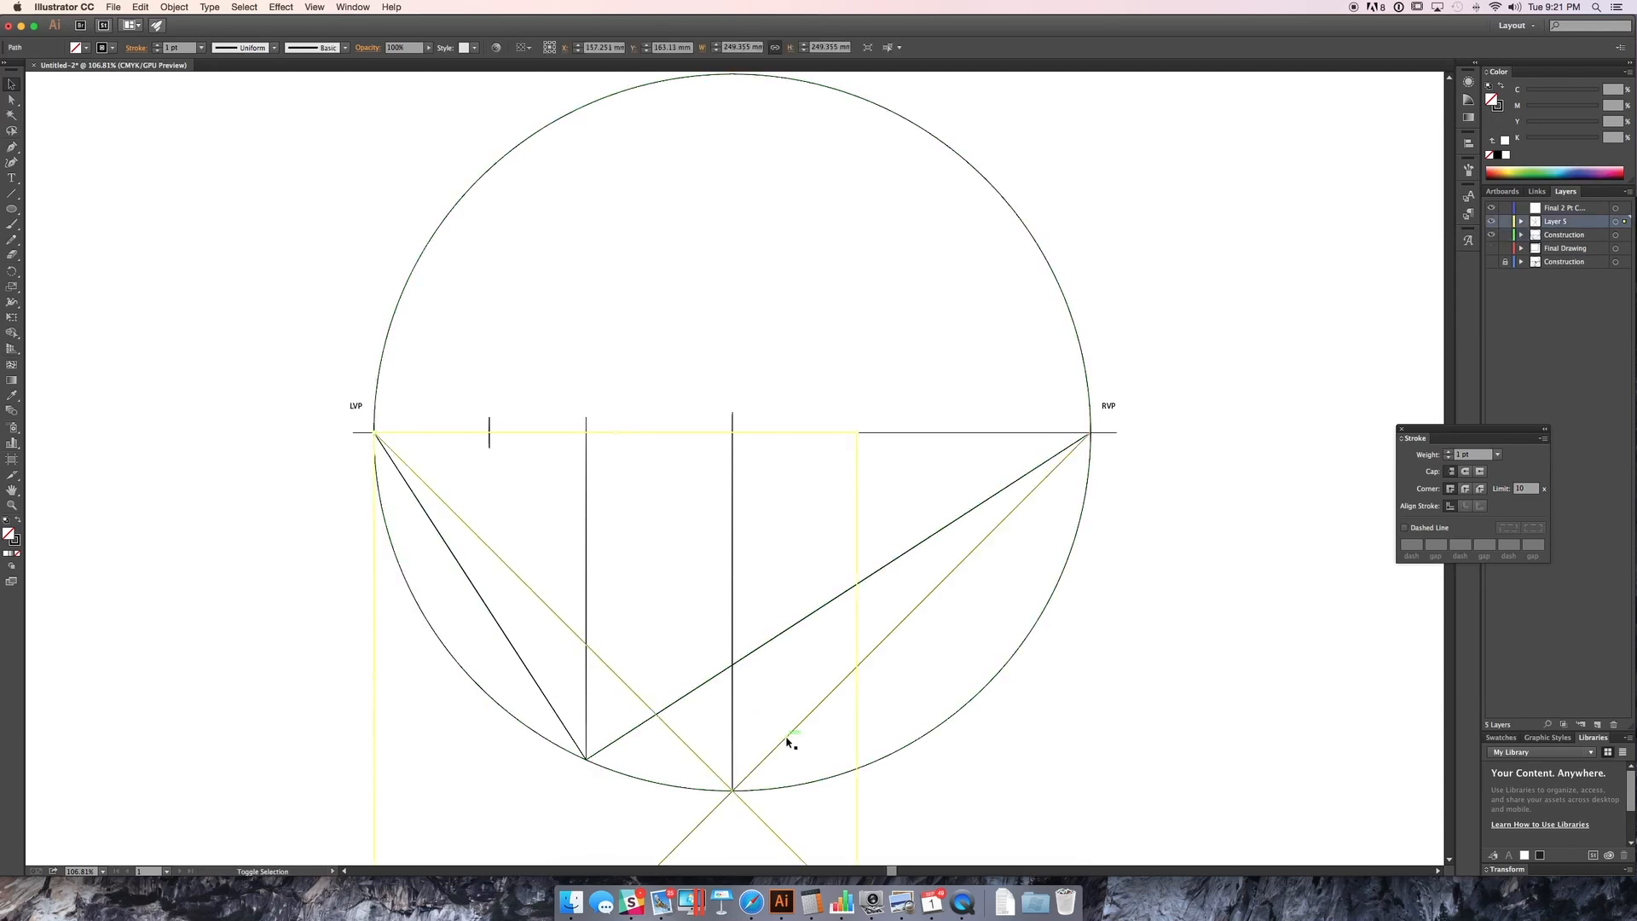
pyautogui.click(1491, 221)
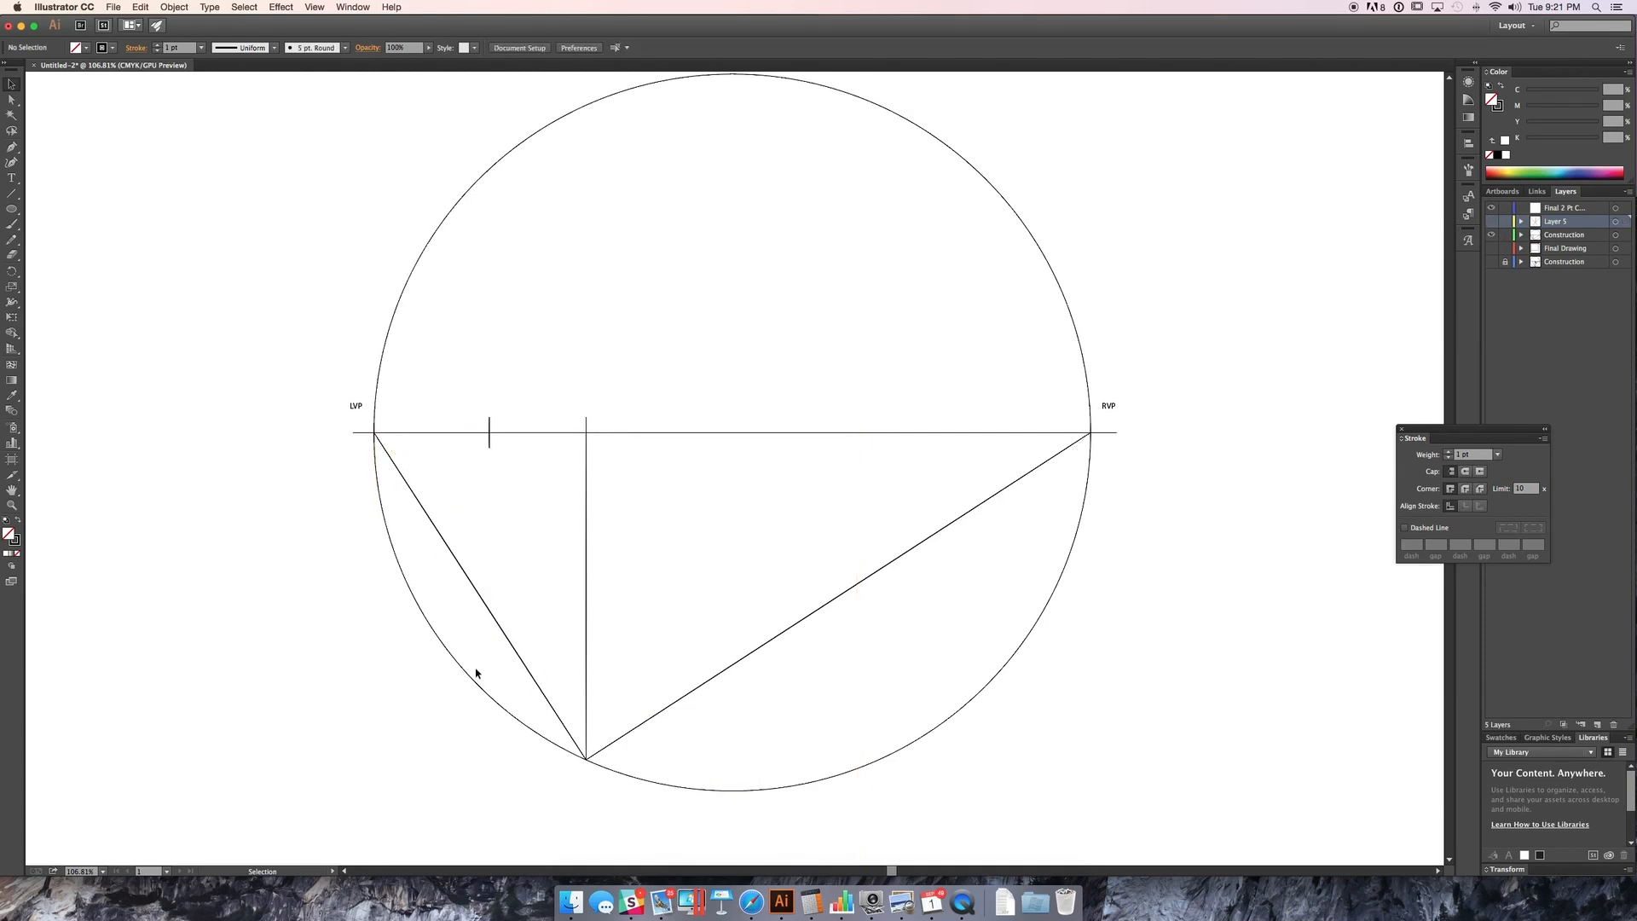
pyautogui.click(501, 632)
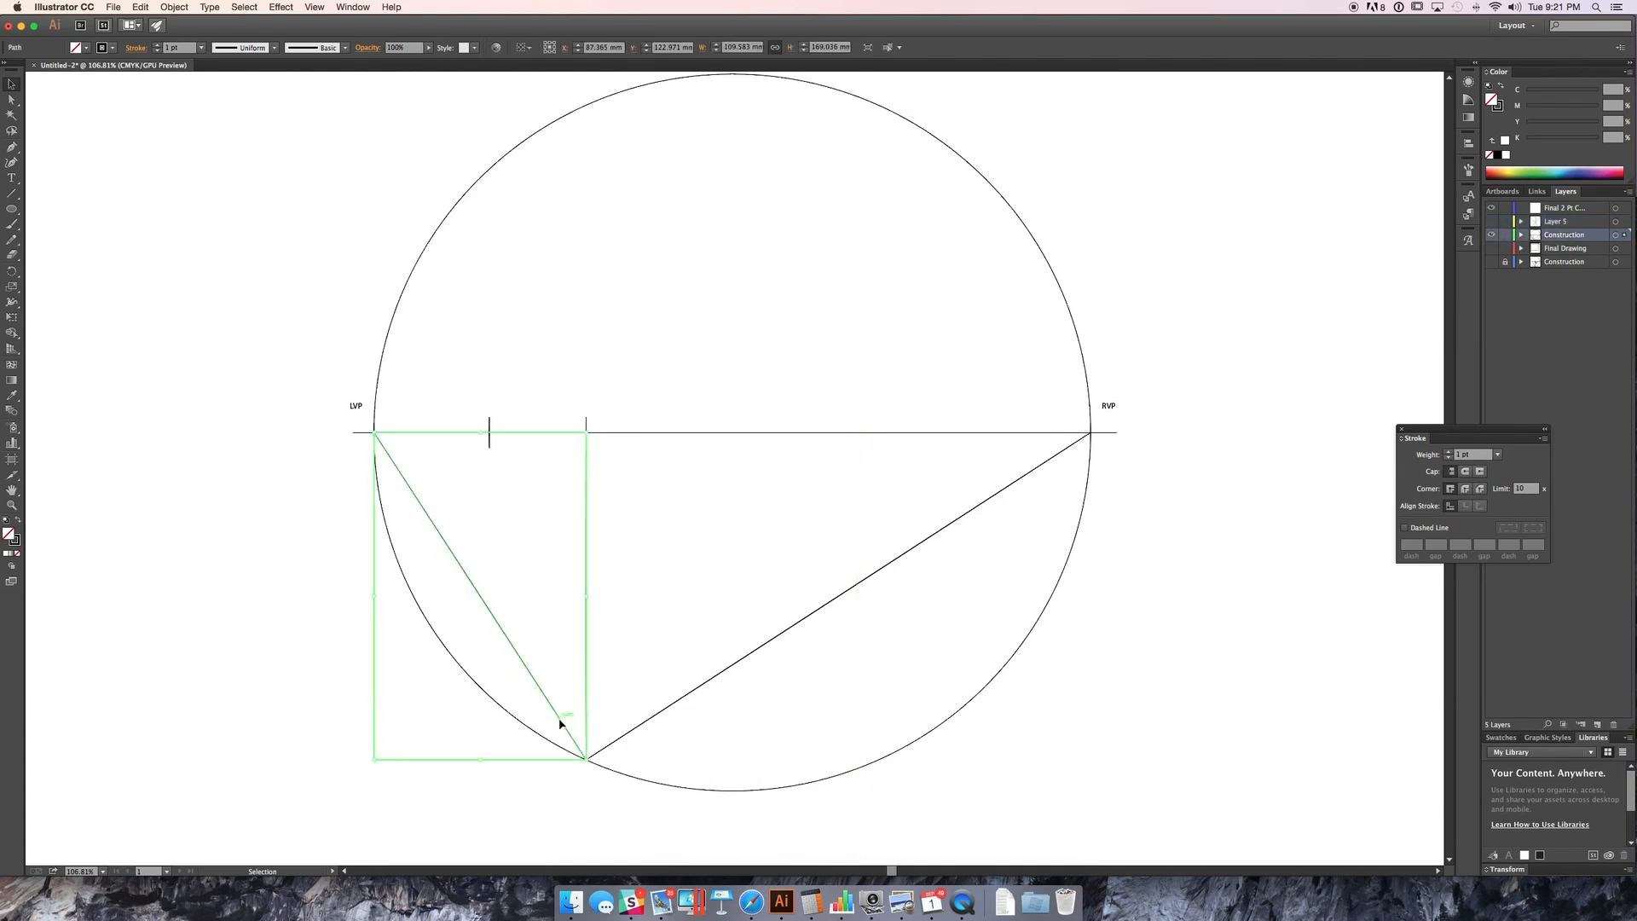
pyautogui.press('r')
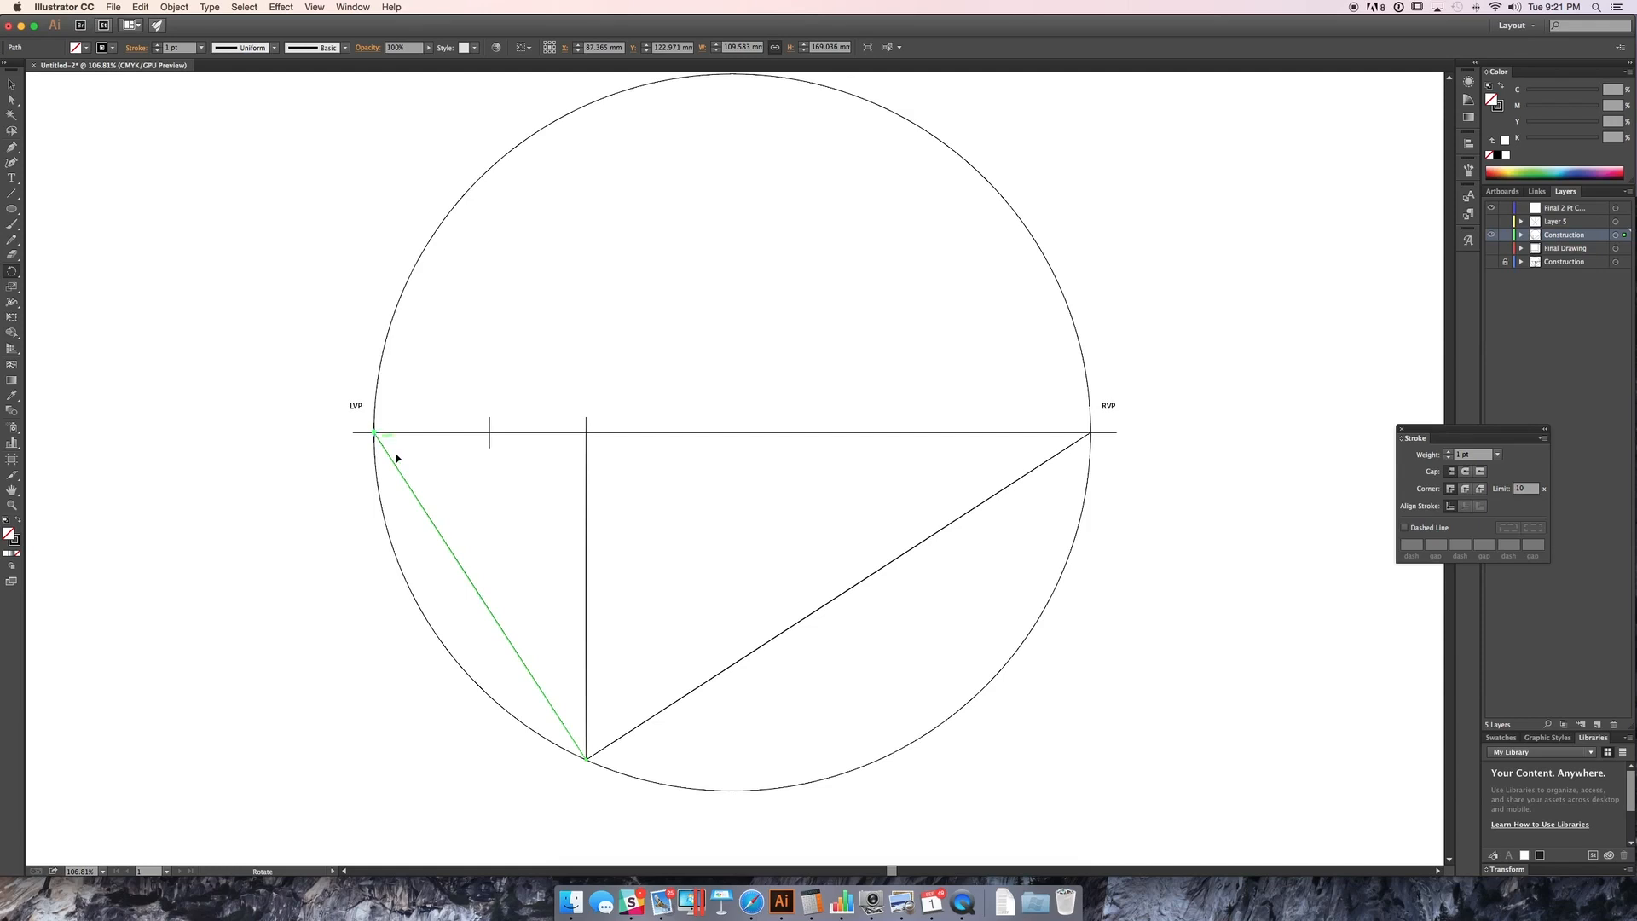
pyautogui.moveTo(587, 761); pyautogui.dragTo(840, 437)
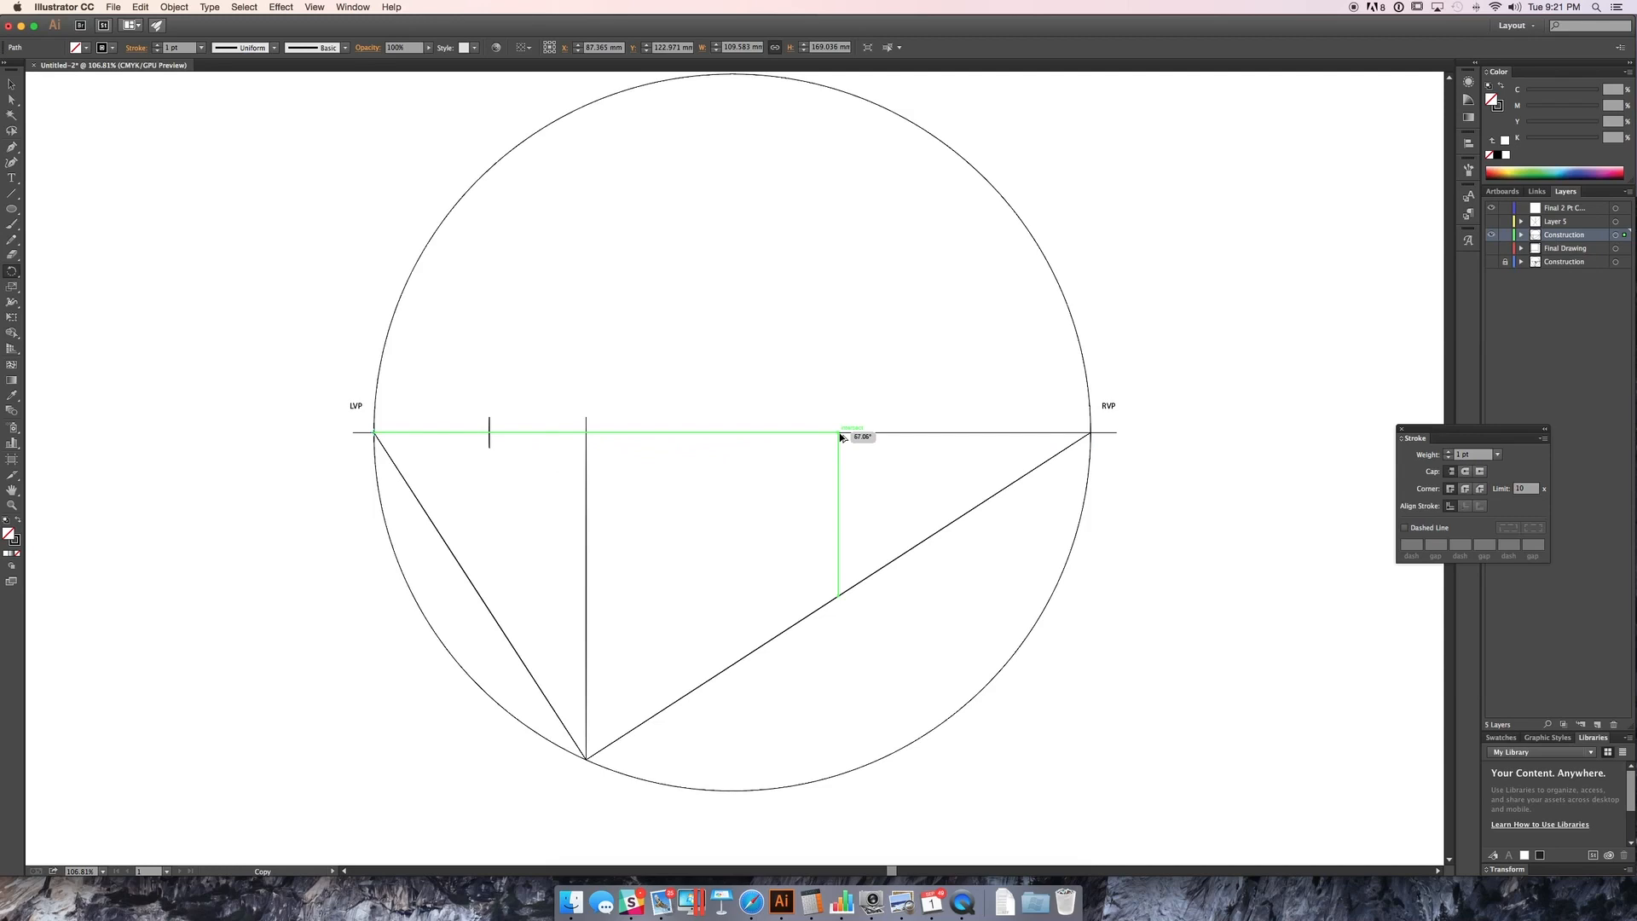
pyautogui.moveTo(840, 437); pyautogui.dragTo(840, 437)
# Step: Draw a vertical tick about 16 mm tall across the horizon at the right end of the copy rotated about LVP
pyautogui.press('\\')
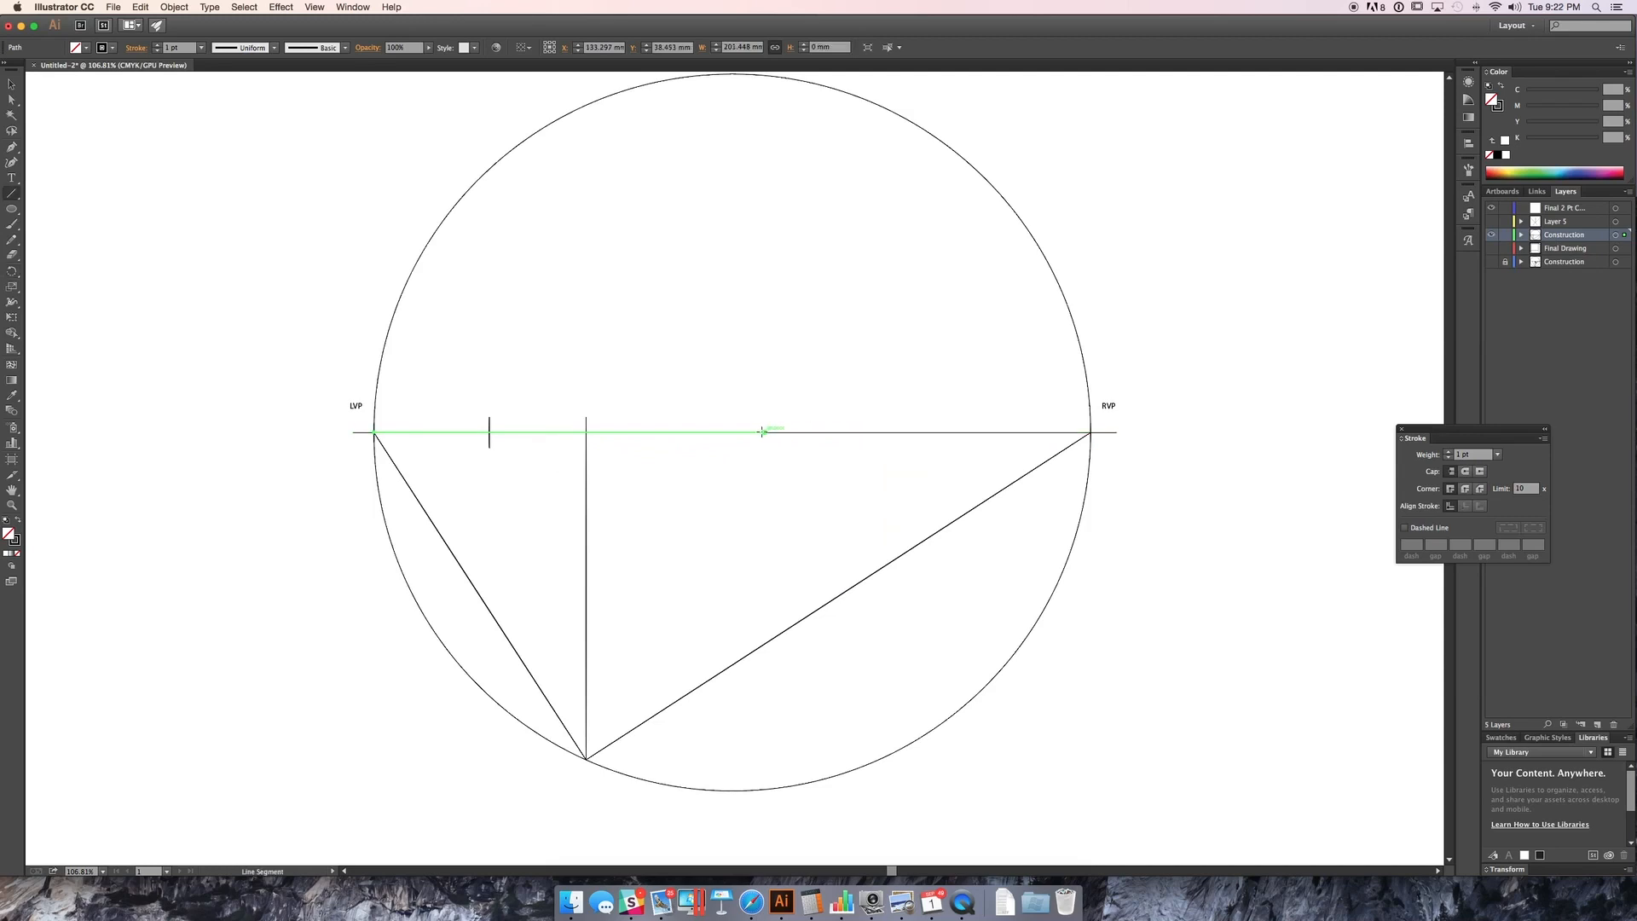
pyautogui.click(766, 419)
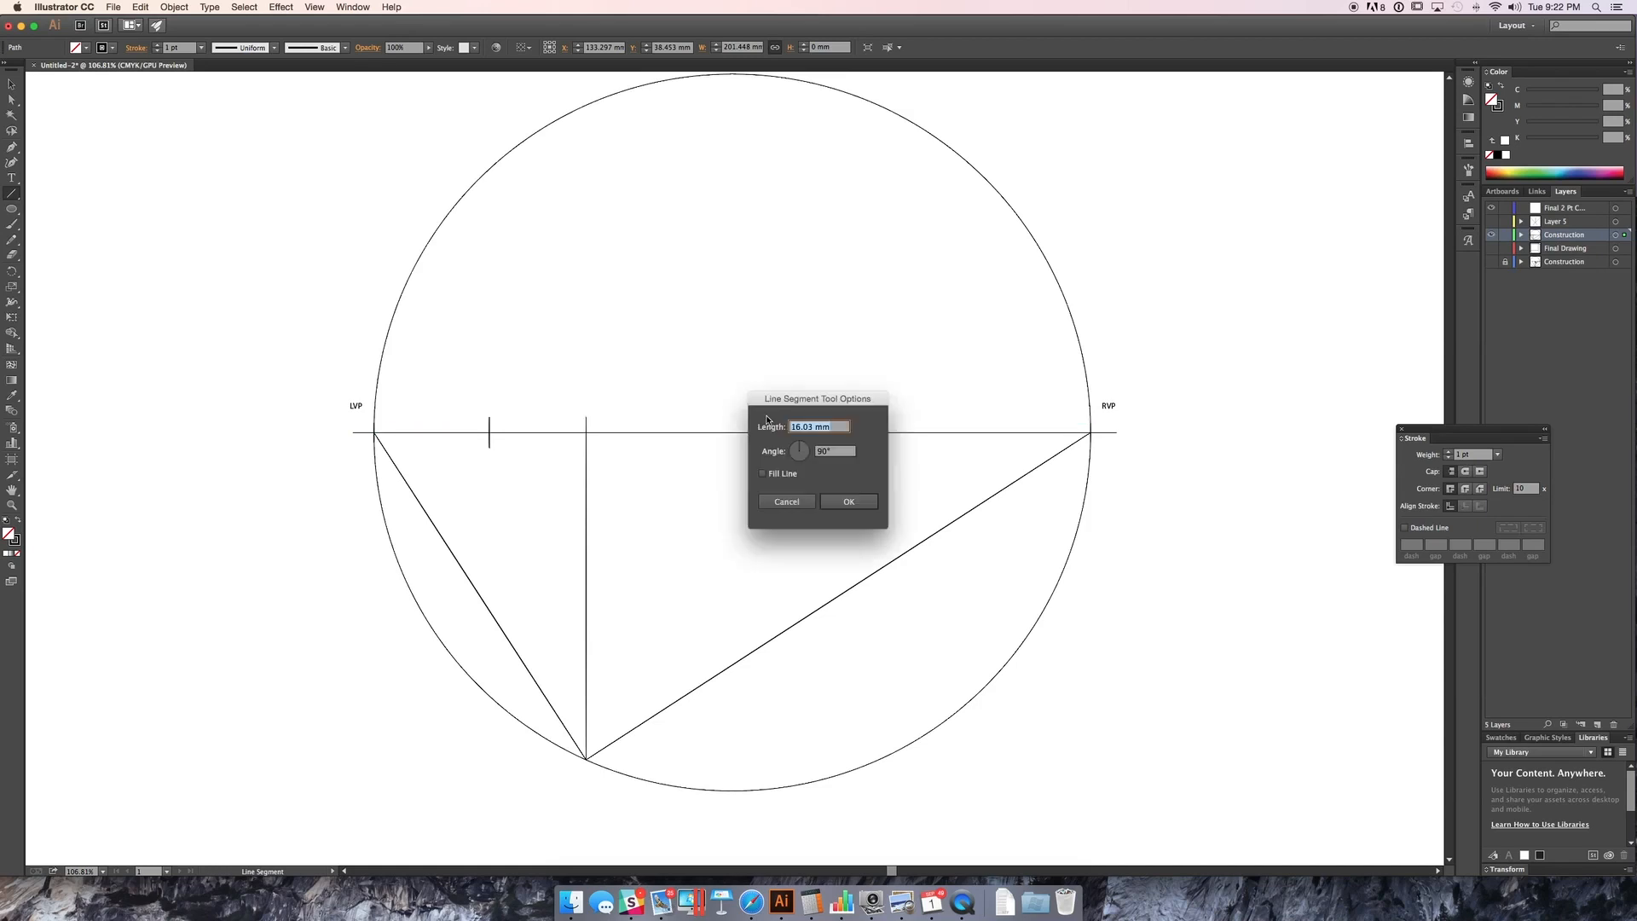
pyautogui.click(824, 500)
pyautogui.press('v')
pyautogui.click(753, 413)
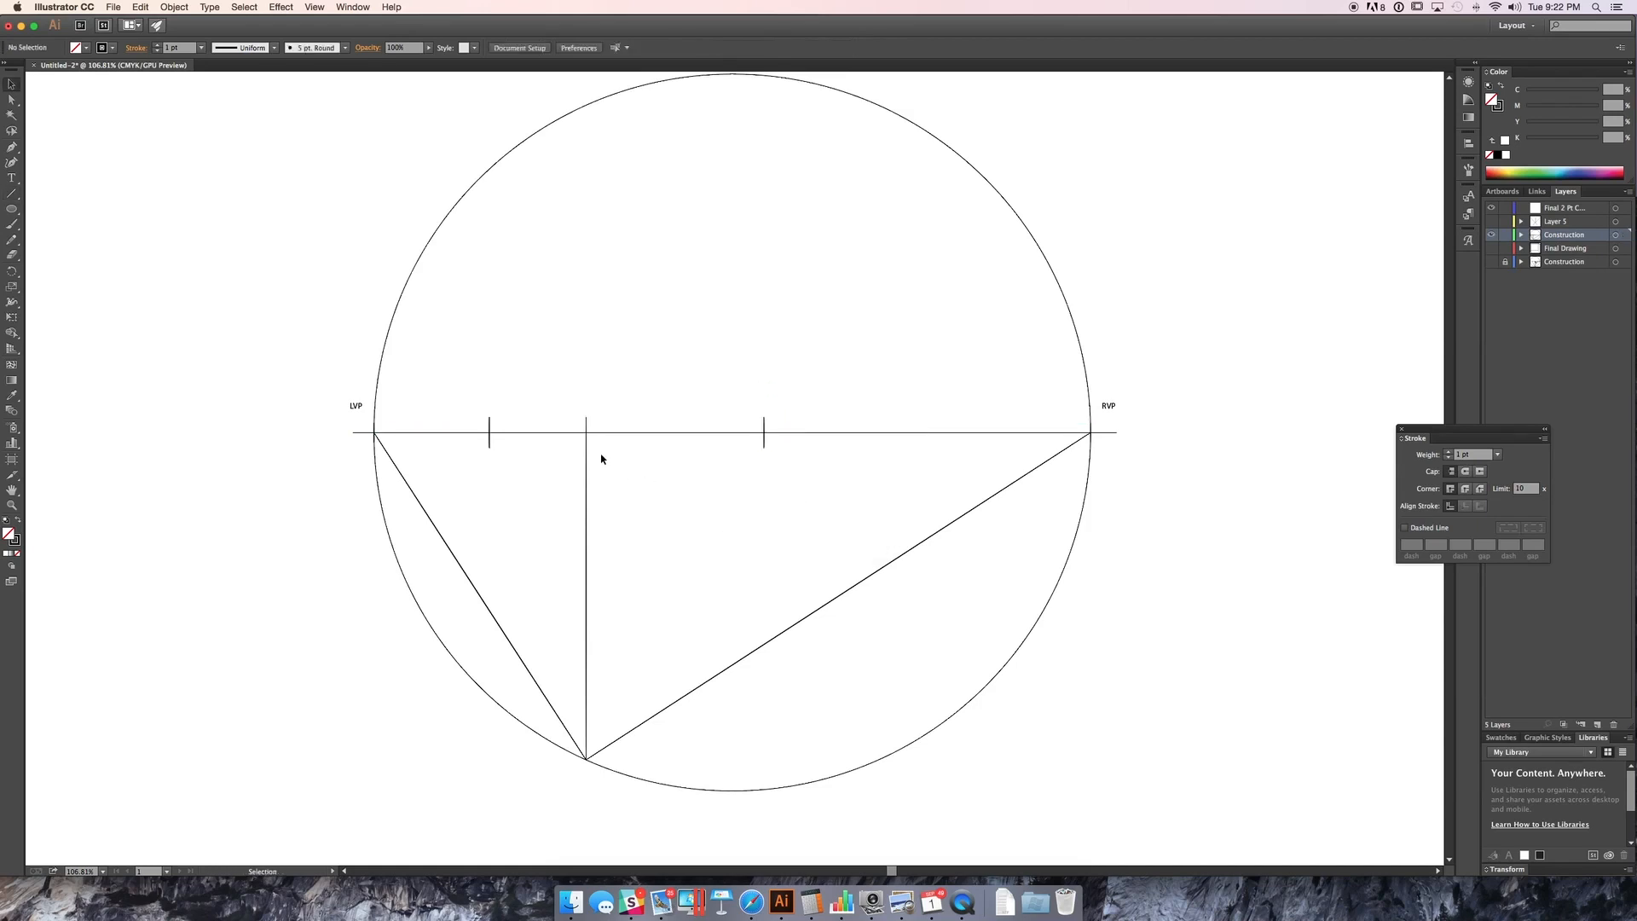
# Step: Copy the LVP label above both horizon ticks and retitle the copies LMP at the left tick and RMP at the right tick
pyautogui.moveTo(358, 407); pyautogui.dragTo(762, 406)
pyautogui.doubleClick(487, 407)
pyautogui.write('LMP')
pyautogui.press('Escape')
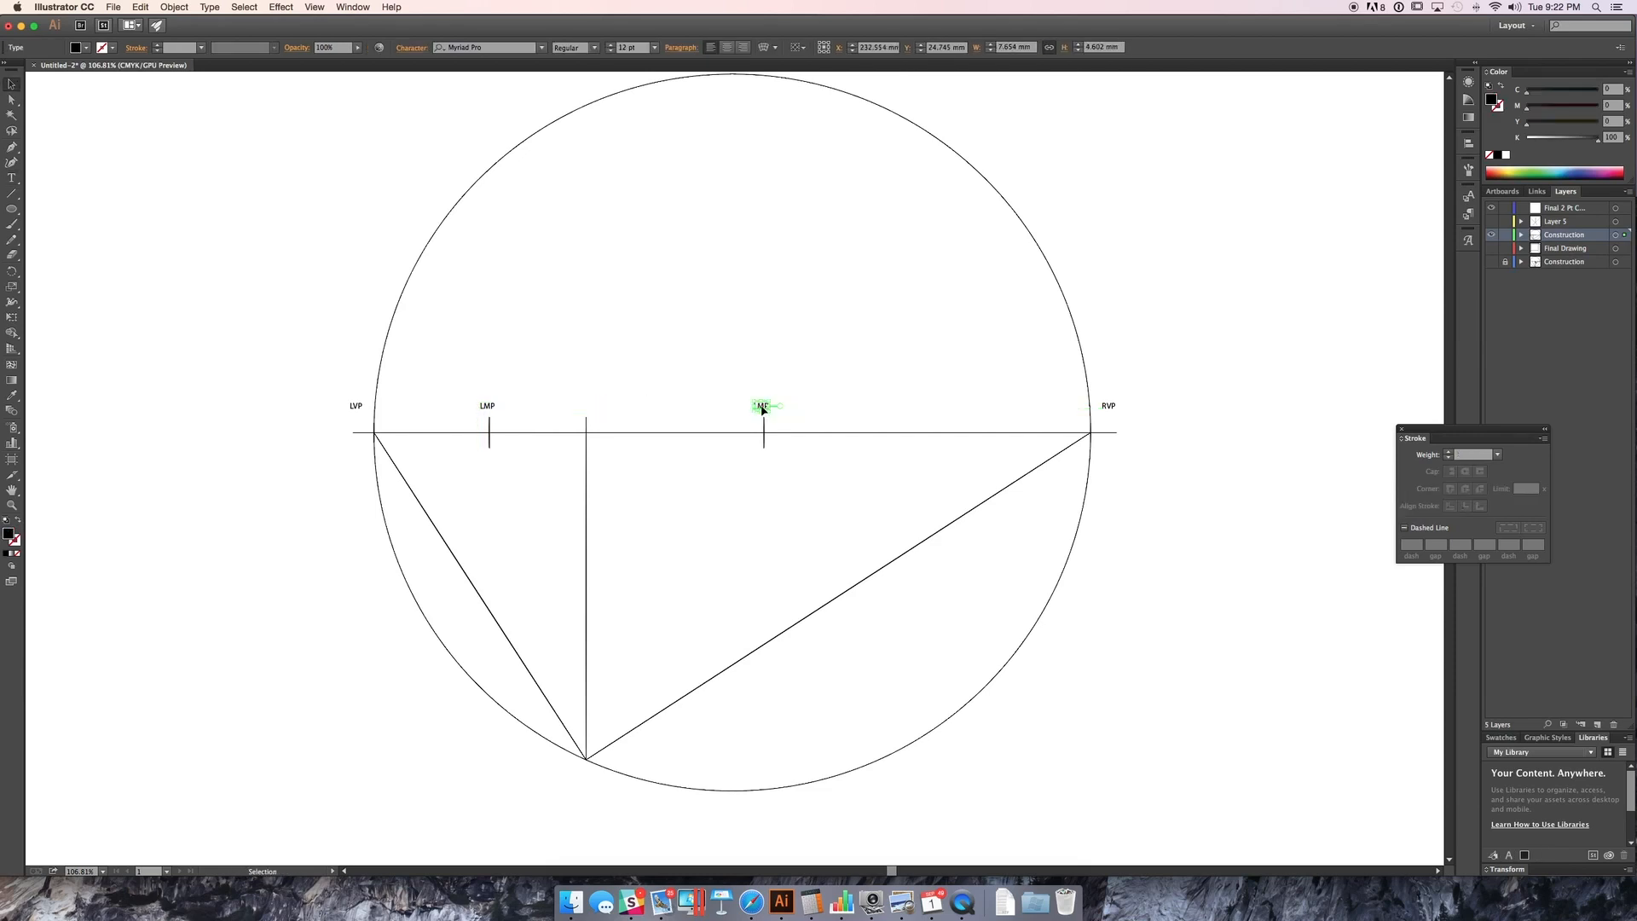
pyautogui.doubleClick(760, 406)
pyautogui.write('RM')
pyautogui.press('Escape')
pyautogui.click(650, 406)
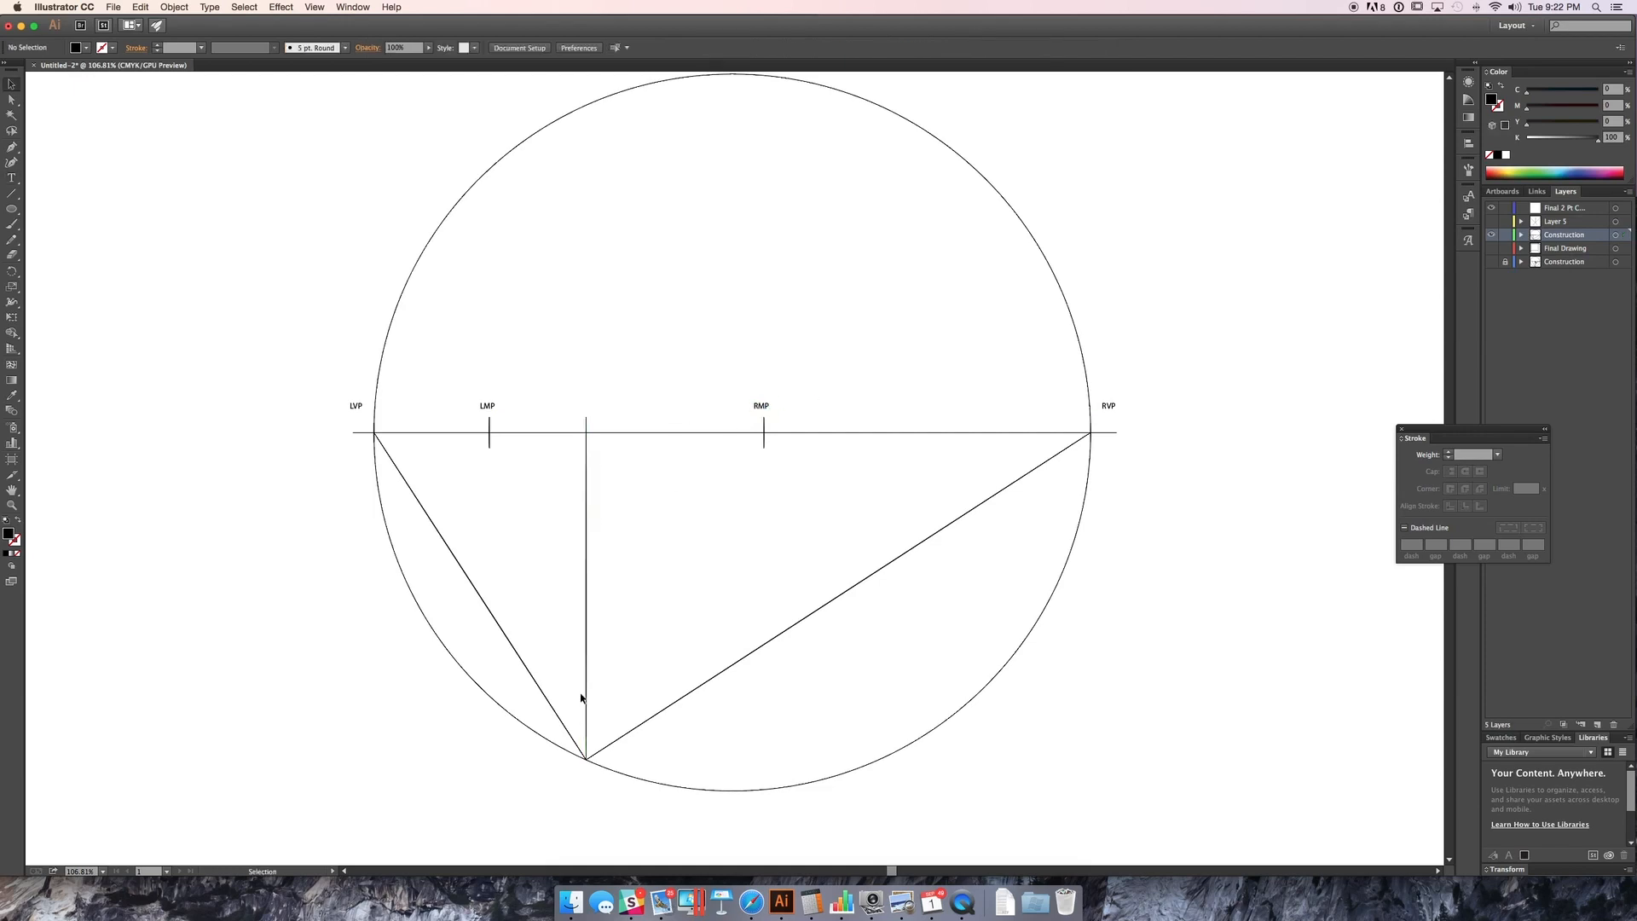
# Step: Add the text label SP just below the point where the two vanishing-point lines meet on the circle
pyautogui.press('t')
pyautogui.click(584, 775)
pyautogui.write('SP')
pyautogui.press('Escape')
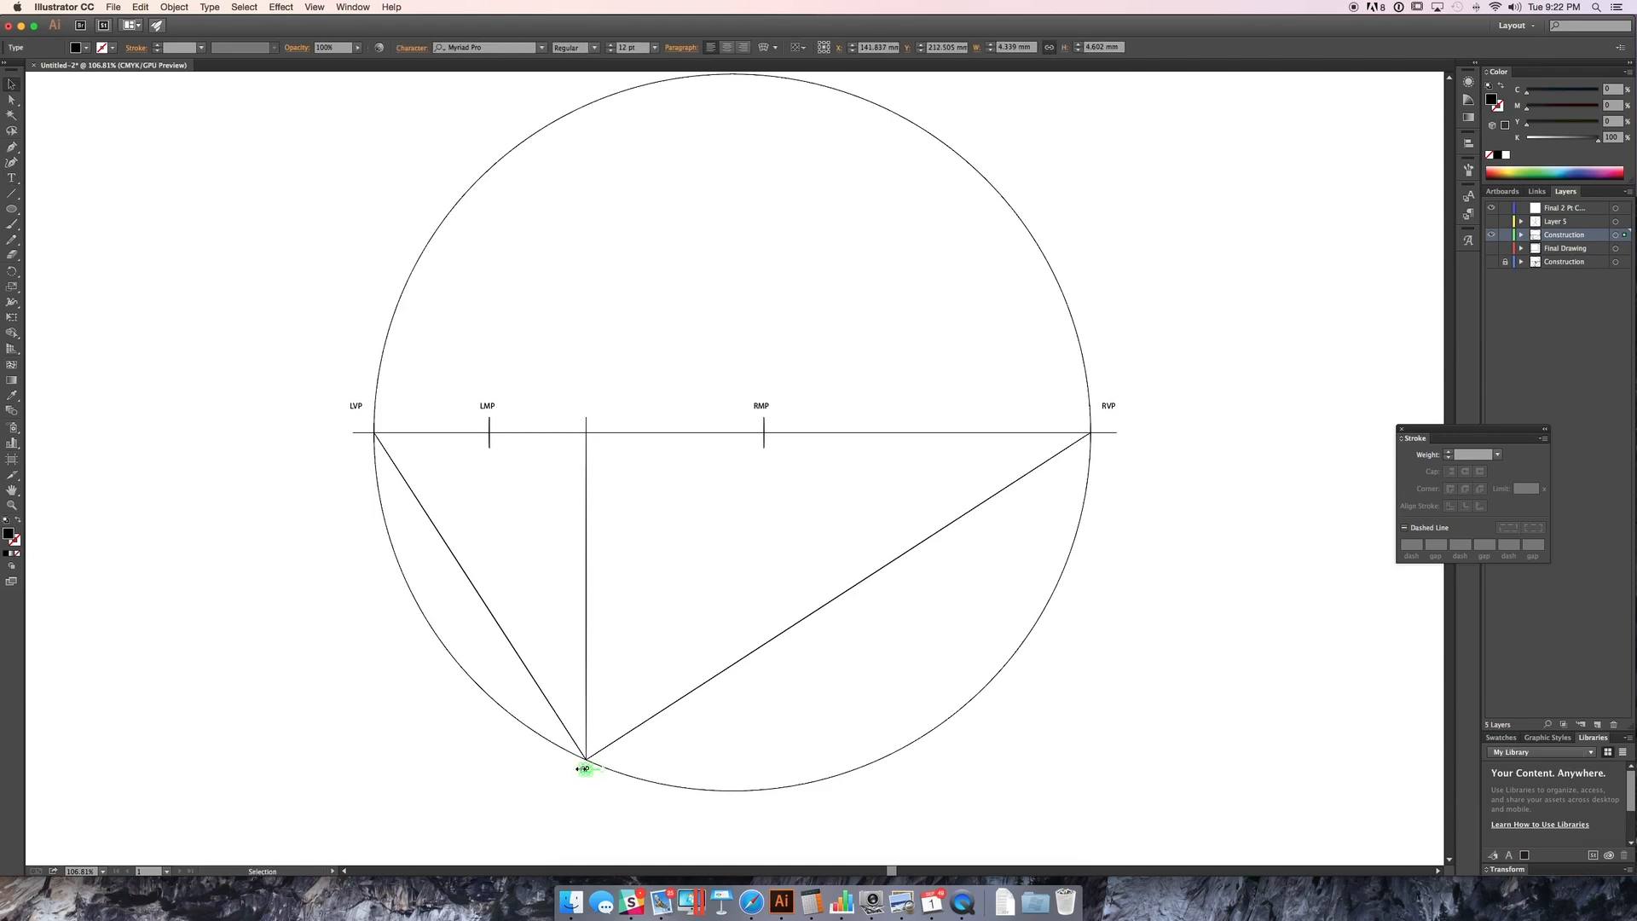
pyautogui.moveTo(585, 771); pyautogui.dragTo(586, 777)
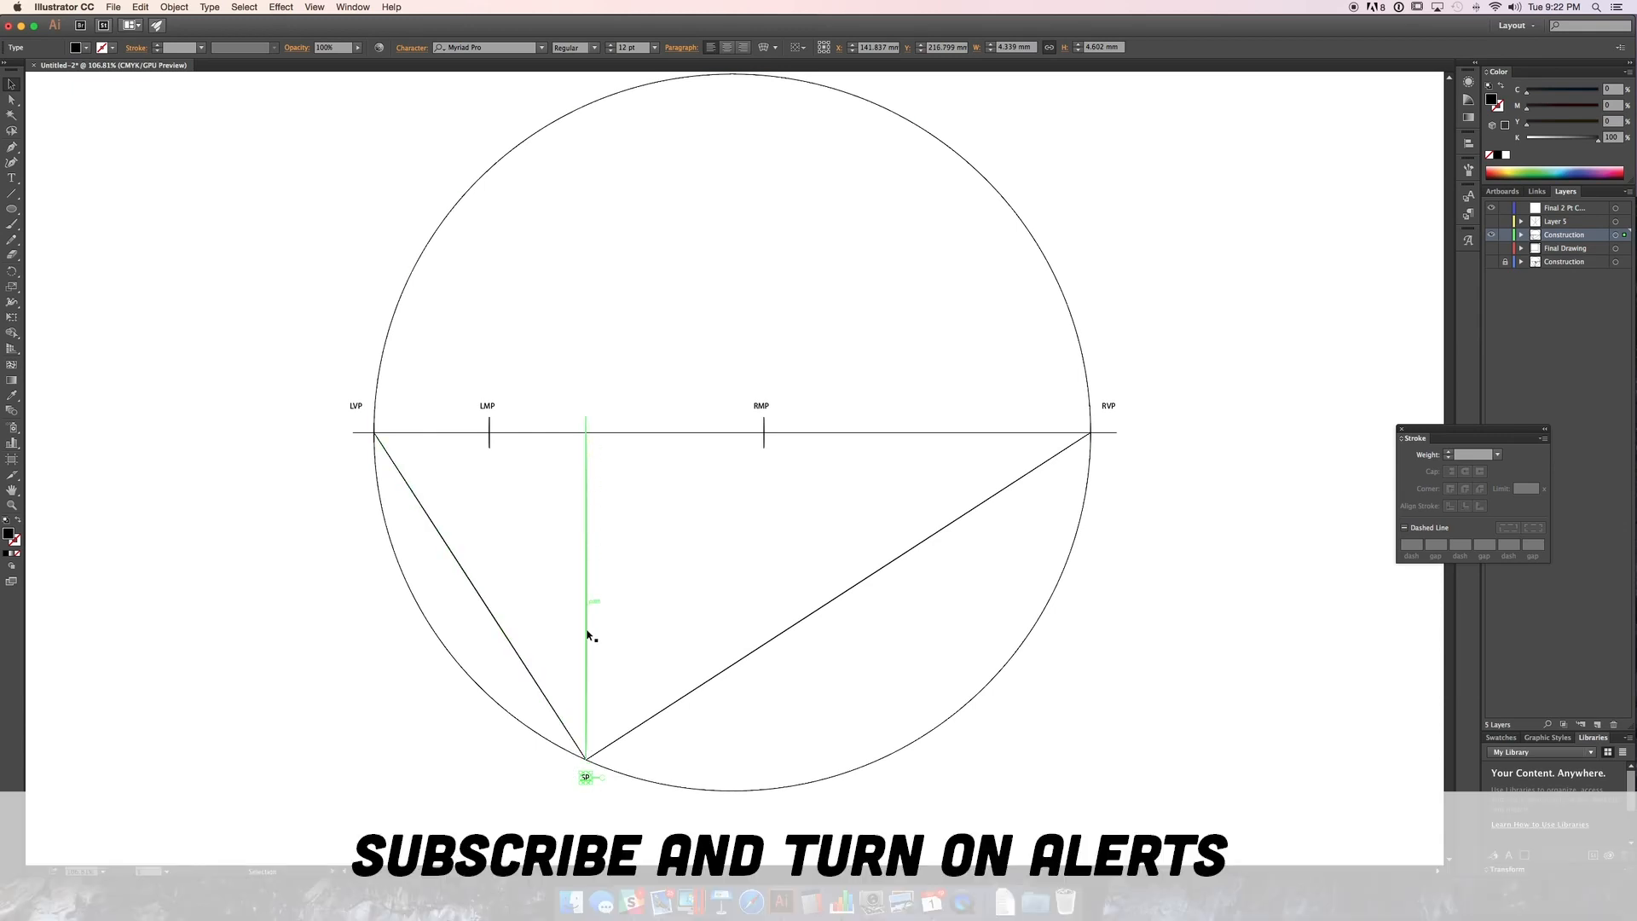
# Step: Draw a horizontal line about 166 mm wide below the horizon, centred on the vertical line above SP
pyautogui.press('\\')
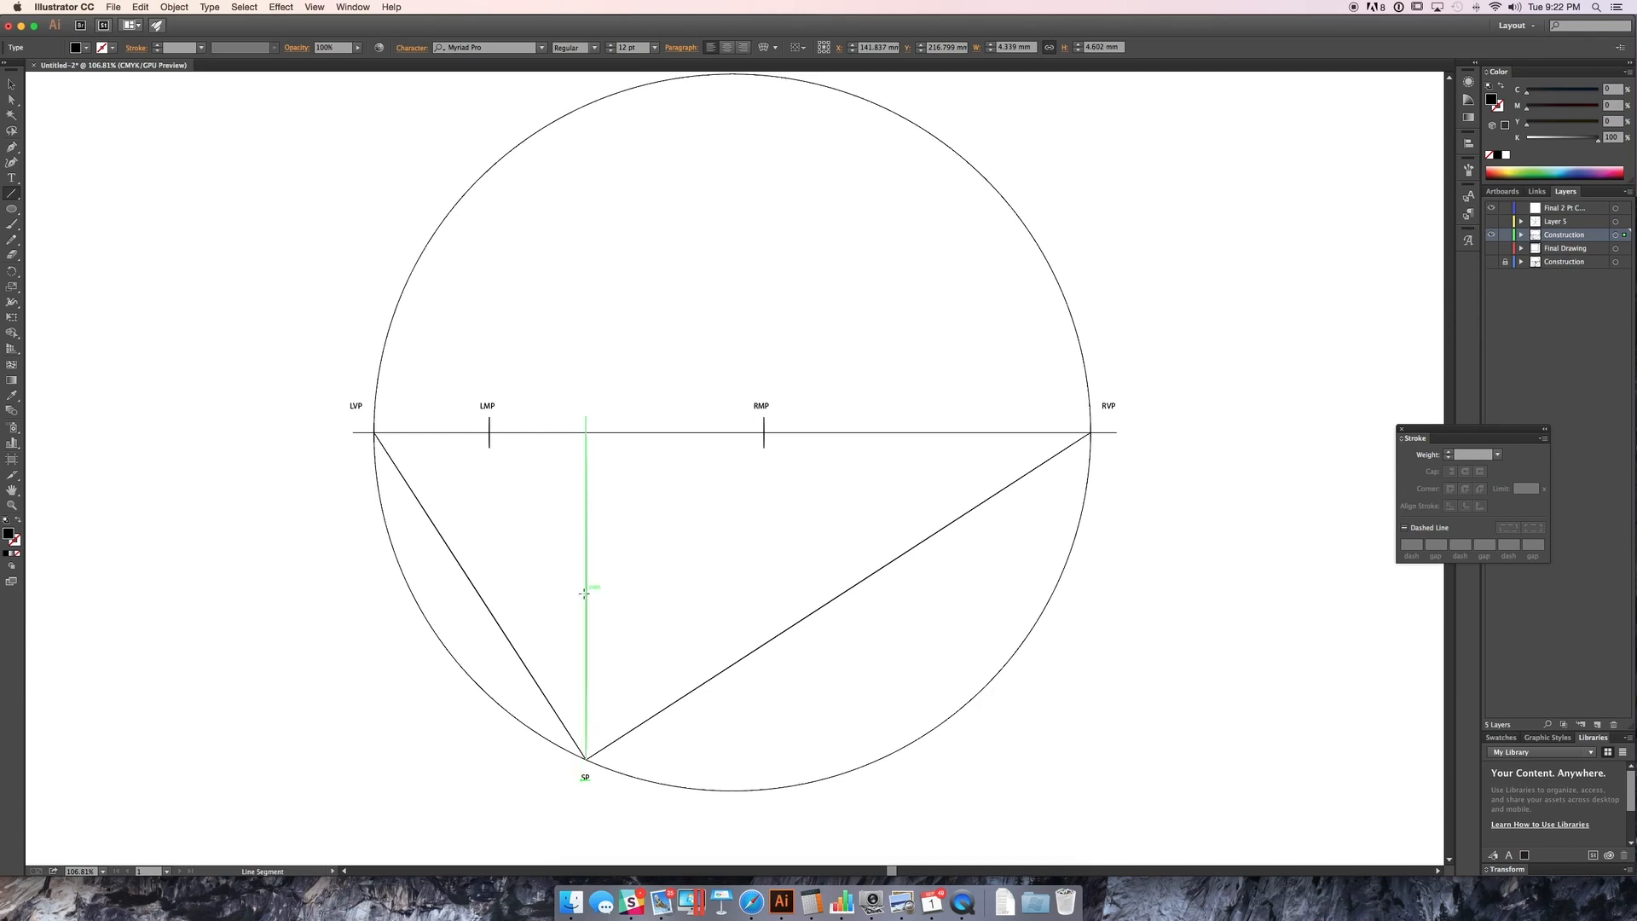
pyautogui.moveTo(585, 610); pyautogui.dragTo(749, 610)
pyautogui.press('v')
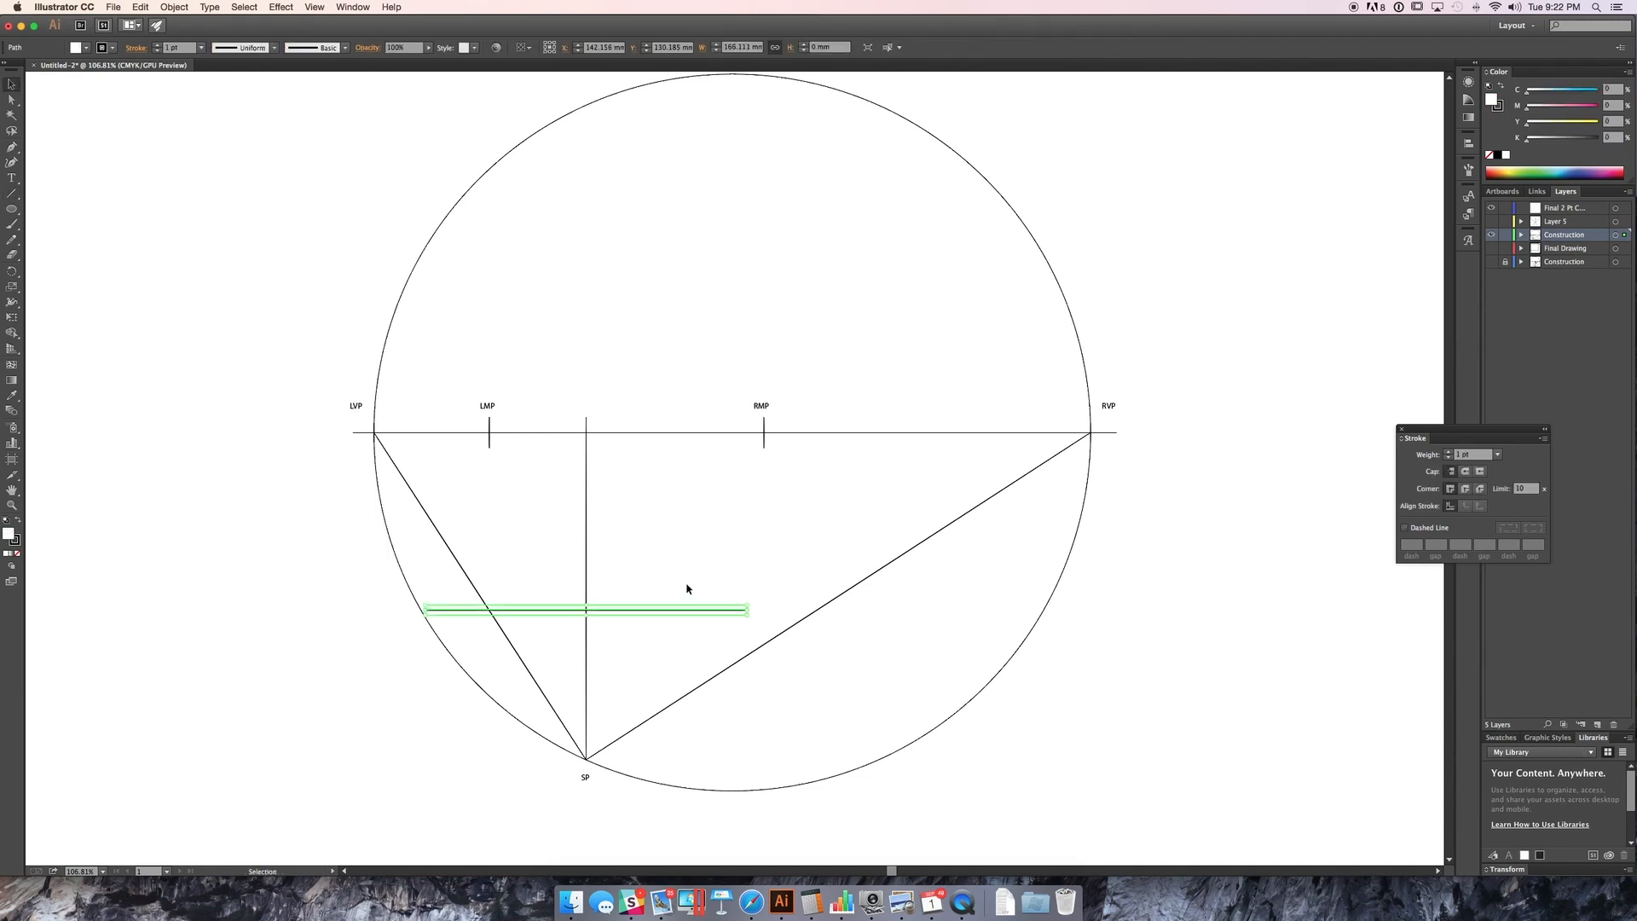
pyautogui.click(686, 592)
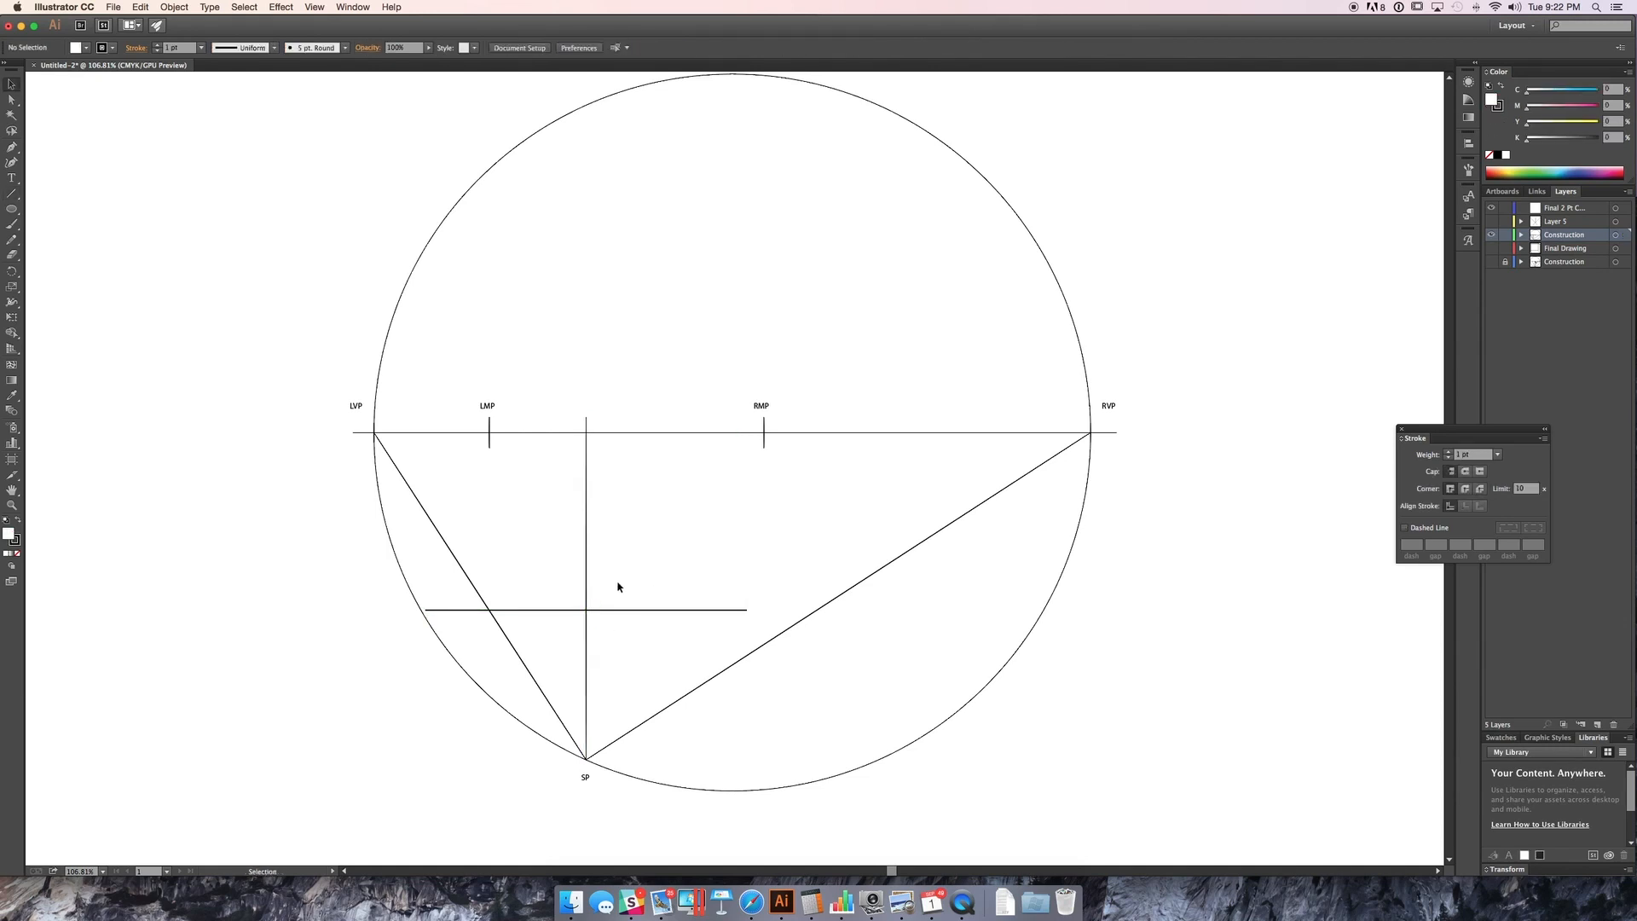
# Step: Draw a vertical edge about 53.5 mm tall up from the crossing of the lower horizontal and vertical lines, with a 6 pt stroke
pyautogui.press('\\')
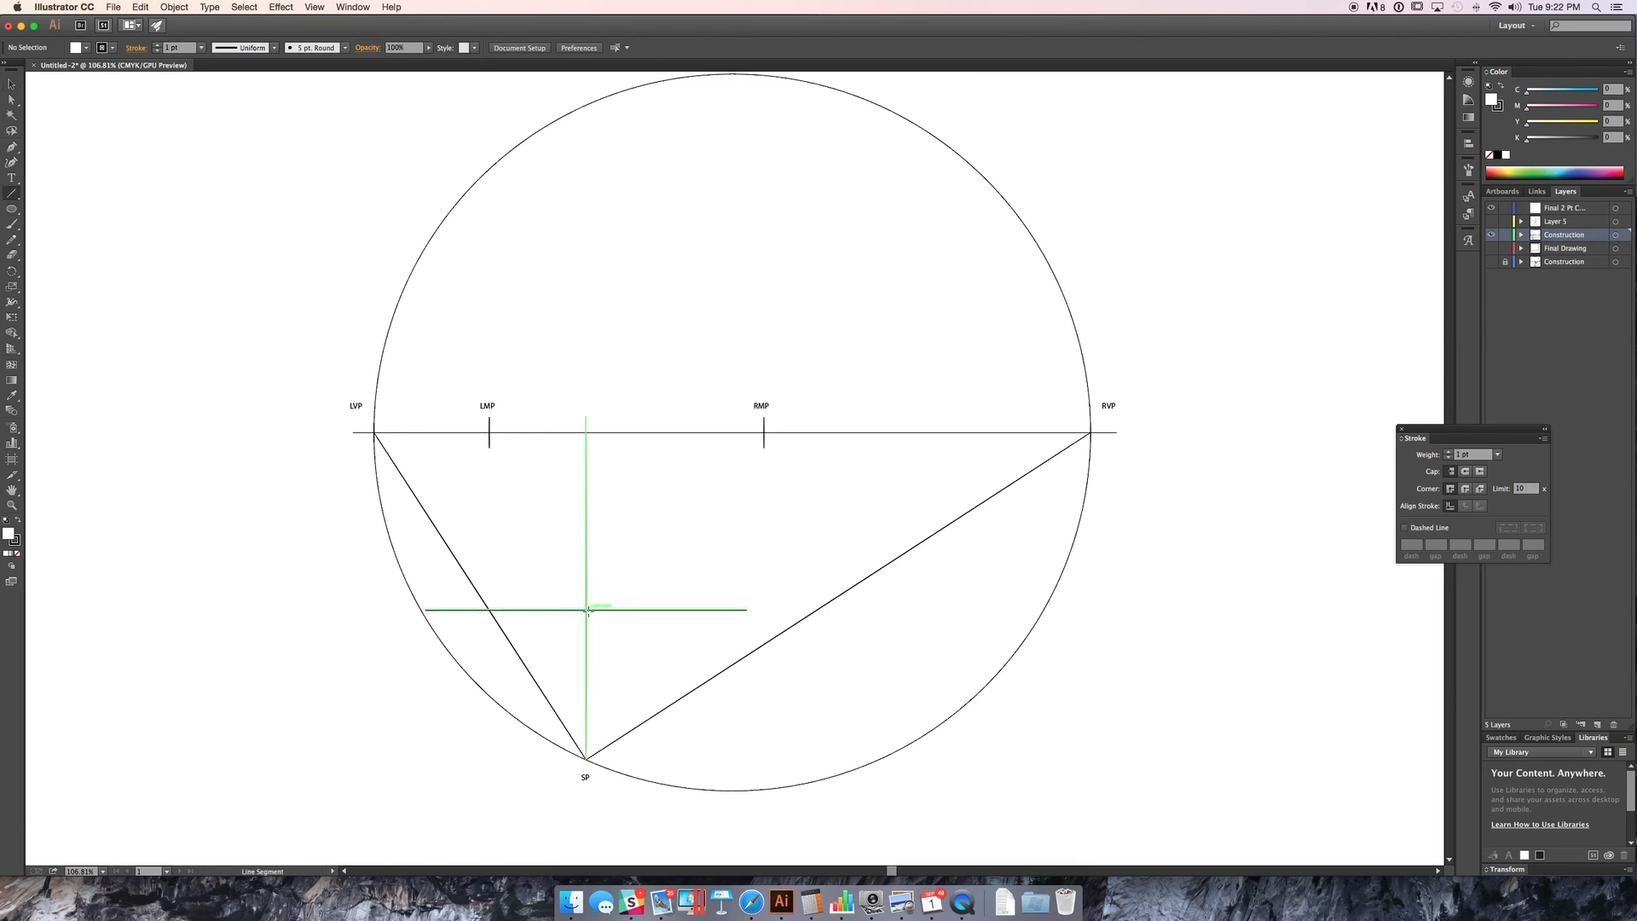
pyautogui.moveTo(585, 609); pyautogui.dragTo(598, 507)
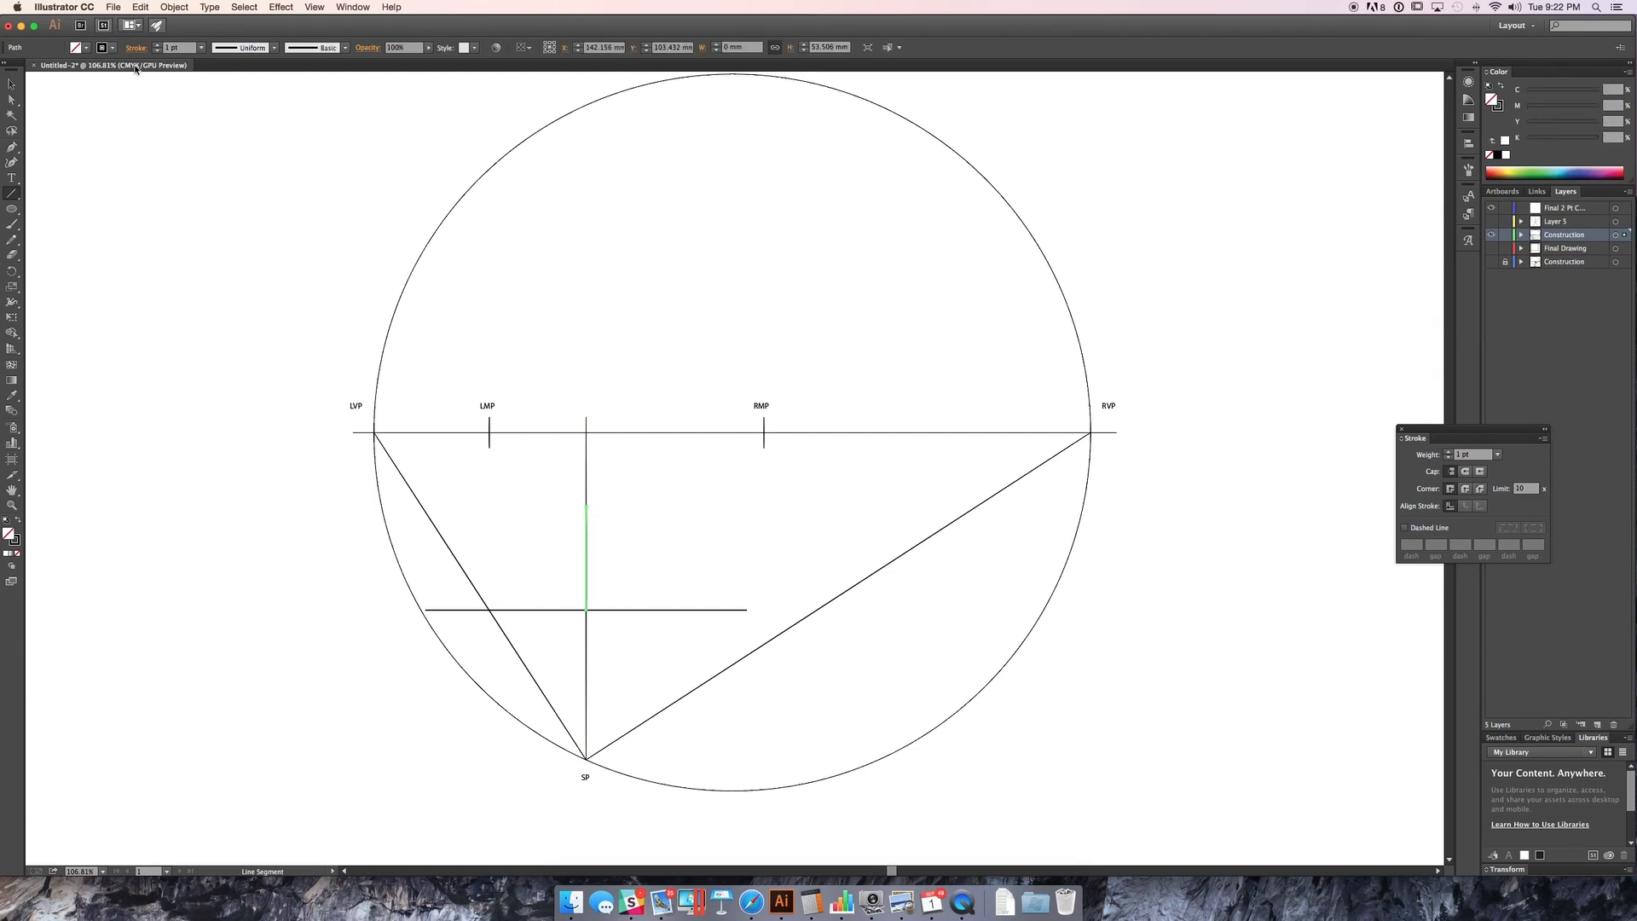
pyautogui.click(158, 44)
pyautogui.click(158, 45)
pyautogui.click(157, 45)
pyautogui.click(158, 44)
pyautogui.click(158, 44)
pyautogui.press('v')
pyautogui.click(279, 402)
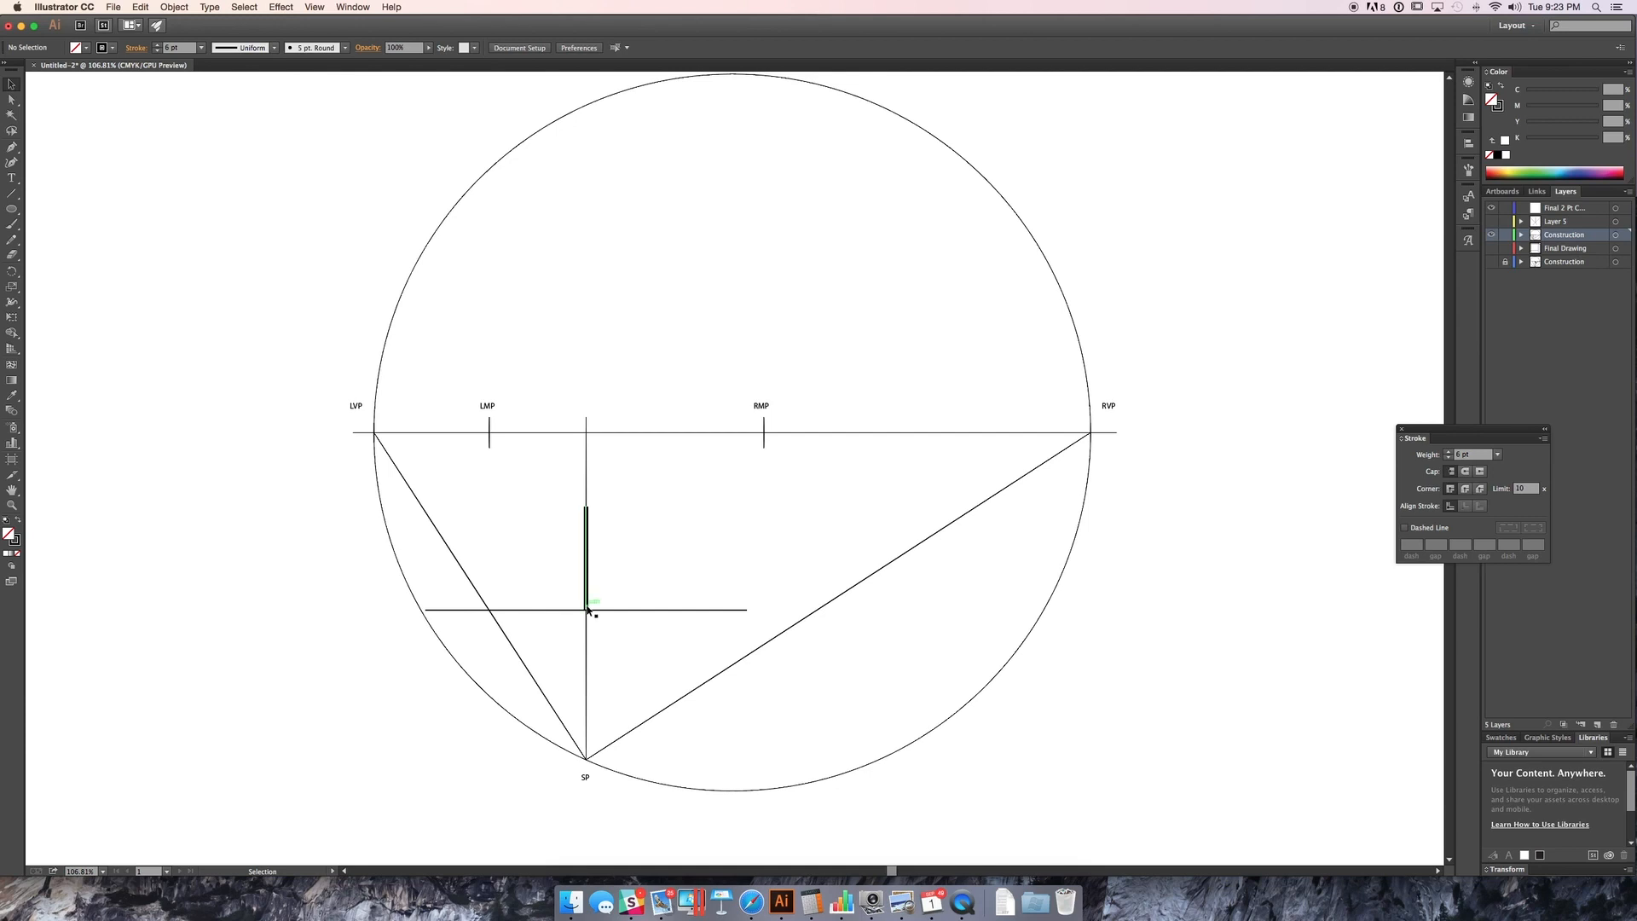
# Step: Draw 1 pt lines from the top and bottom of the thick vertical edge to both RVP and LVP
pyautogui.press('\\')
pyautogui.moveTo(586, 506); pyautogui.dragTo(1074, 418)
pyautogui.hotkey('ctrl', 'z')
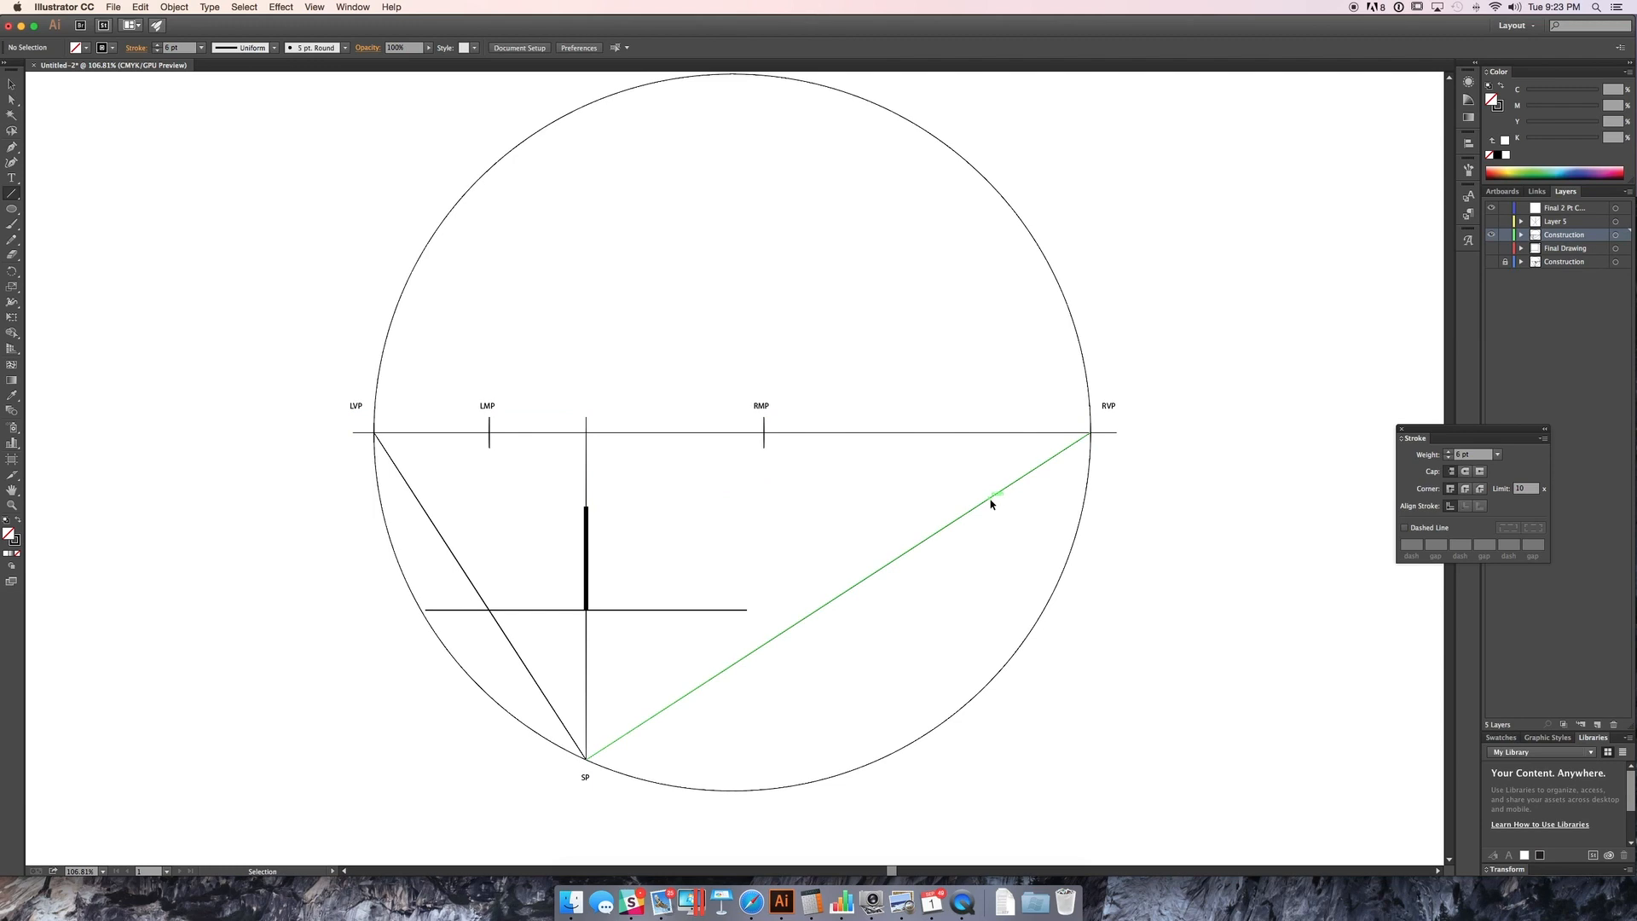
pyautogui.moveTo(585, 506)
pyautogui.mouseDown()
pyautogui.moveTo(1202, 410)
pyautogui.moveTo(1090, 433)
pyautogui.mouseUp()
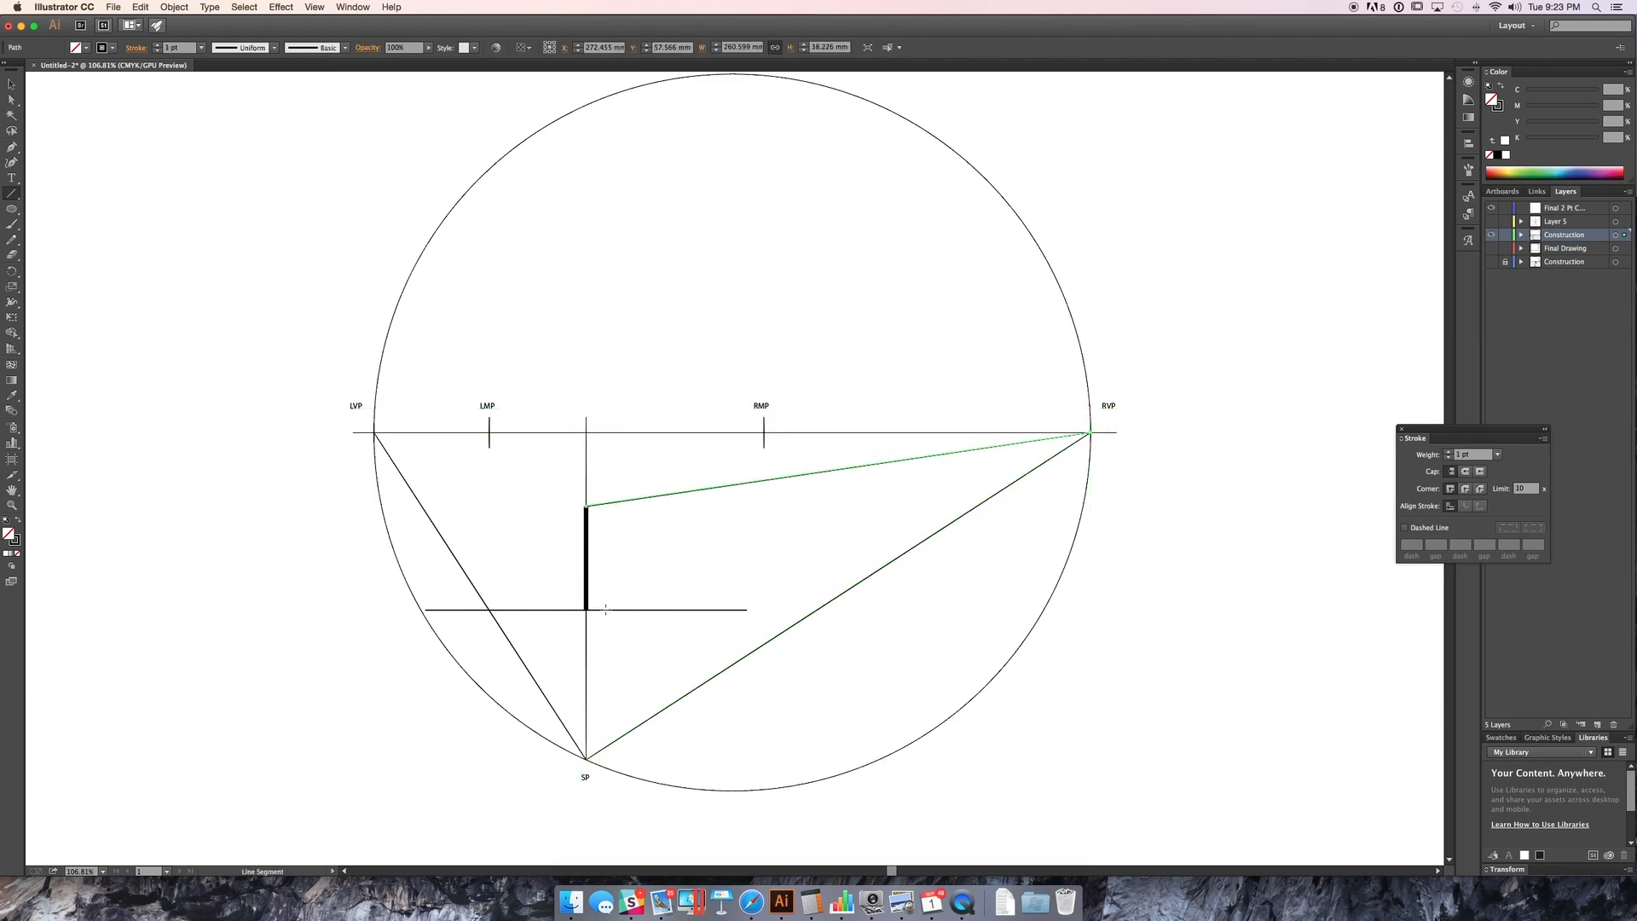
pyautogui.moveTo(586, 609); pyautogui.dragTo(1090, 433)
pyautogui.moveTo(586, 506)
pyautogui.mouseDown()
pyautogui.moveTo(433, 433)
pyautogui.moveTo(375, 433)
pyautogui.mouseUp()
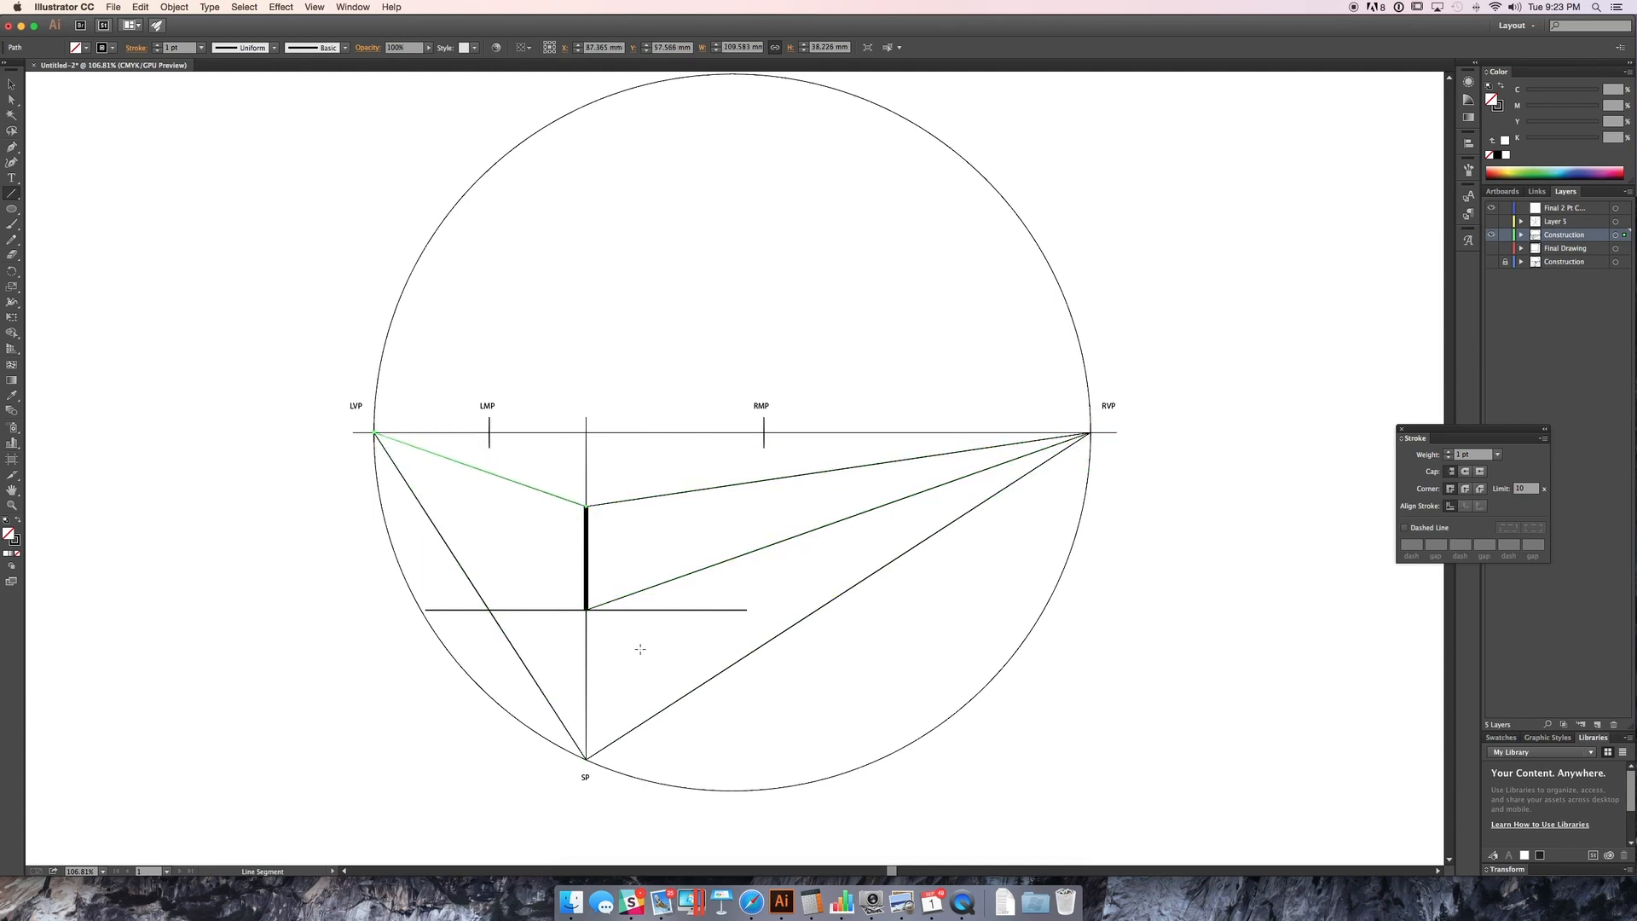
pyautogui.moveTo(586, 758); pyautogui.dragTo(375, 433)
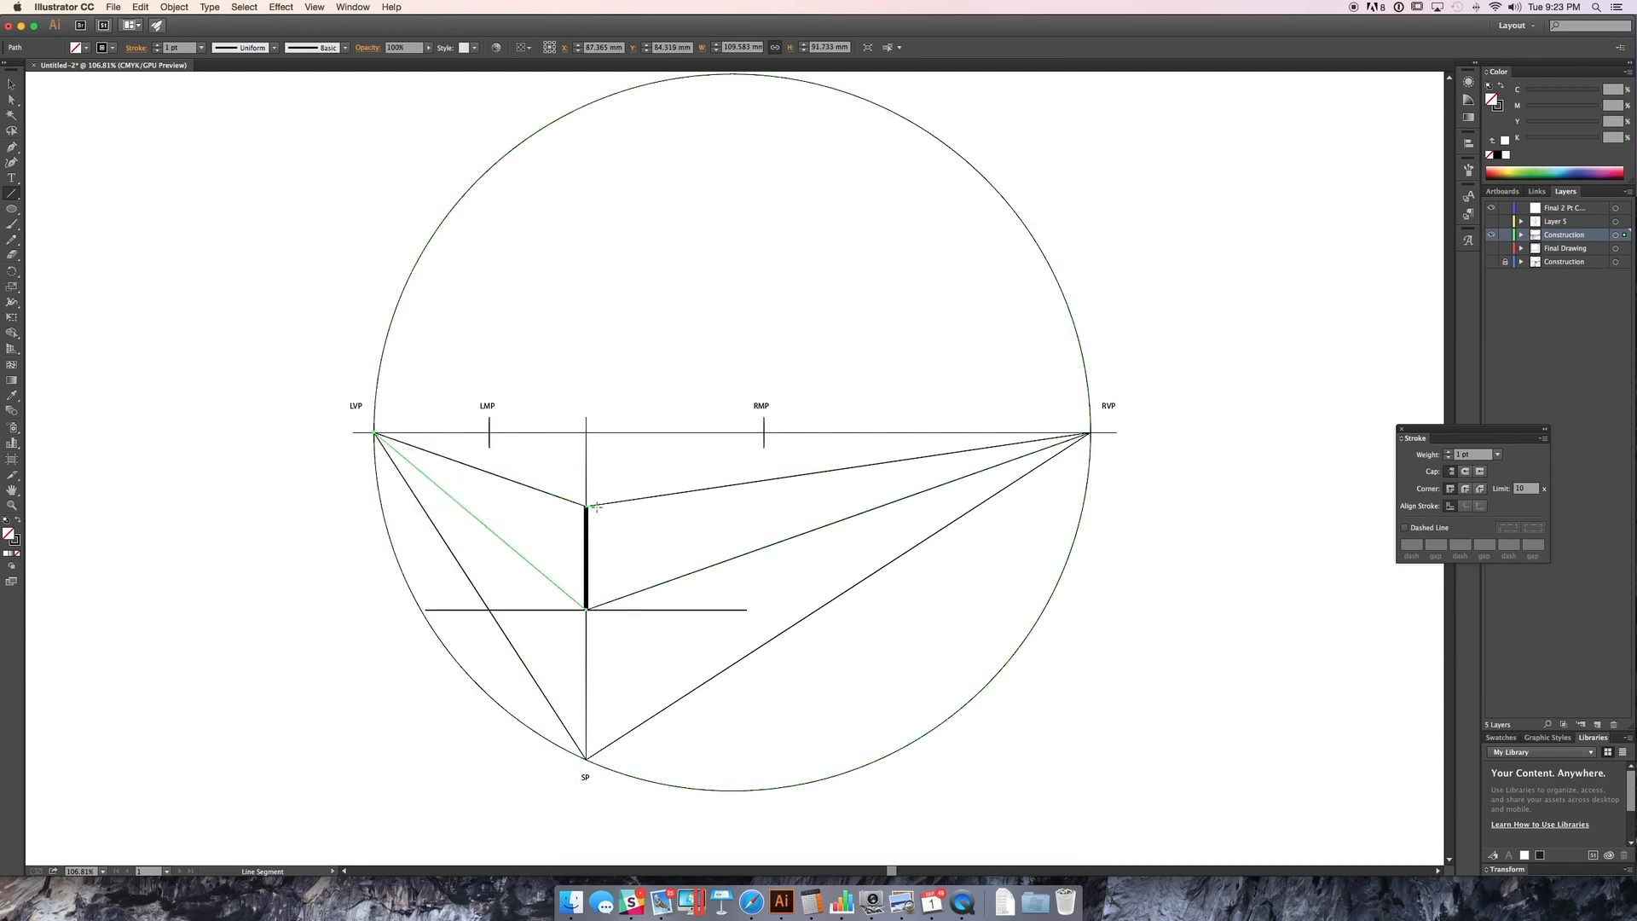
# Step: Draw a circle about 107 mm in diameter centred on the thick vertical edge's bottom end and passing through its top end
pyautogui.press('l')
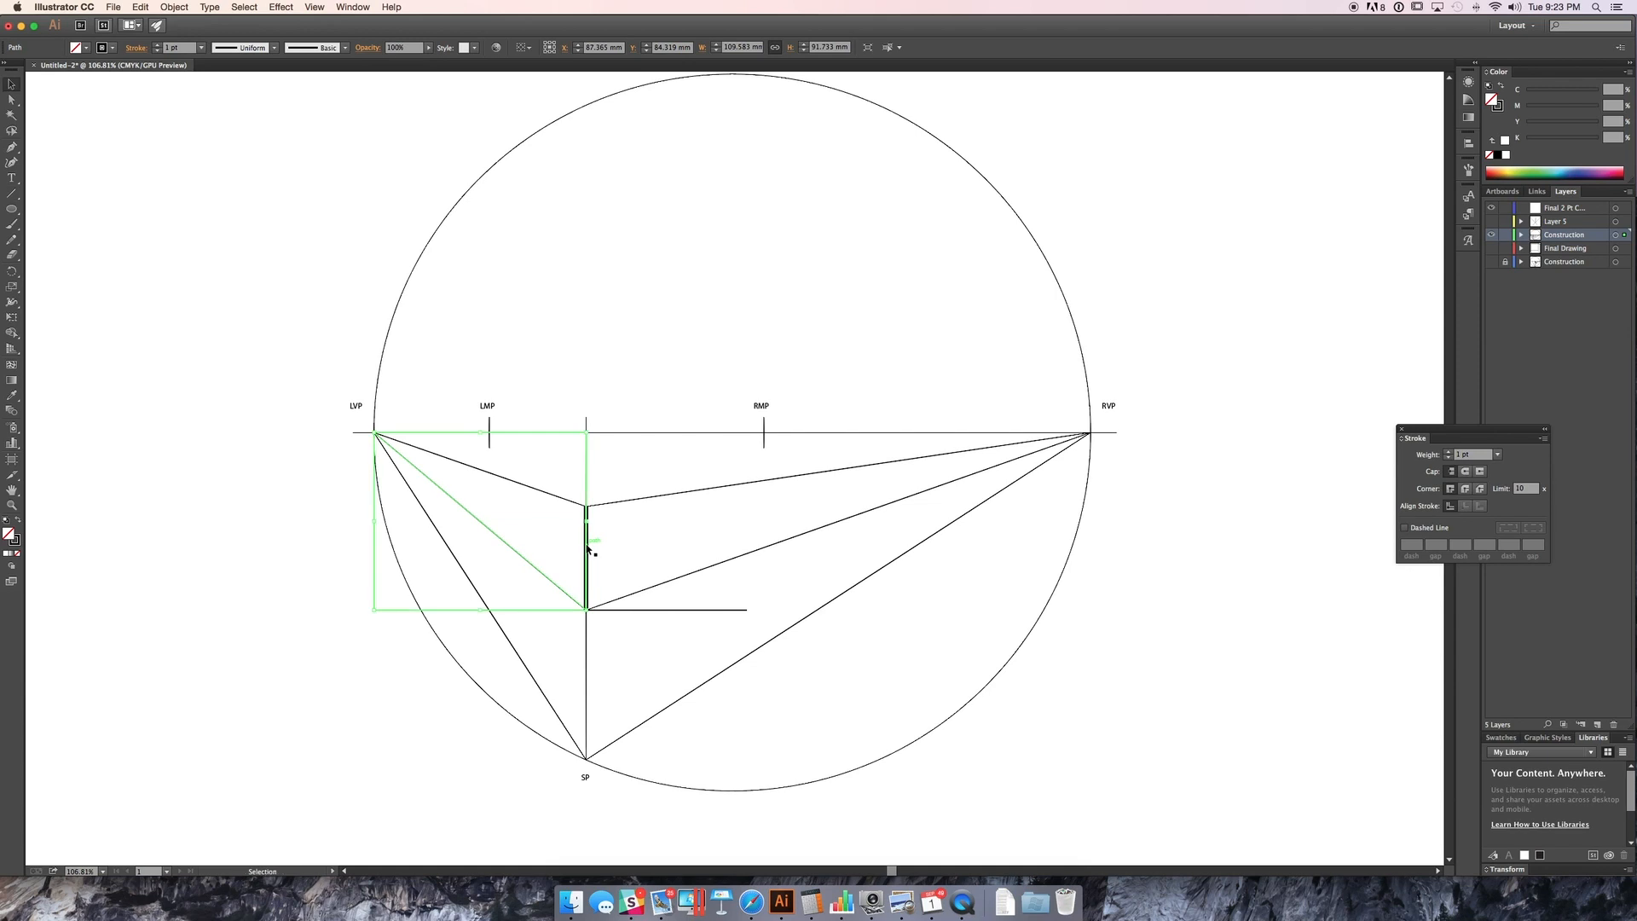
pyautogui.keyDown('super'); pyautogui.click(611, 584); pyautogui.keyUp('super')
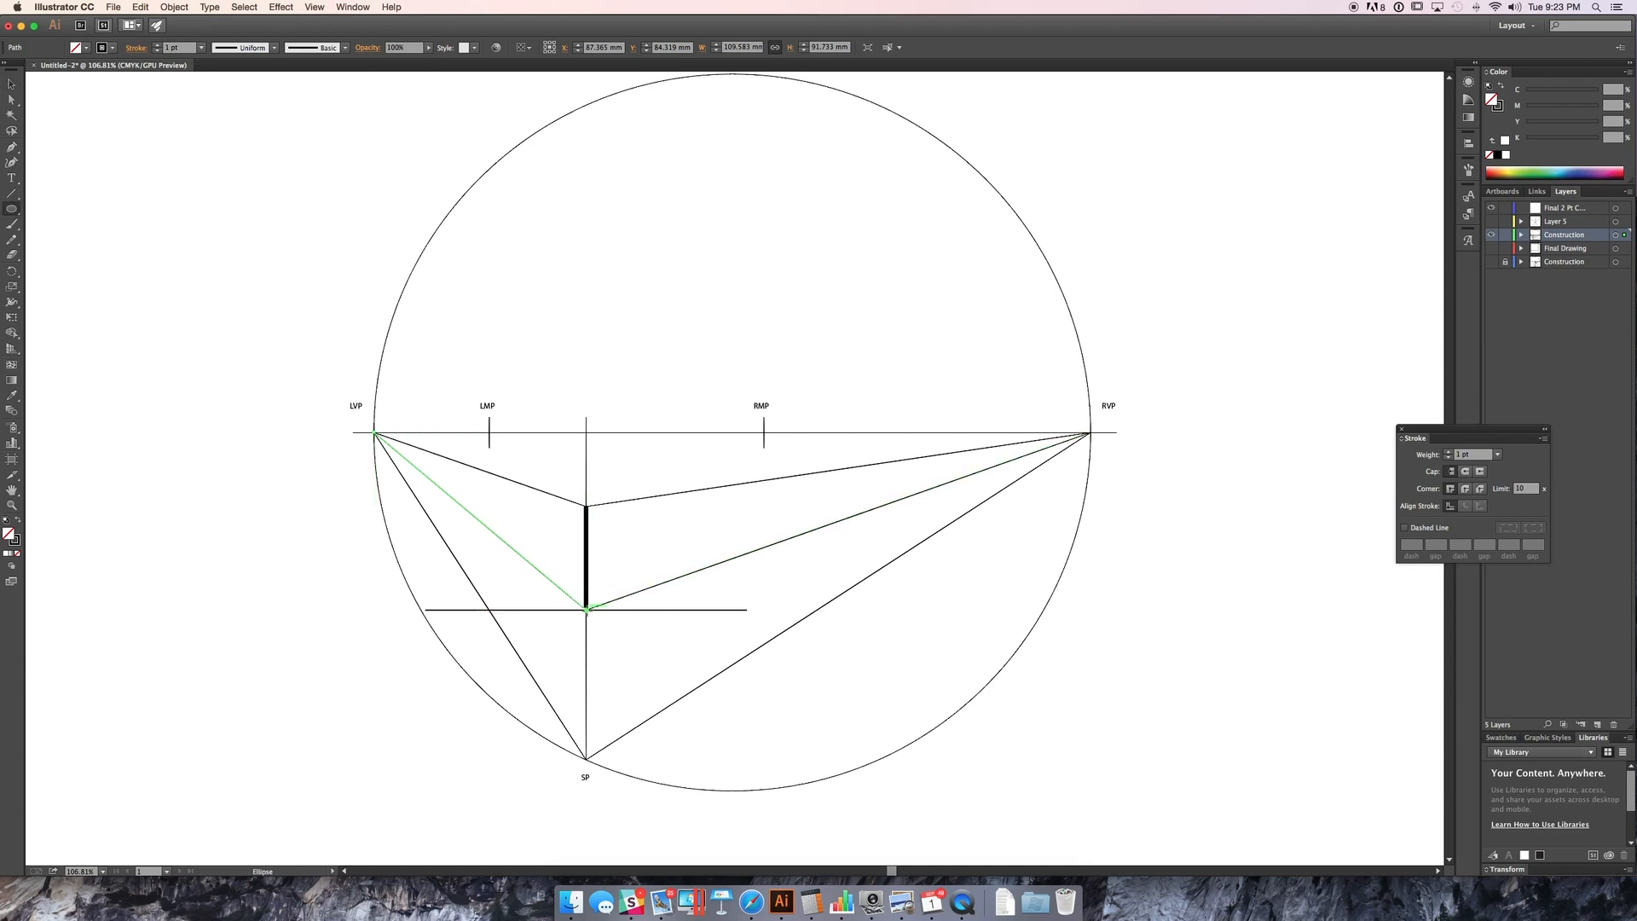
pyautogui.moveTo(586, 609); pyautogui.dragTo(587, 507)
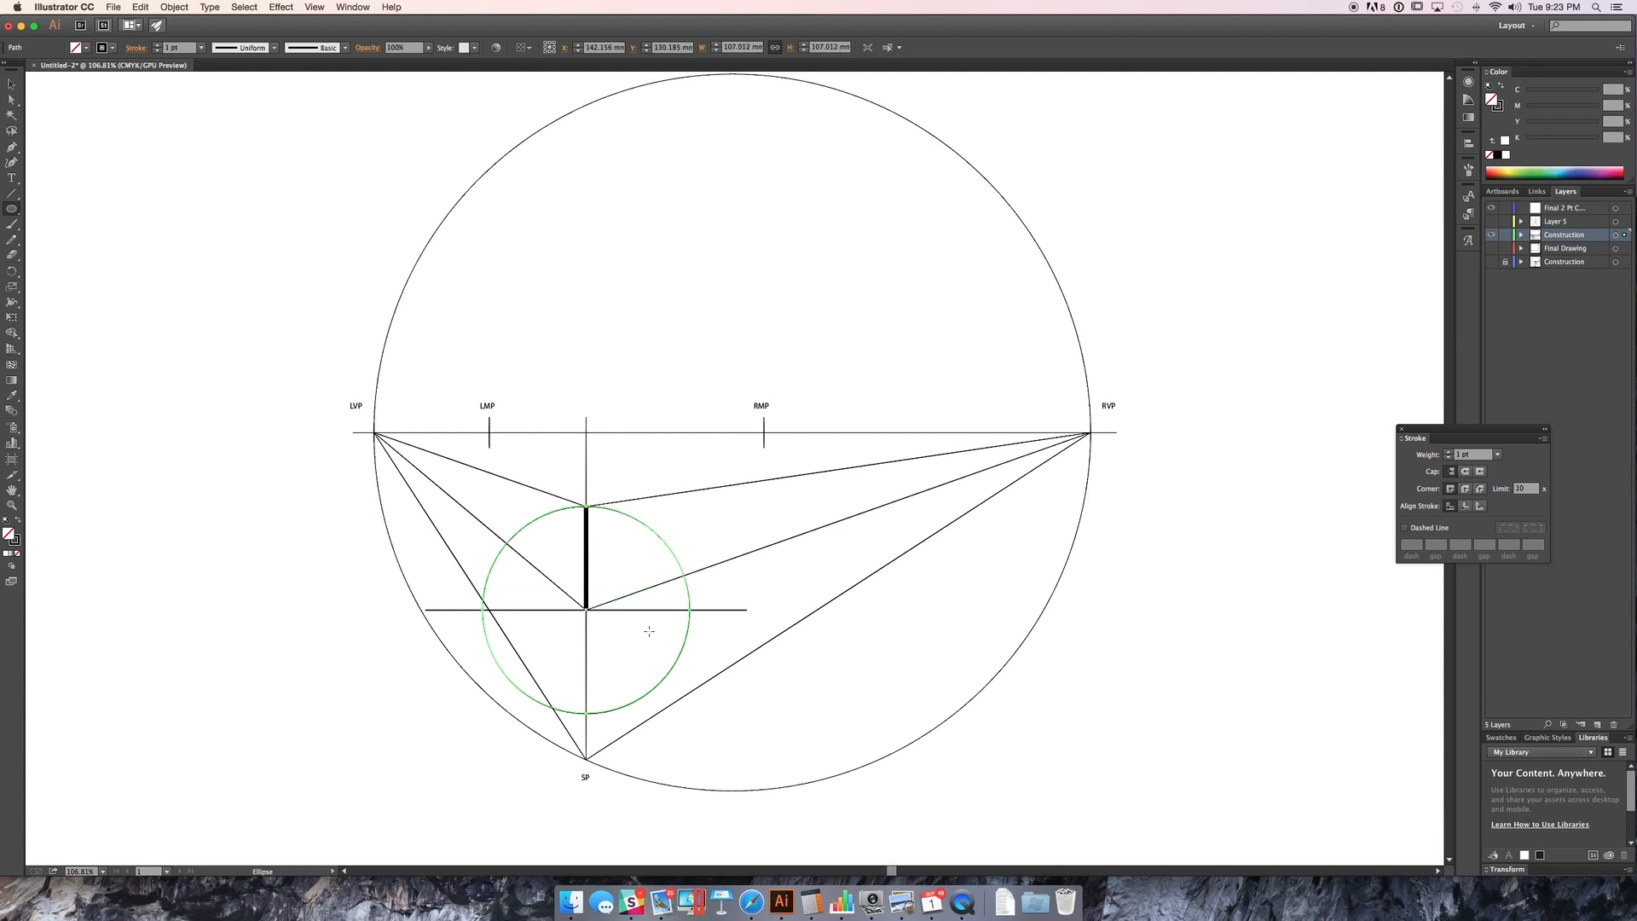
pyautogui.press('v')
pyautogui.click(695, 645)
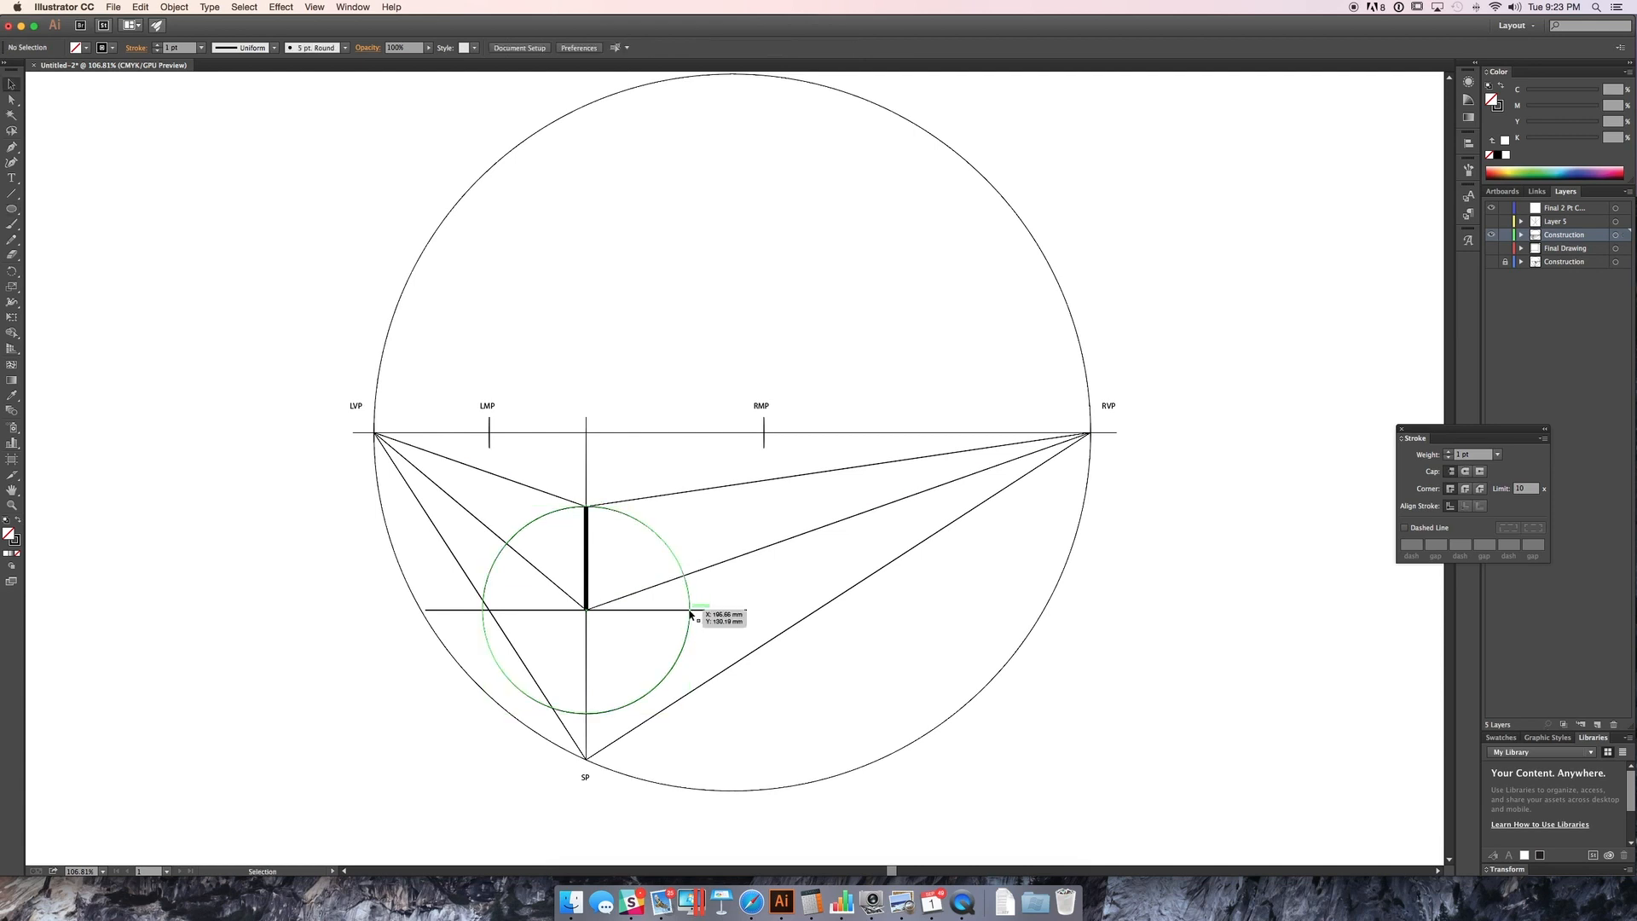
# Step: Copy the RMP label to the right end of the lower horizontal line and change its text to GROUND LINE
pyautogui.click(726, 605)
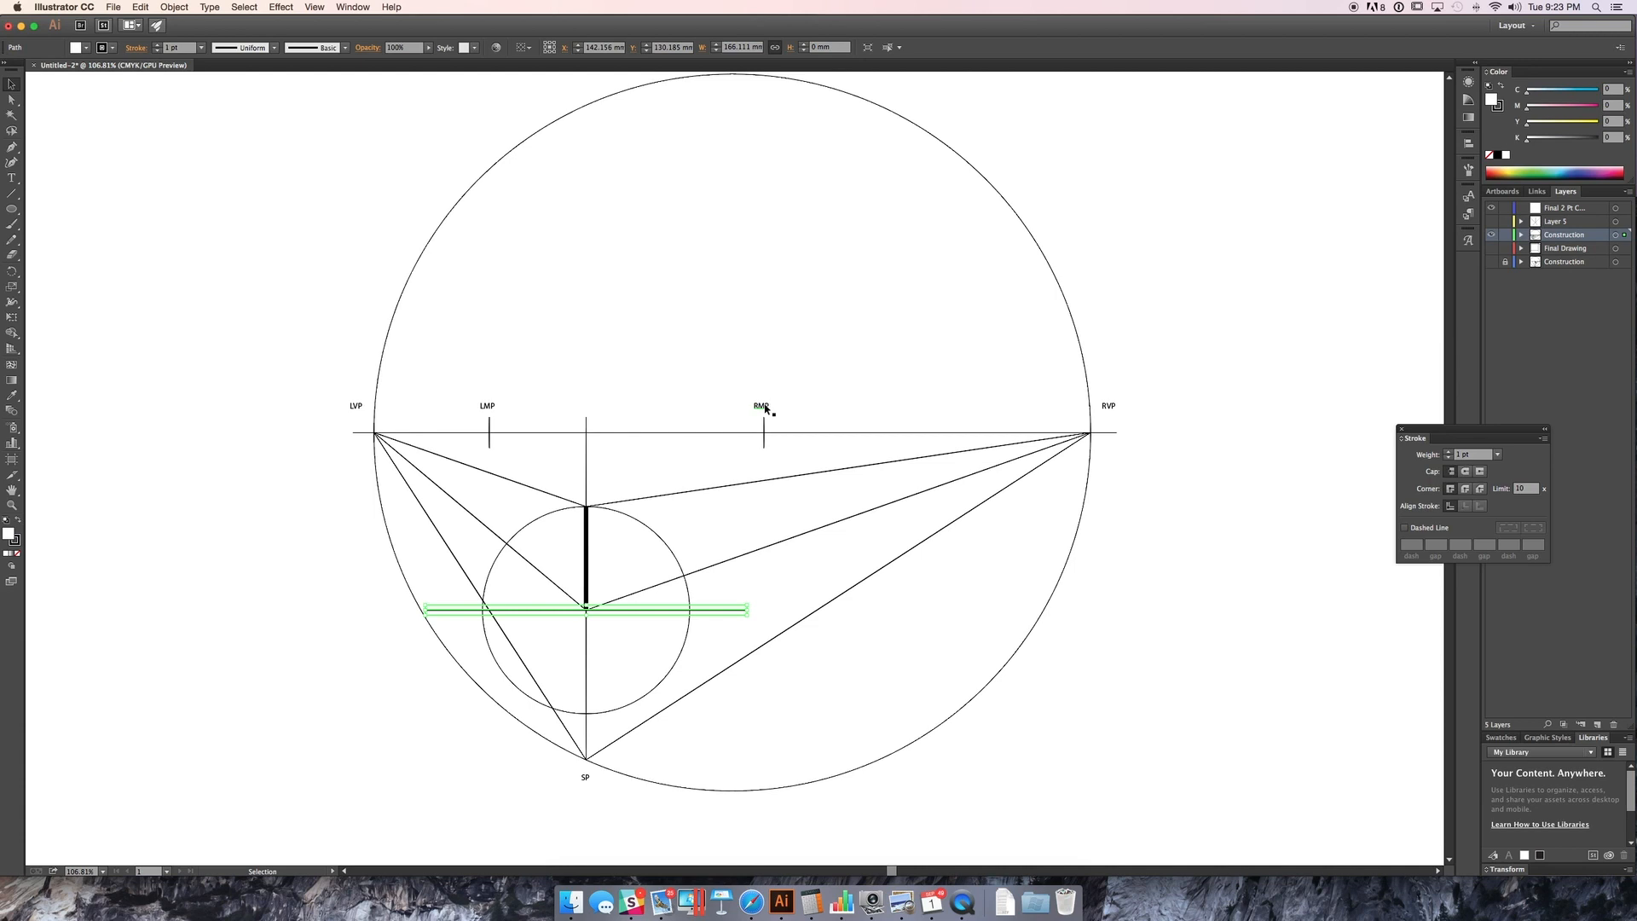
pyautogui.moveTo(765, 409); pyautogui.dragTo(763, 610)
pyautogui.press('t')
pyautogui.doubleClick(762, 608)
pyautogui.write('GP')
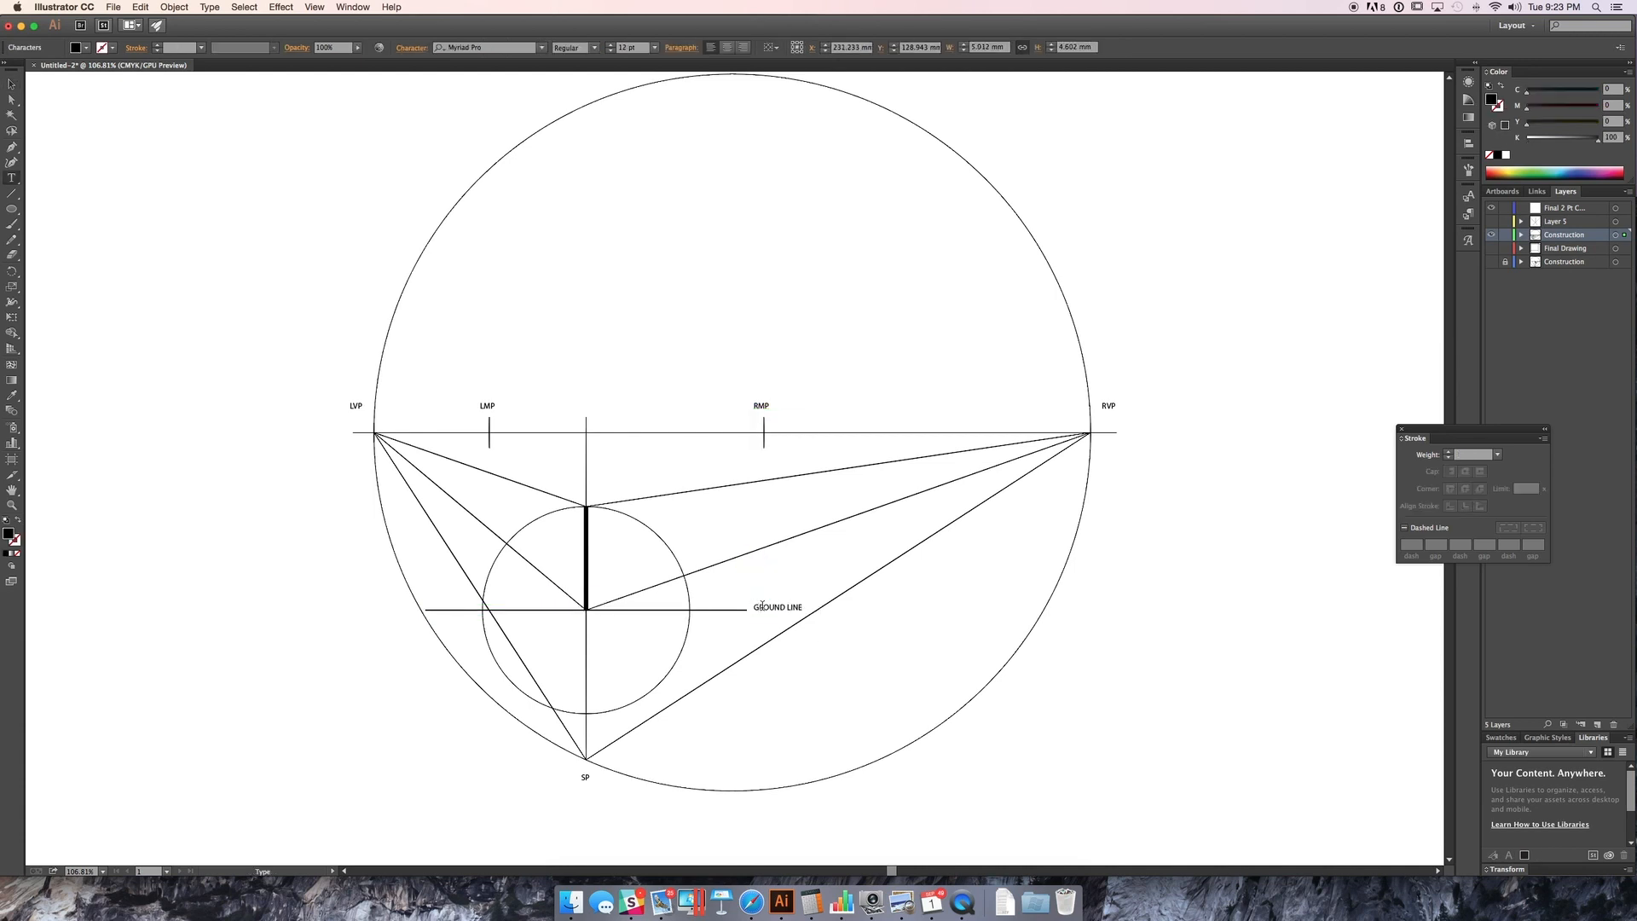
pyautogui.press('Escape')
pyautogui.moveTo(768, 607)
pyautogui.mouseDown()
pyautogui.moveTo(789, 618)
pyautogui.moveTo(772, 613)
pyautogui.mouseUp()
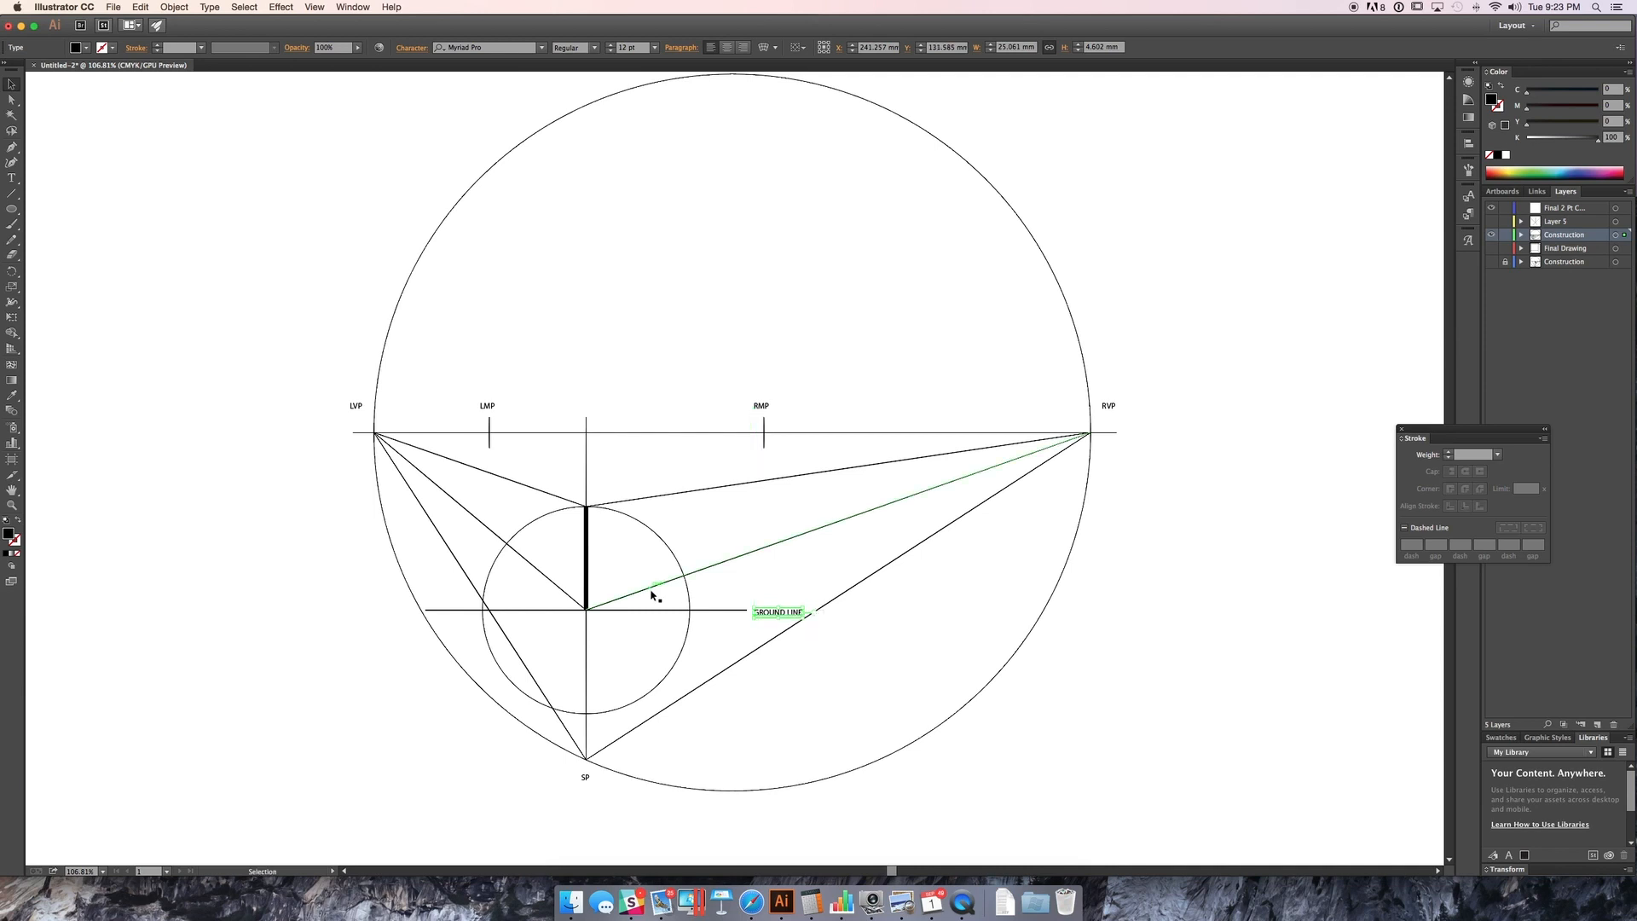
# Step: Draw lines from the new circle's ground-line crossings to LMP and RMP, and mark where they cross the base lines with small circles about 16 mm wide
pyautogui.press('\\')
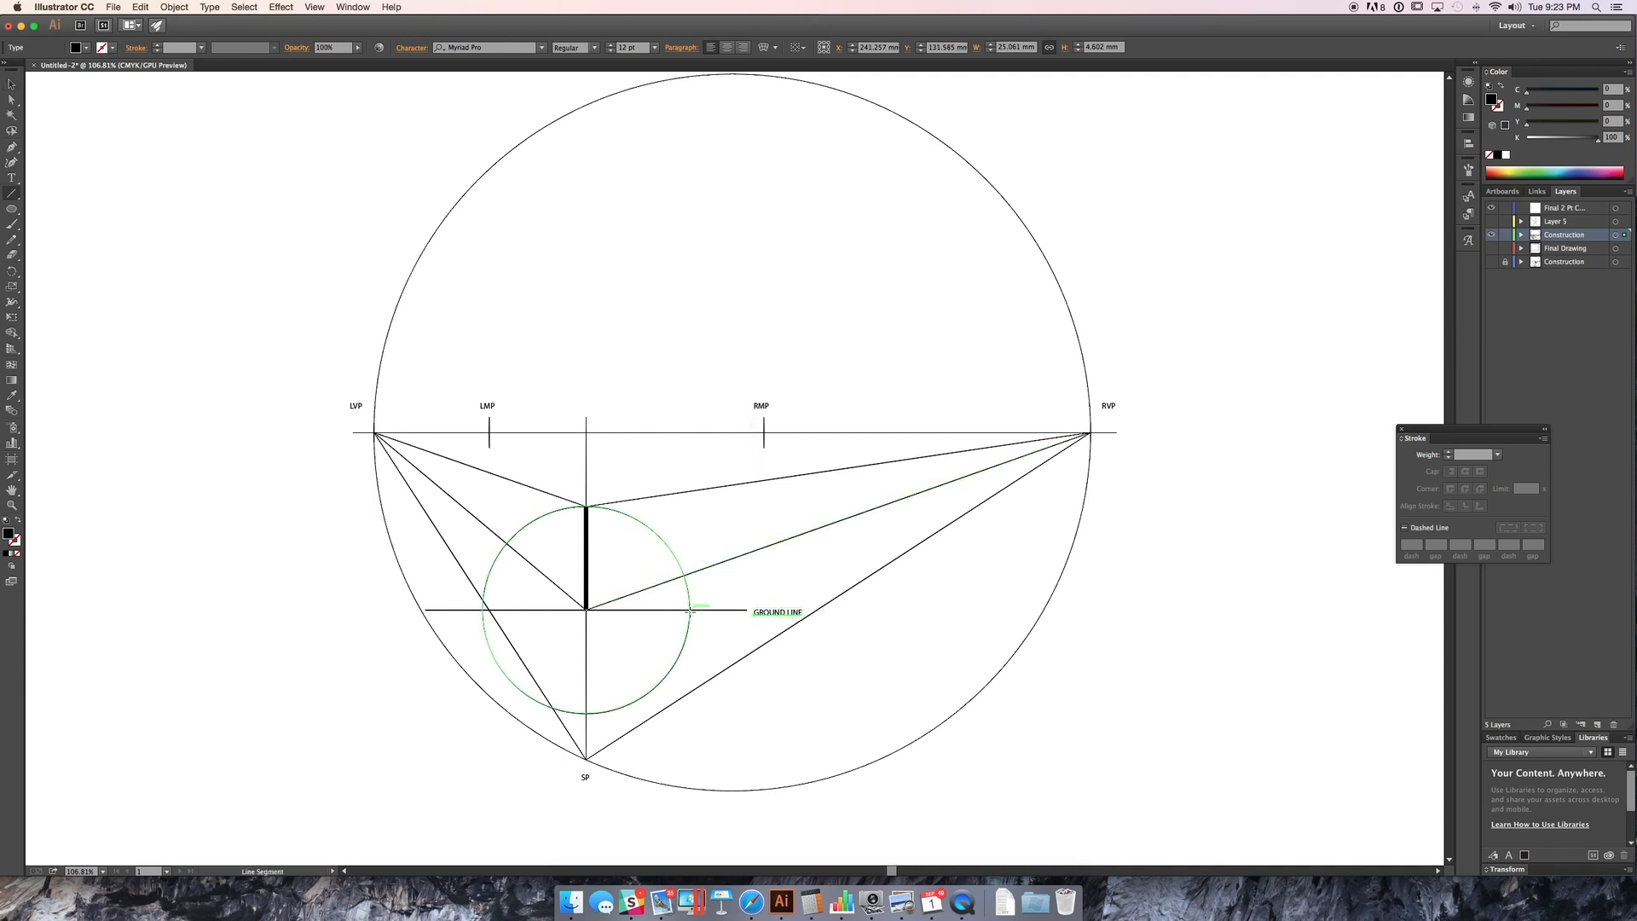
pyautogui.moveTo(691, 609)
pyautogui.mouseDown()
pyautogui.moveTo(490, 432)
pyautogui.moveTo(499, 601)
pyautogui.moveTo(614, 505)
pyautogui.moveTo(763, 433)
pyautogui.mouseUp()
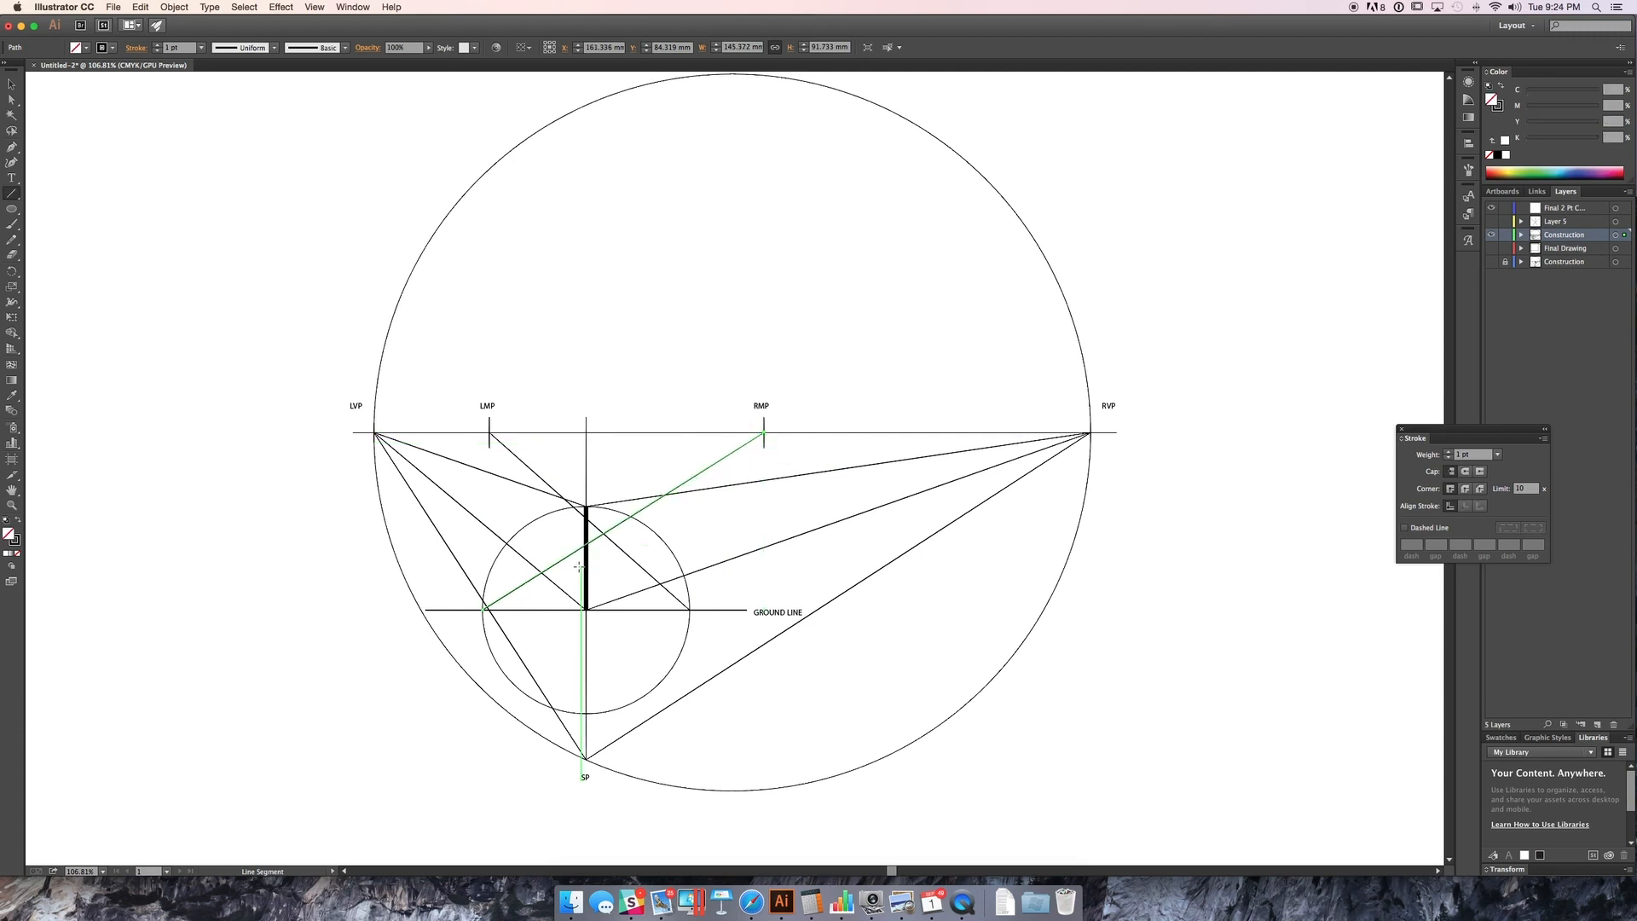
pyautogui.press('l')
pyautogui.moveTo(531, 579); pyautogui.dragTo(554, 558)
pyautogui.moveTo(661, 585); pyautogui.dragTo(671, 569)
pyautogui.press('v')
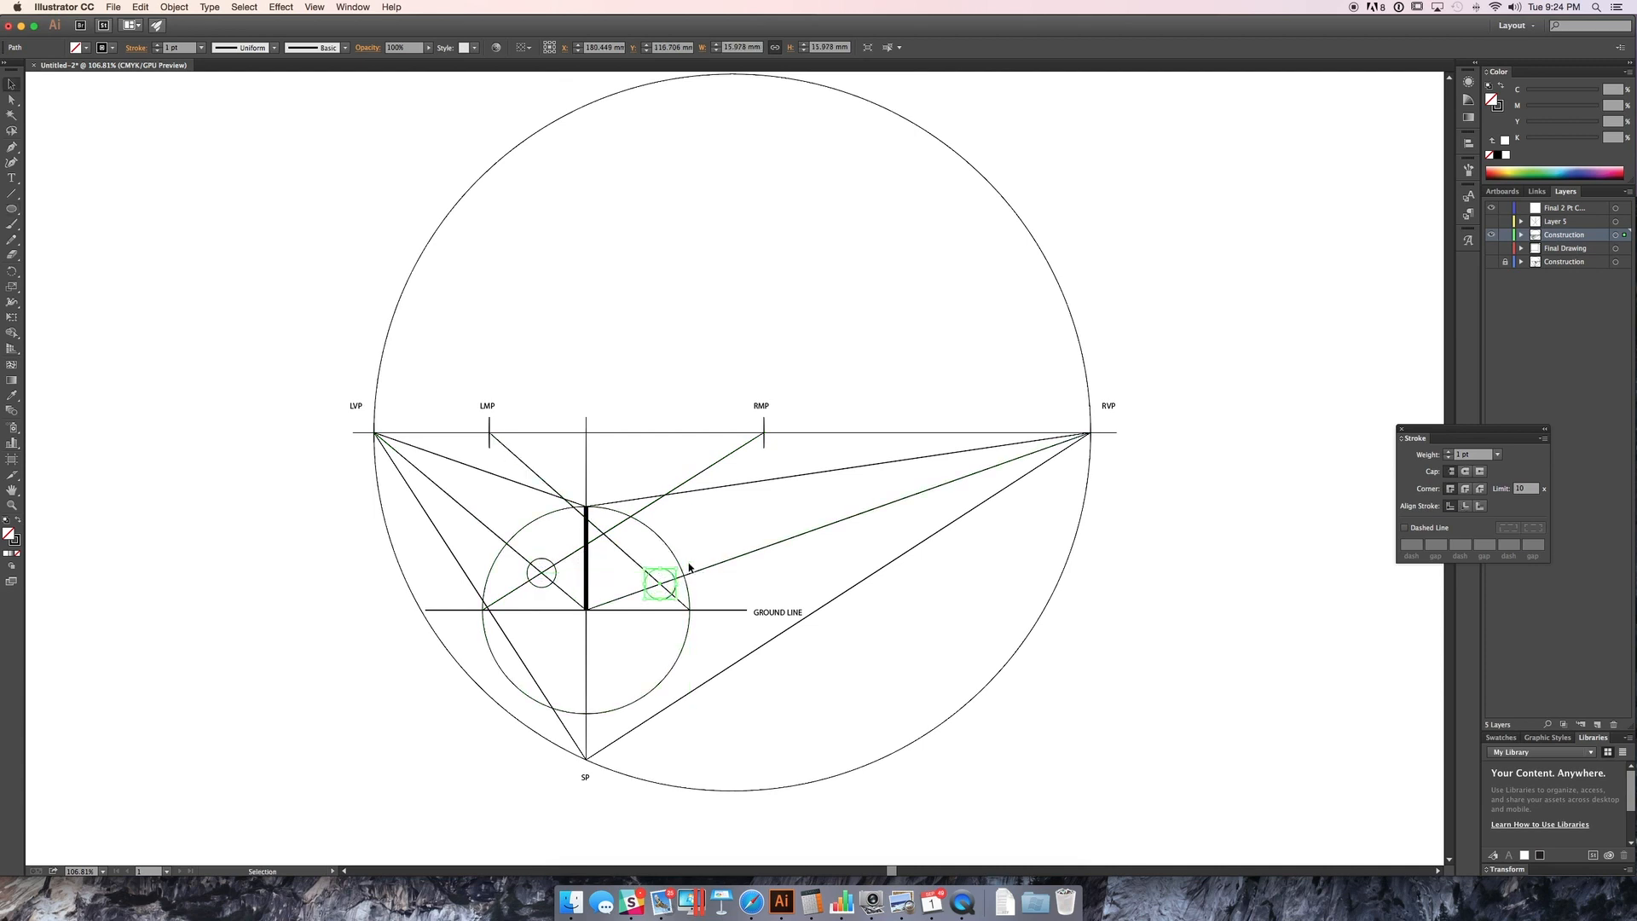
pyautogui.click(668, 561)
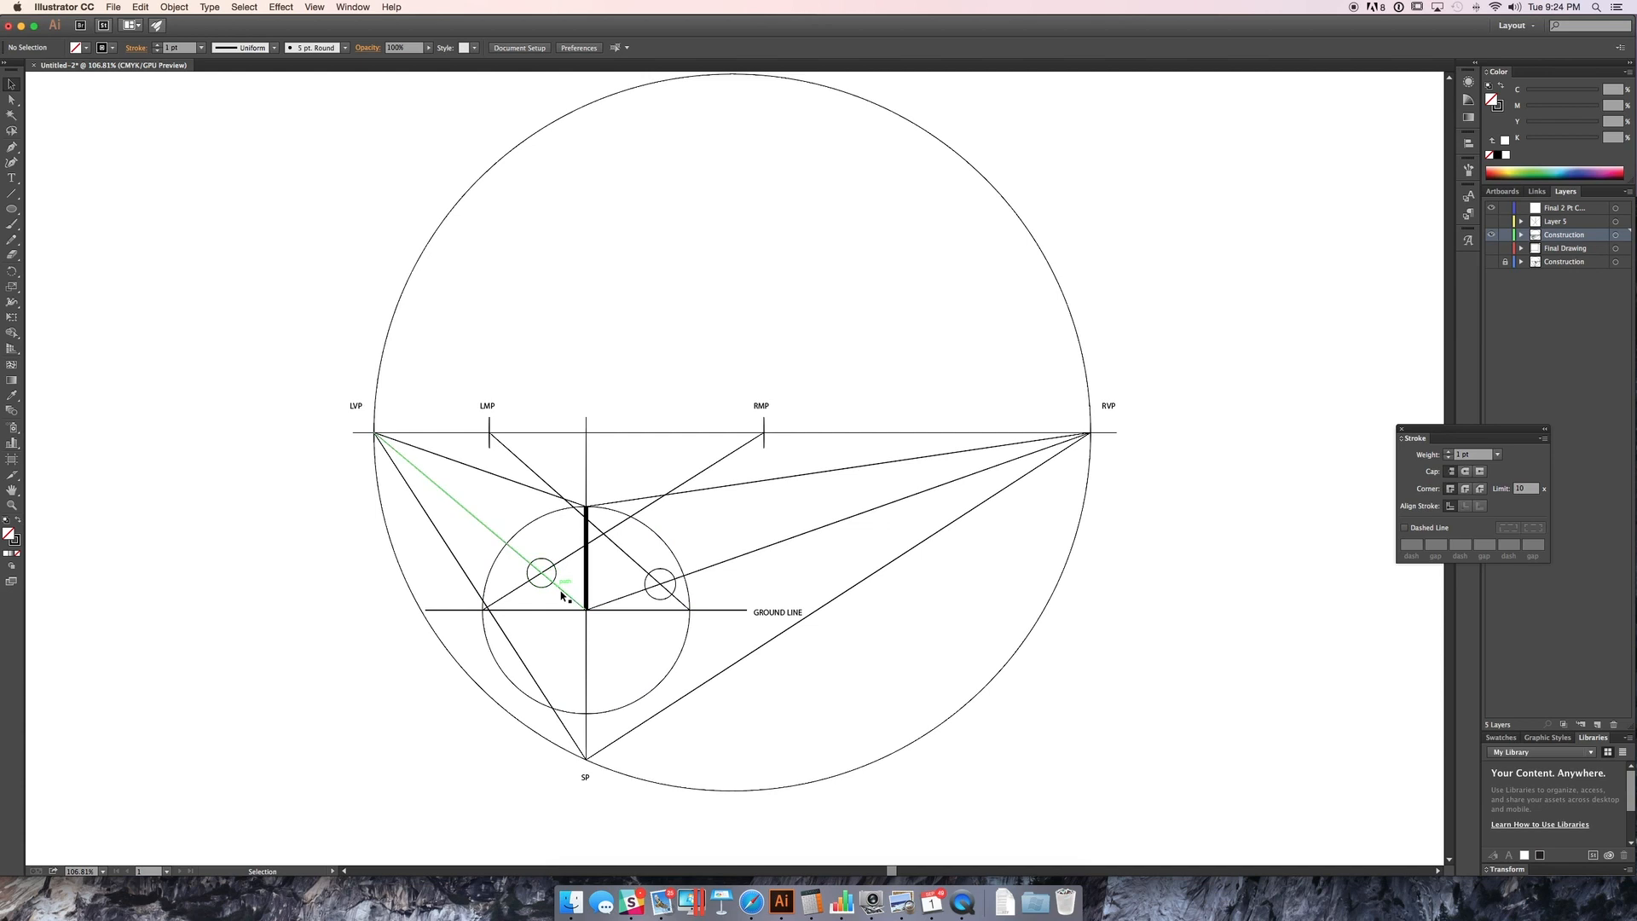
# Step: Draw vertical lines from both marked intersections up to the upper perspective lines, about 42.3 mm on the left and 45.6 mm on the right
pyautogui.press('\\')
pyautogui.moveTo(542, 573); pyautogui.dragTo(616, 482)
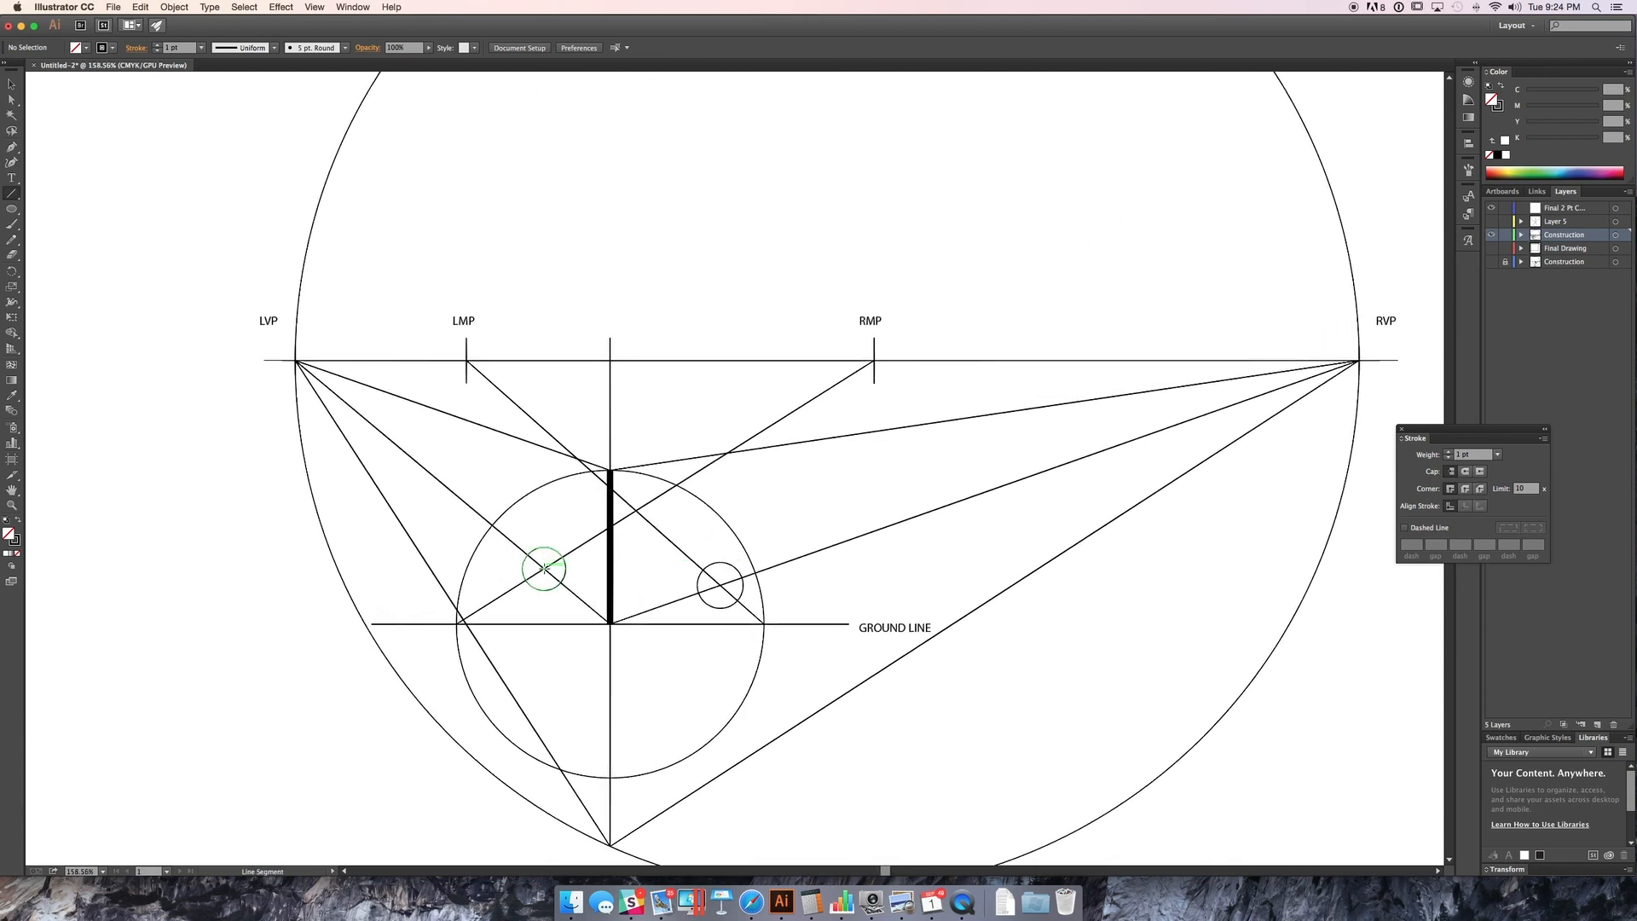
pyautogui.moveTo(544, 567); pyautogui.dragTo(545, 446)
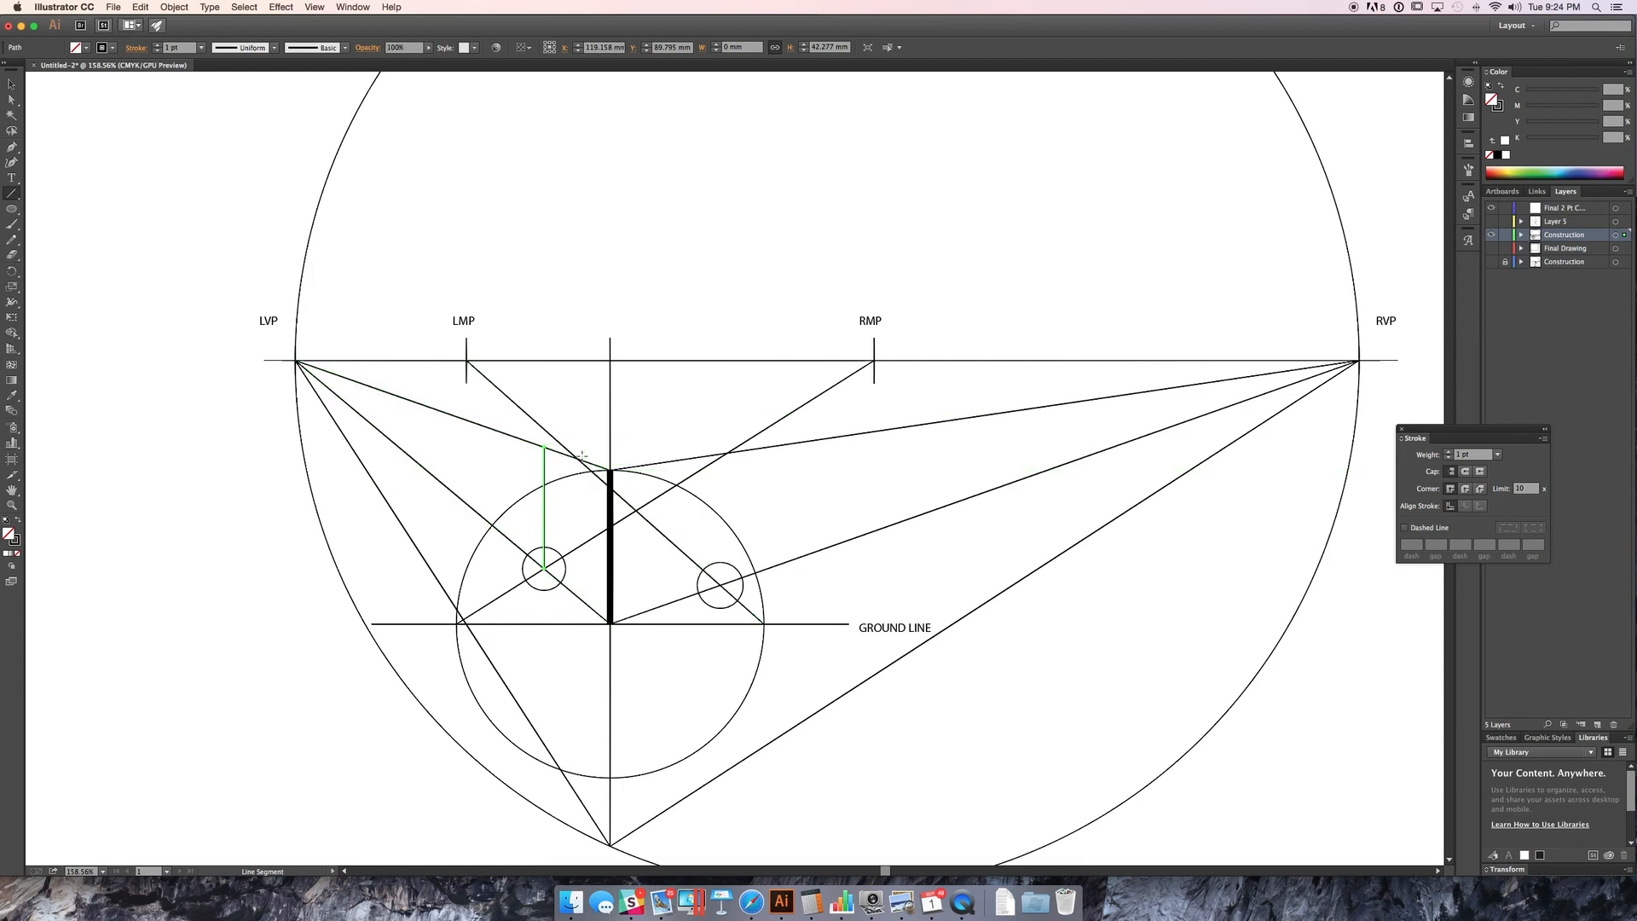
pyautogui.hscroll(4, 428, 438)
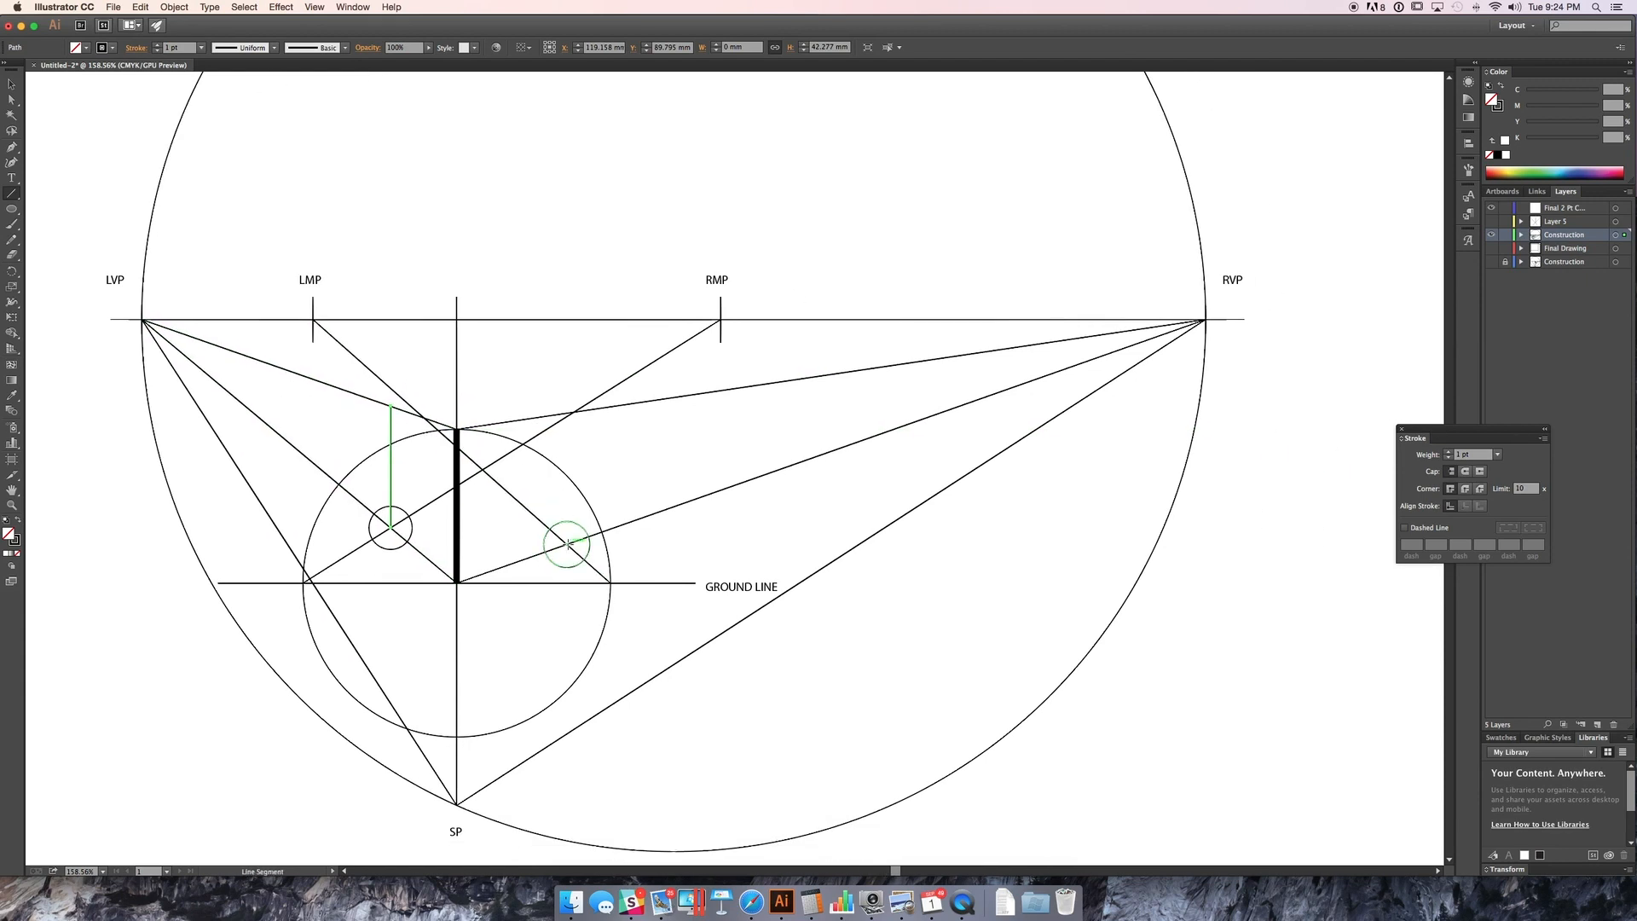
pyautogui.moveTo(566, 543)
pyautogui.mouseDown()
pyautogui.moveTo(568, 411)
pyautogui.moveTo(752, 281)
pyautogui.moveTo(668, 387)
pyautogui.moveTo(480, 420)
pyautogui.moveTo(516, 486)
pyautogui.moveTo(341, 503)
pyautogui.moveTo(737, 504)
pyautogui.mouseUp()
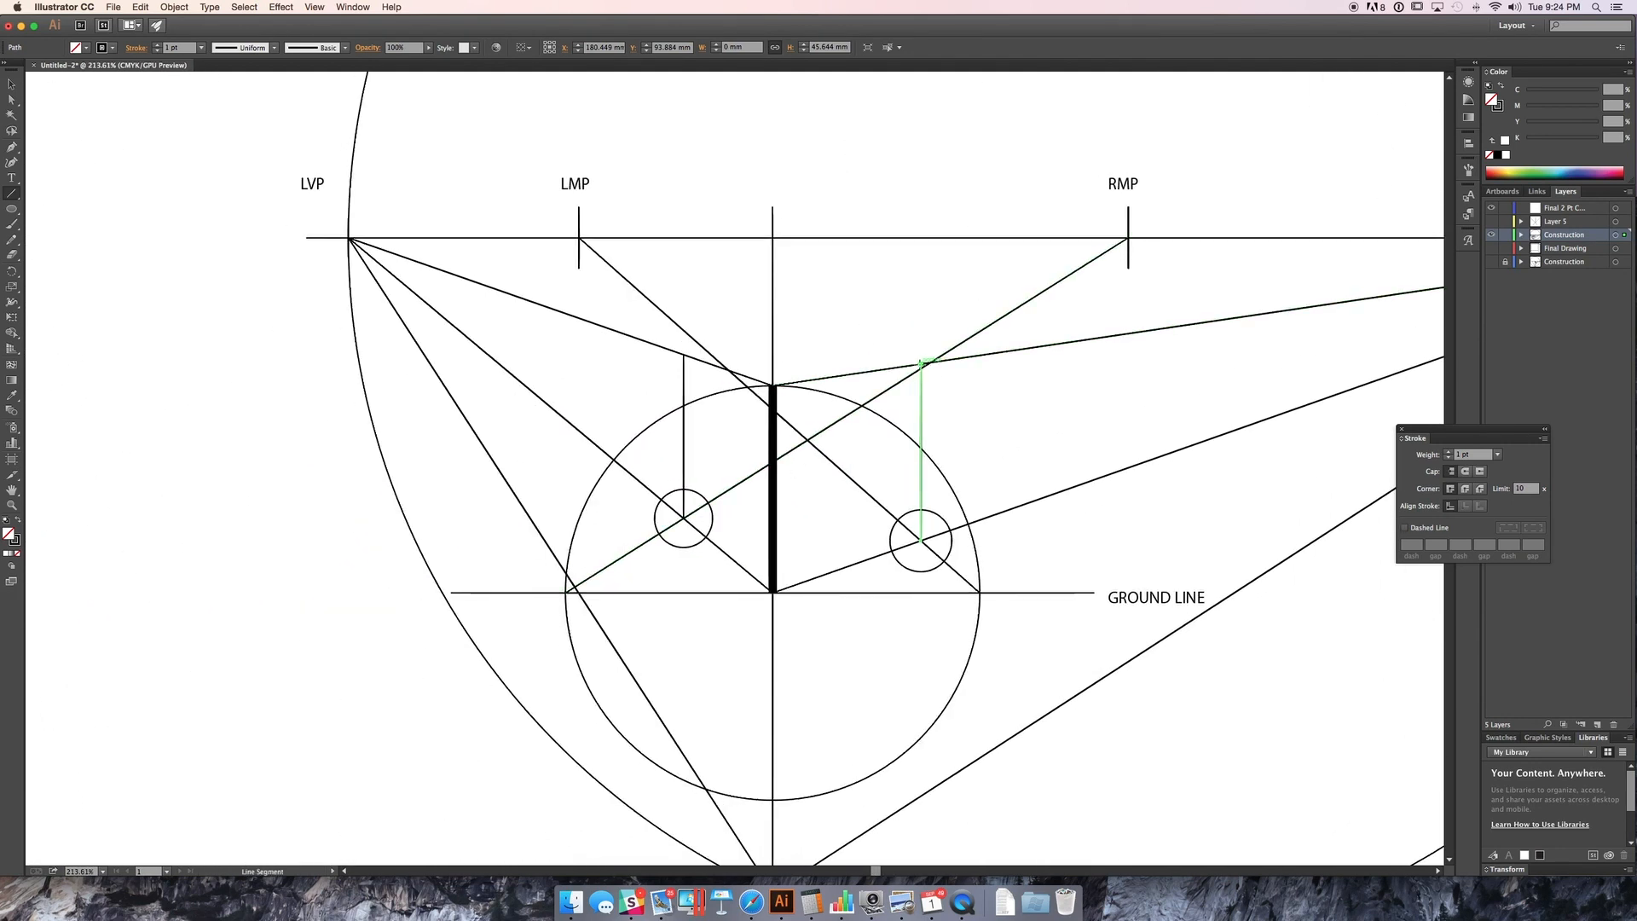
# Step: Draw the box's rear top lines from the right vertical's top to LVP and from the left vertical's top to RVP
pyautogui.moveTo(922, 362); pyautogui.dragTo(350, 240)
pyautogui.hscroll(10, 819, 464)
pyautogui.scroll(3, 819, 465)
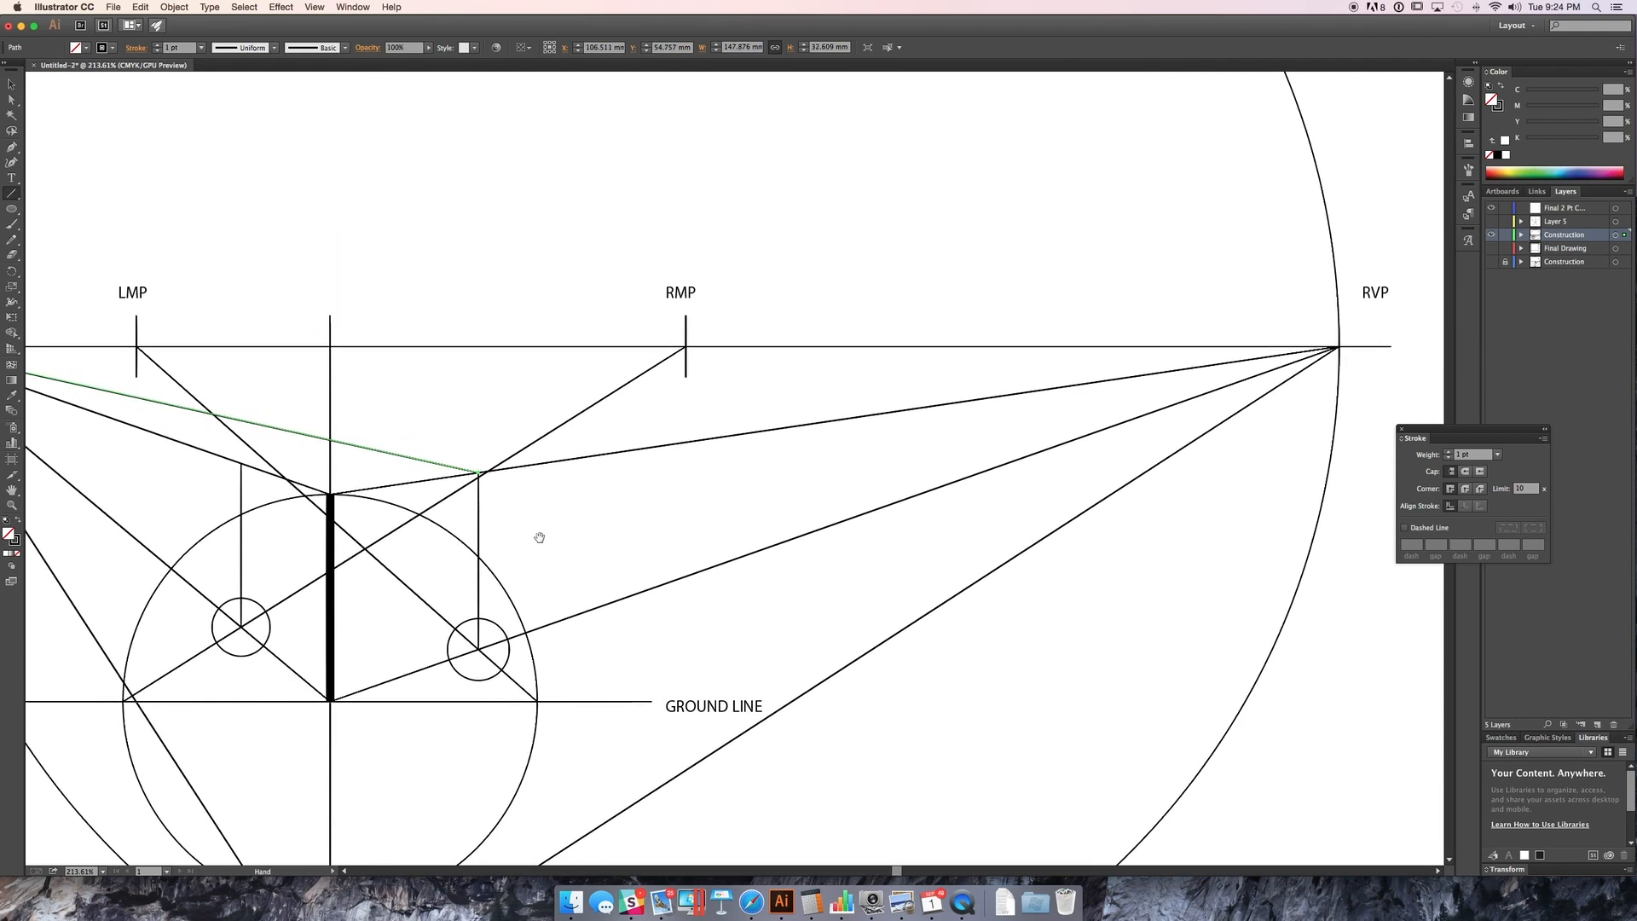
pyautogui.moveTo(242, 463); pyautogui.dragTo(1339, 346)
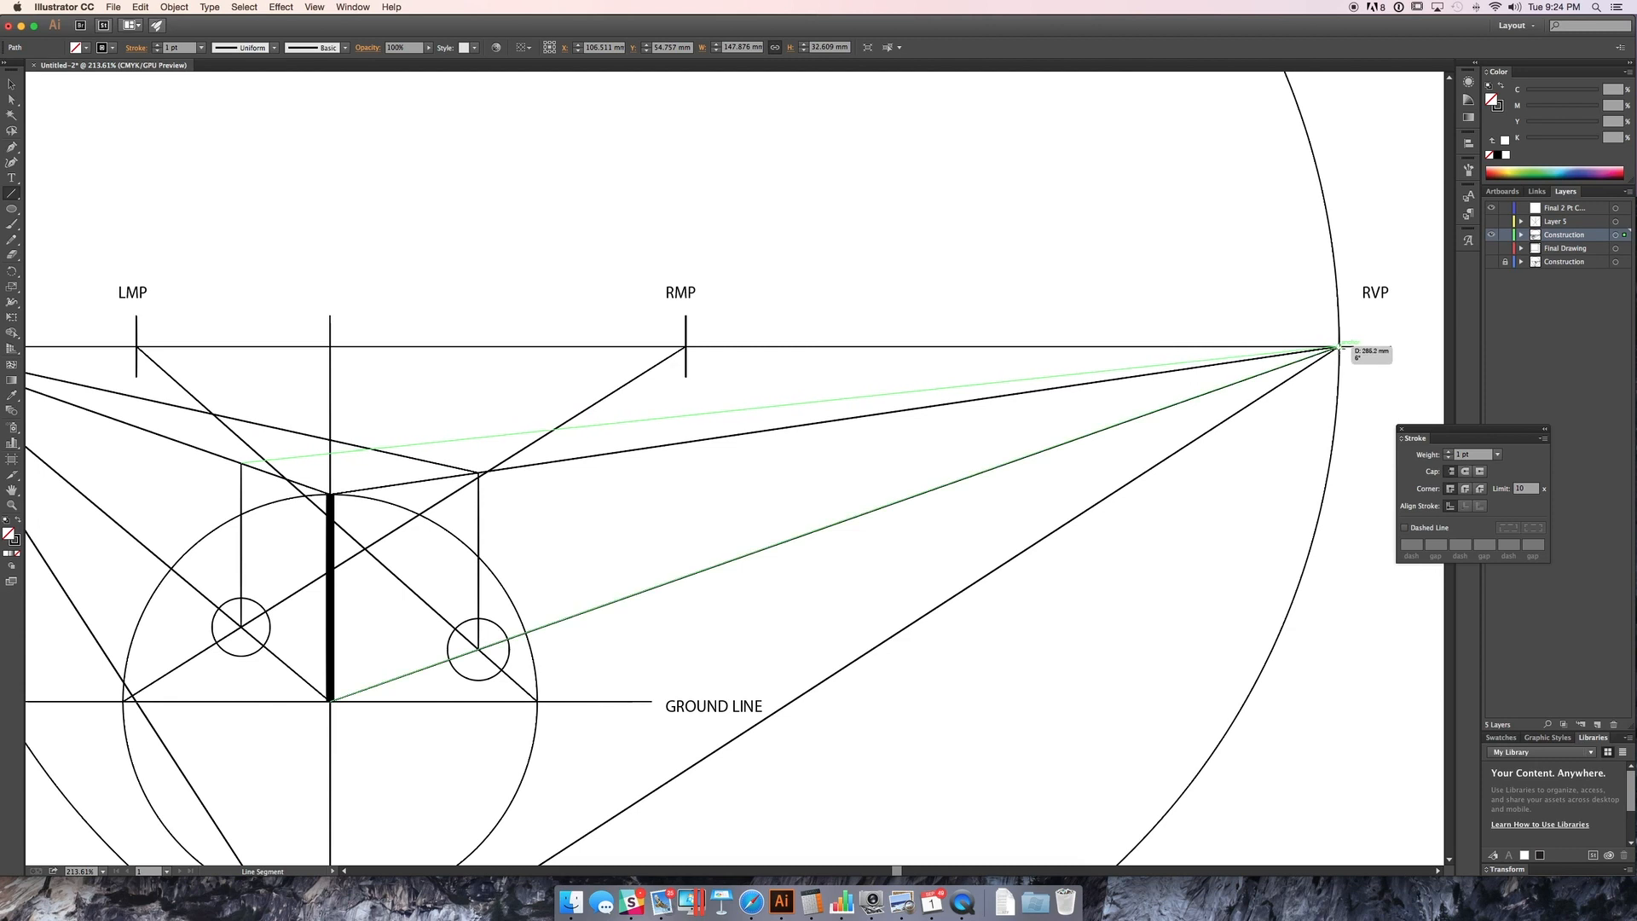
pyautogui.moveTo(545, 524); pyautogui.dragTo(568, 498)
pyautogui.press('a')
pyautogui.click(589, 515)
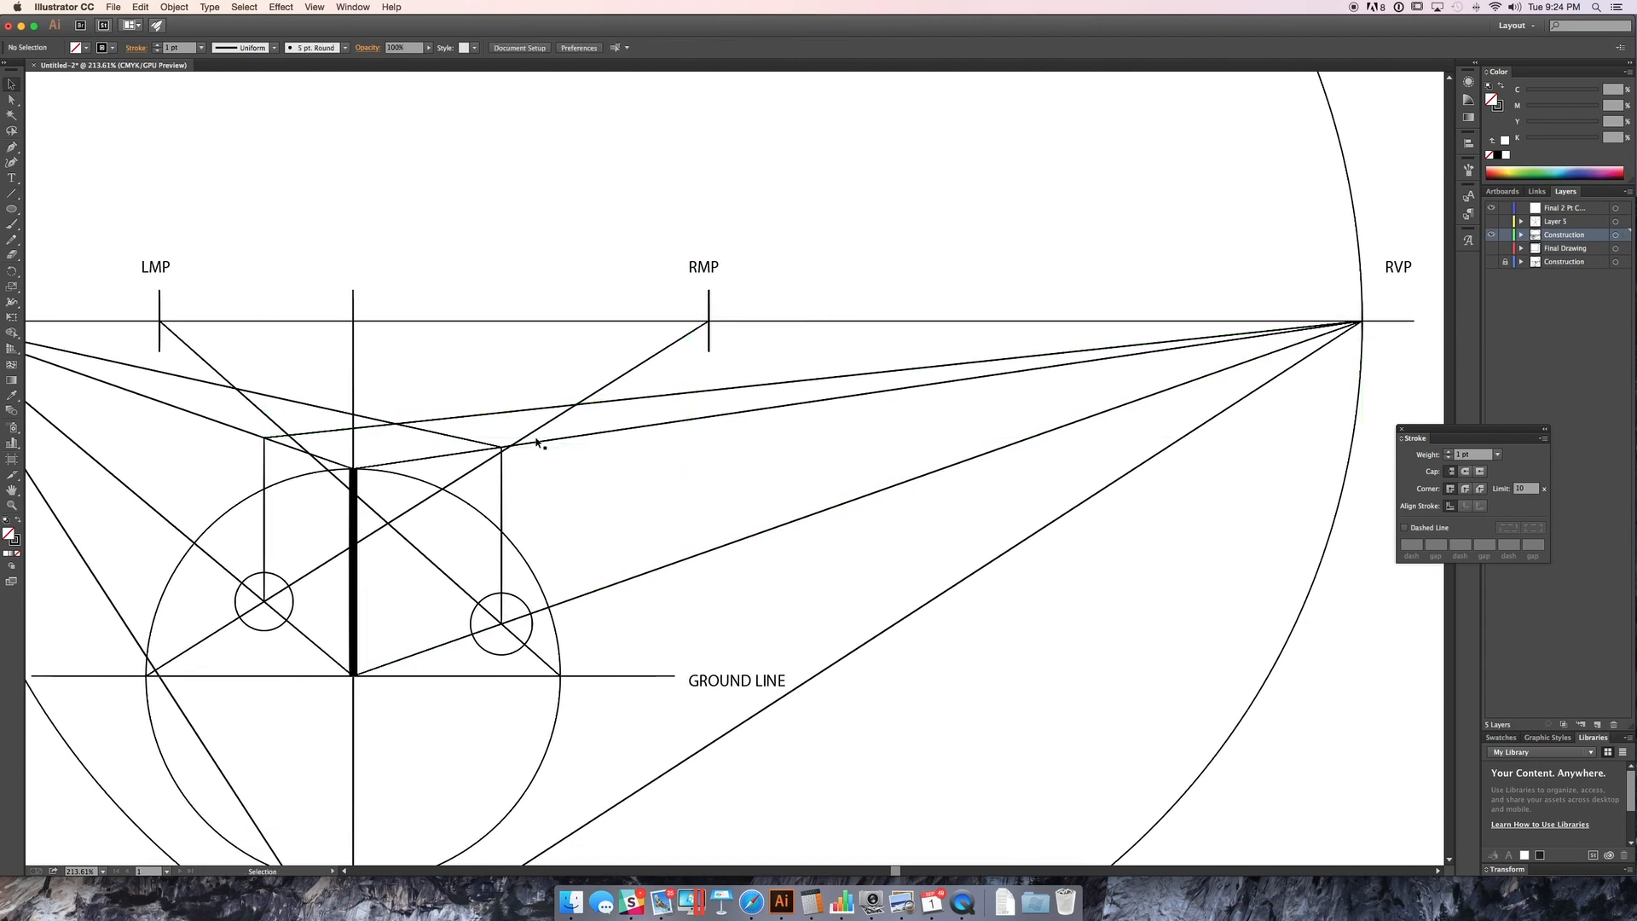
# Step: Lock the visible Construction layer and make the Final 2 Pt layer active
pyautogui.press('v')
pyautogui.click(1505, 234)
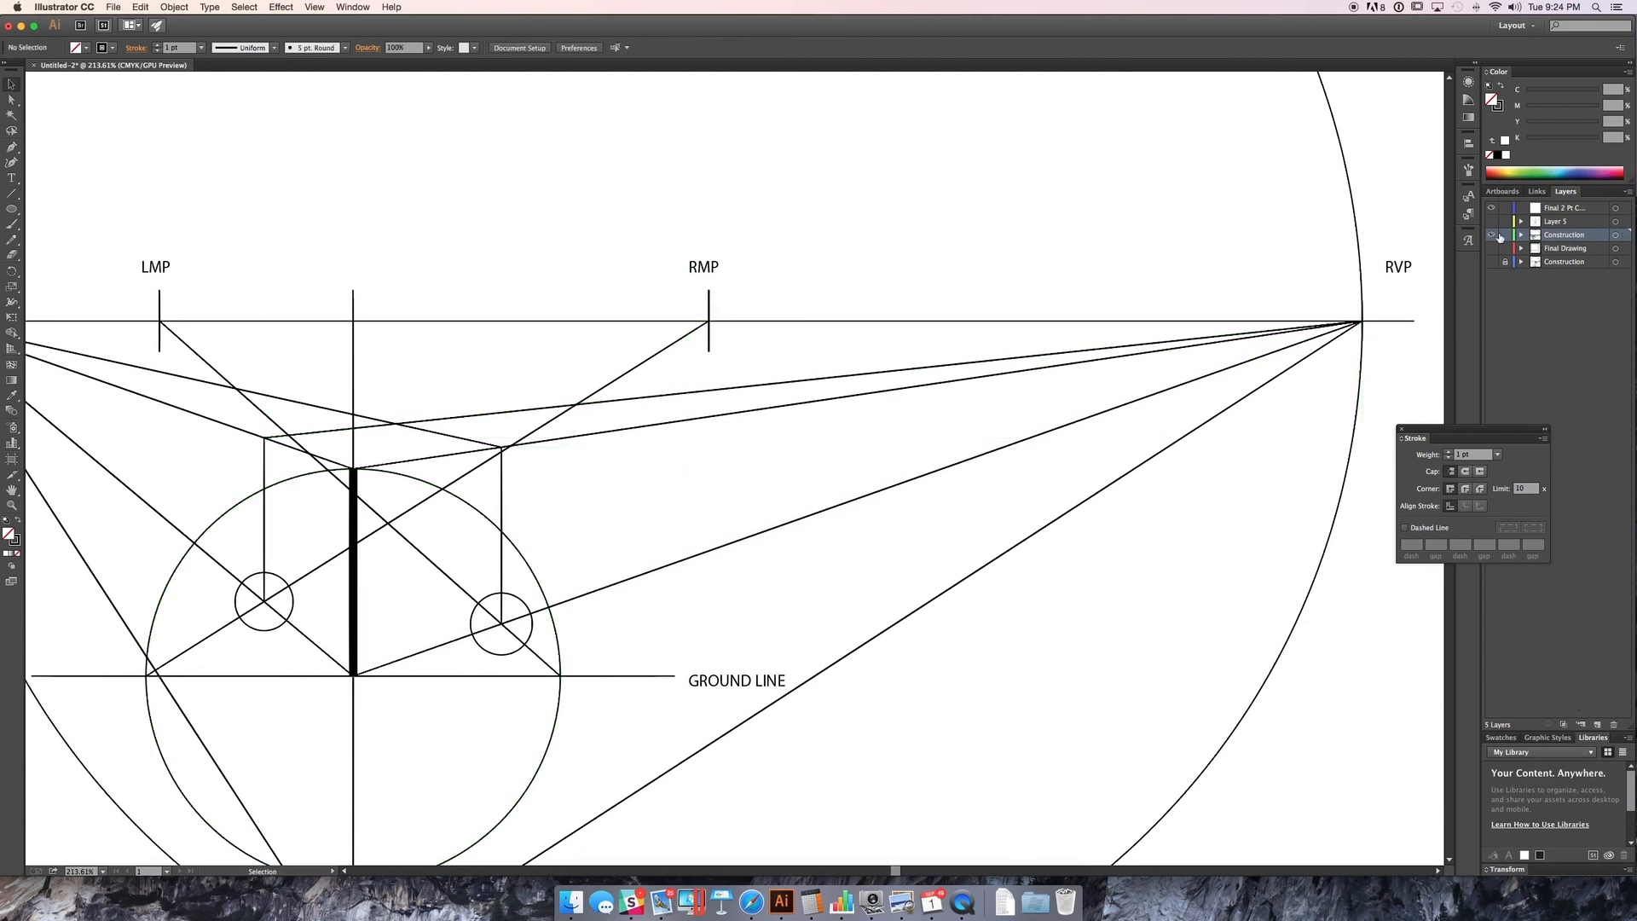
pyautogui.click(1545, 210)
# Step: Trace the box's six-cornered outer outline as a closed path with the Pen tool over the construction intersections
pyautogui.press('p')
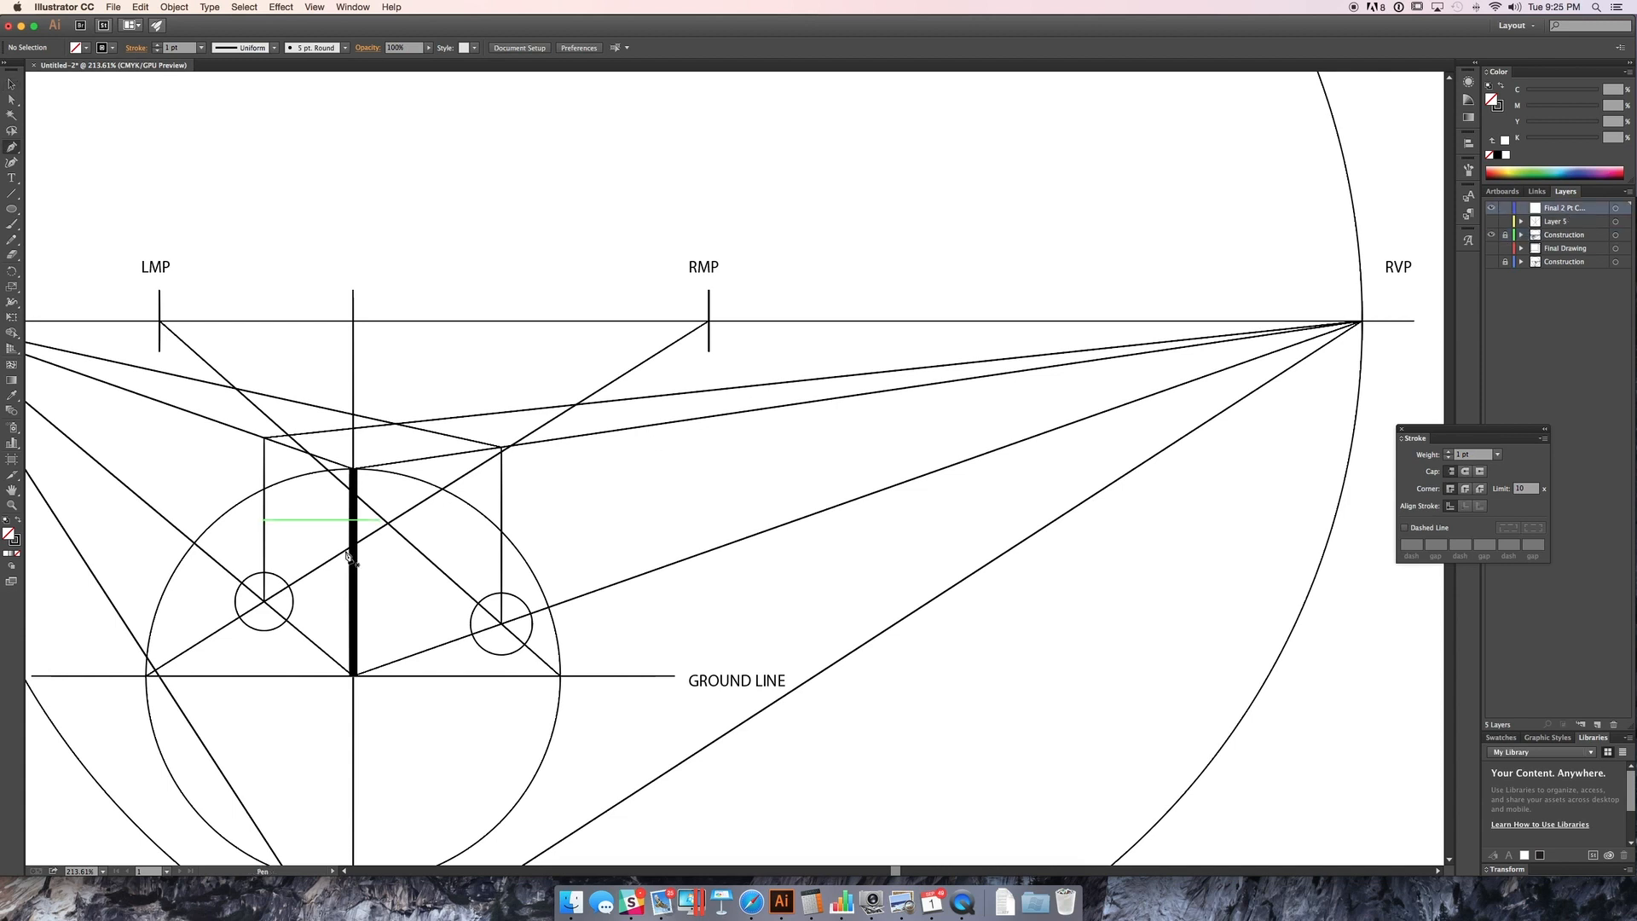
pyautogui.click(264, 602)
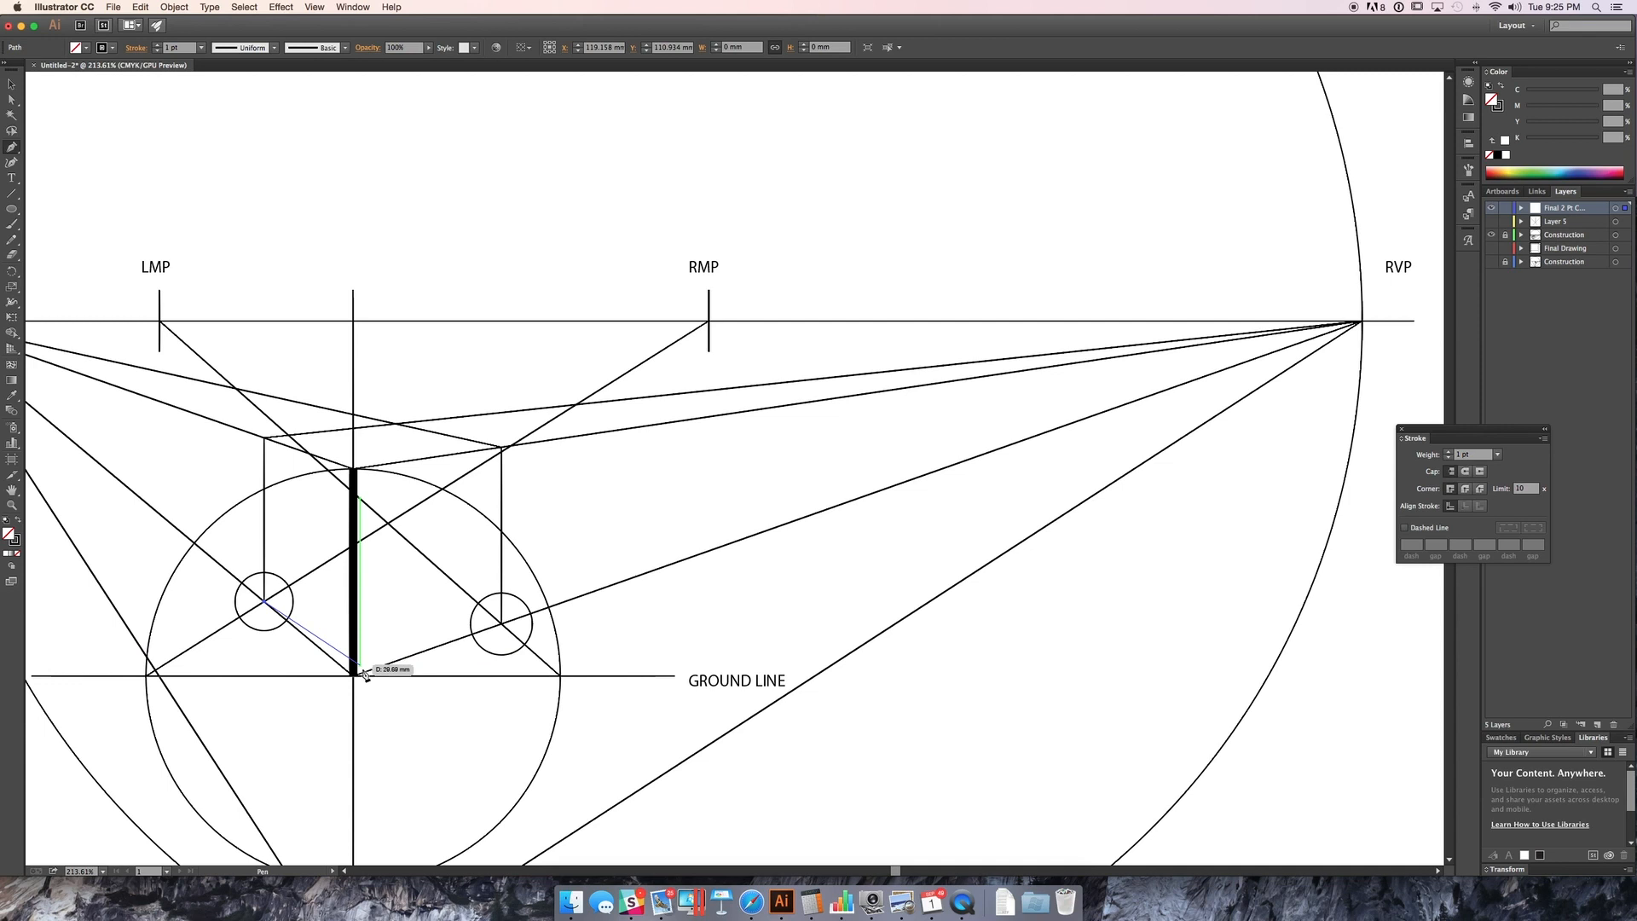
pyautogui.click(353, 675)
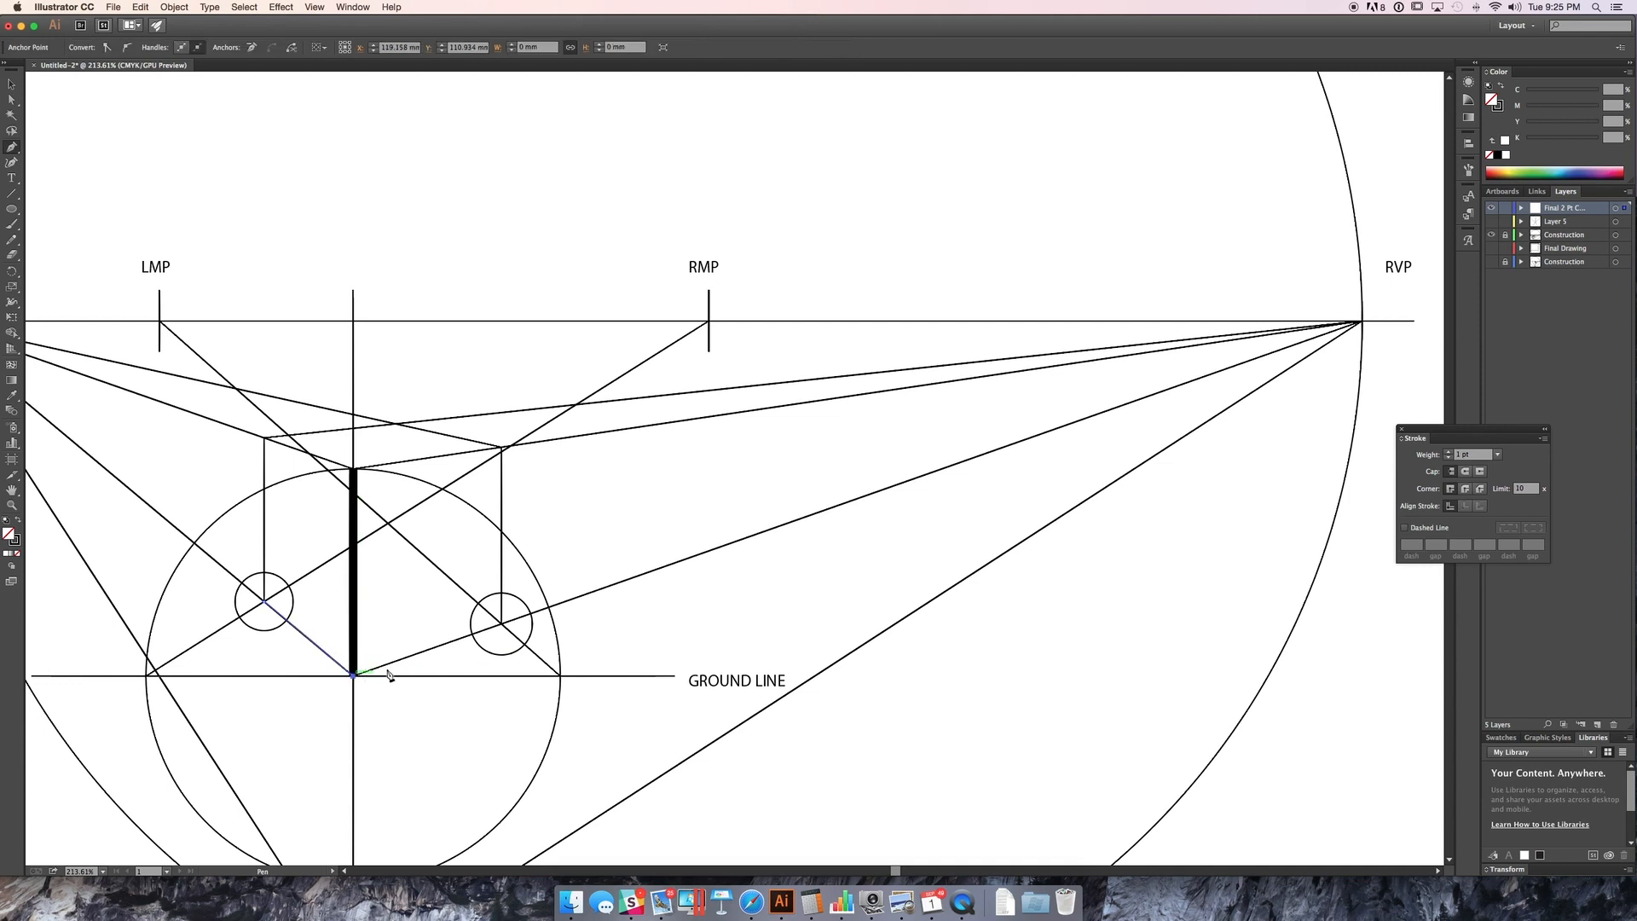
pyautogui.click(501, 623)
pyautogui.click(502, 445)
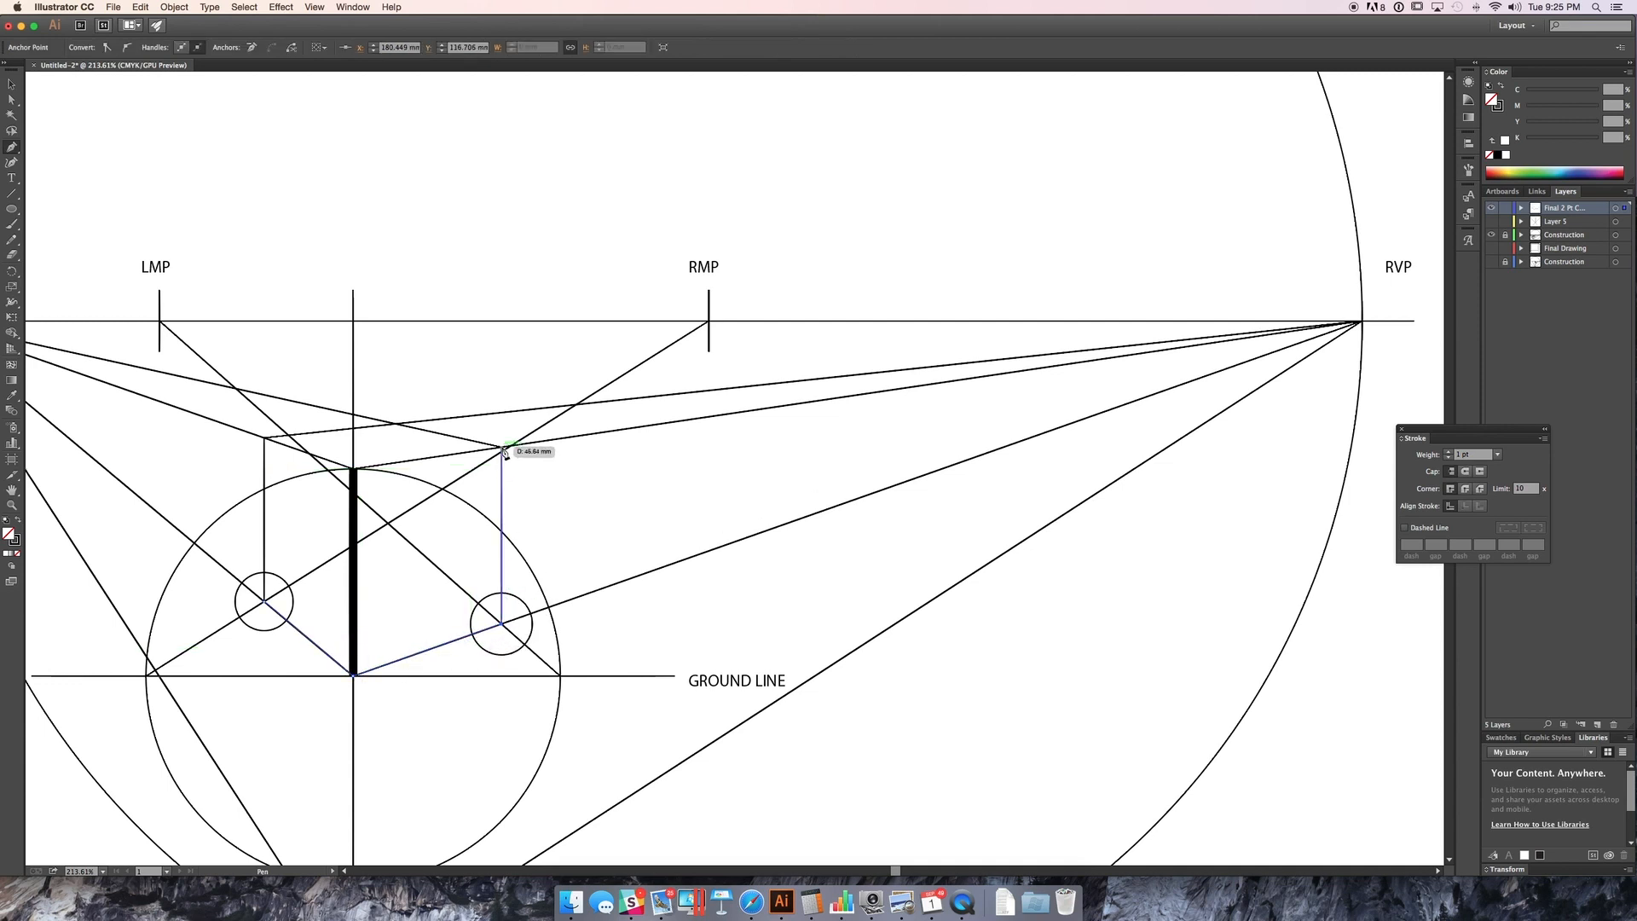
pyautogui.click(398, 424)
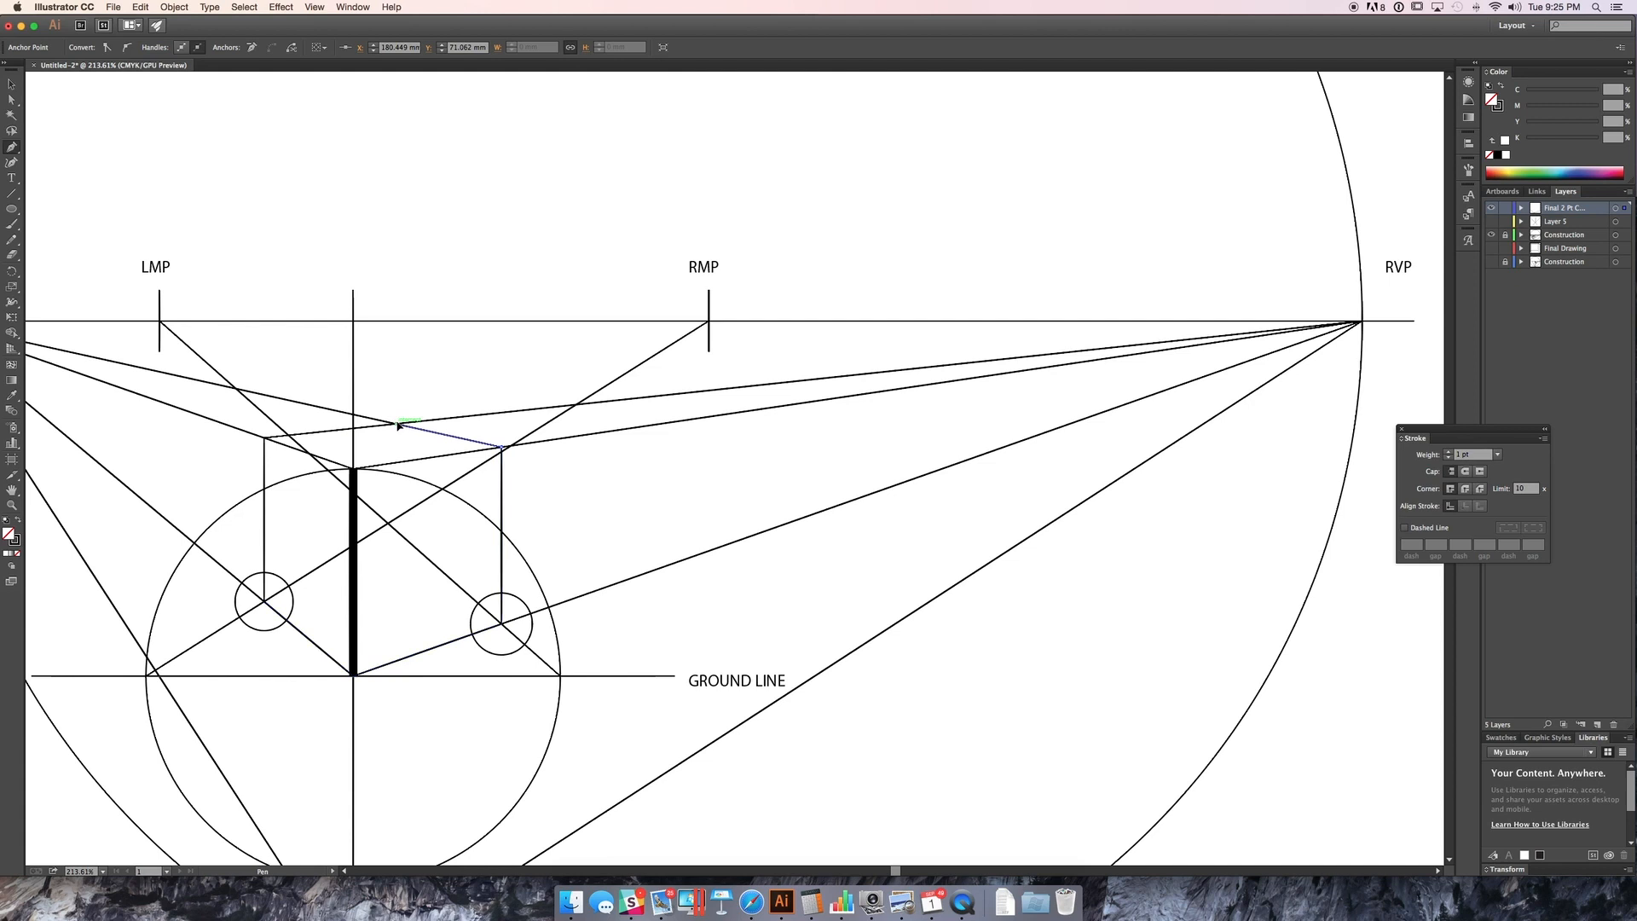
pyautogui.click(265, 438)
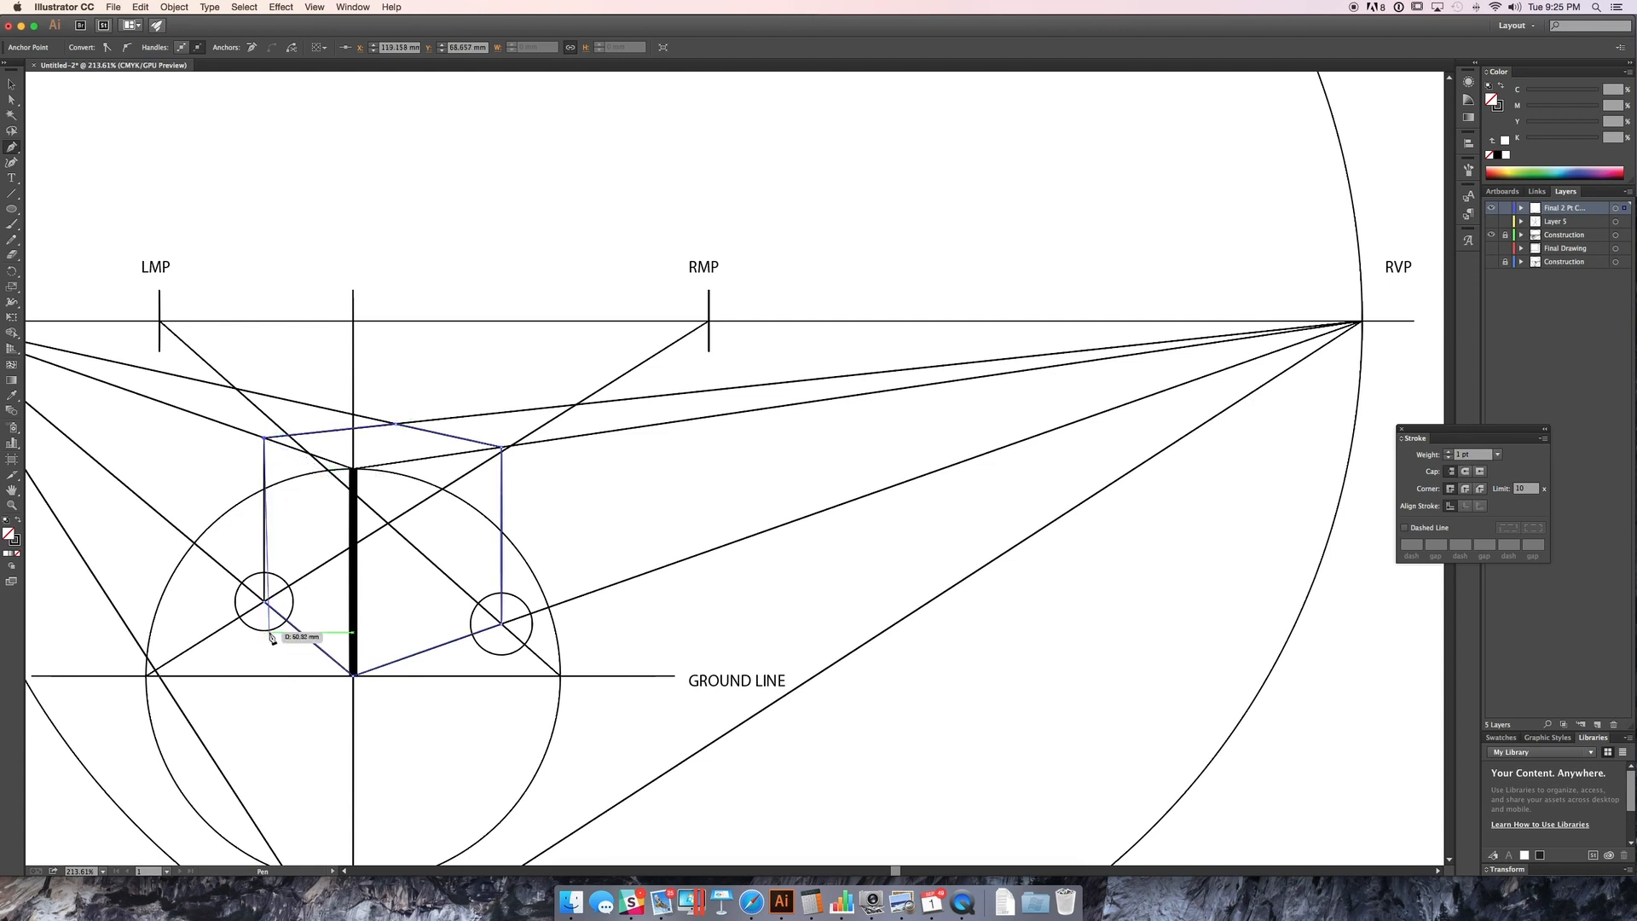
pyautogui.click(265, 603)
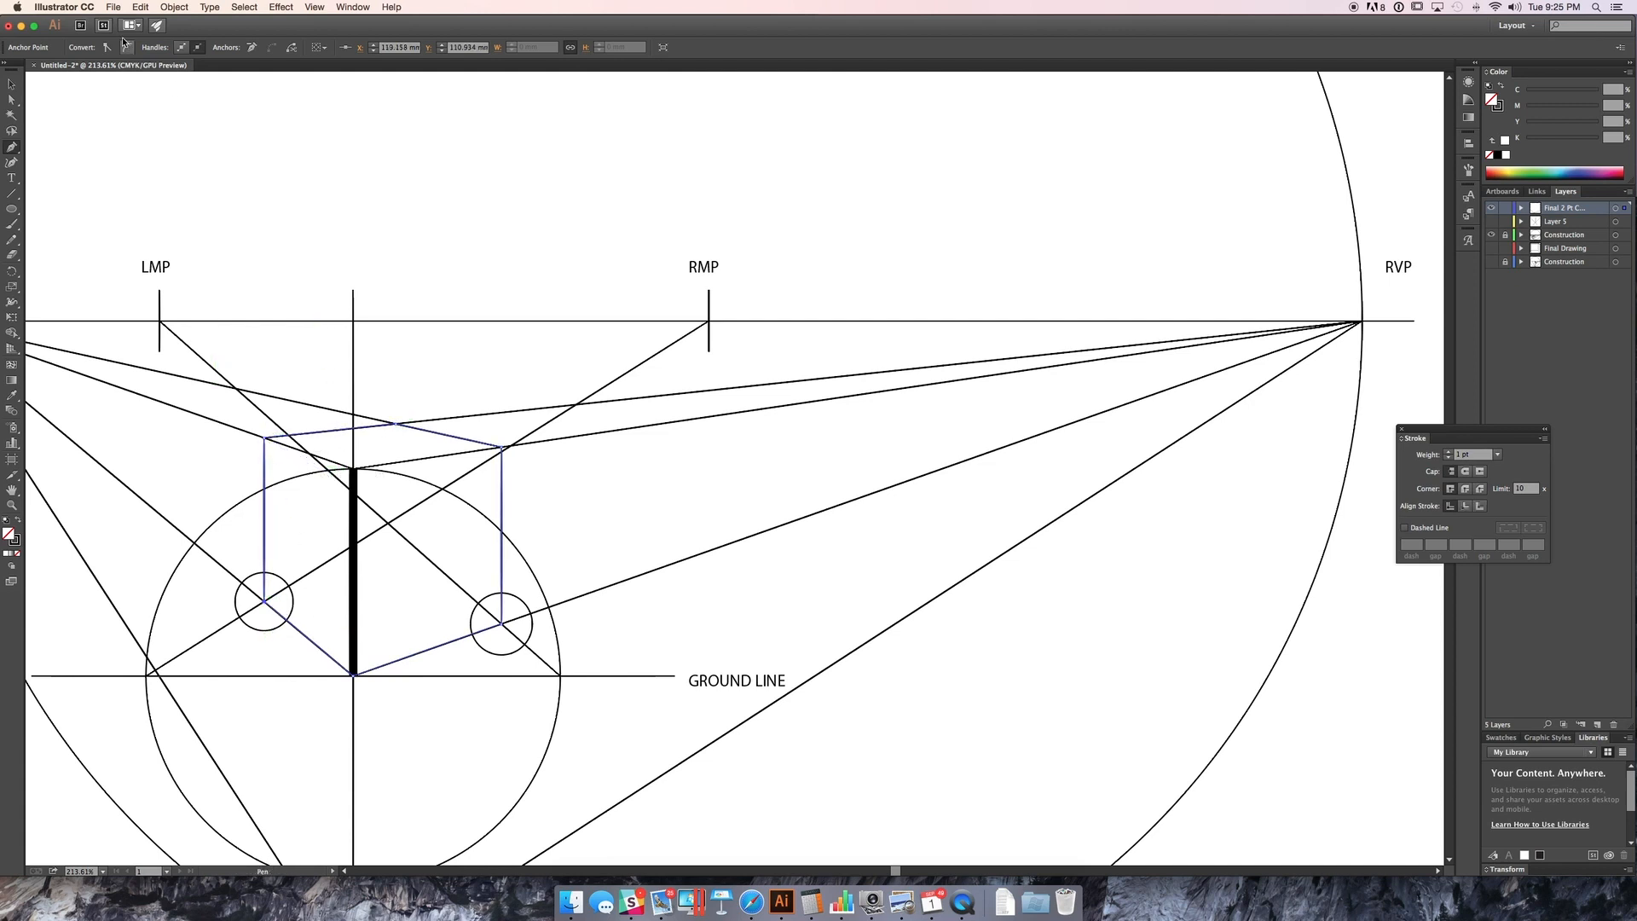
# Step: Set the box outline's stroke weight to 4 pt
pyautogui.click(1448, 453)
pyautogui.click(1448, 453)
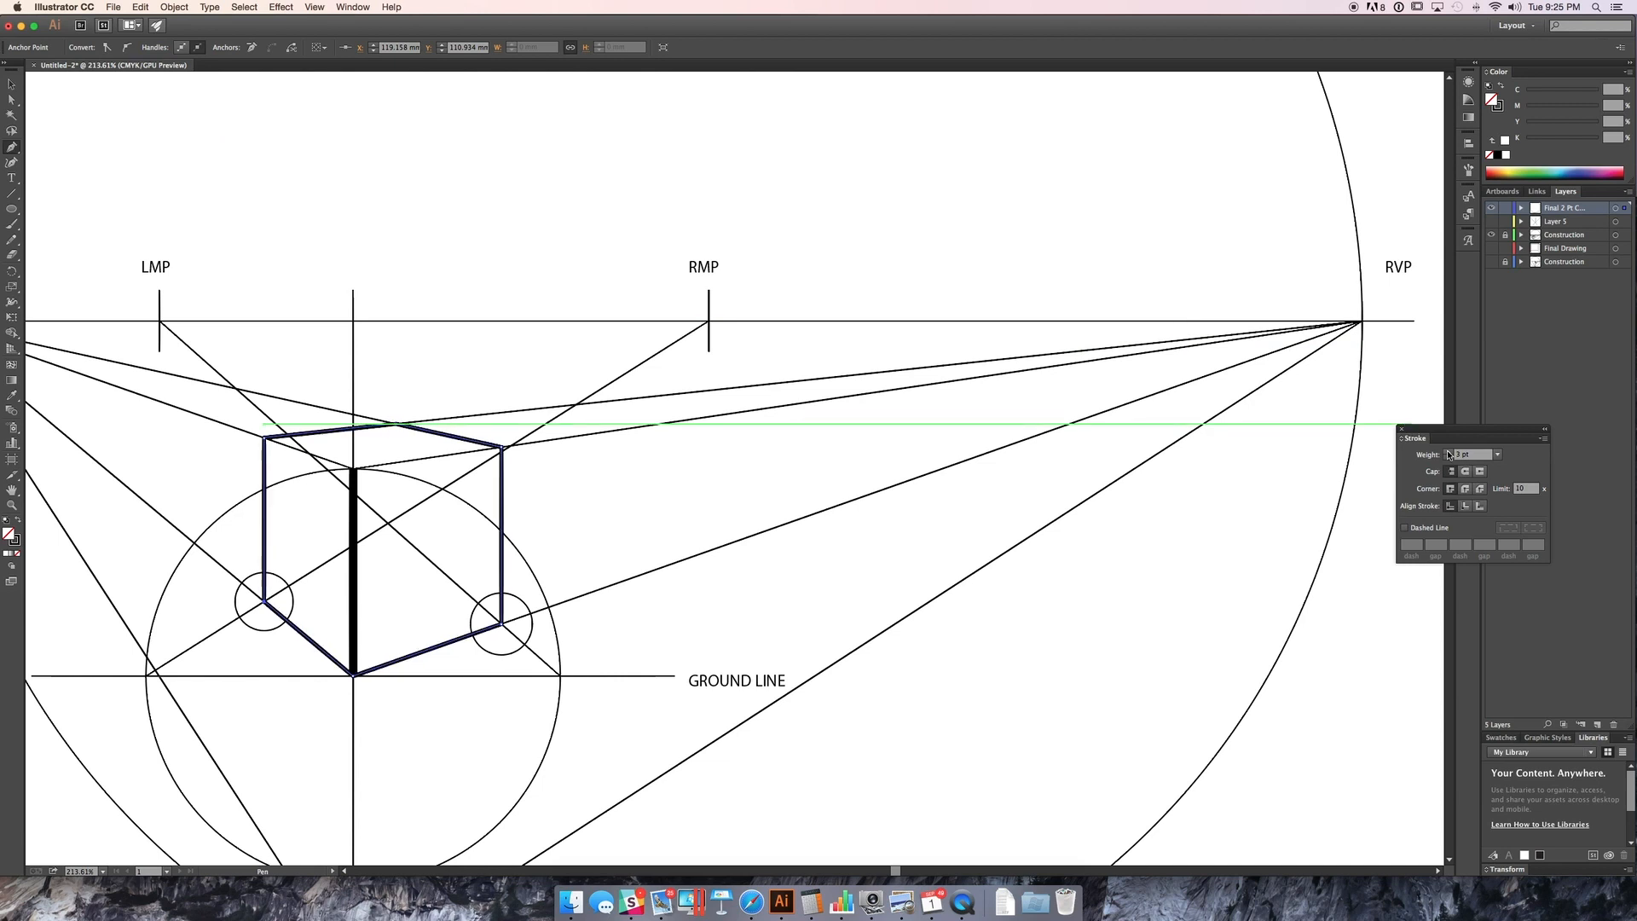
pyautogui.click(1448, 453)
pyautogui.press('v')
pyautogui.click(517, 462)
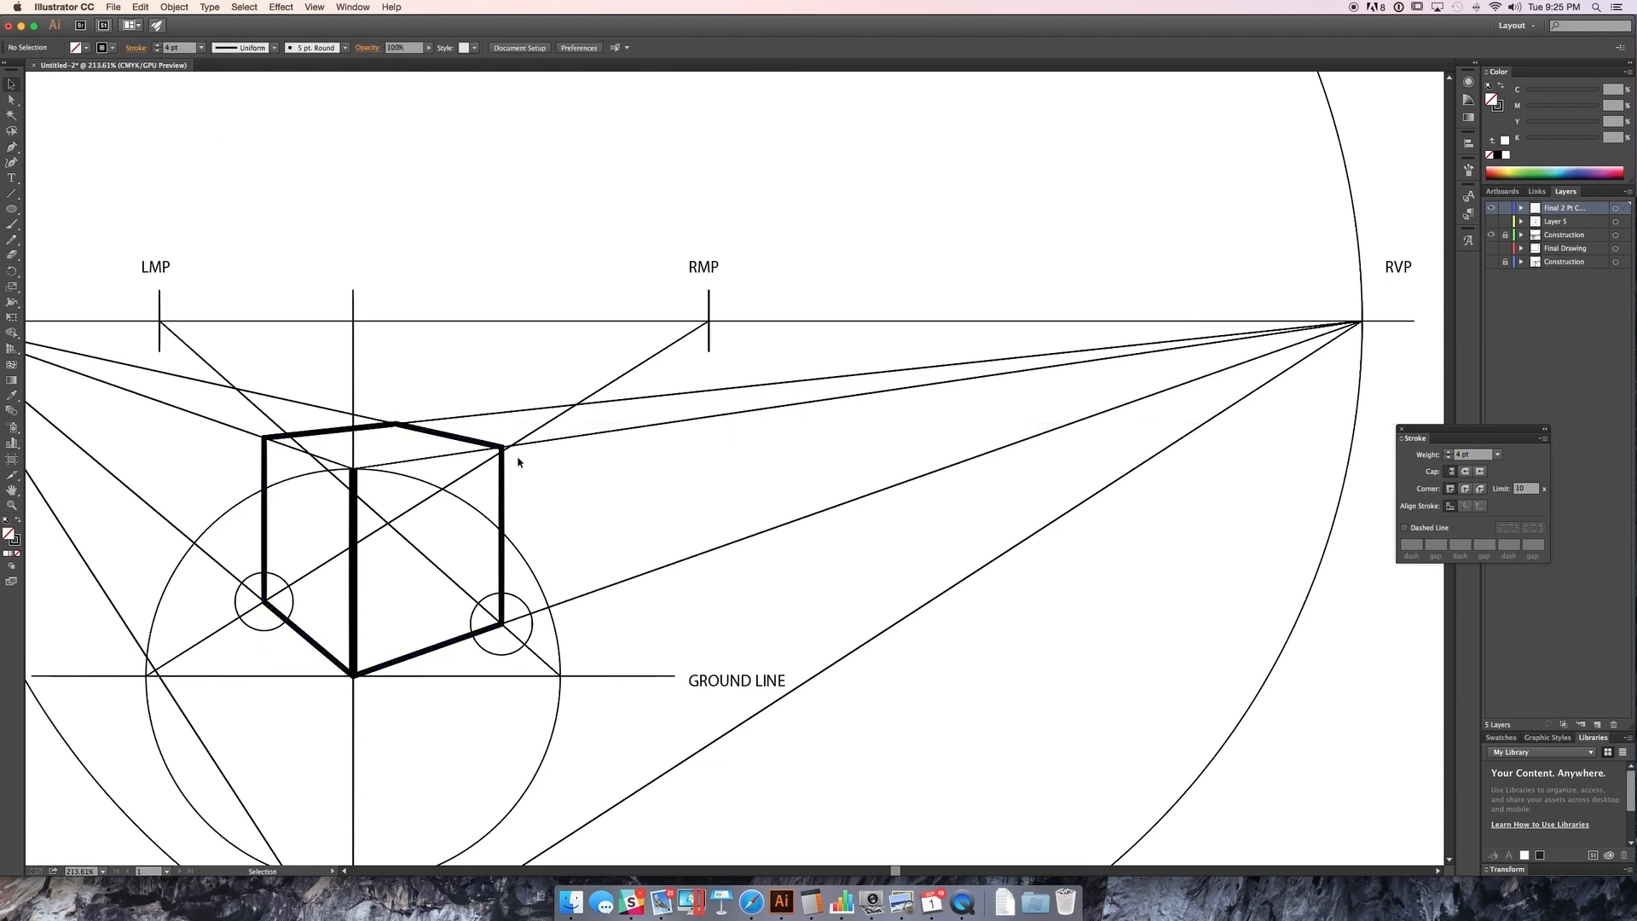
# Step: Draw the box's three inner edges from the front top corner to the left, right and bottom corners of the outline
pyautogui.press('\\')
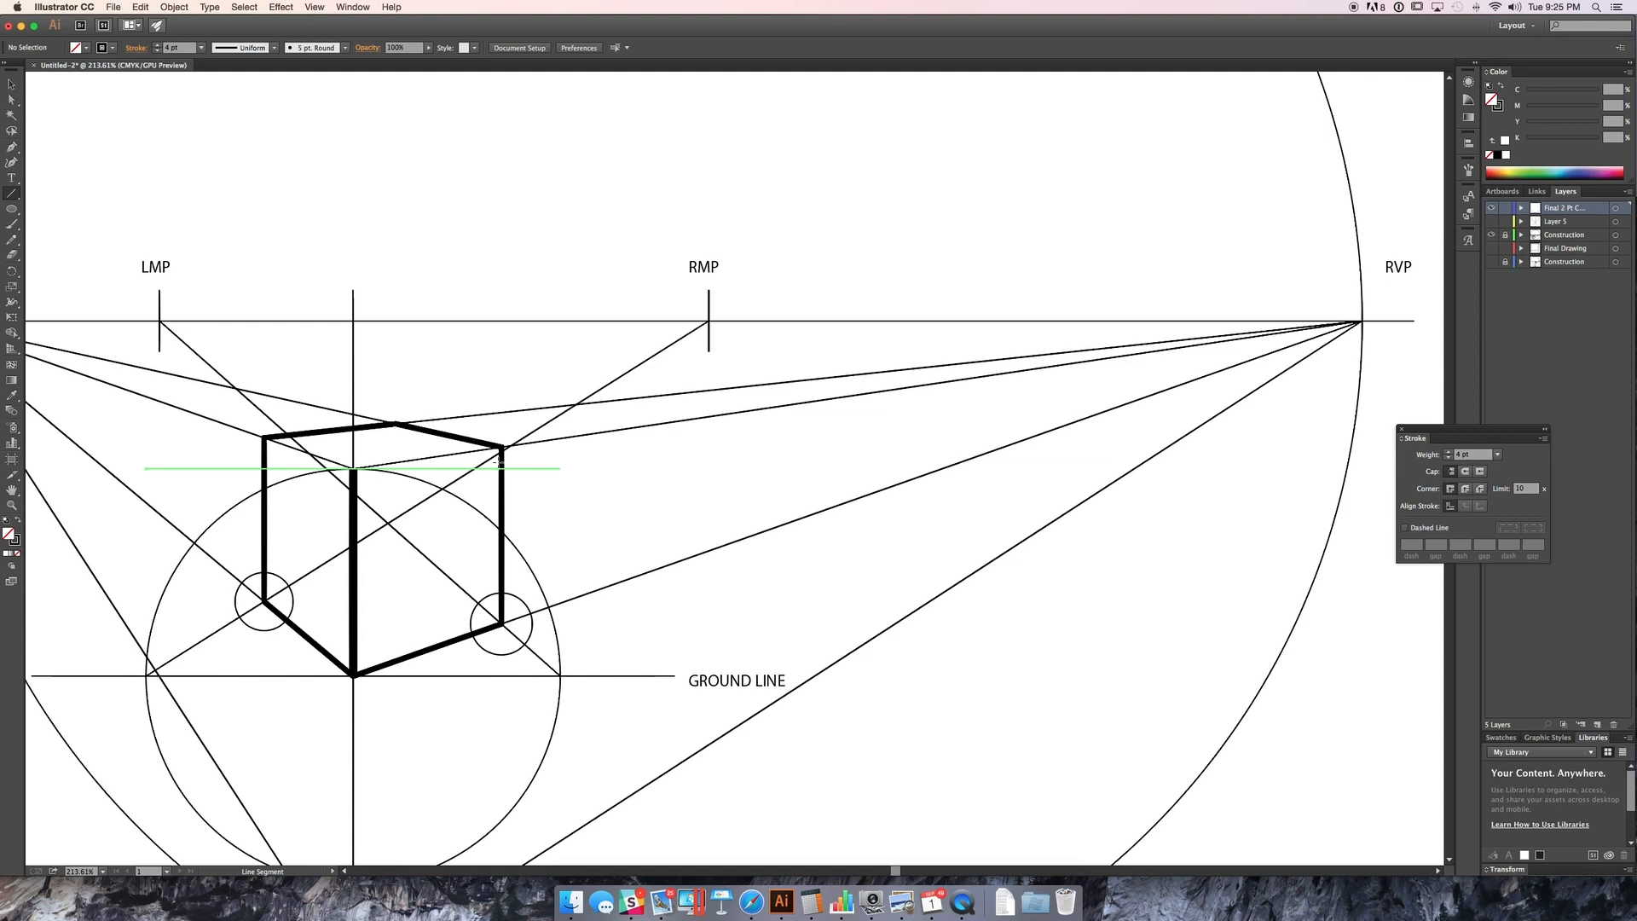
pyautogui.moveTo(502, 445)
pyautogui.mouseDown()
pyautogui.moveTo(353, 467)
pyautogui.moveTo(266, 437)
pyautogui.mouseUp()
pyautogui.moveTo(353, 467); pyautogui.dragTo(353, 676)
pyautogui.press('v')
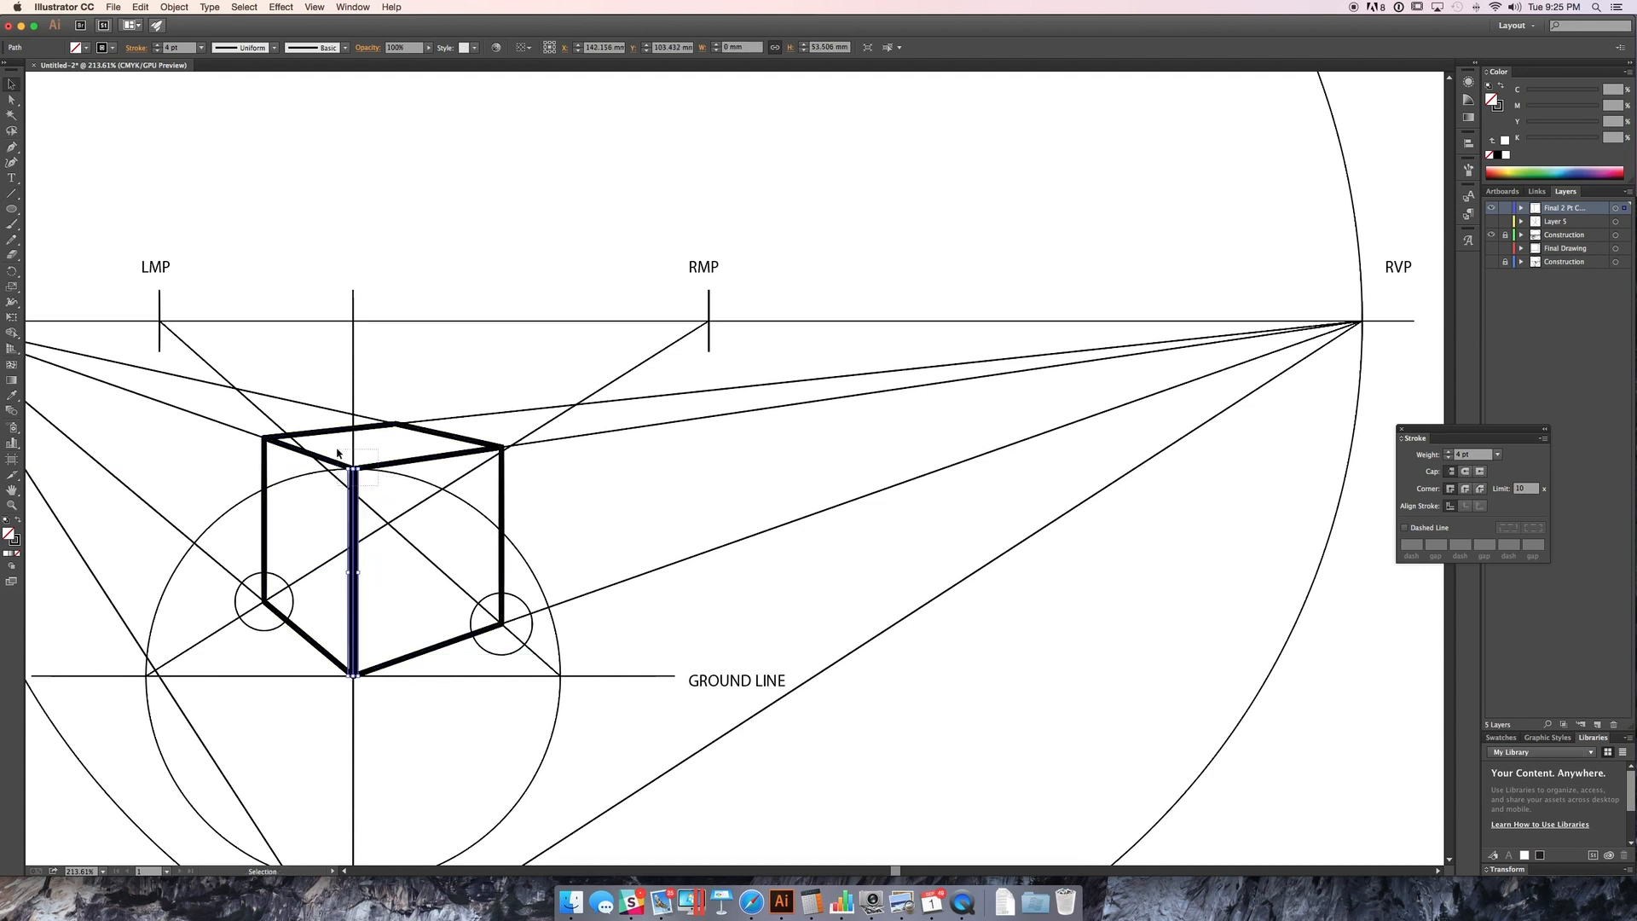
# Step: Set the stroke weight of the box's three inner edges to 2 pt
pyautogui.press('super+a')
pyautogui.click(157, 50)
pyautogui.click(156, 51)
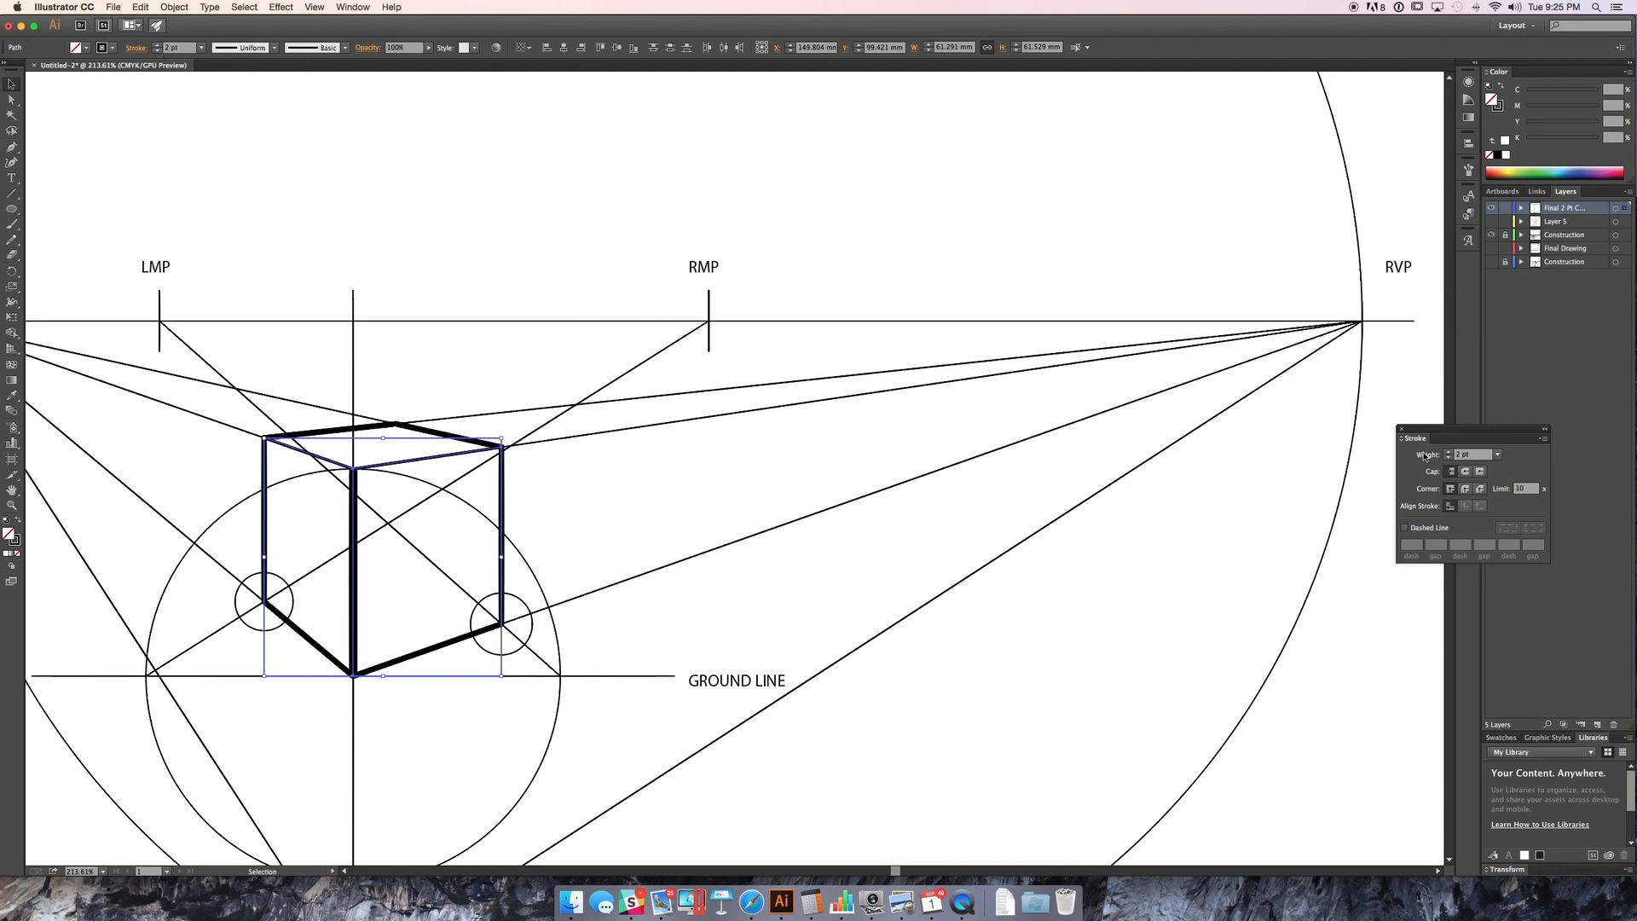
# Step: Hide the Construction layer to inspect the finished box on its own, and show the layer again
pyautogui.click(1492, 235)
pyautogui.click(611, 478)
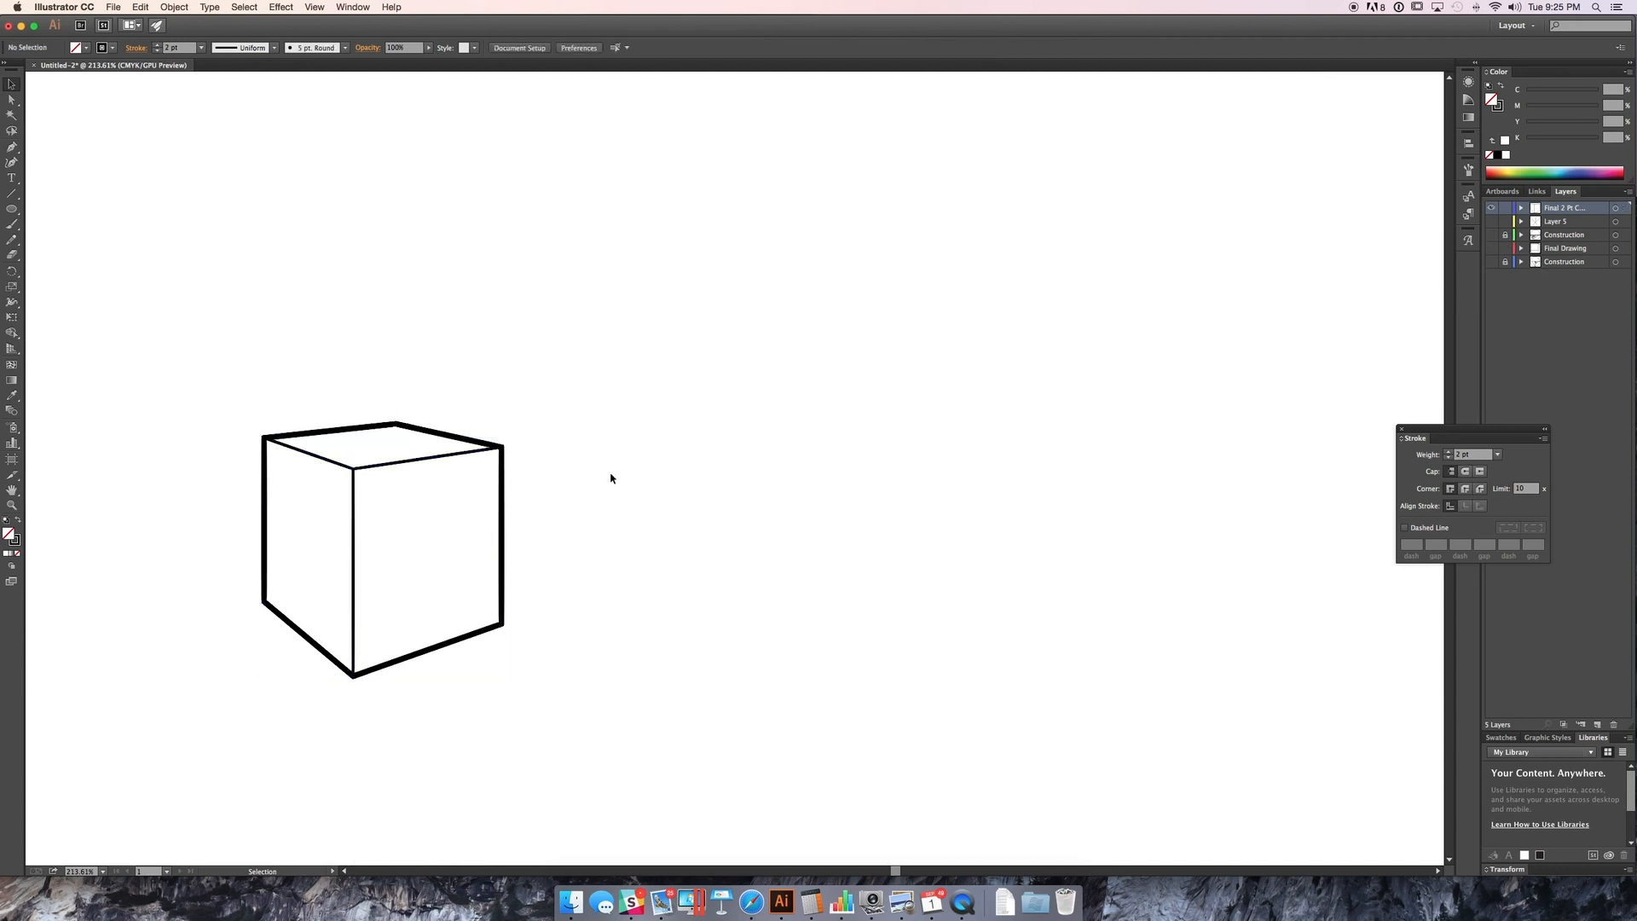
pyautogui.press('super+minus')
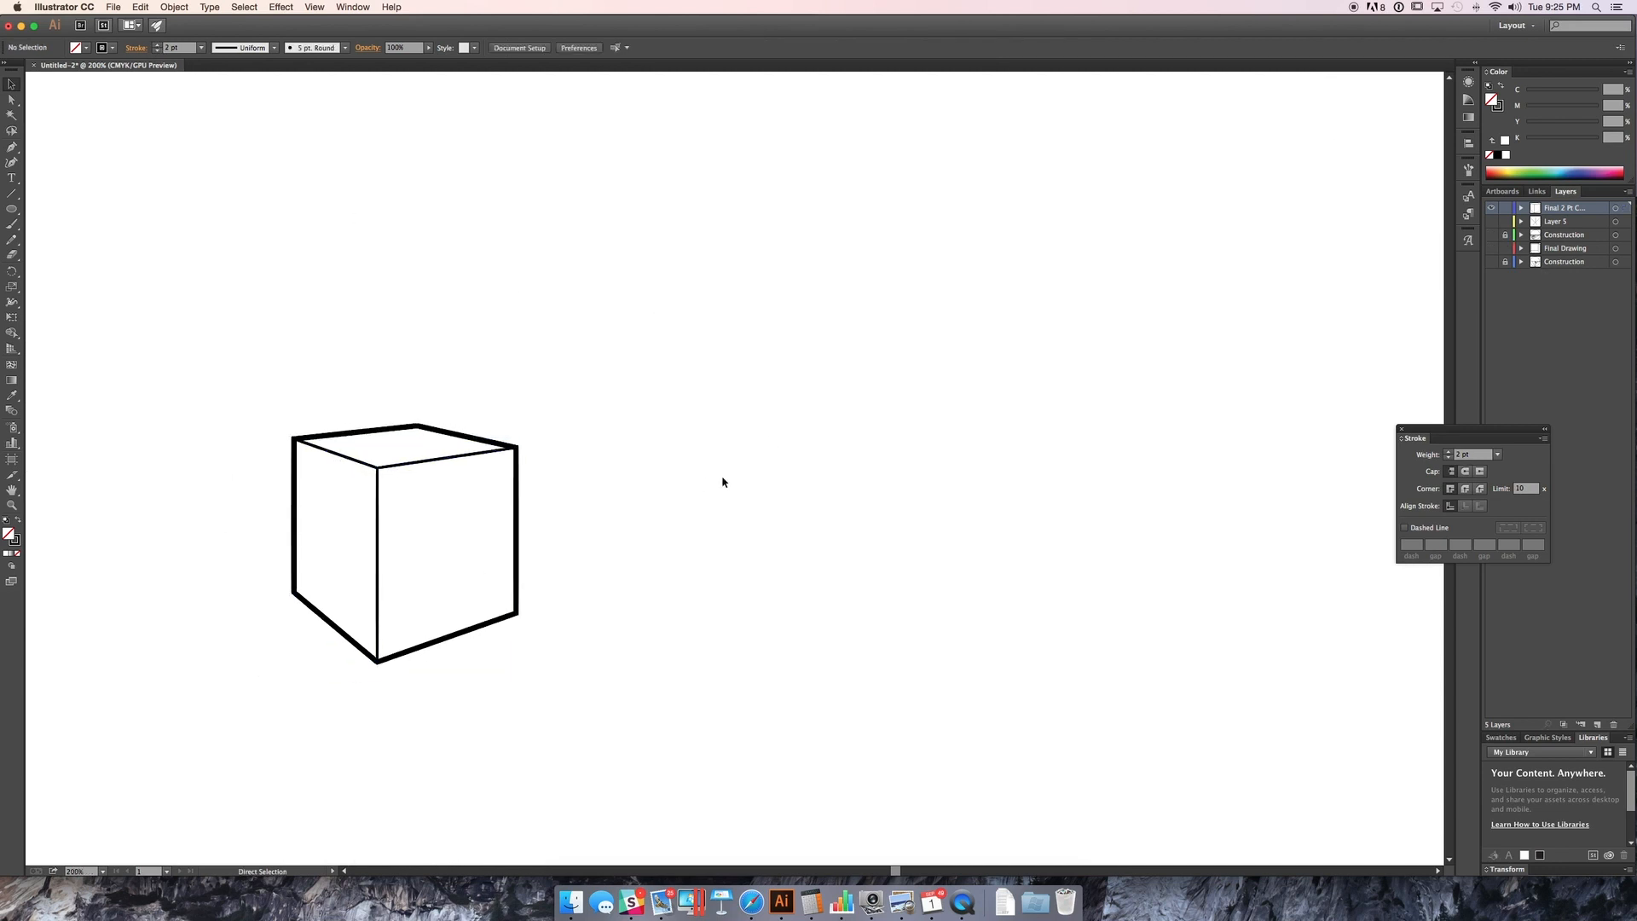
pyautogui.moveTo(545, 560); pyautogui.dragTo(769, 555)
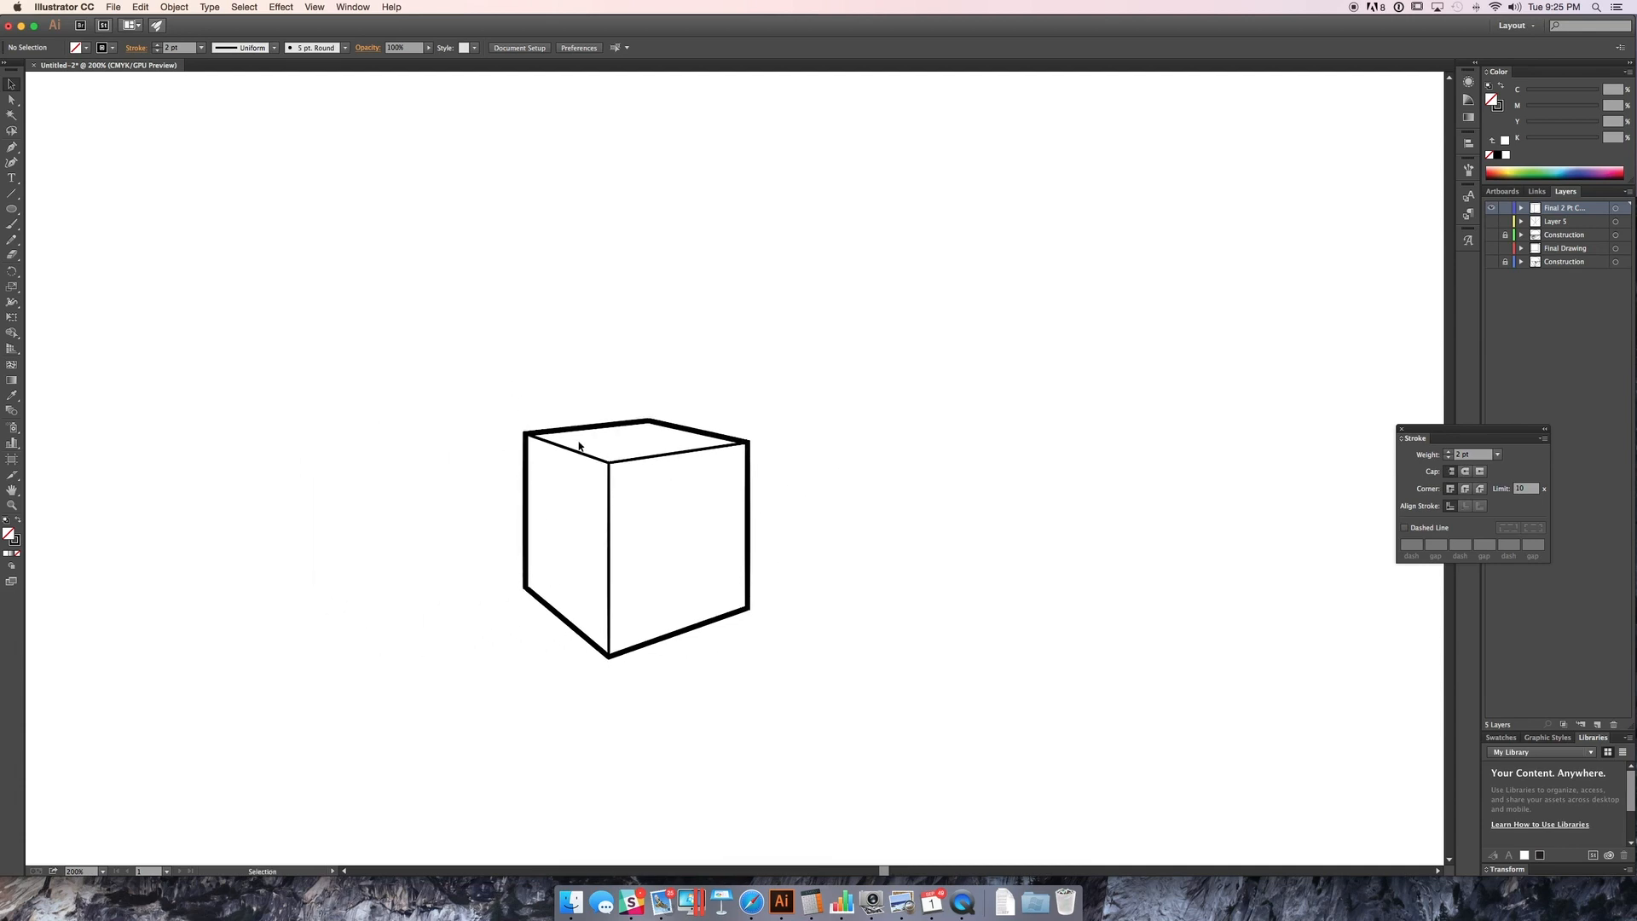
pyautogui.click(1491, 235)
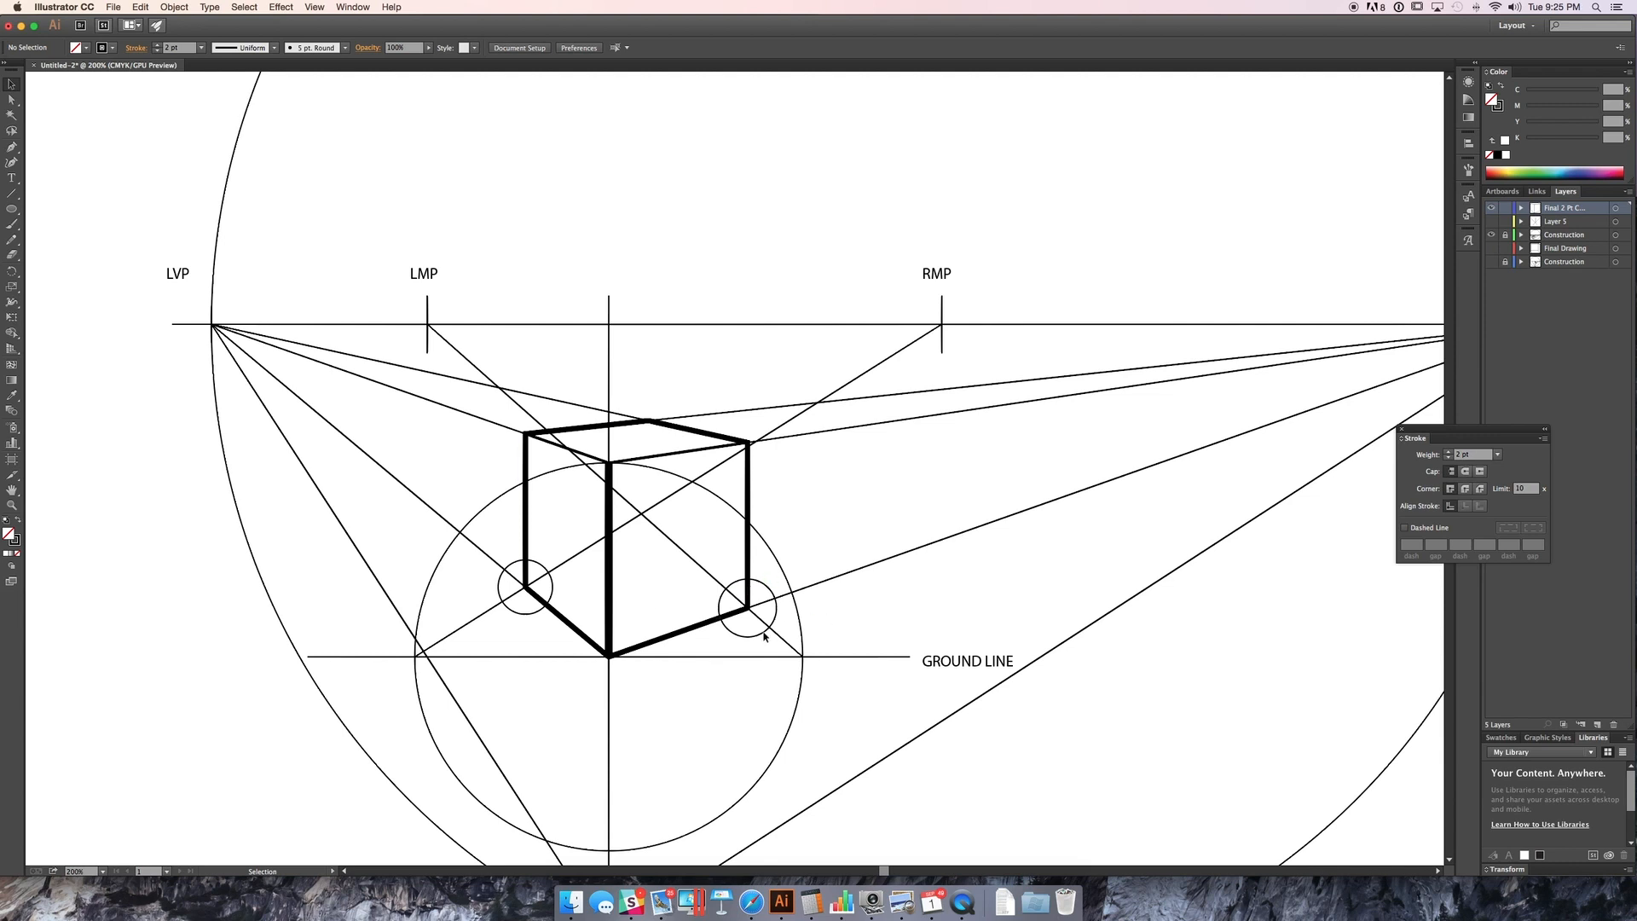
# Step: Draw a horizontal line about 53.5 mm long on the ground line, from the box's front bottom corner to the circle's right edge
pyautogui.hscroll(3, 768, 661)
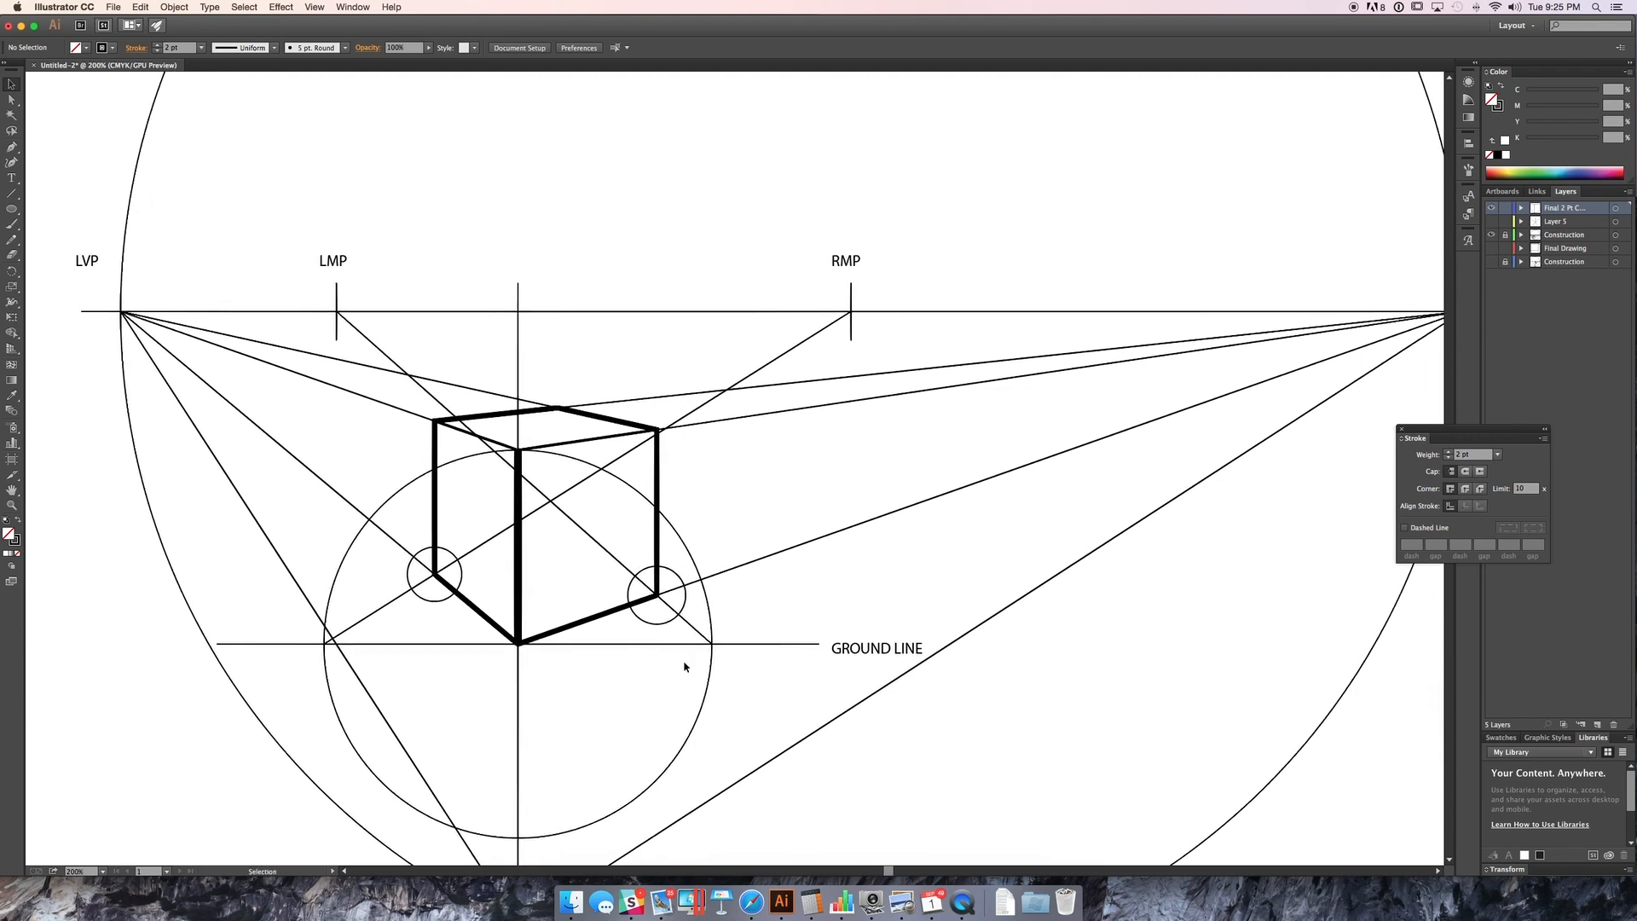
pyautogui.press('\\')
pyautogui.moveTo(517, 449); pyautogui.dragTo(713, 644)
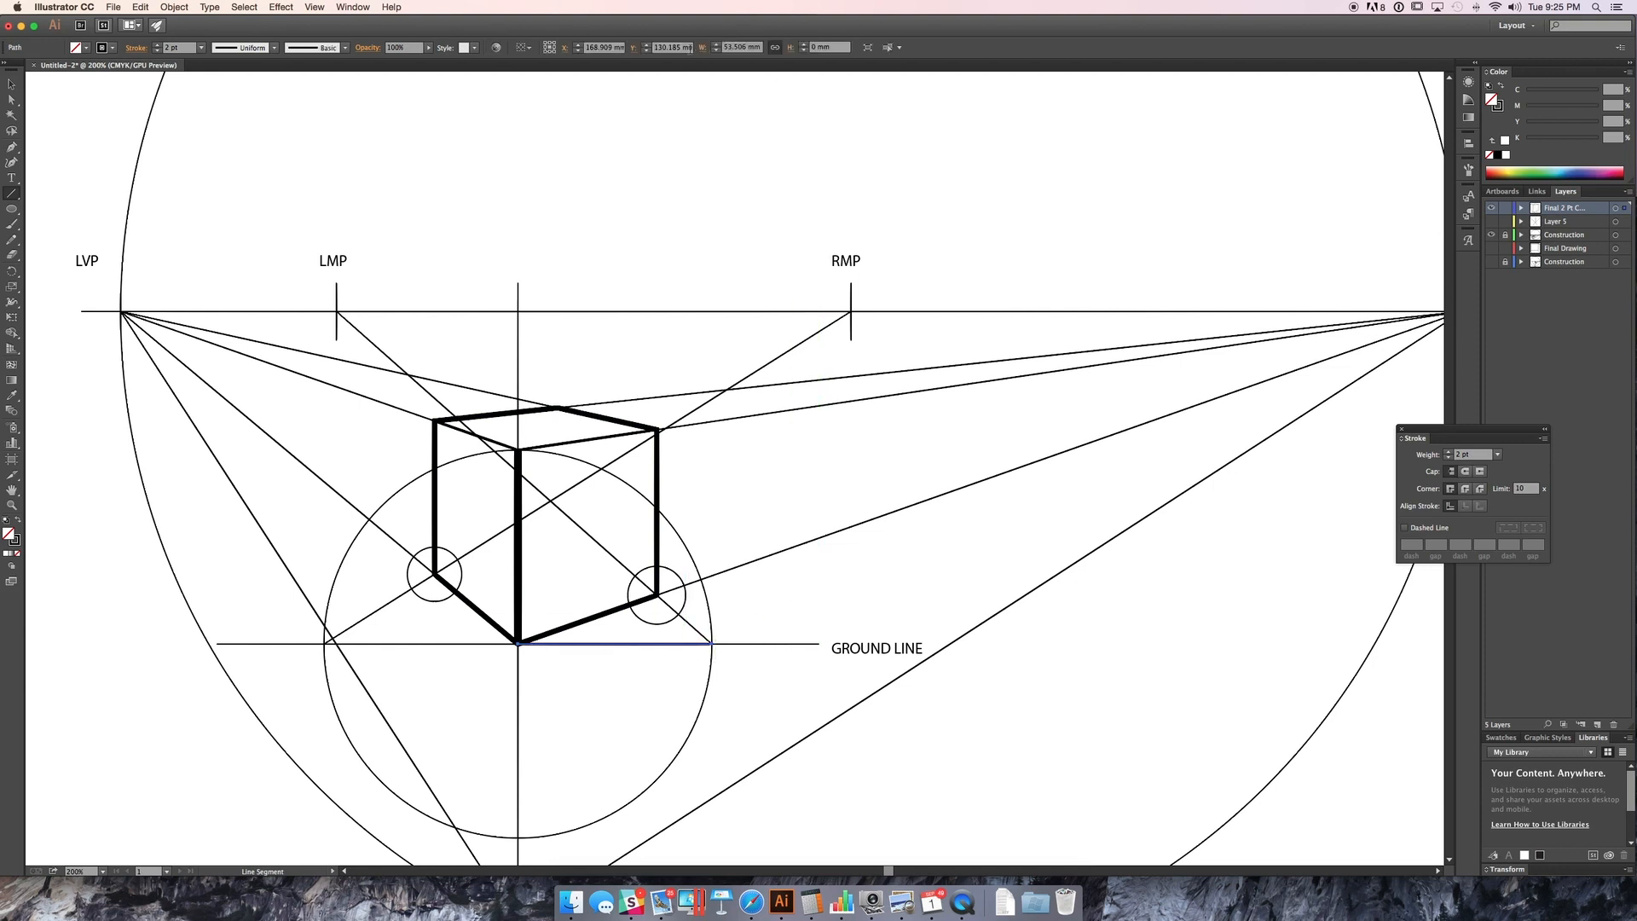
pyautogui.press('v')
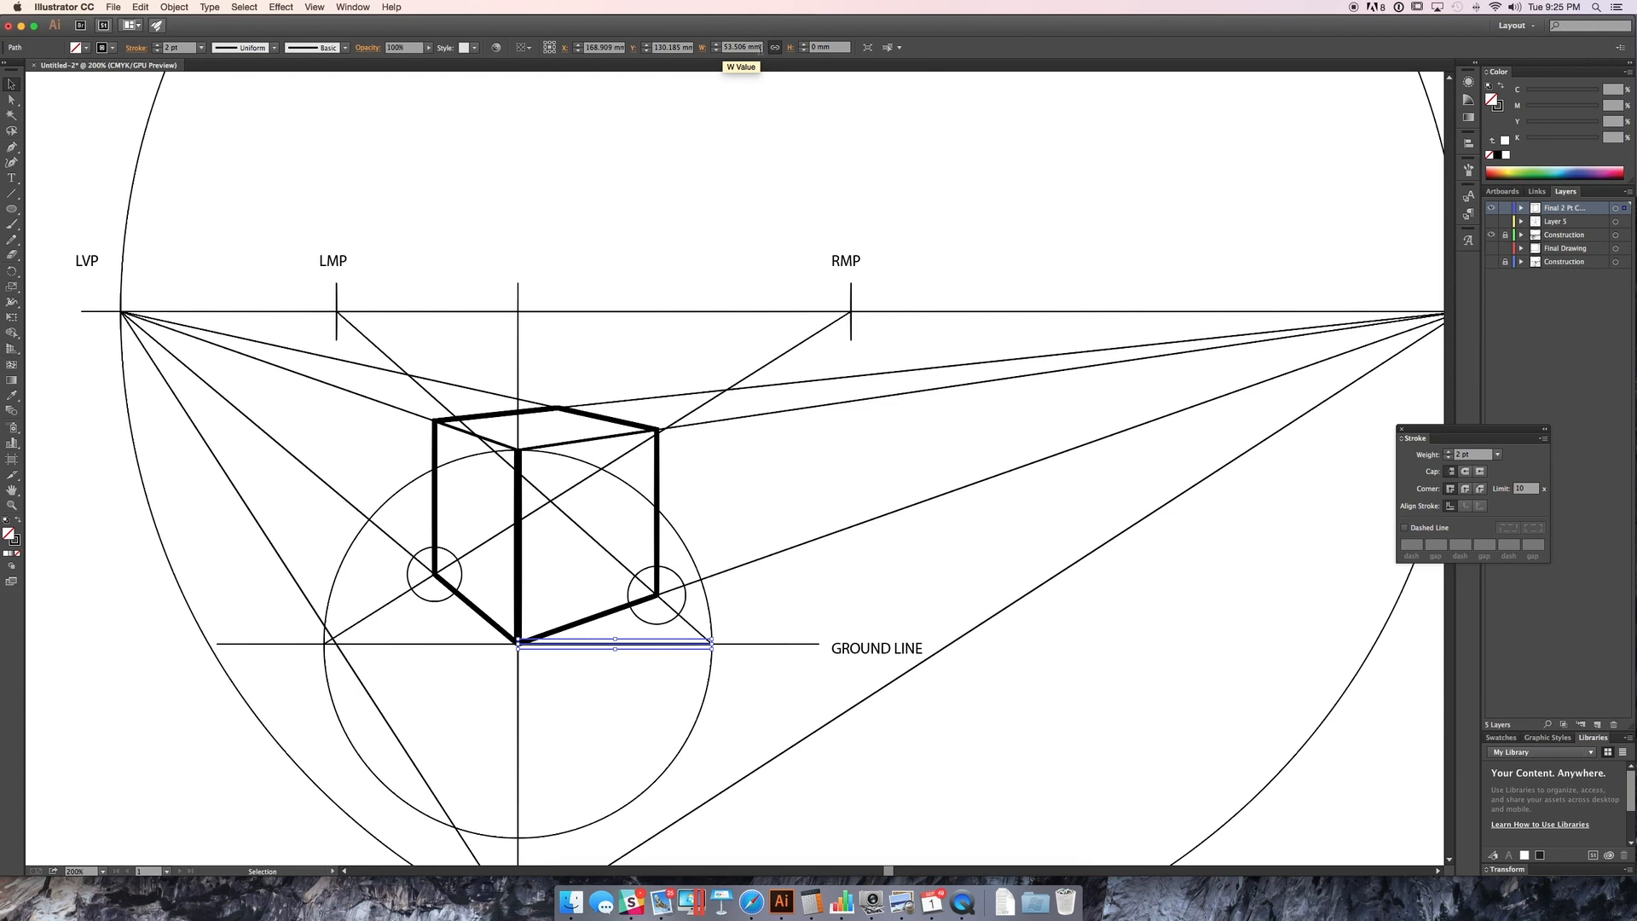
# Step: Change the general measurement units to inches and check the width of the line drawn along the ground line
pyautogui.press('super+k')
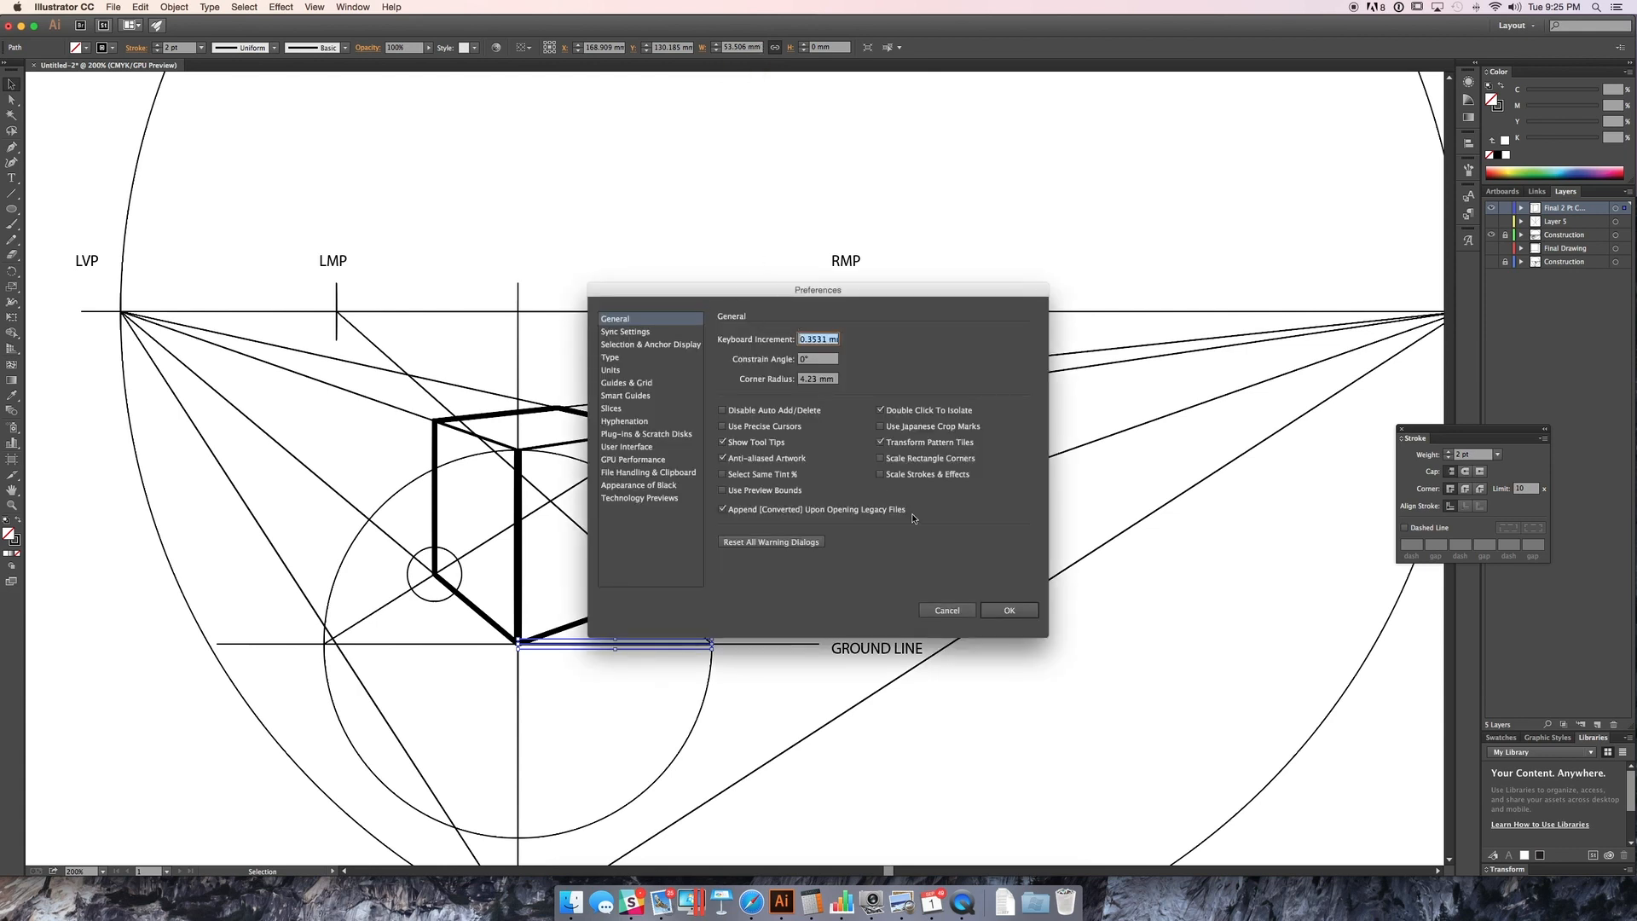
pyautogui.click(123, 6)
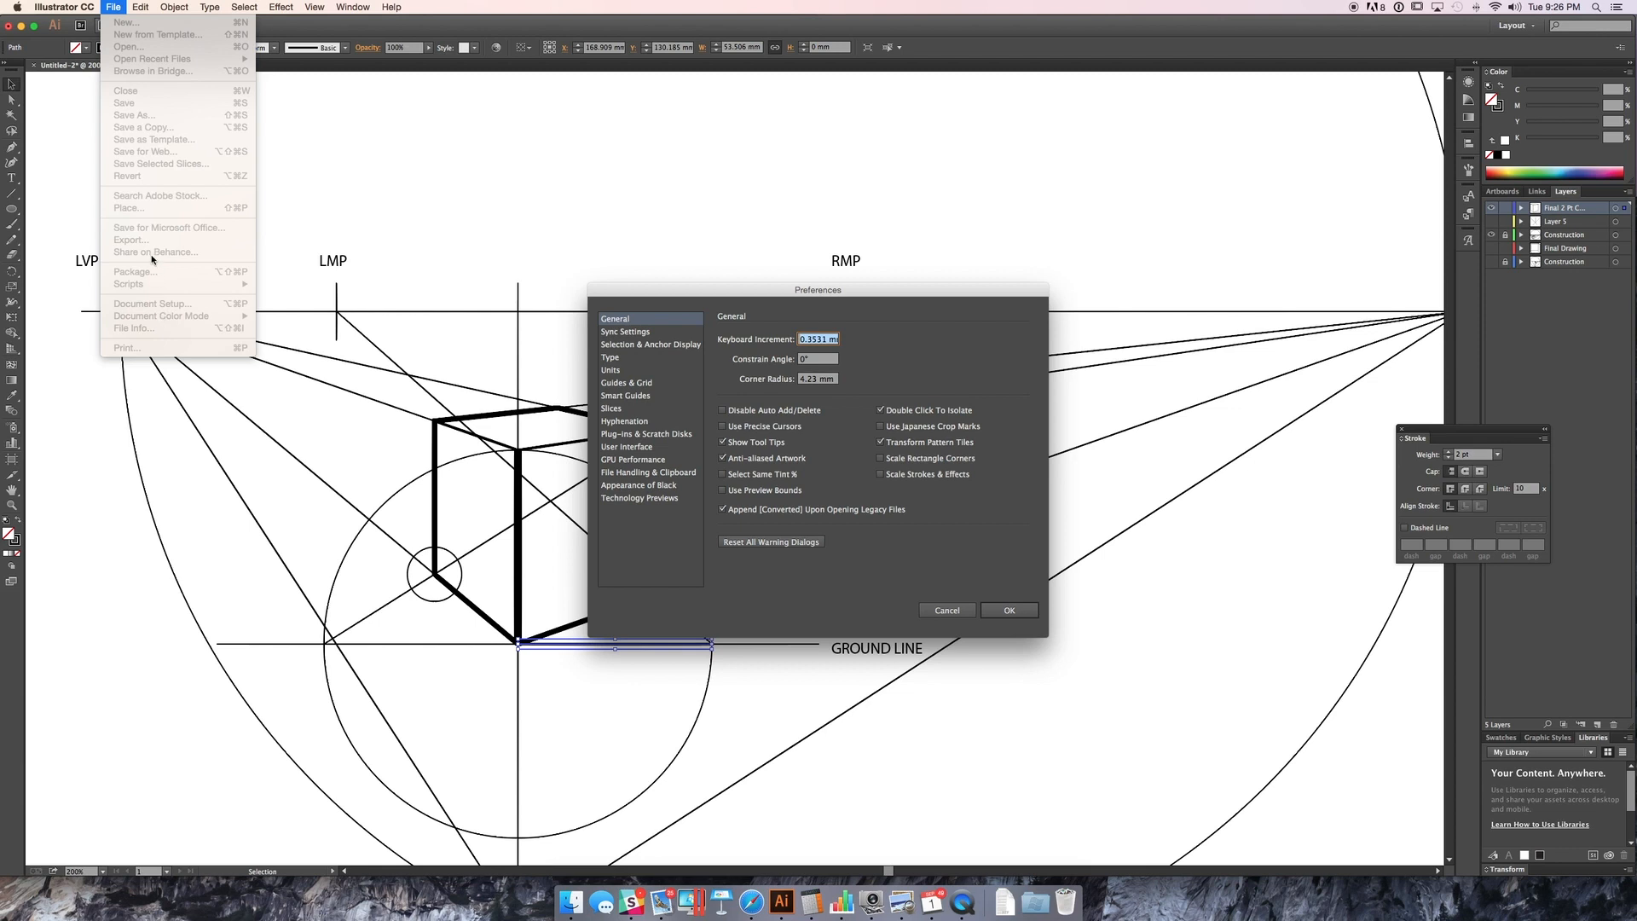
pyautogui.moveTo(145, 7)
pyautogui.click(126, 6)
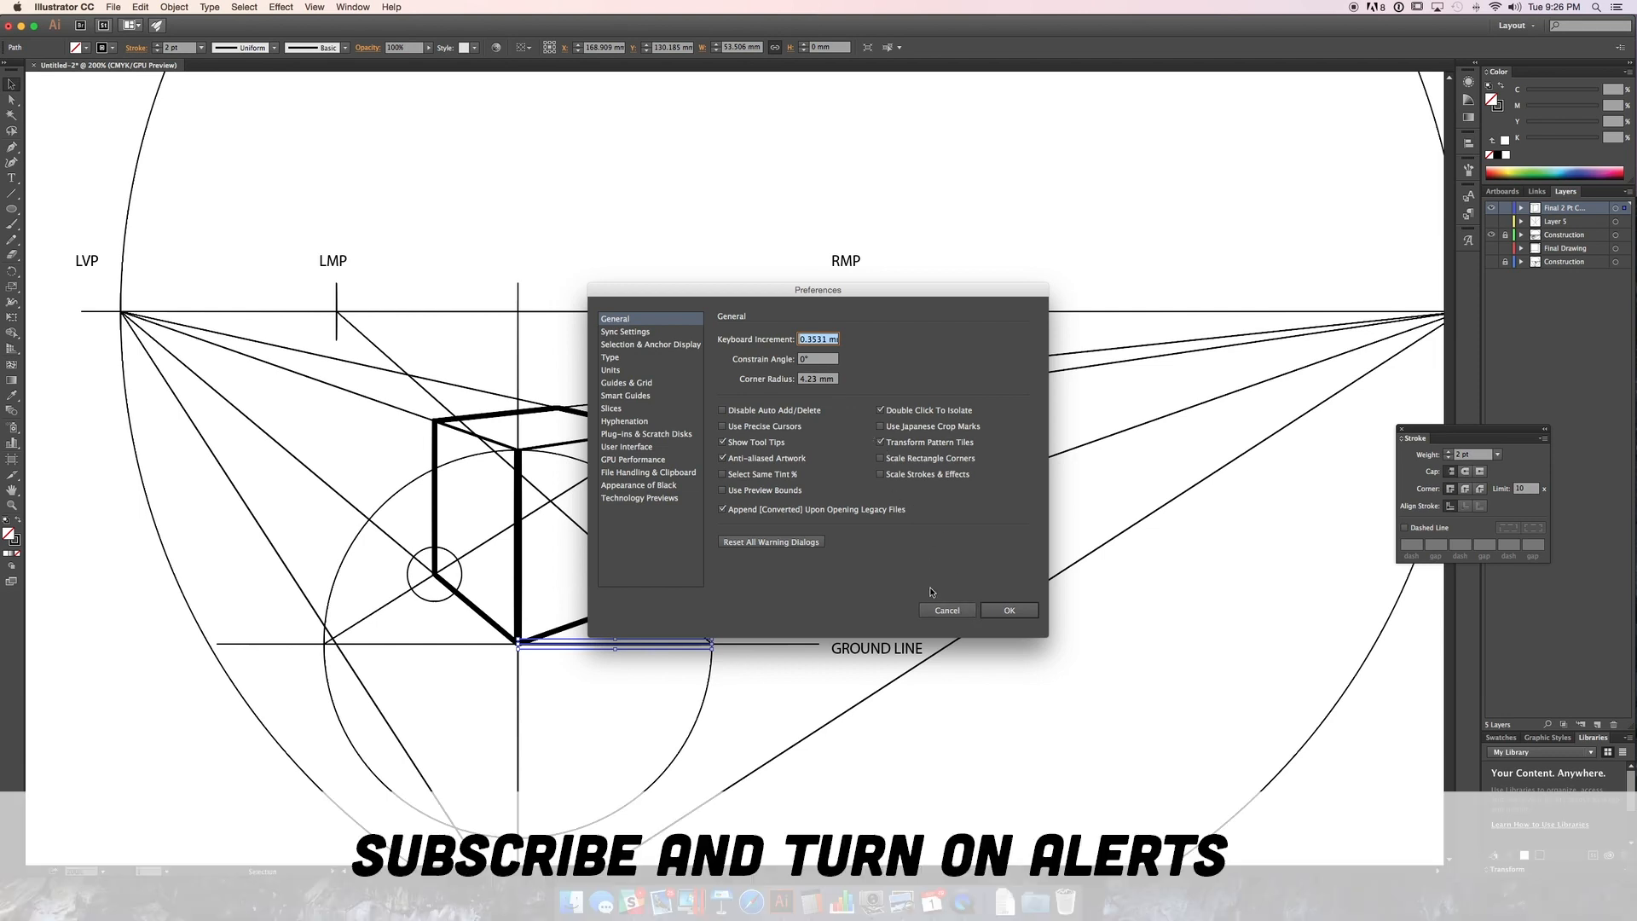
pyautogui.click(60, 6)
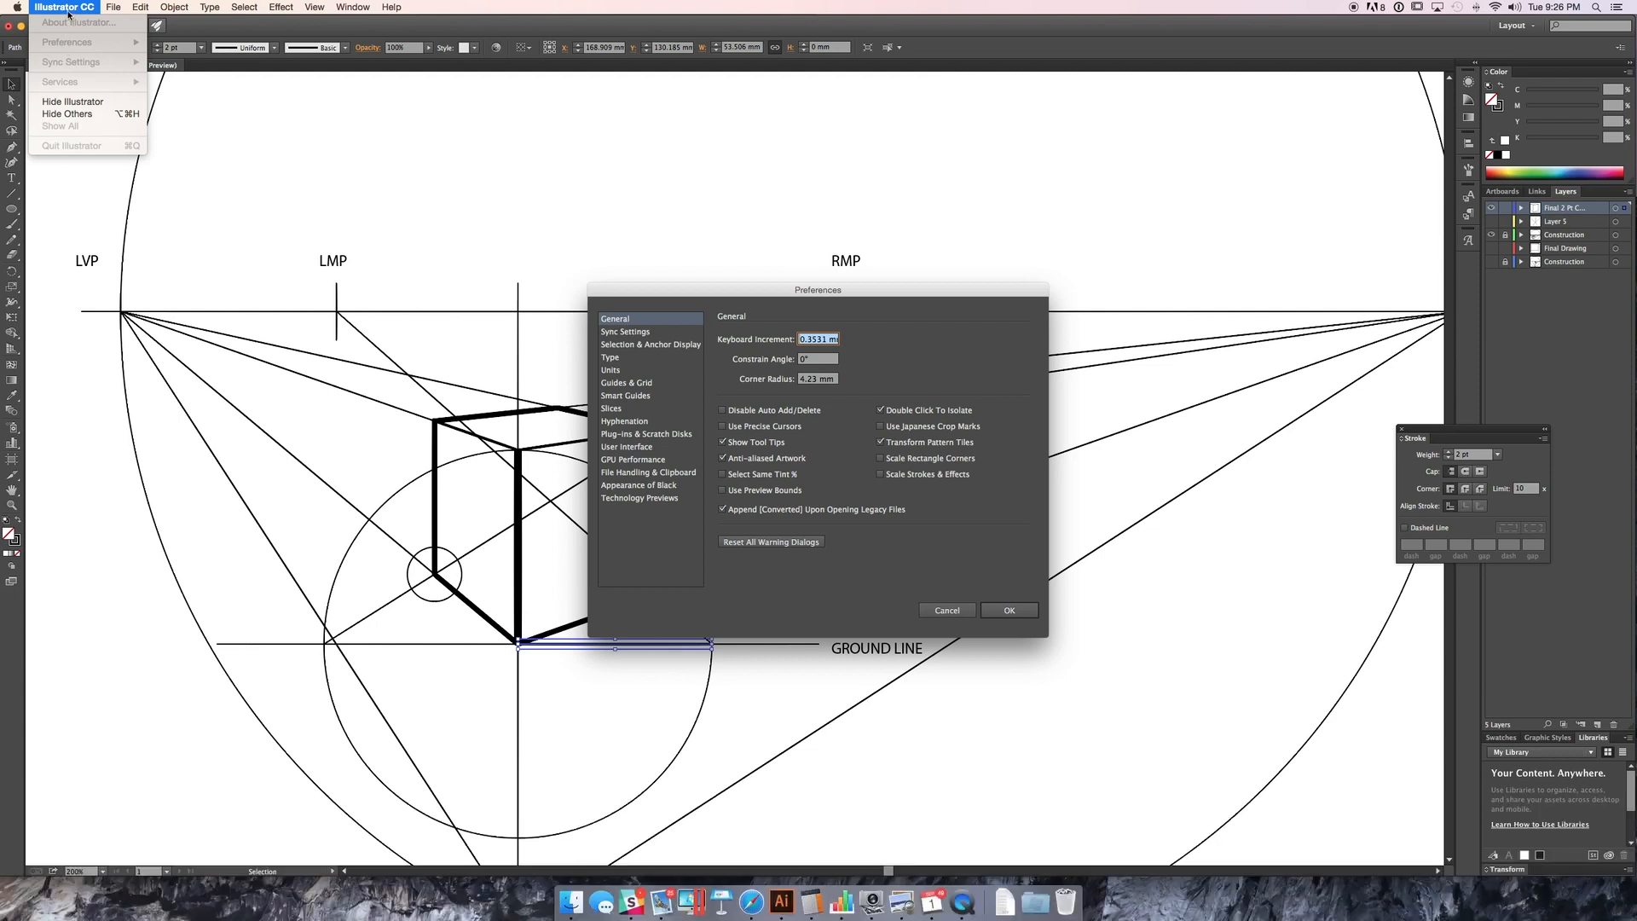
pyautogui.click(75, 4)
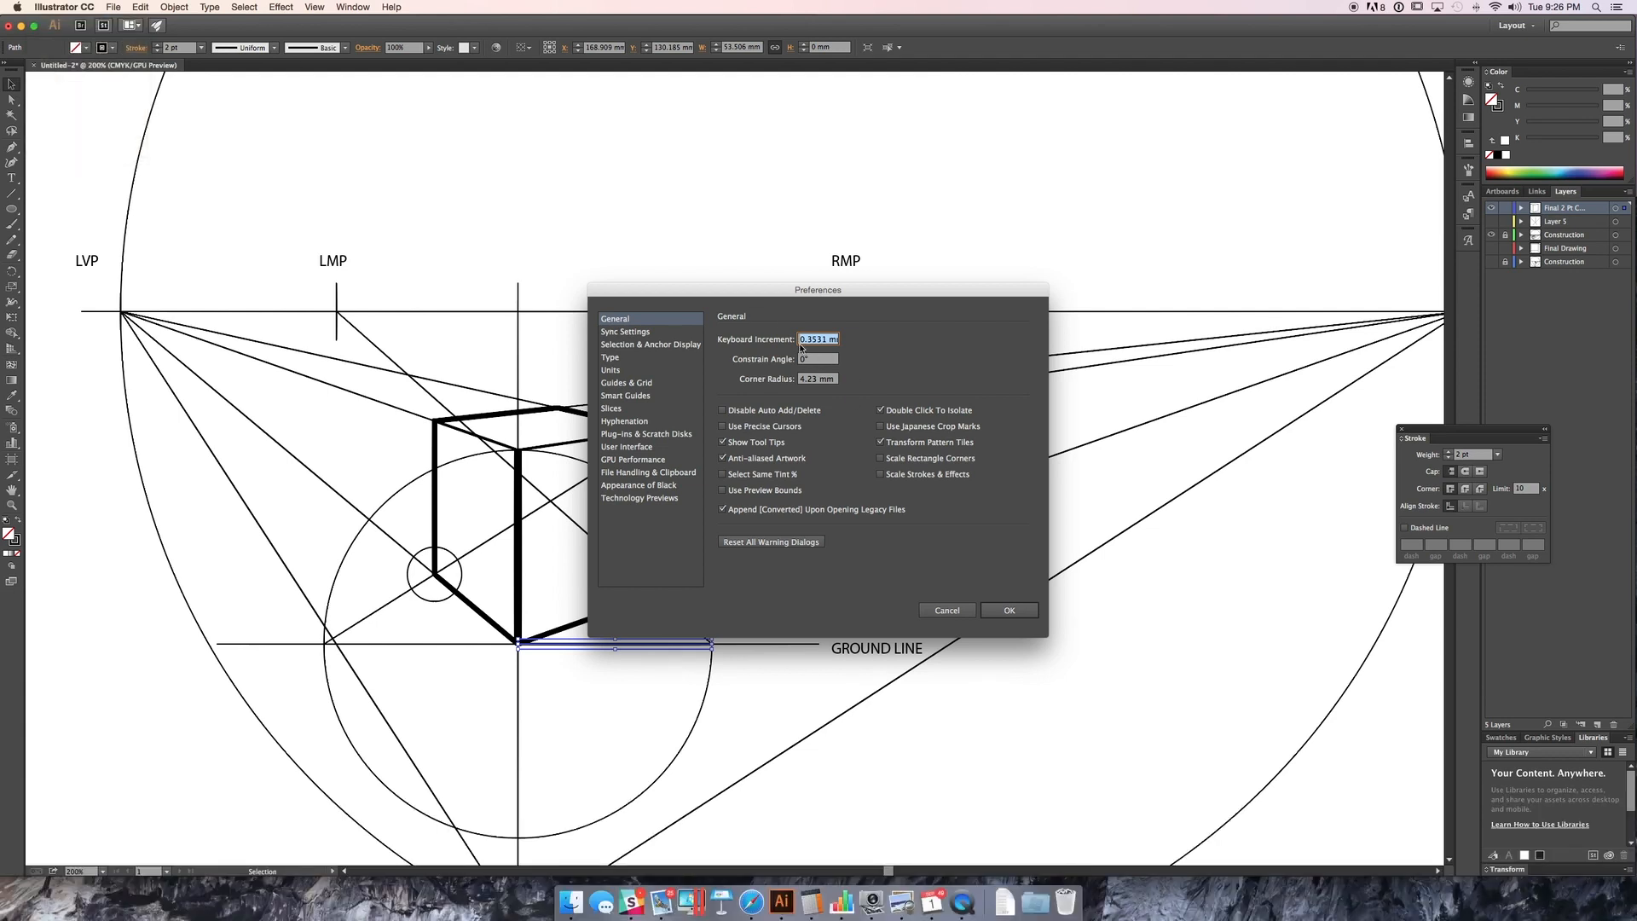
pyautogui.click(621, 372)
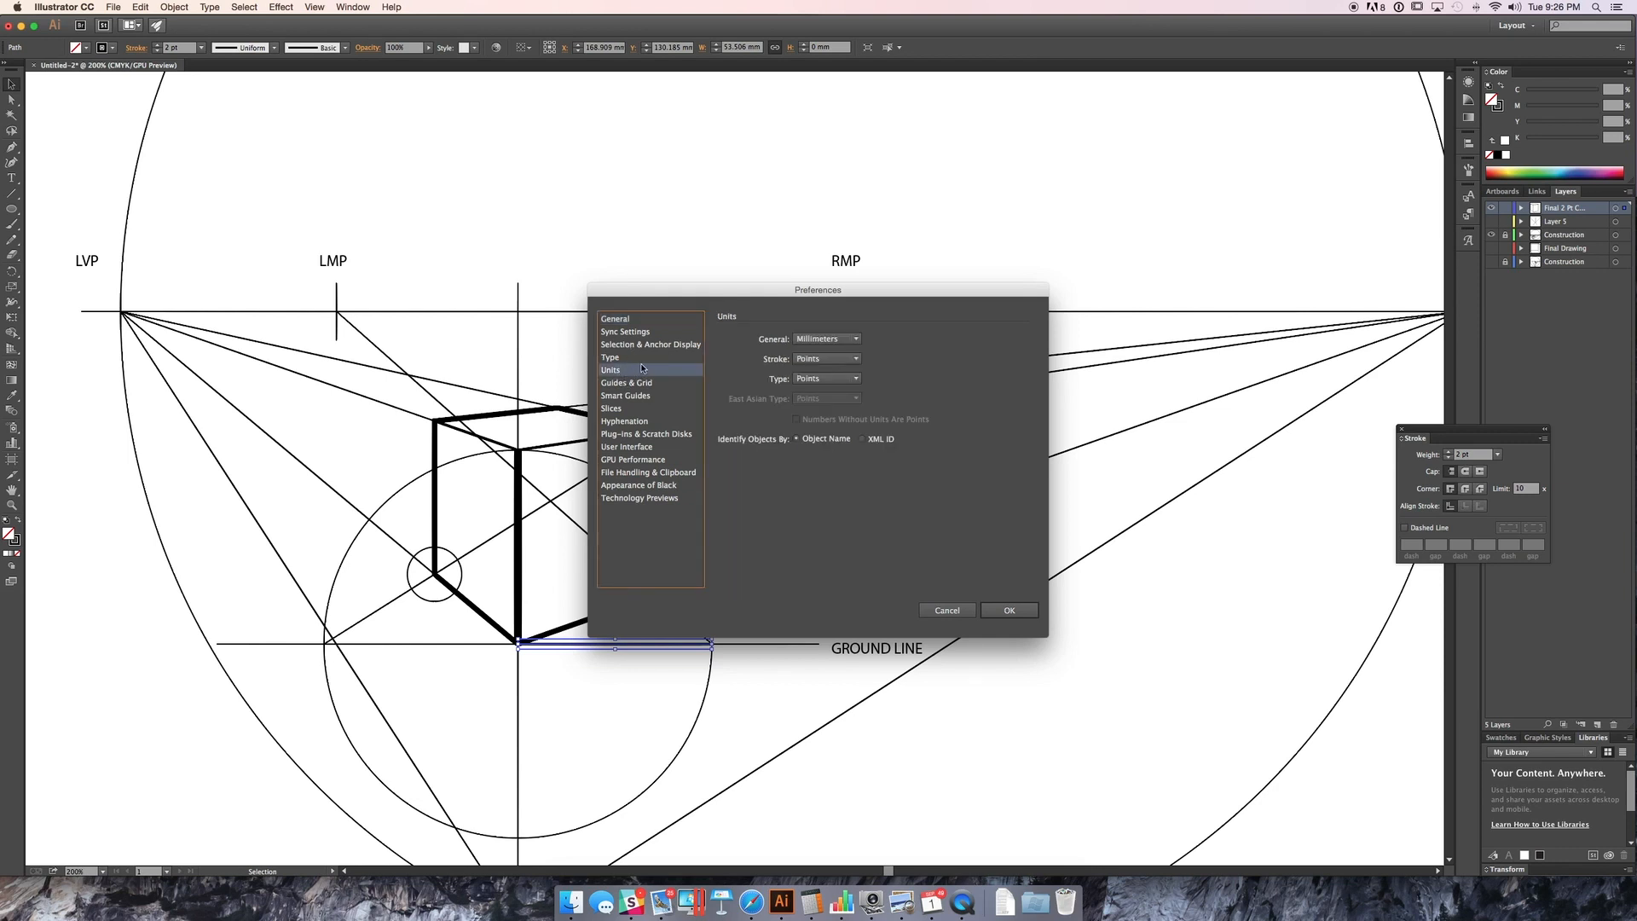
pyautogui.click(826, 338)
pyautogui.click(820, 362)
pyautogui.click(1009, 609)
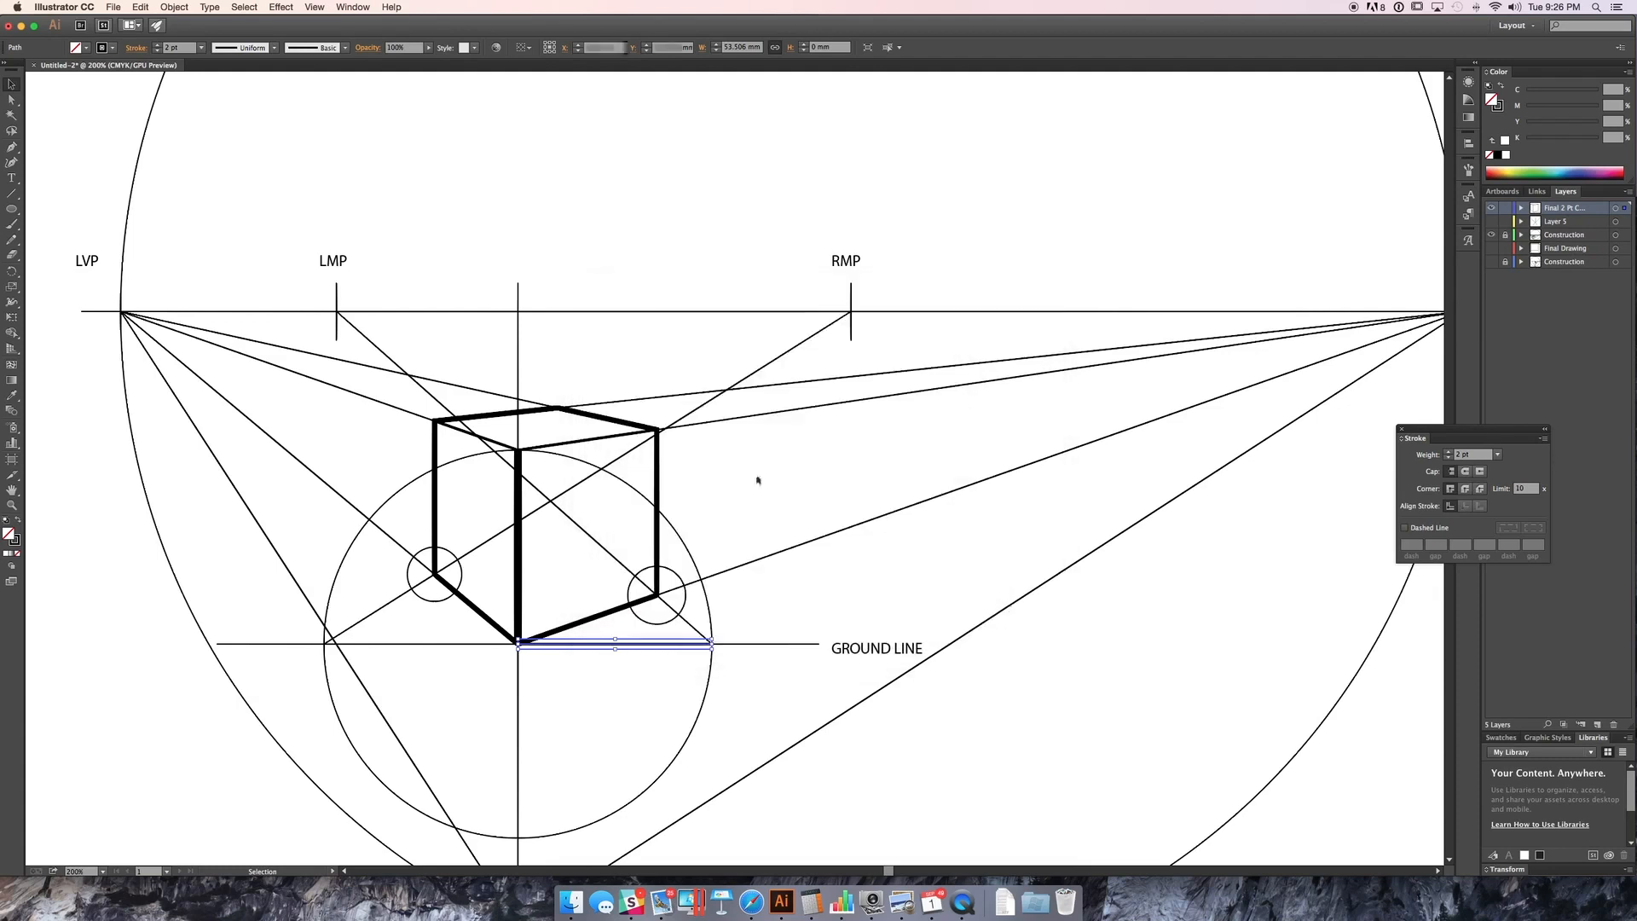
pyautogui.click(758, 47)
# Step: Delete the horizontal line drawn along the ground line, keeping the Construction layer hidden only while doing so
pyautogui.click(1492, 235)
pyautogui.click(727, 591)
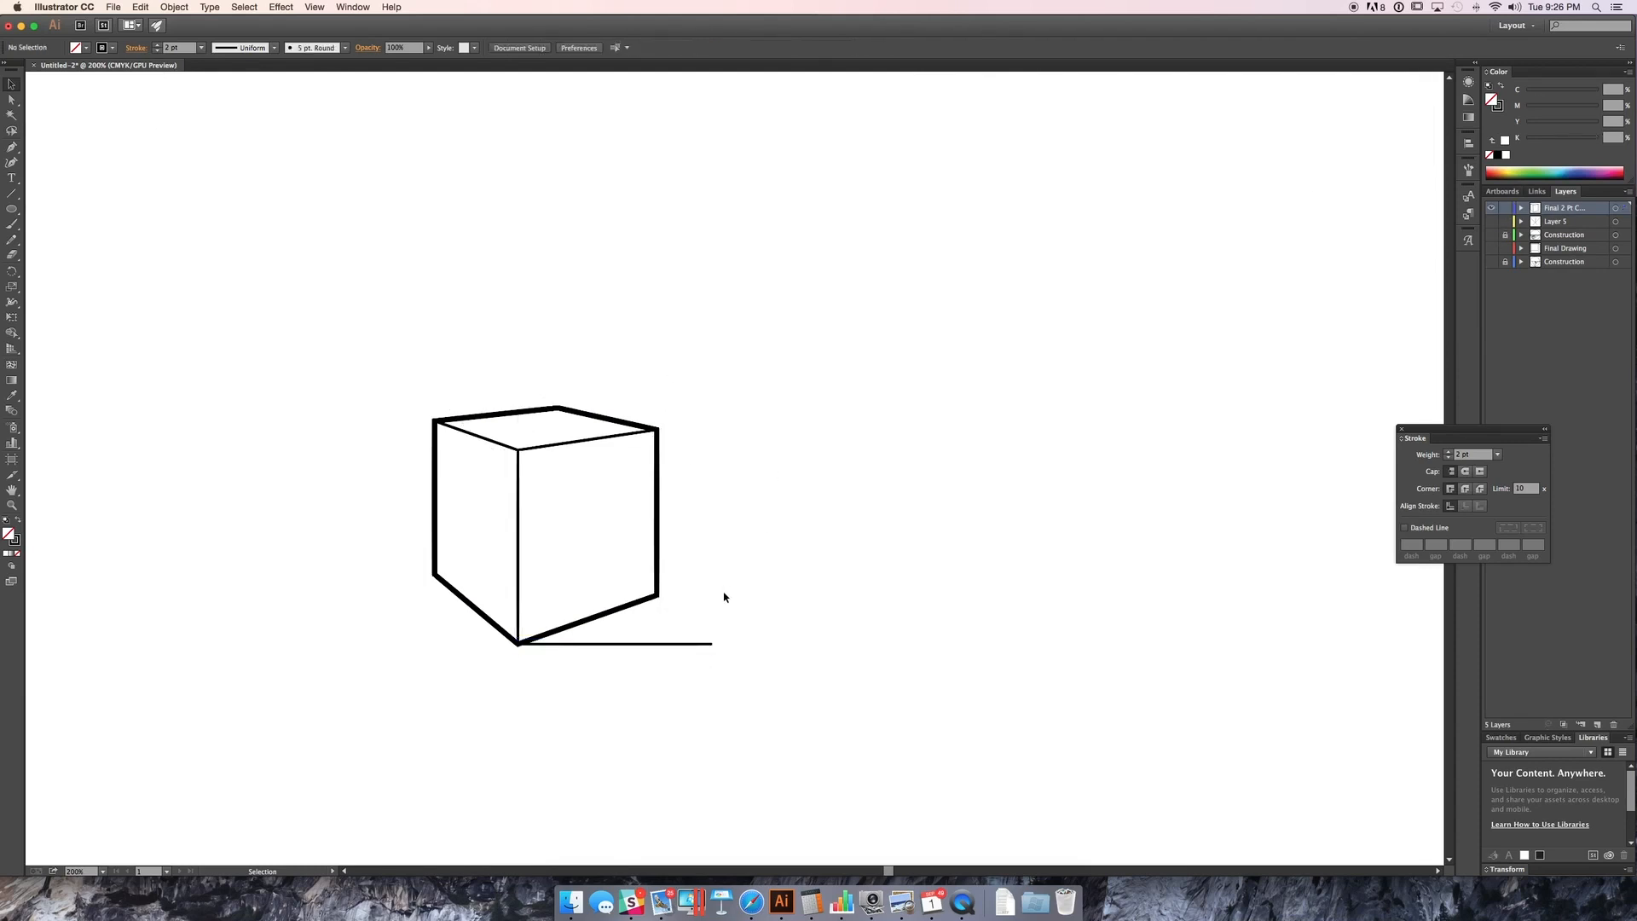
pyautogui.click(682, 644)
pyautogui.press('Delete')
pyautogui.moveTo(558, 358); pyautogui.dragTo(751, 289)
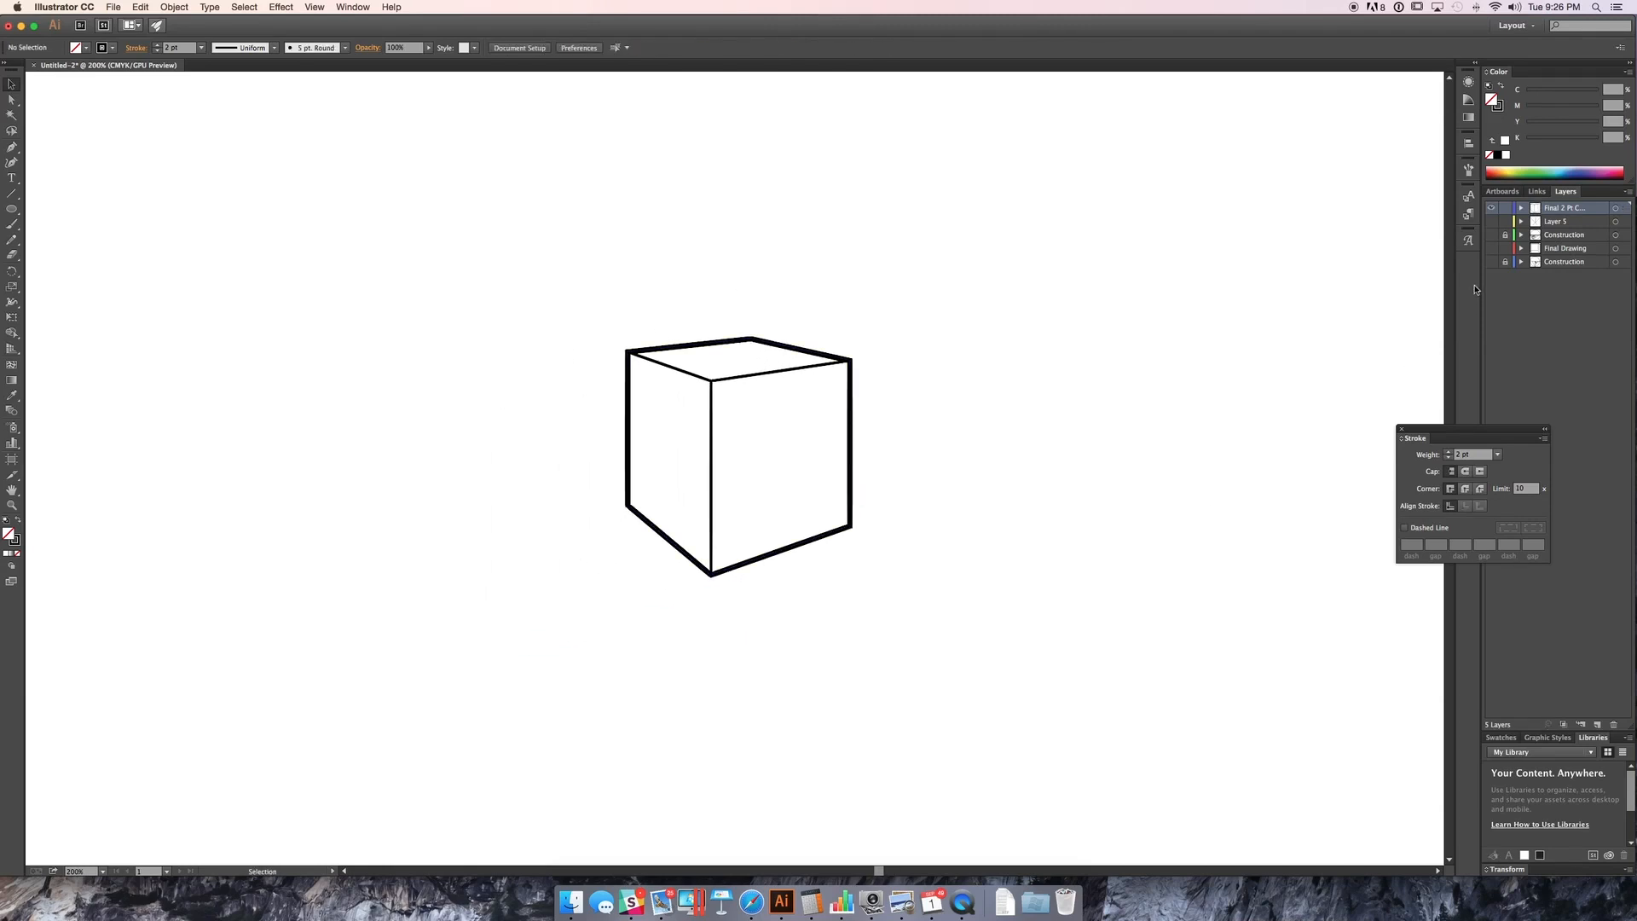
pyautogui.click(1491, 235)
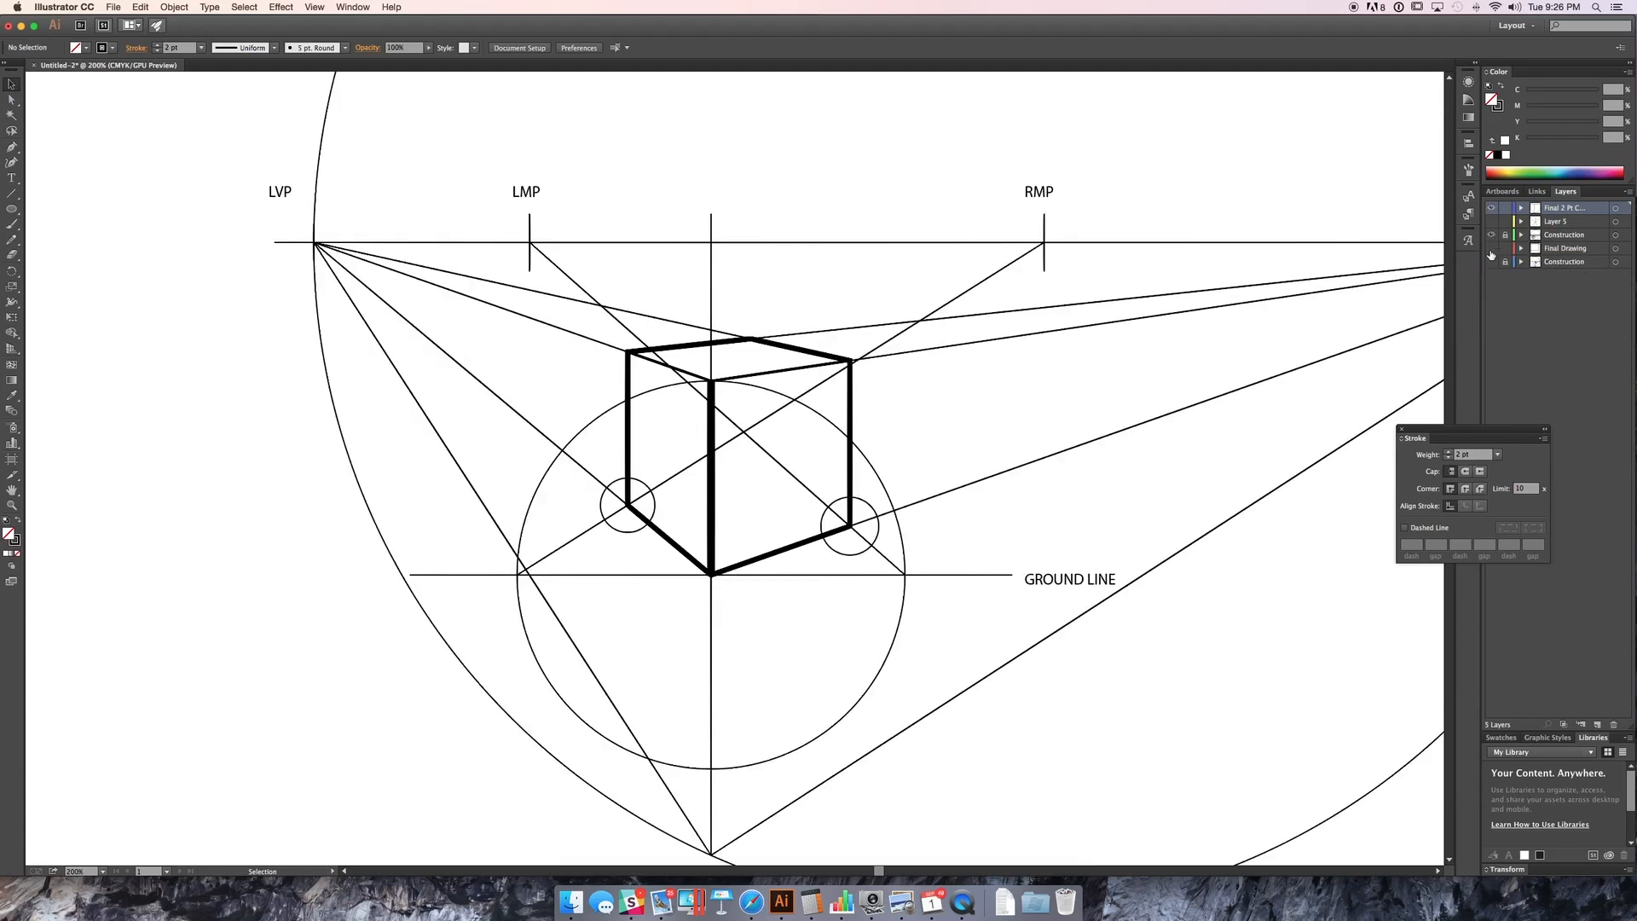
# Step: Draw a square about 1.53 in wide in the empty area above the horizon line
pyautogui.moveTo(873, 503)
pyautogui.mouseDown()
pyautogui.moveTo(739, 589)
pyautogui.moveTo(716, 629)
pyautogui.mouseUp()
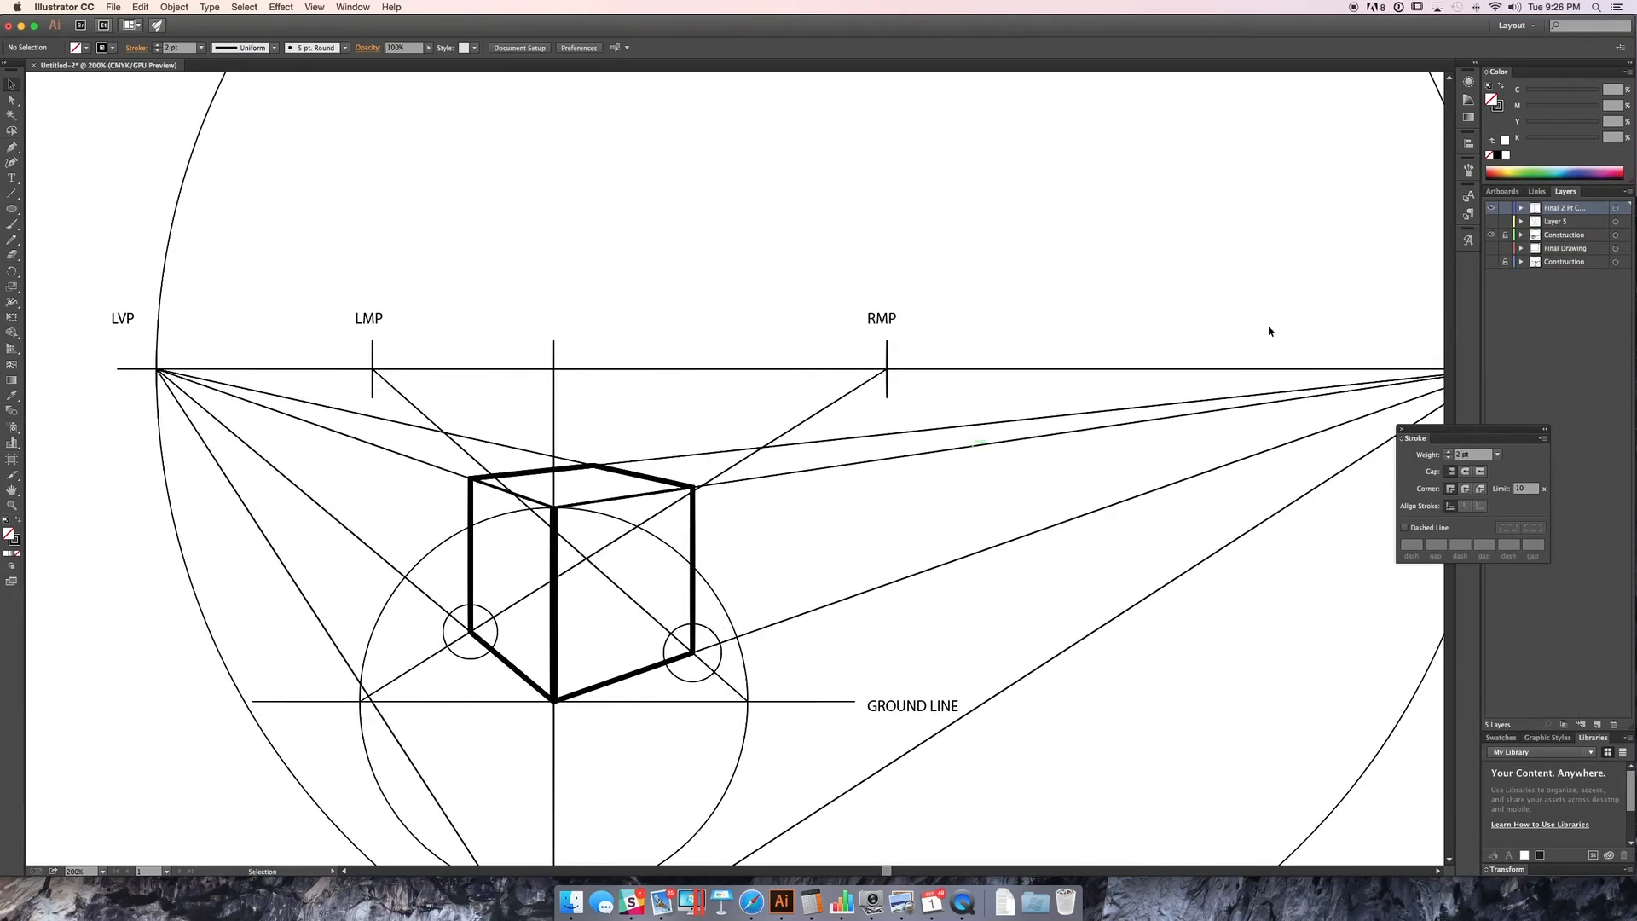
pyautogui.press('super+shift+s')
pyautogui.press('Escape')
pyautogui.scroll(6, 697, 188)
pyautogui.press('m')
pyautogui.moveTo(435, 262)
pyautogui.mouseDown()
pyautogui.moveTo(603, 482)
pyautogui.moveTo(555, 431)
pyautogui.moveTo(549, 369)
pyautogui.moveTo(578, 403)
pyautogui.mouseUp()
# Step: Divide the square into four equal quarters with a vertical and a horizontal line through its centre
pyautogui.press('\\')
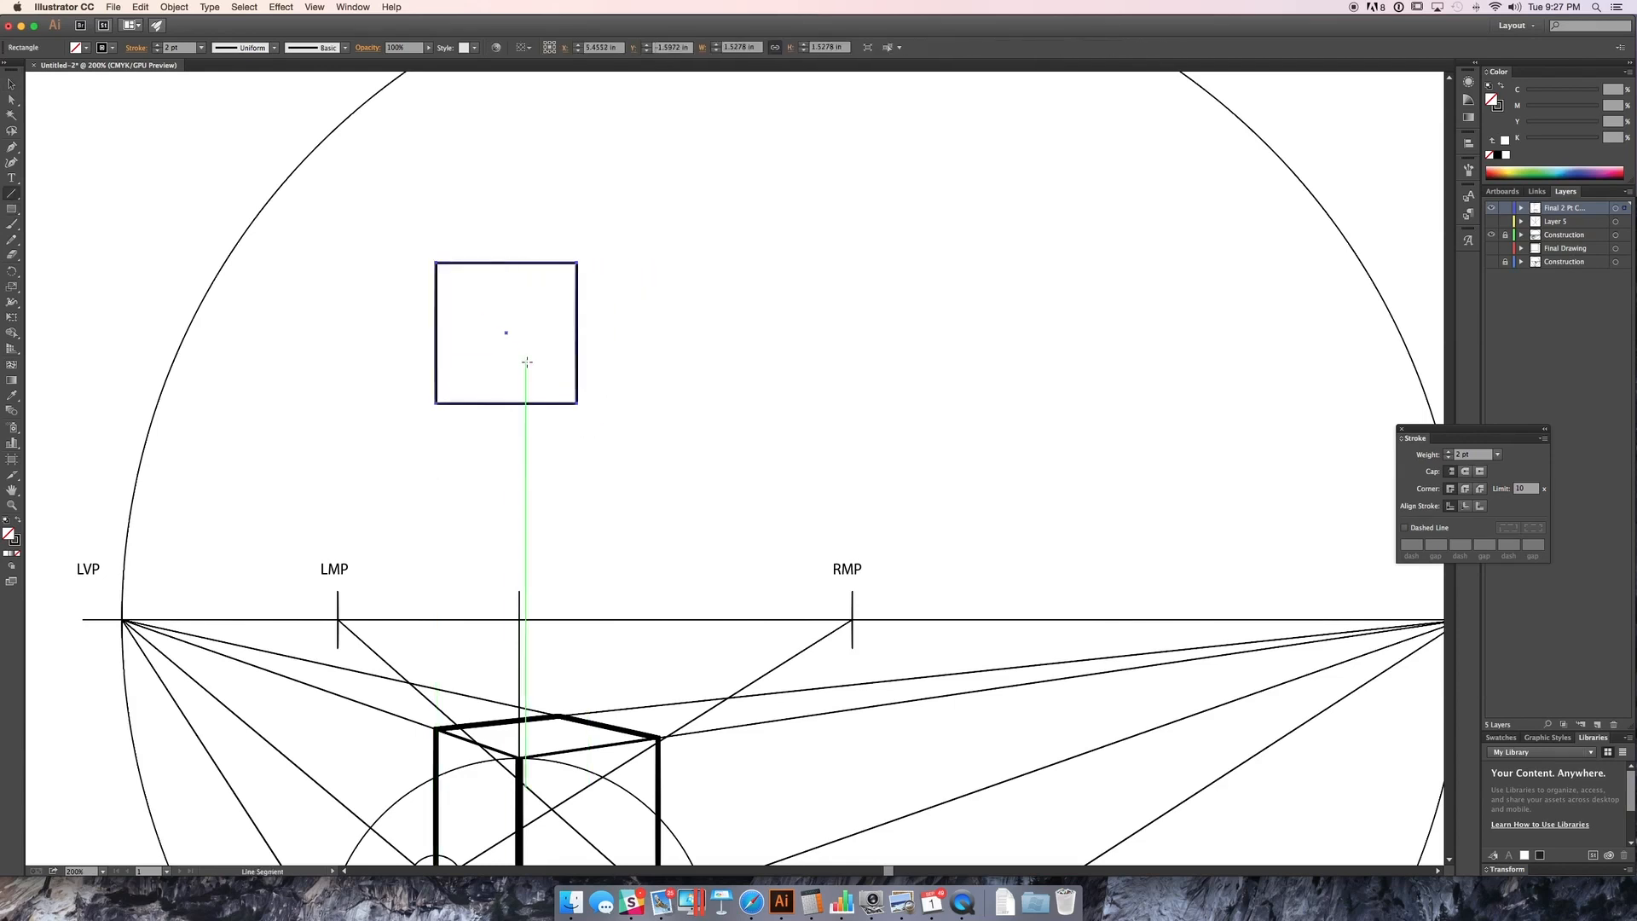
pyautogui.moveTo(506, 333); pyautogui.dragTo(507, 263)
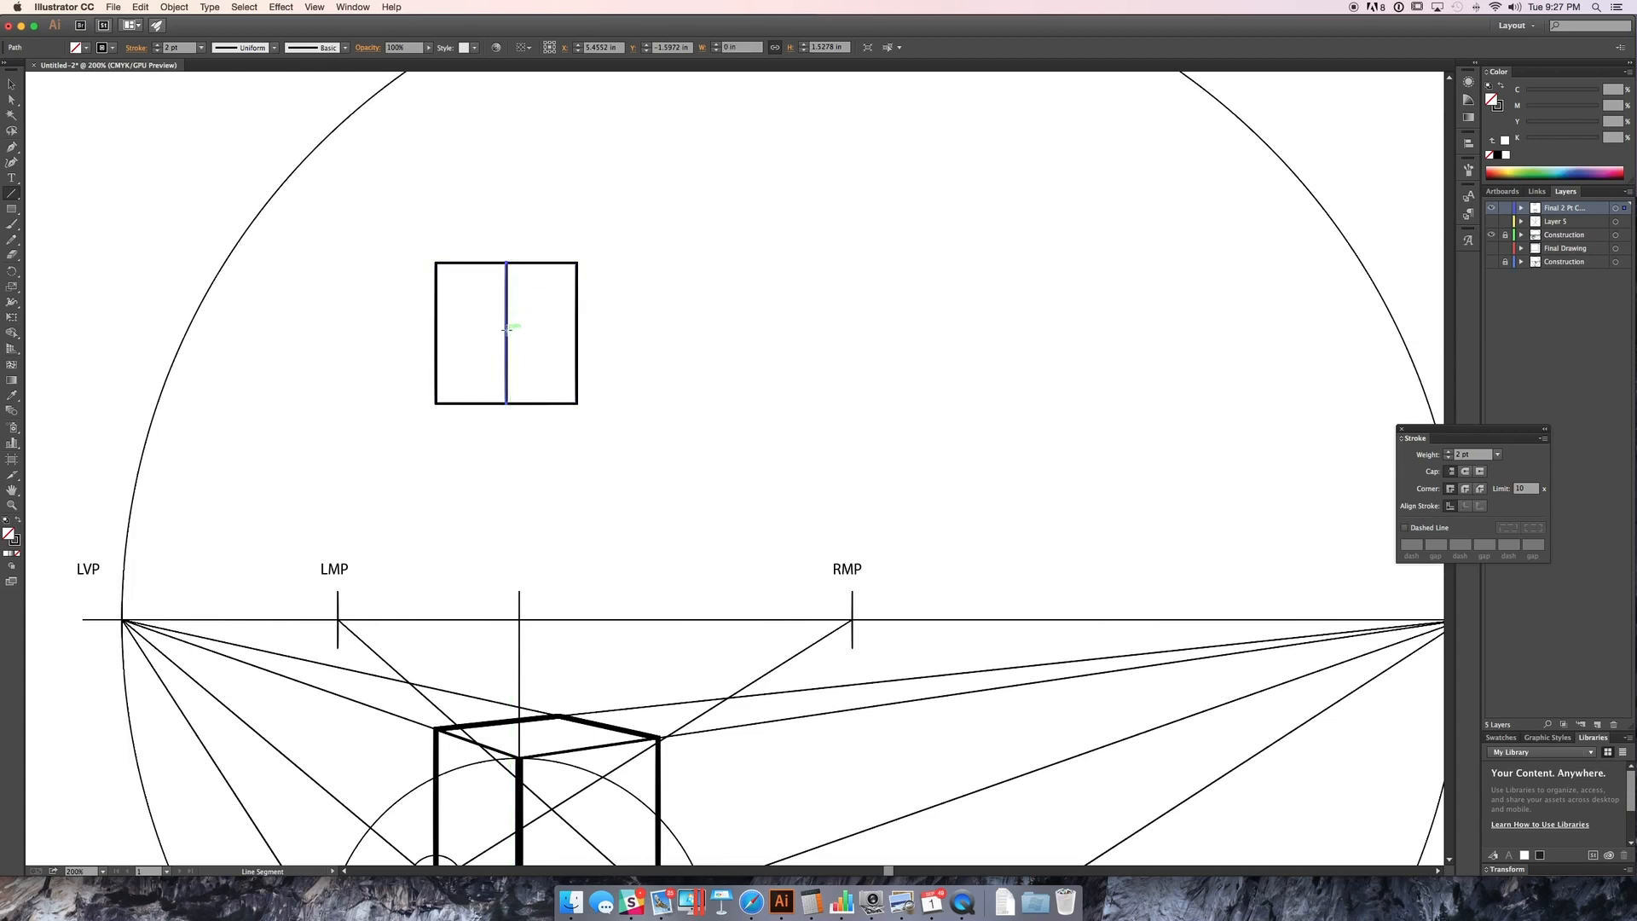
pyautogui.moveTo(508, 331); pyautogui.dragTo(577, 333)
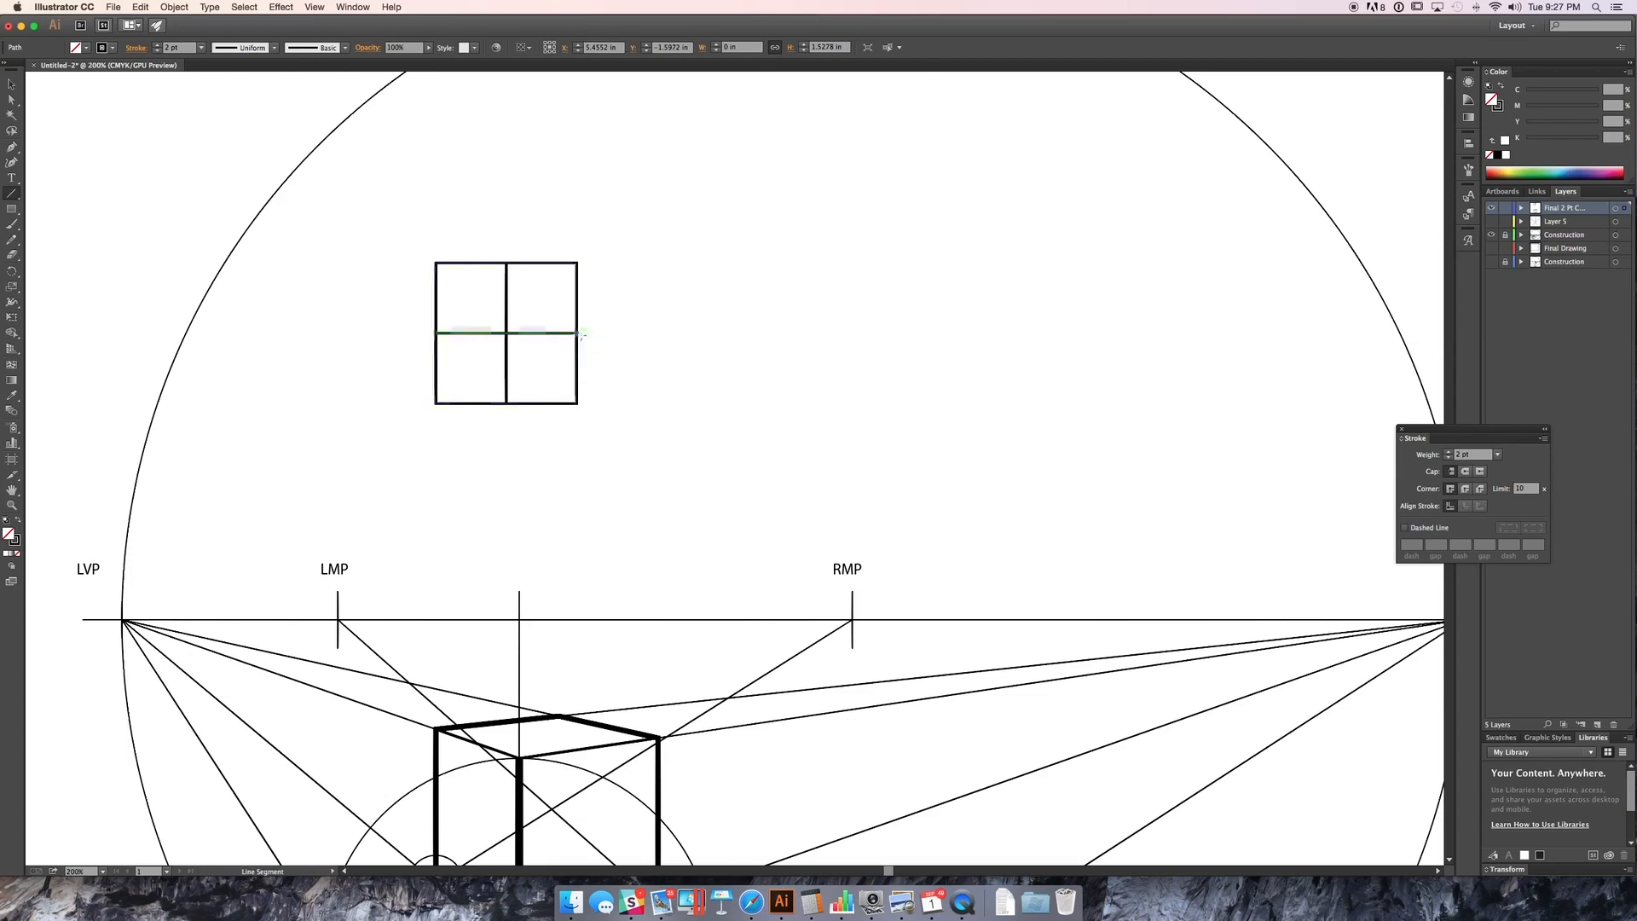
pyautogui.press('v')
pyautogui.click(463, 371)
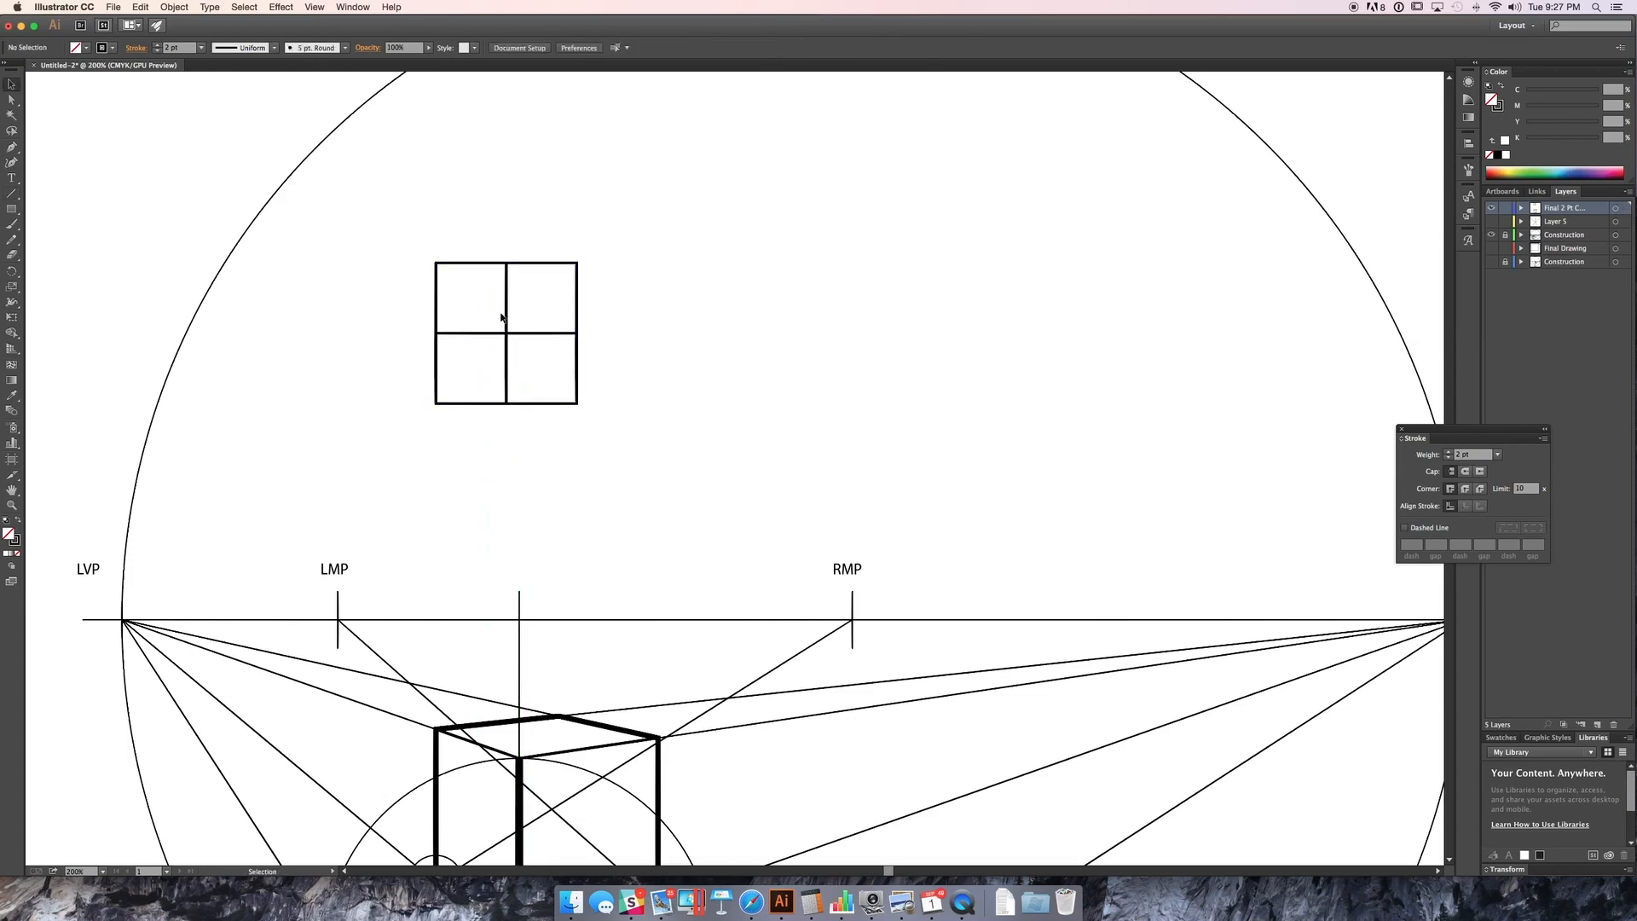
# Step: Draw a diagonal line from the square's top left corner to the midpoint of its right side
pyautogui.press('\\')
pyautogui.moveTo(436, 262); pyautogui.dragTo(578, 332)
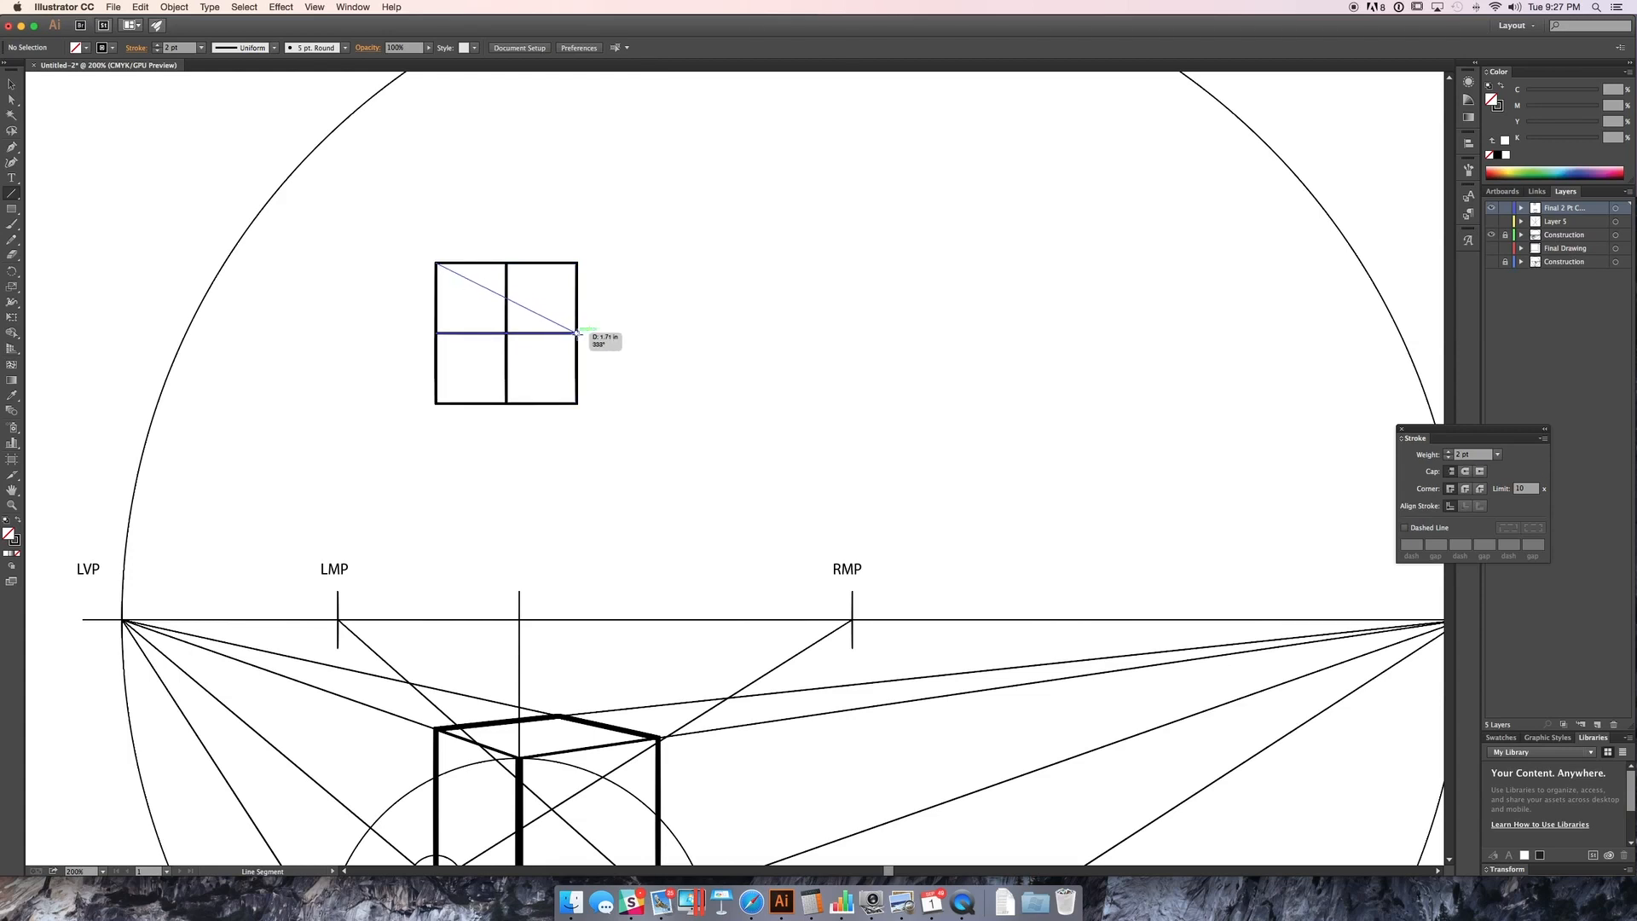
pyautogui.moveTo(577, 333); pyautogui.dragTo(578, 333)
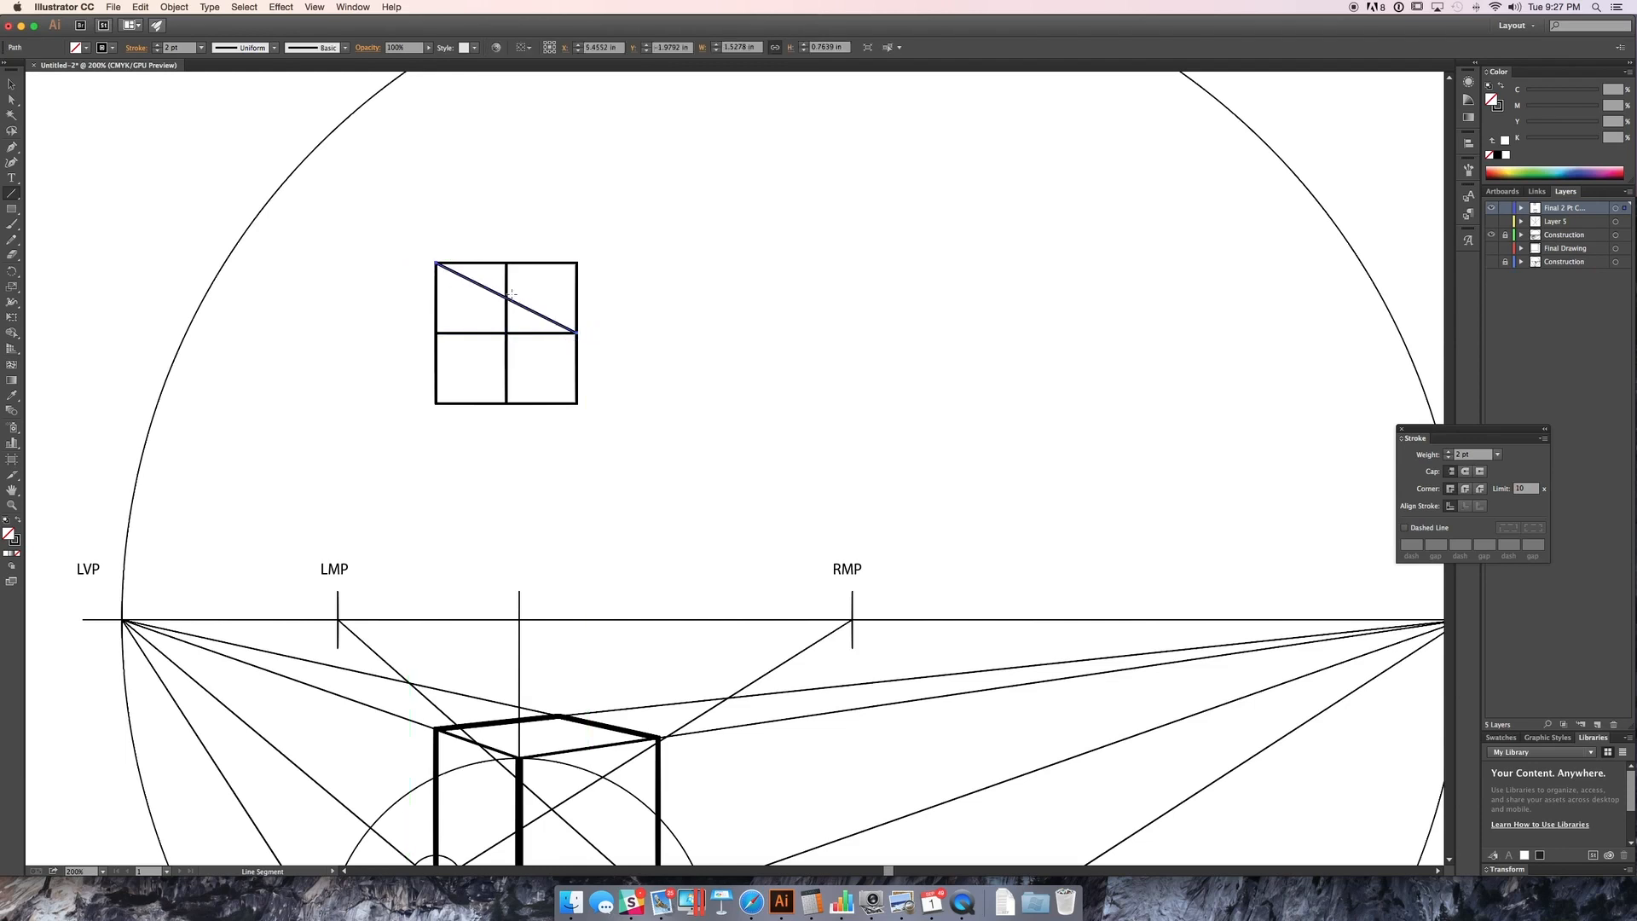
pyautogui.press('v')
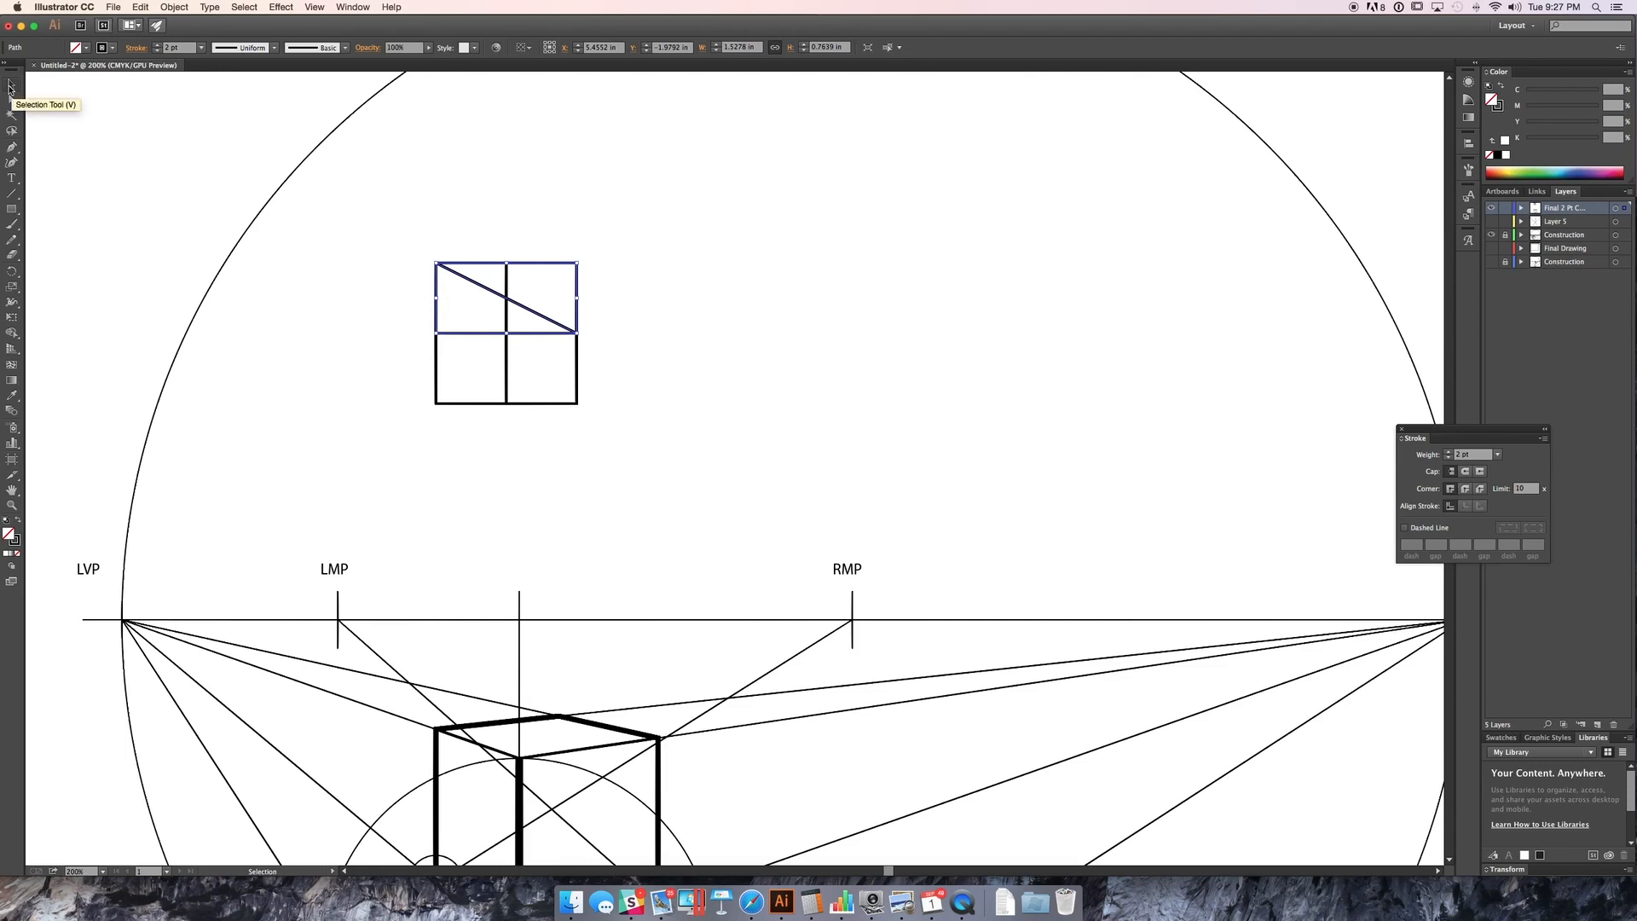
pyautogui.click(662, 301)
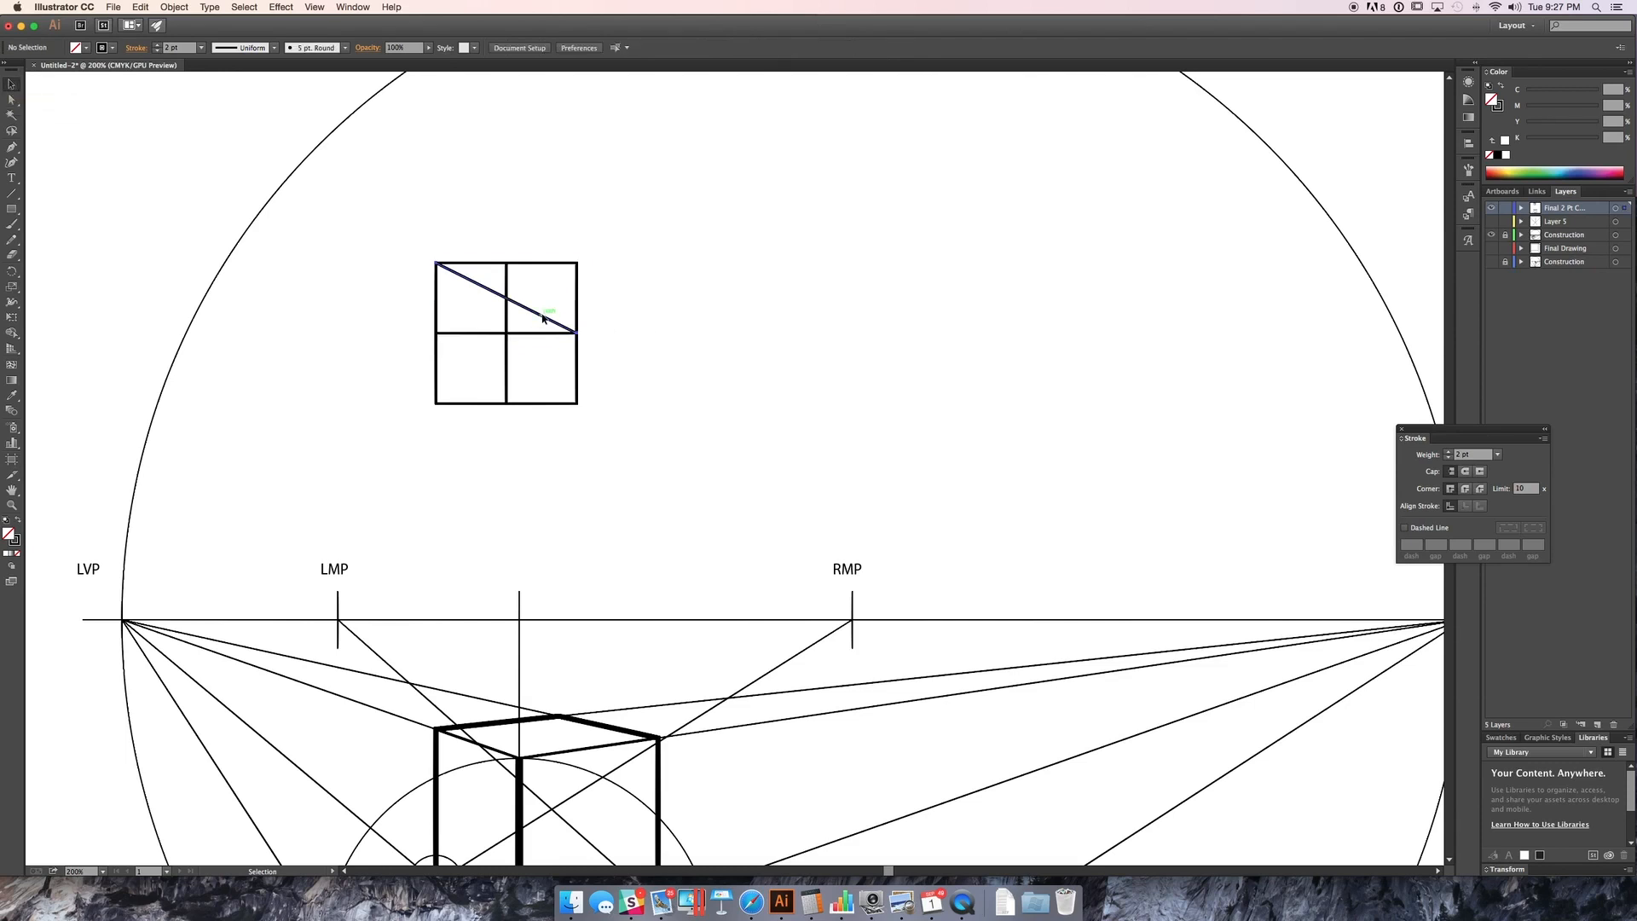
# Step: Extend the diagonal at the same angle beyond the square's right side until it spans about 4.09 in horizontally
pyautogui.click(543, 318)
pyautogui.moveTo(577, 333); pyautogui.dragTo(817, 454)
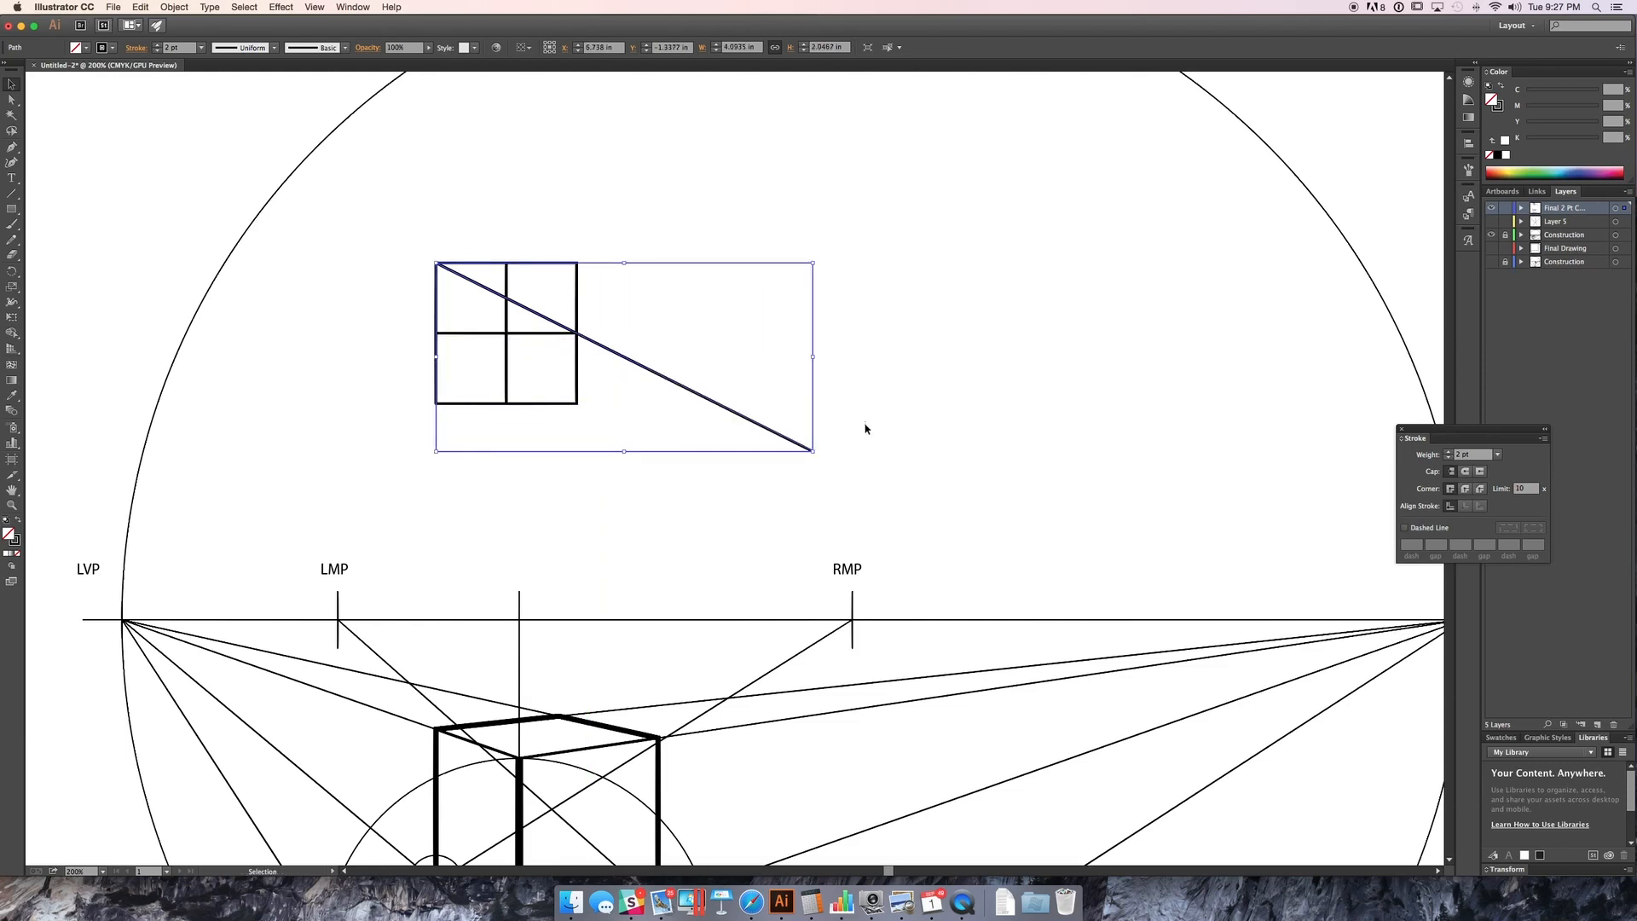
pyautogui.click(865, 429)
# Step: Draw a horizontal line about 2.5 in long from the square's bottom right corner, crossing the extended diagonal
pyautogui.press('\\')
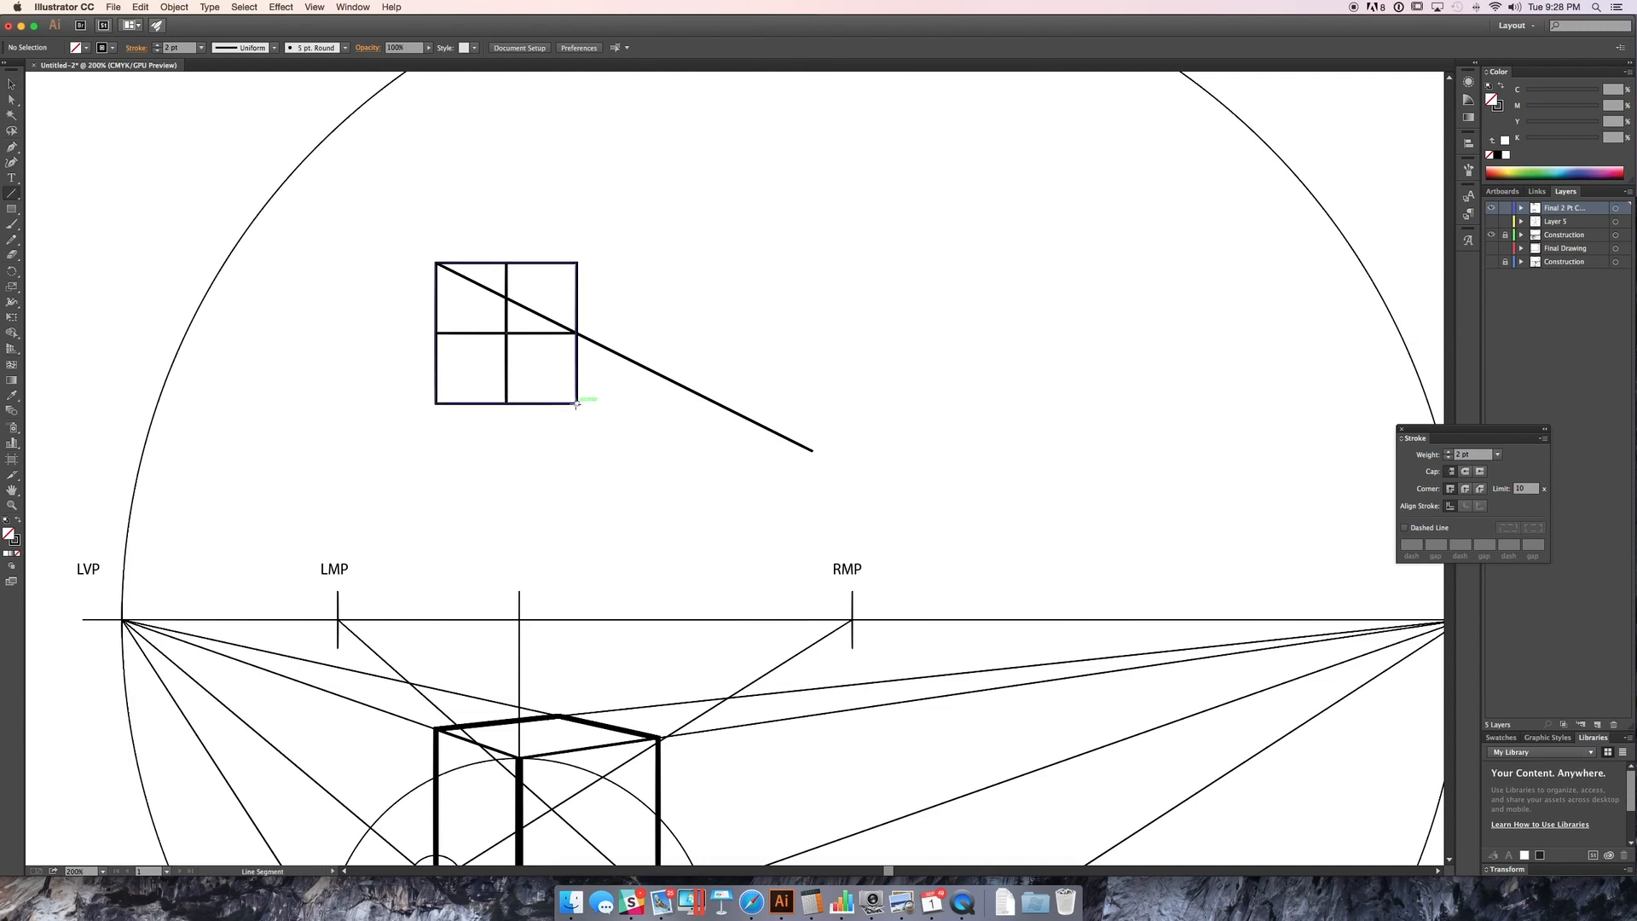
pyautogui.moveTo(577, 404); pyautogui.dragTo(807, 404)
pyautogui.press('v')
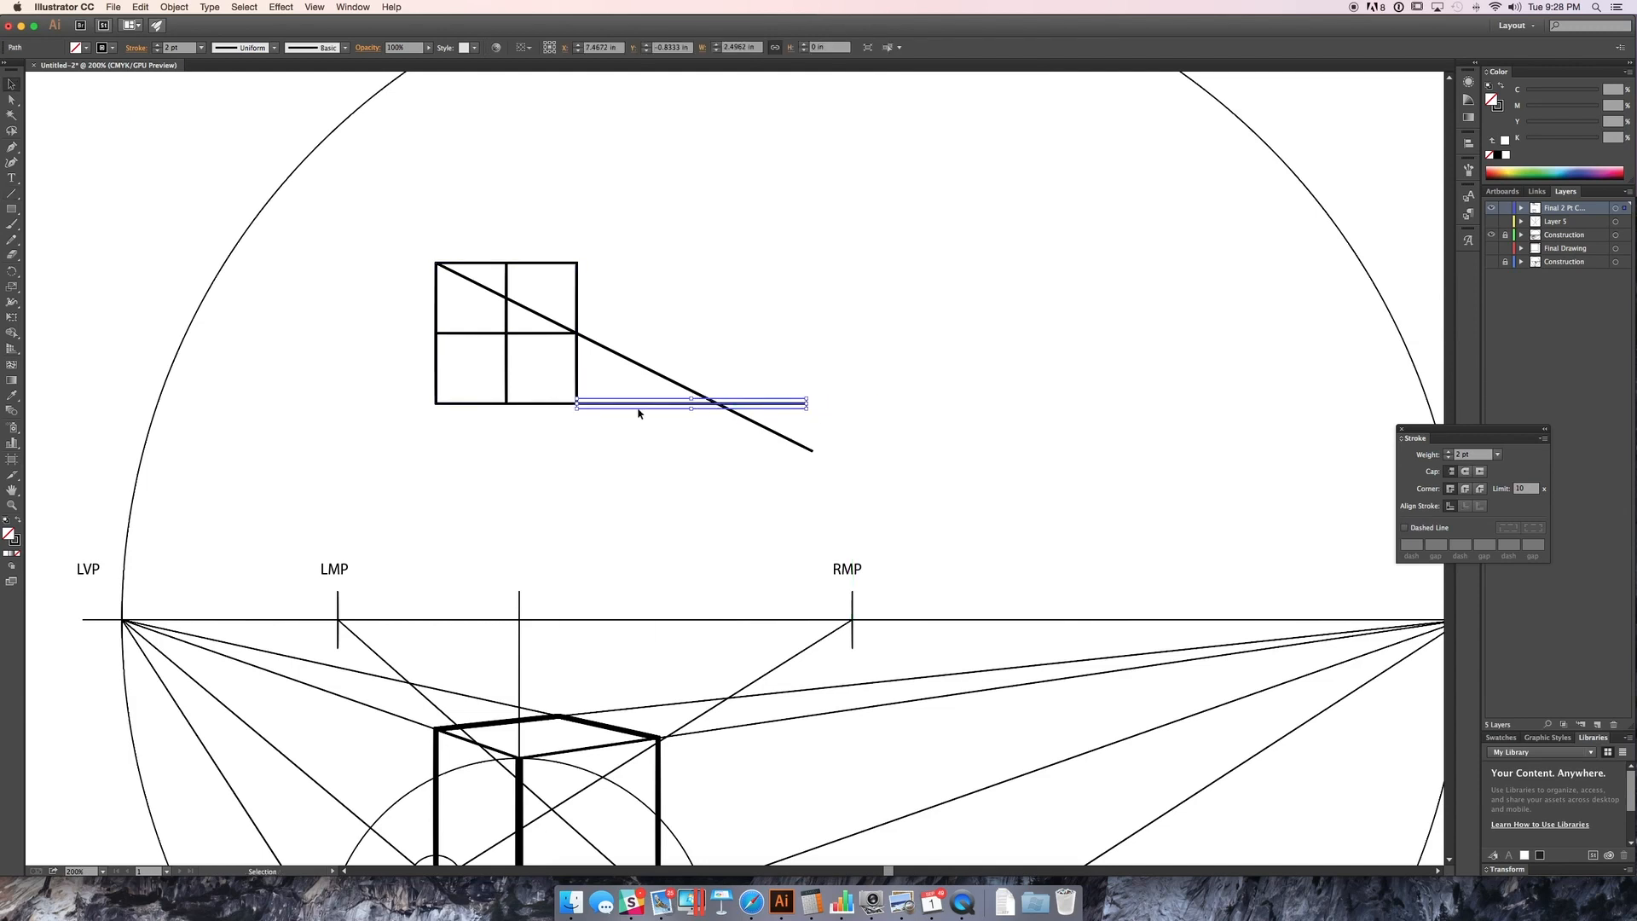
pyautogui.press('super+shift+a')
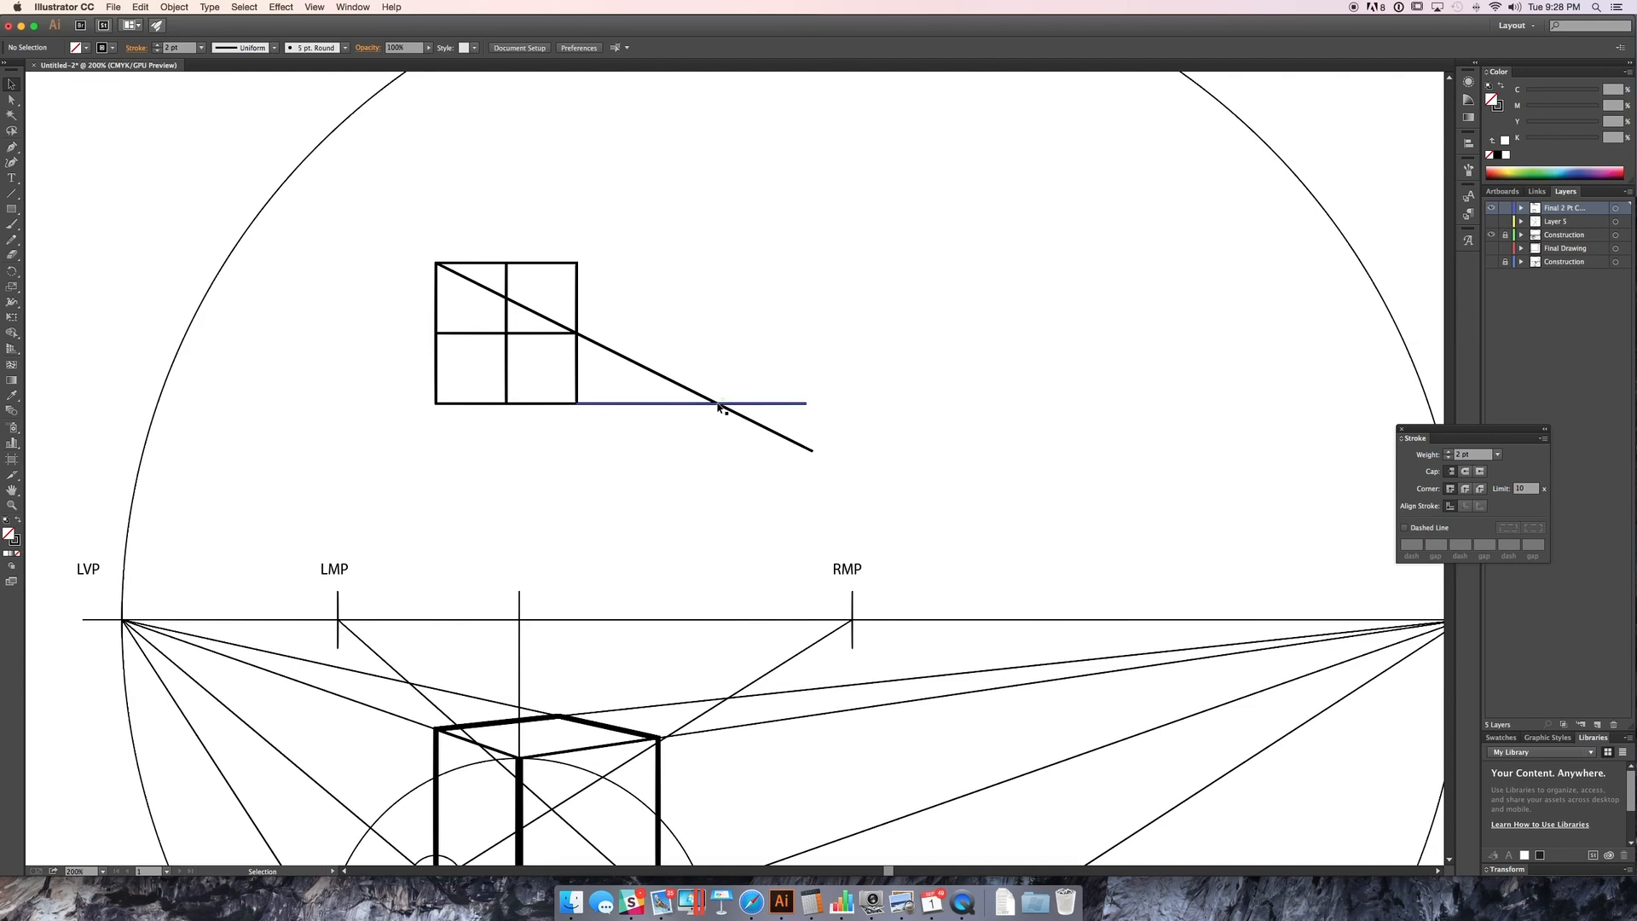
# Step: Draw a second square against the first one's right side, with its bottom right corner where the diagonal meets the baseline
pyautogui.press('m')
pyautogui.moveTo(577, 403); pyautogui.dragTo(719, 291)
pyautogui.press('v')
pyautogui.click(714, 410)
# Step: Mark the intersection of the diagonal and the extended baseline with a small circle centred on it
pyautogui.press('l')
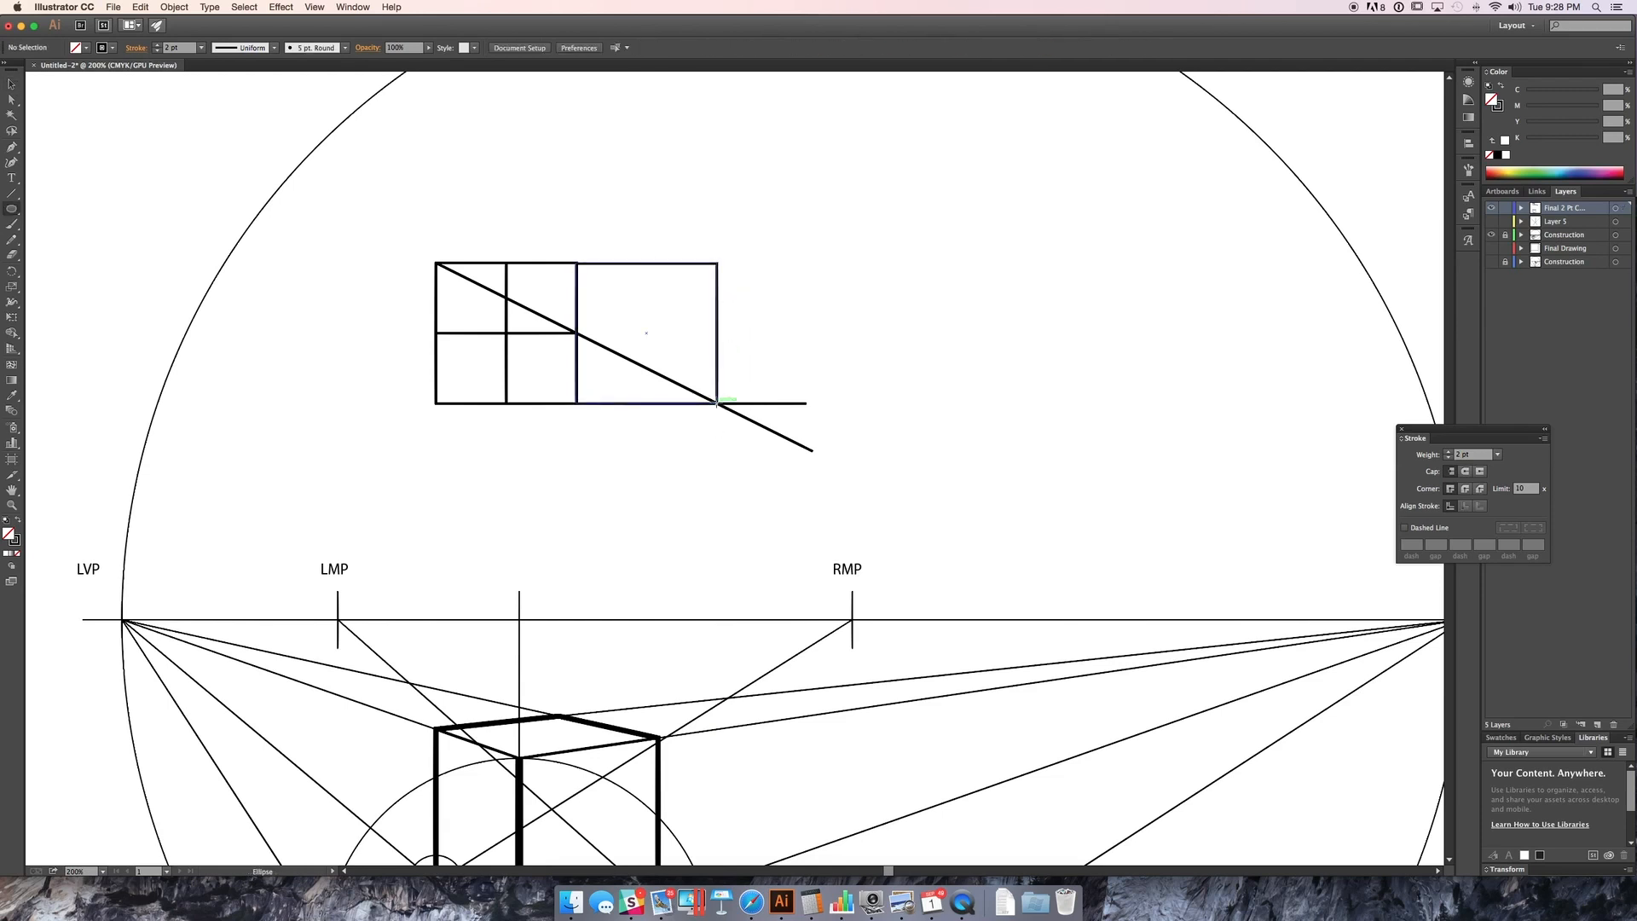
pyautogui.moveTo(714, 402); pyautogui.dragTo(714, 401)
pyautogui.press('v')
pyautogui.click(723, 471)
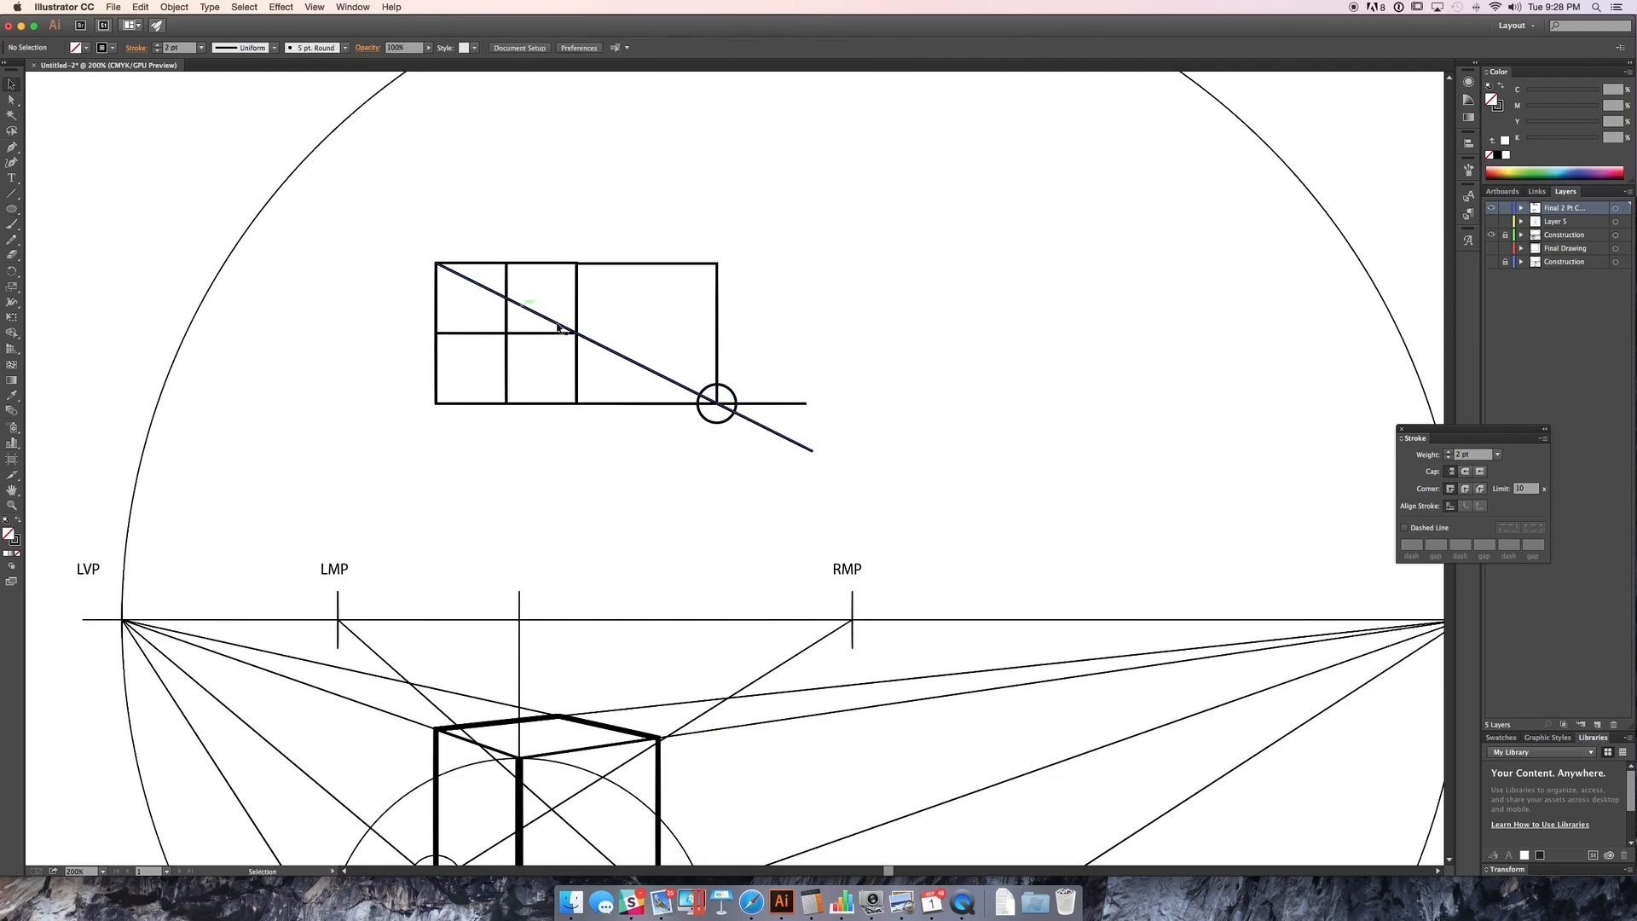
pyautogui.scroll(-2, 759, 452)
pyautogui.scroll(-5, 675, 653)
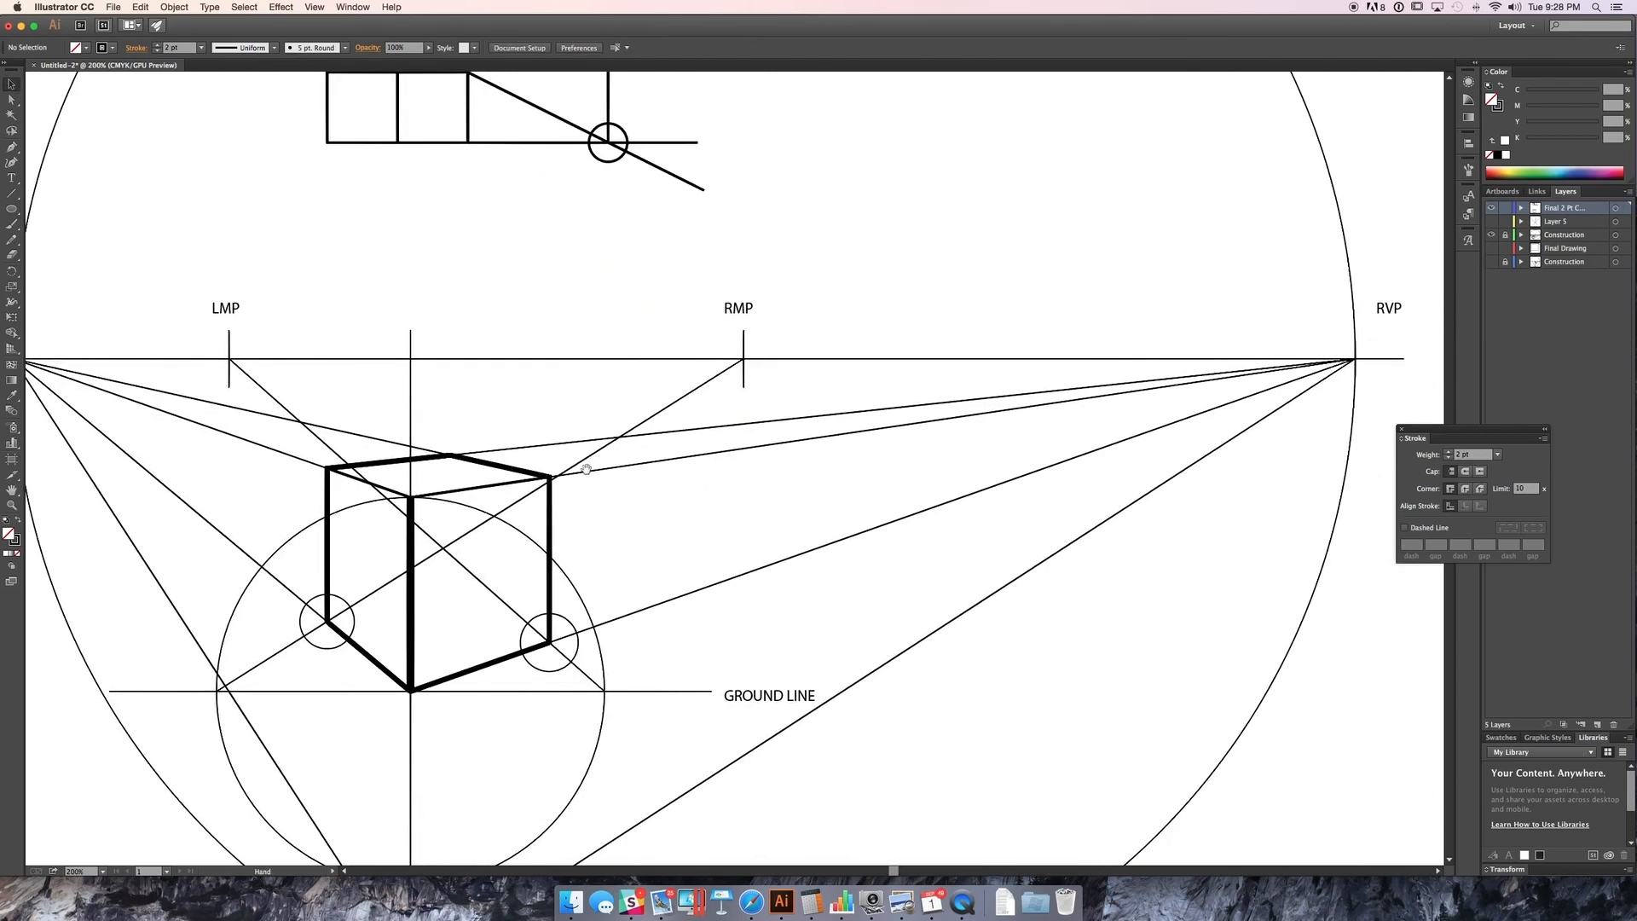
pyautogui.scroll(6, 523, 391)
pyautogui.moveTo(452, 218); pyautogui.dragTo(590, 230)
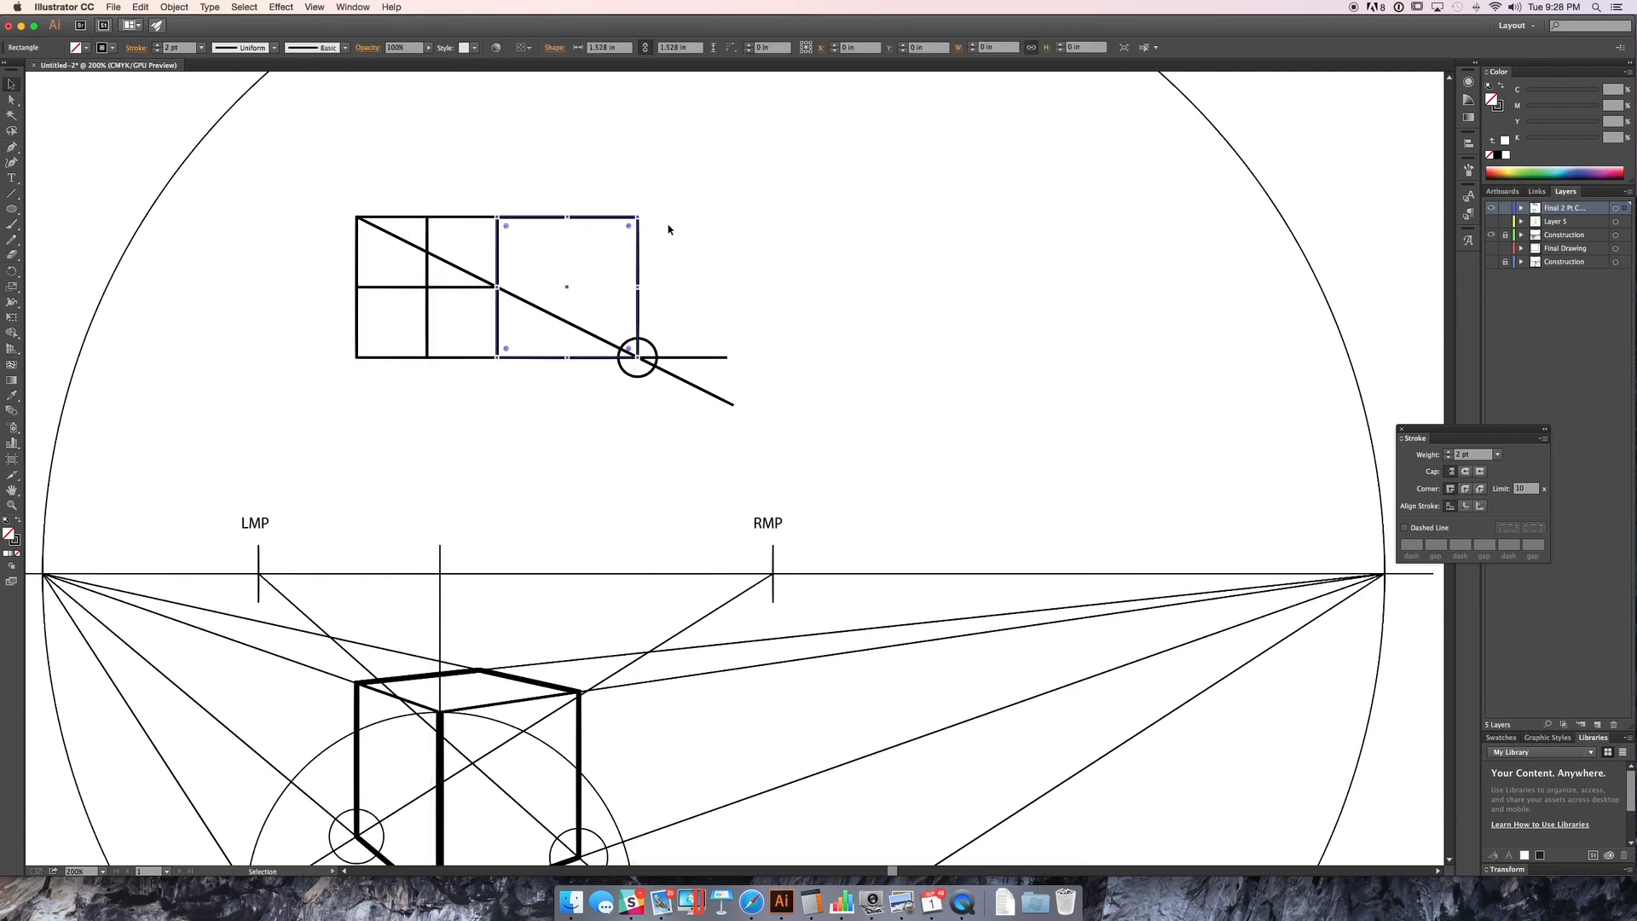
# Step: Draw both diagonals across the box's right face and a vertical line through their crossing, spanning the face's full height
pyautogui.scroll(-1, 565, 393)
pyautogui.scroll(-5, 564, 393)
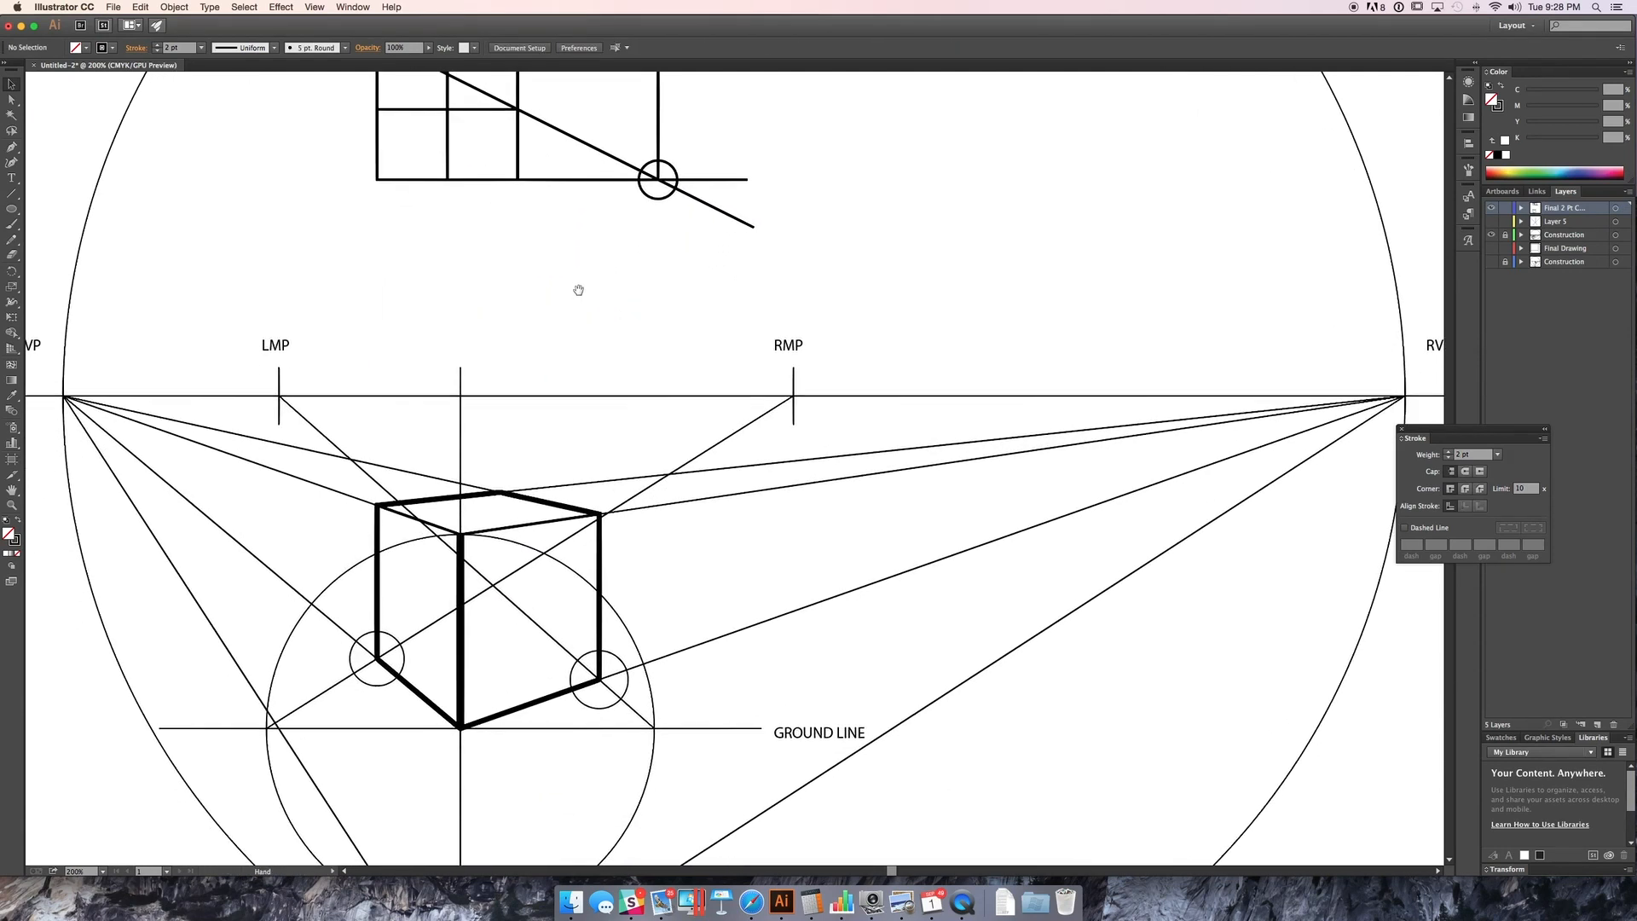
pyautogui.scroll(-3, 574, 287)
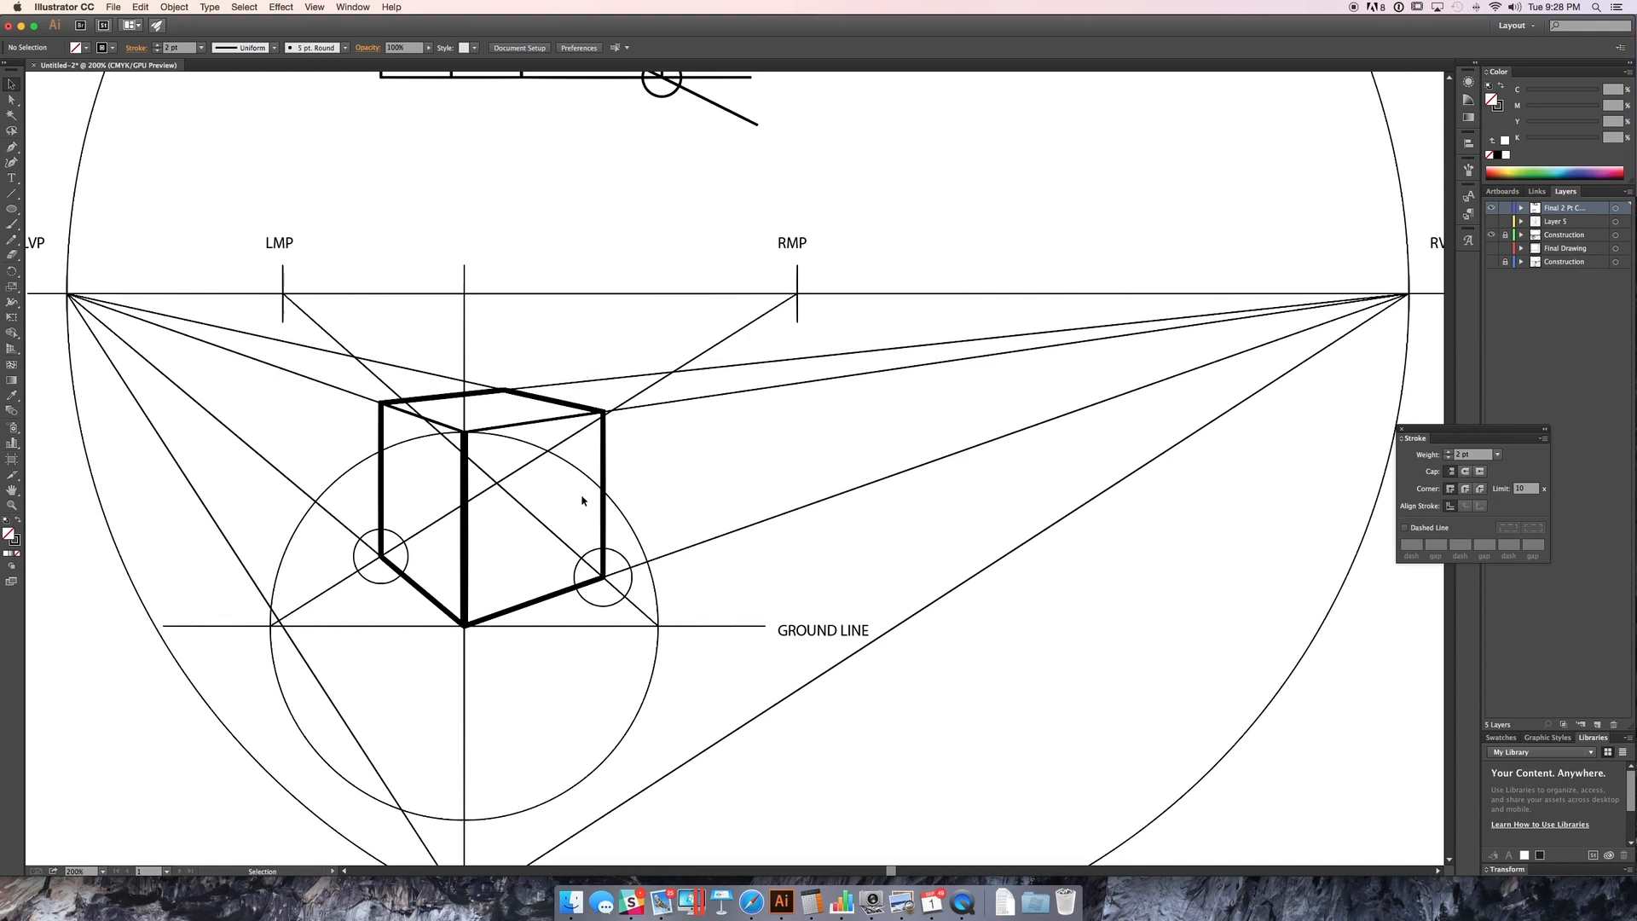
pyautogui.press('\\')
pyautogui.moveTo(603, 412); pyautogui.dragTo(463, 624)
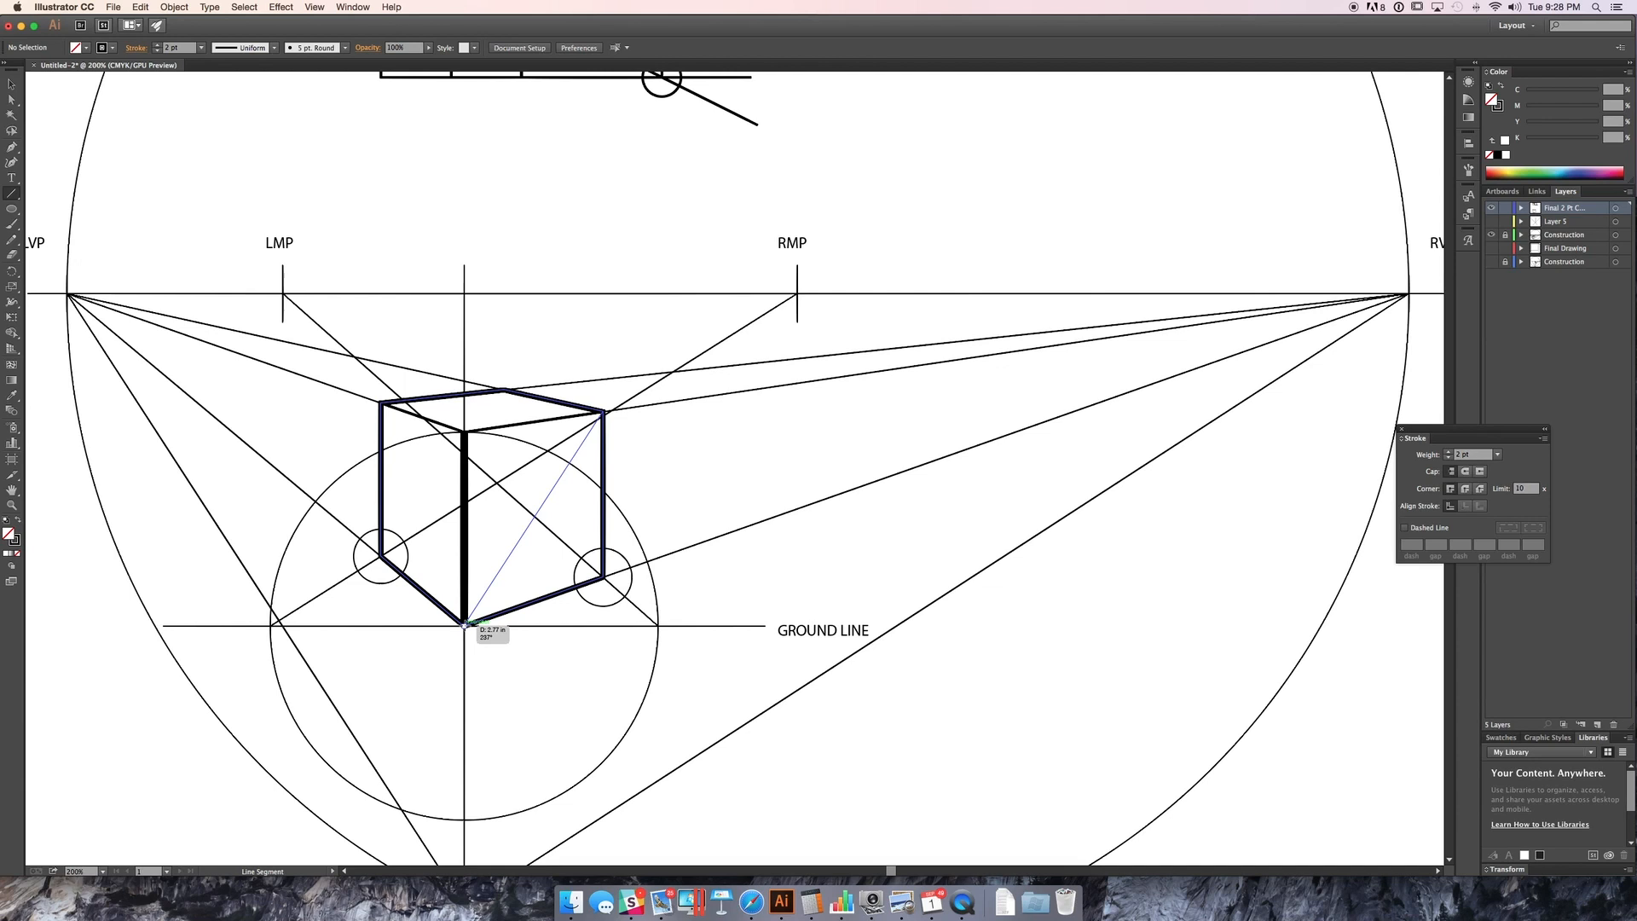
pyautogui.moveTo(463, 624); pyautogui.dragTo(463, 624)
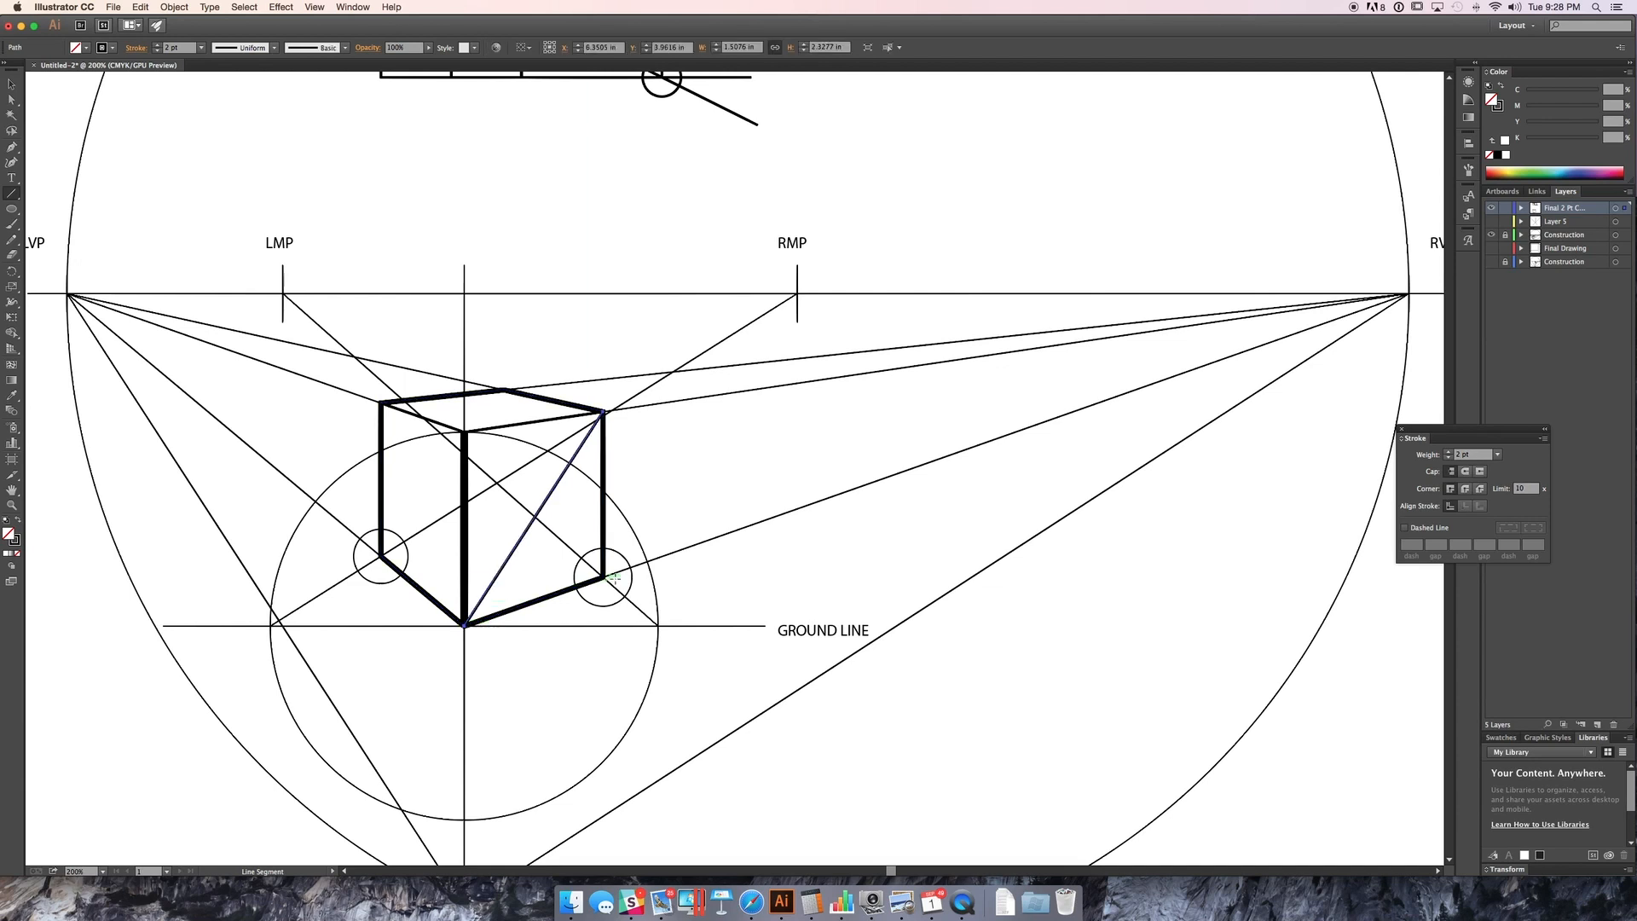
pyautogui.moveTo(604, 577); pyautogui.dragTo(465, 433)
pyautogui.moveTo(539, 508); pyautogui.dragTo(539, 418)
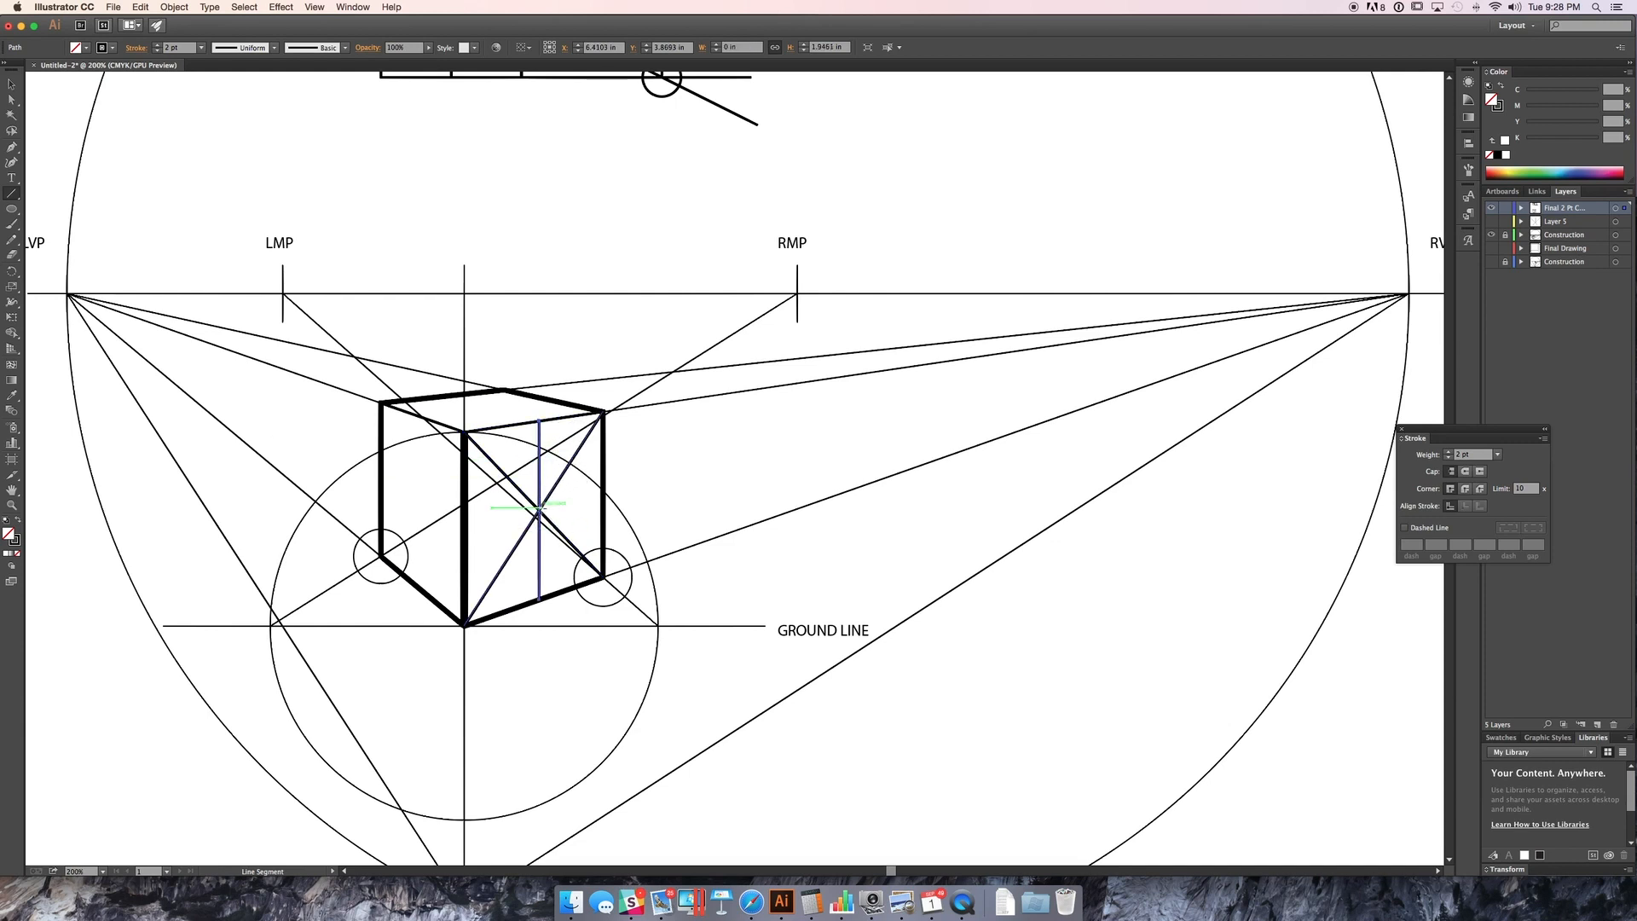
# Step: Draw a line from the crossing of the right face's diagonals to the right vanishing point (RVP)
pyautogui.hscroll(5, 539, 508)
pyautogui.scroll(2, 539, 507)
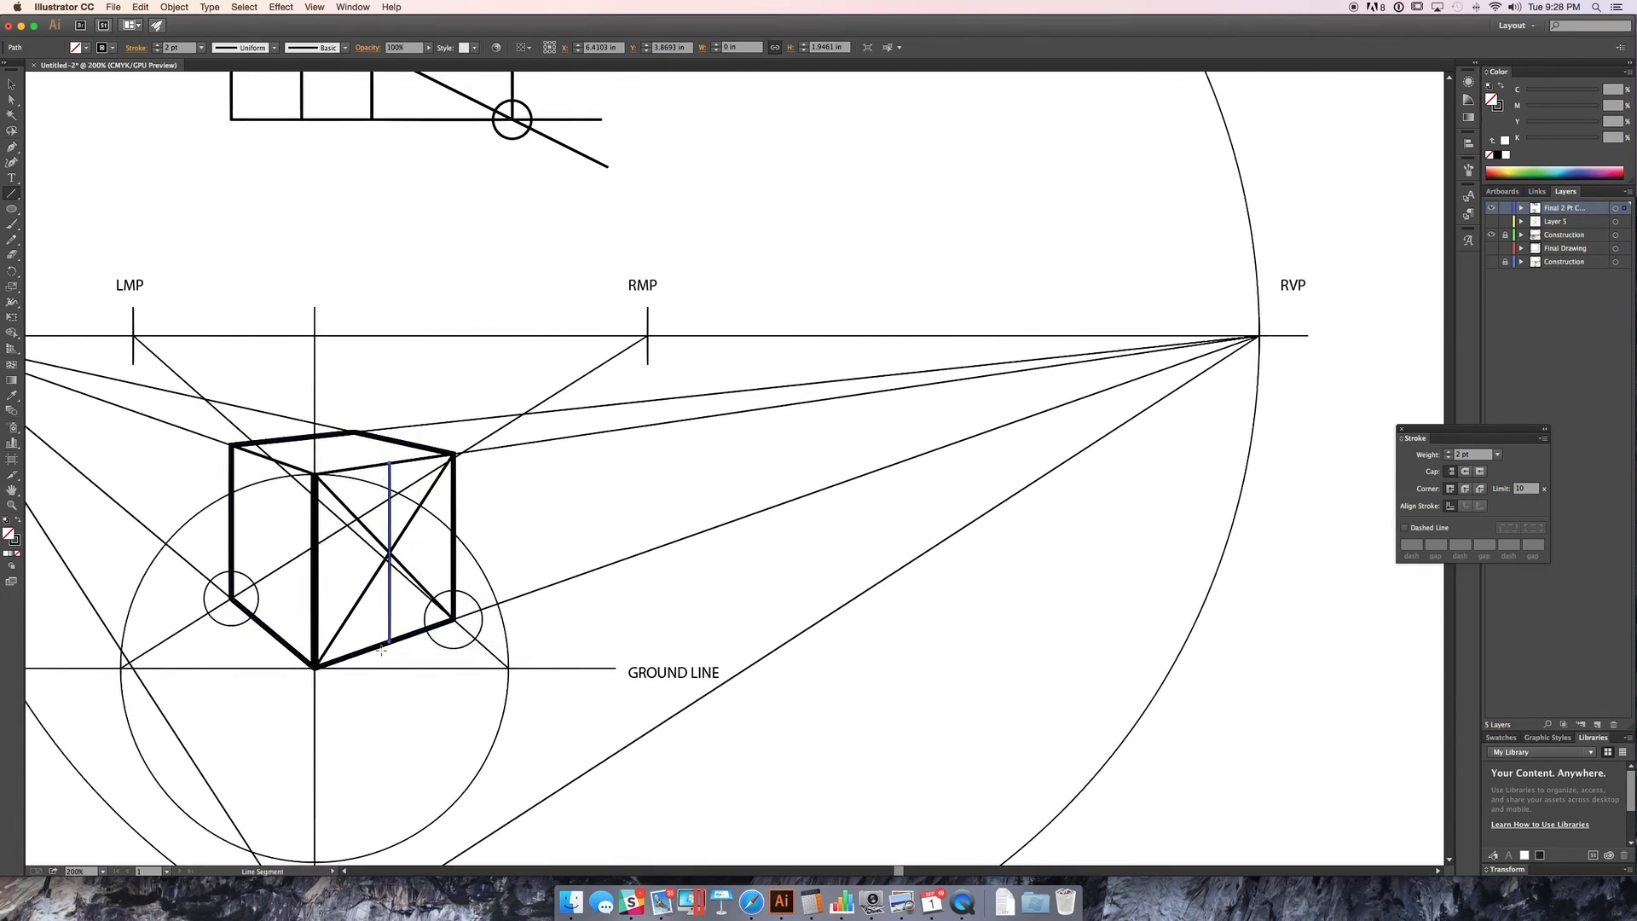
pyautogui.moveTo(316, 669); pyautogui.dragTo(427, 669)
pyautogui.press('super+z')
pyautogui.moveTo(315, 668); pyautogui.dragTo(454, 453)
pyautogui.moveTo(389, 554); pyautogui.dragTo(1260, 336)
pyautogui.press('v')
pyautogui.click(458, 567)
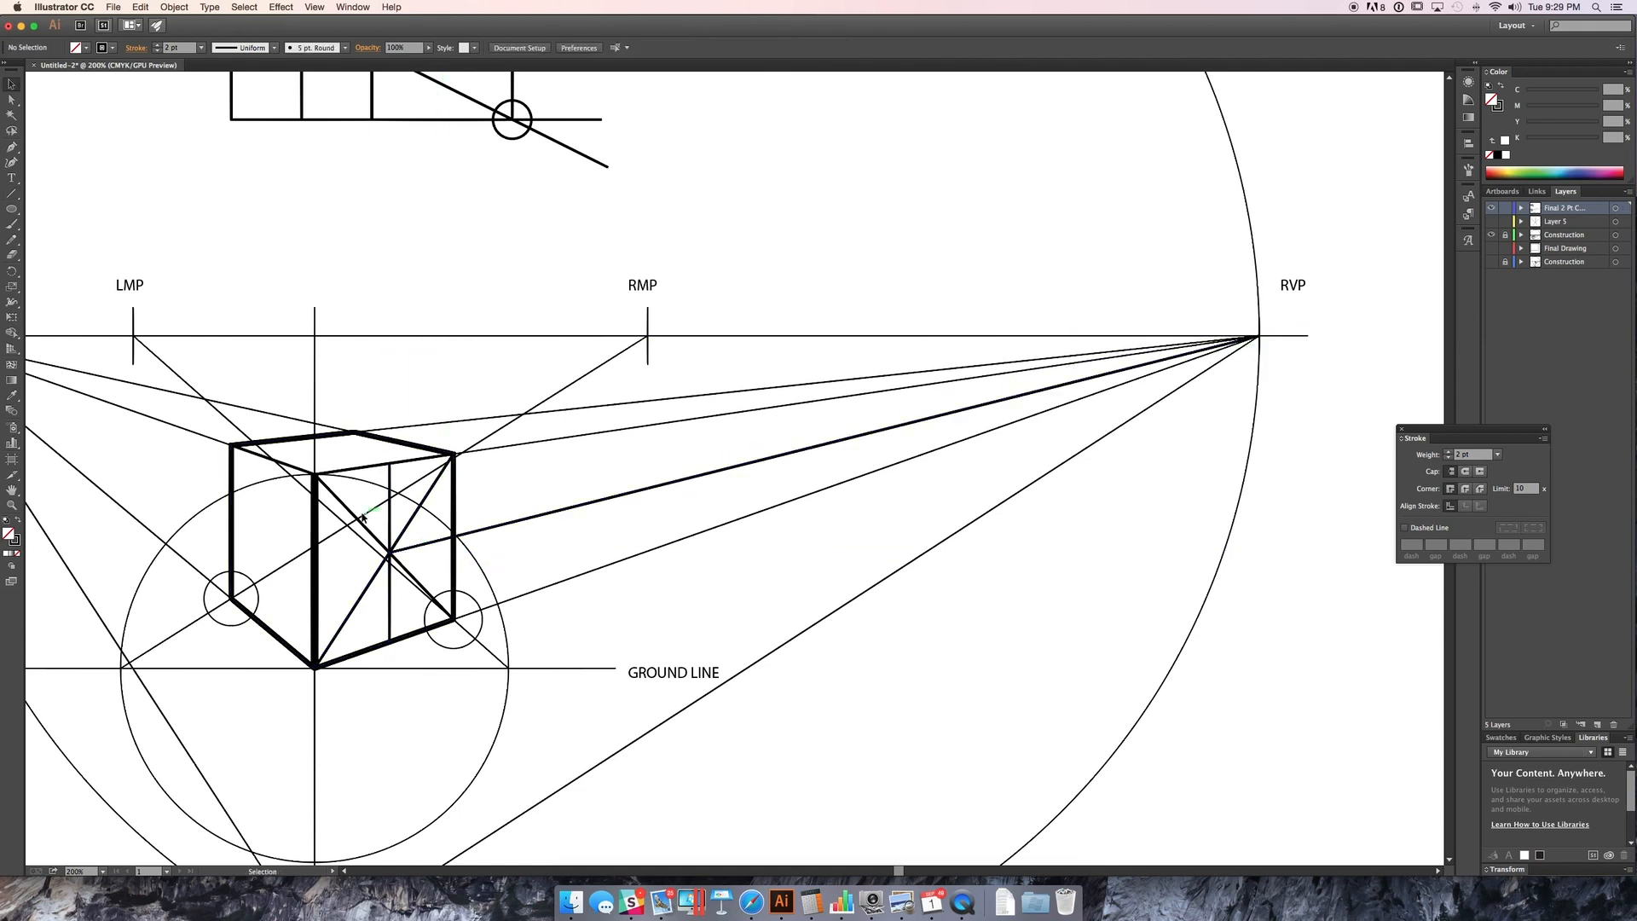
pyautogui.click(407, 549)
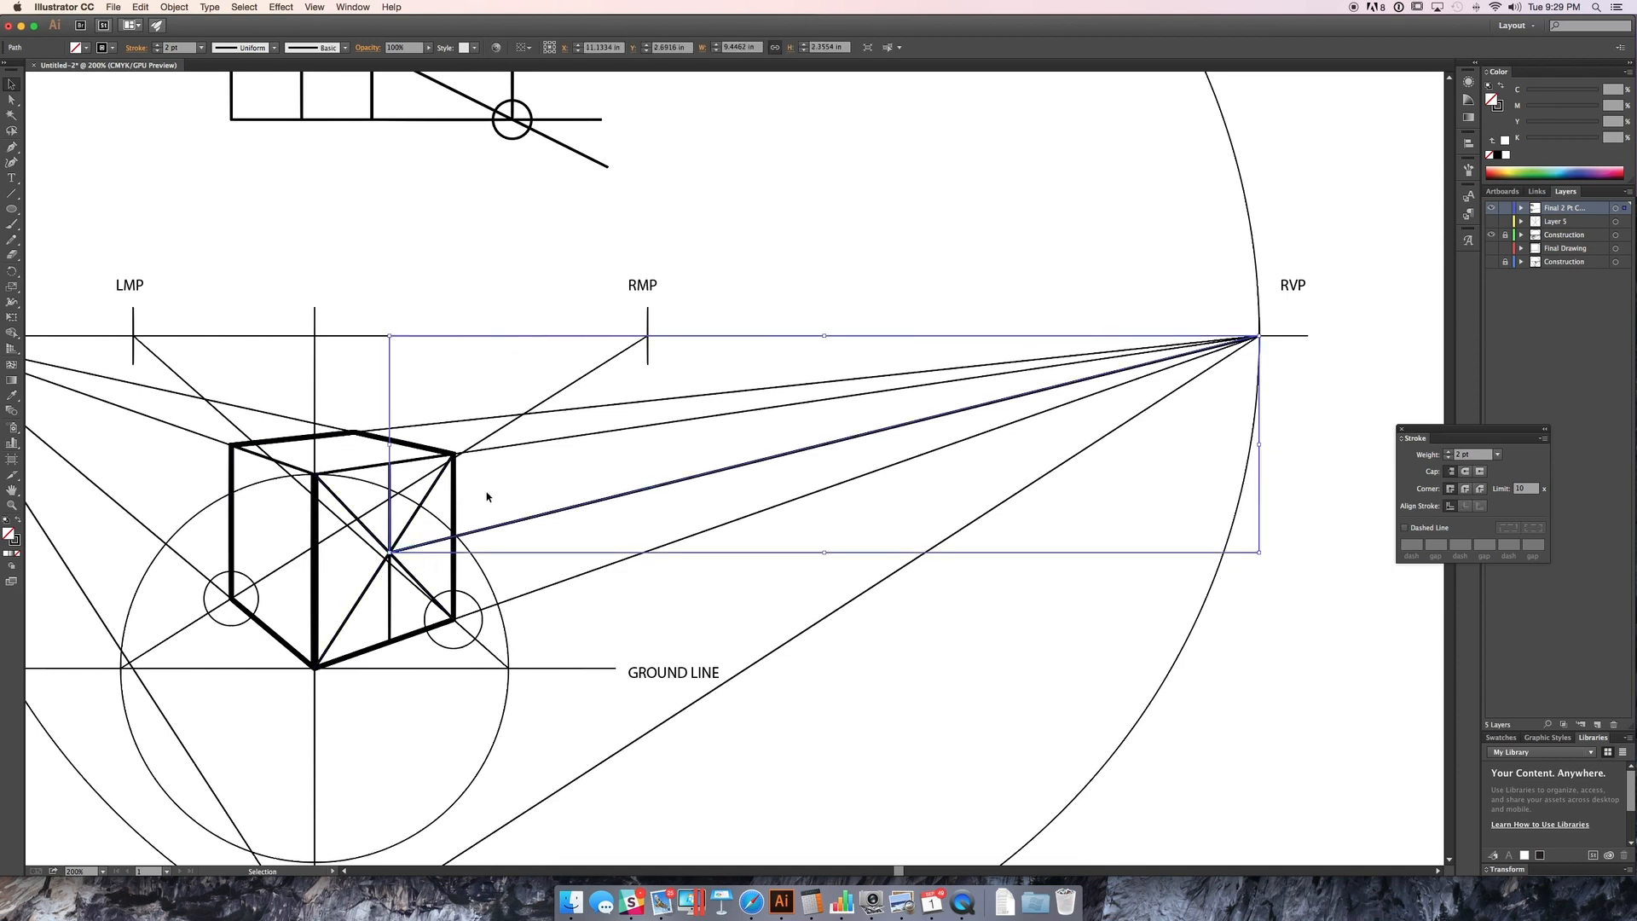
pyautogui.click(515, 492)
# Step: Draw a line from the box's front top corner through the midpoint of its right vertical edge, extended past the bottom receding line
pyautogui.press('\\')
pyautogui.moveTo(315, 474); pyautogui.dragTo(453, 536)
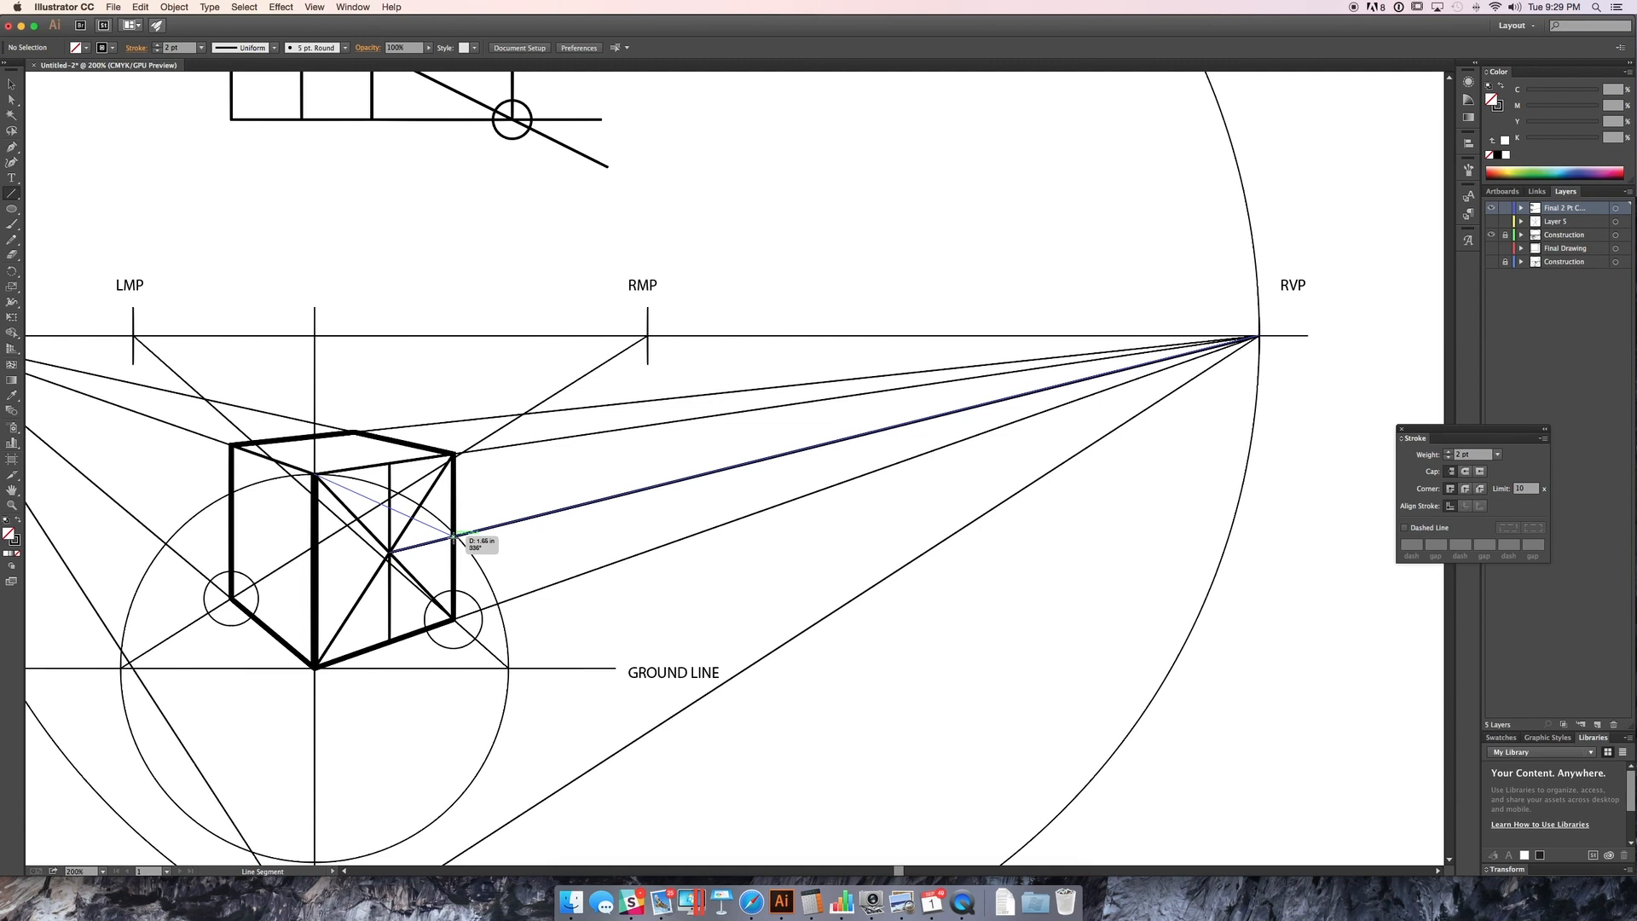
pyautogui.moveTo(452, 535); pyautogui.dragTo(453, 536)
pyautogui.press('v')
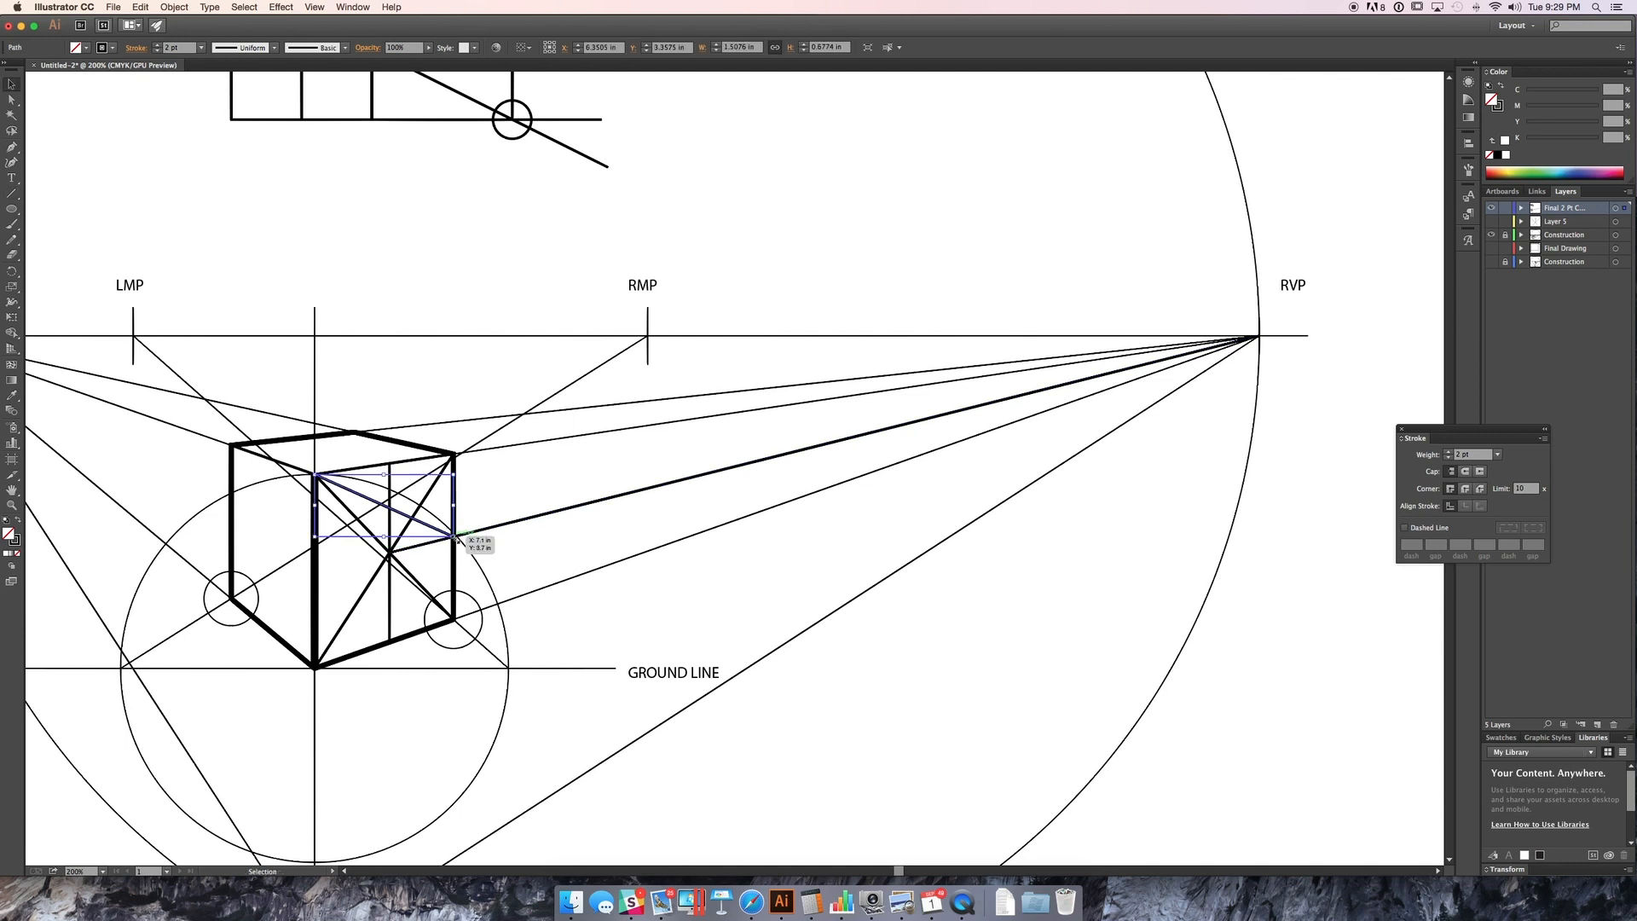
pyautogui.moveTo(454, 537); pyautogui.dragTo(620, 610)
pyautogui.hotkey('ctrl', 'z')
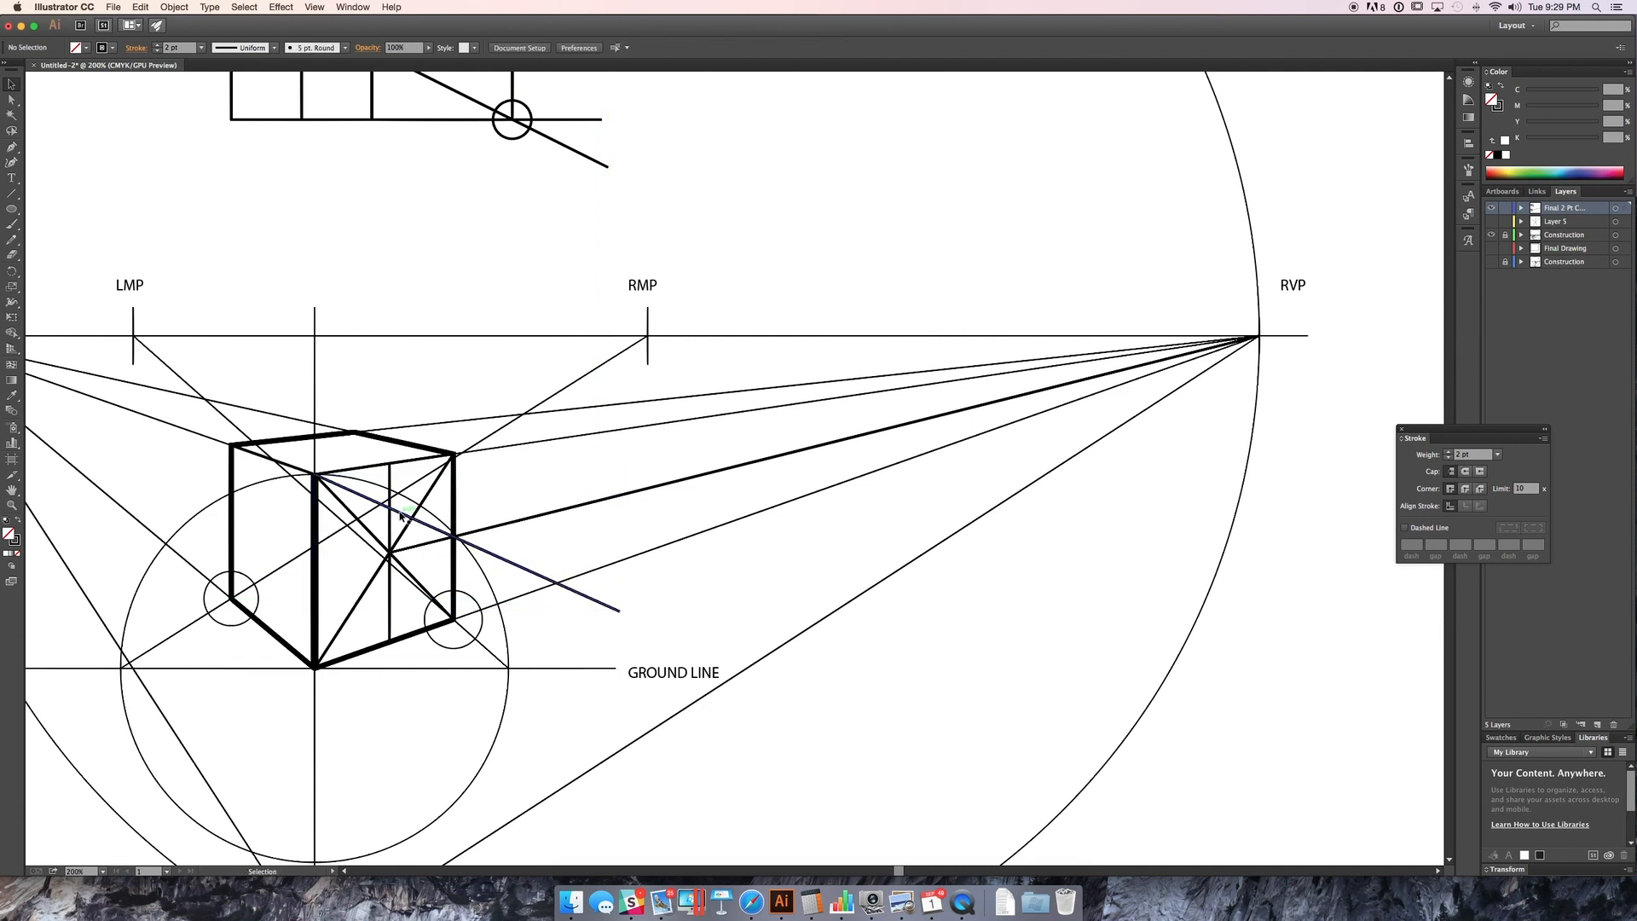
pyautogui.hotkey('ctrl', 'shift', 'z')
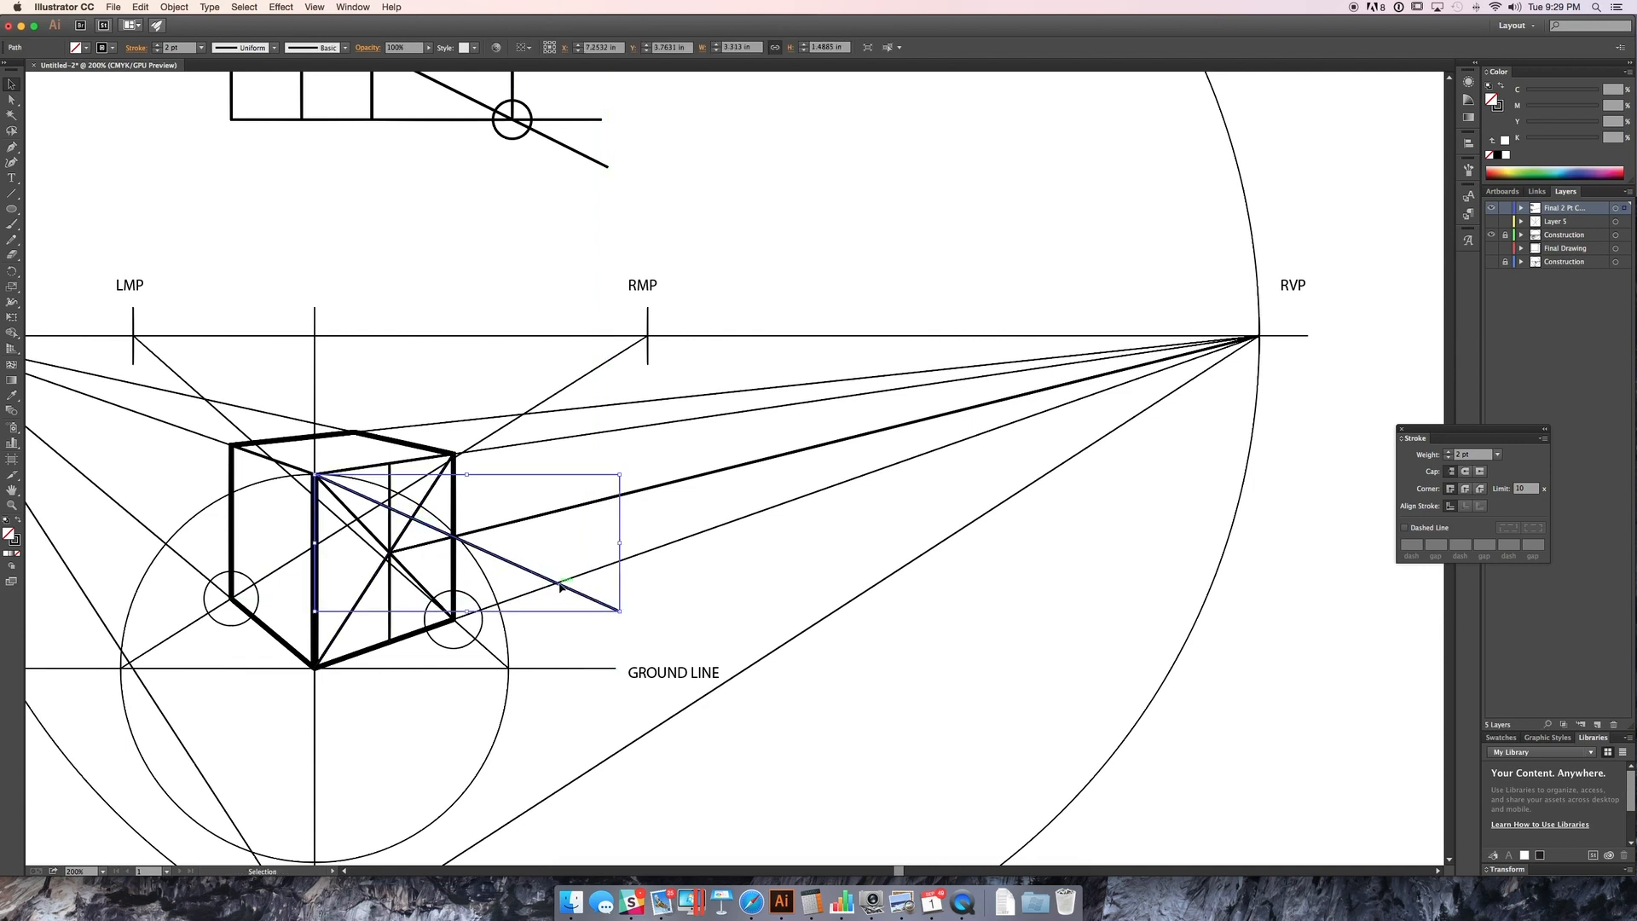
# Step: Draw a vertical from where the extended diagonal meets the bottom receding line up to the top one, and a line from its top to LVP
pyautogui.press('\\')
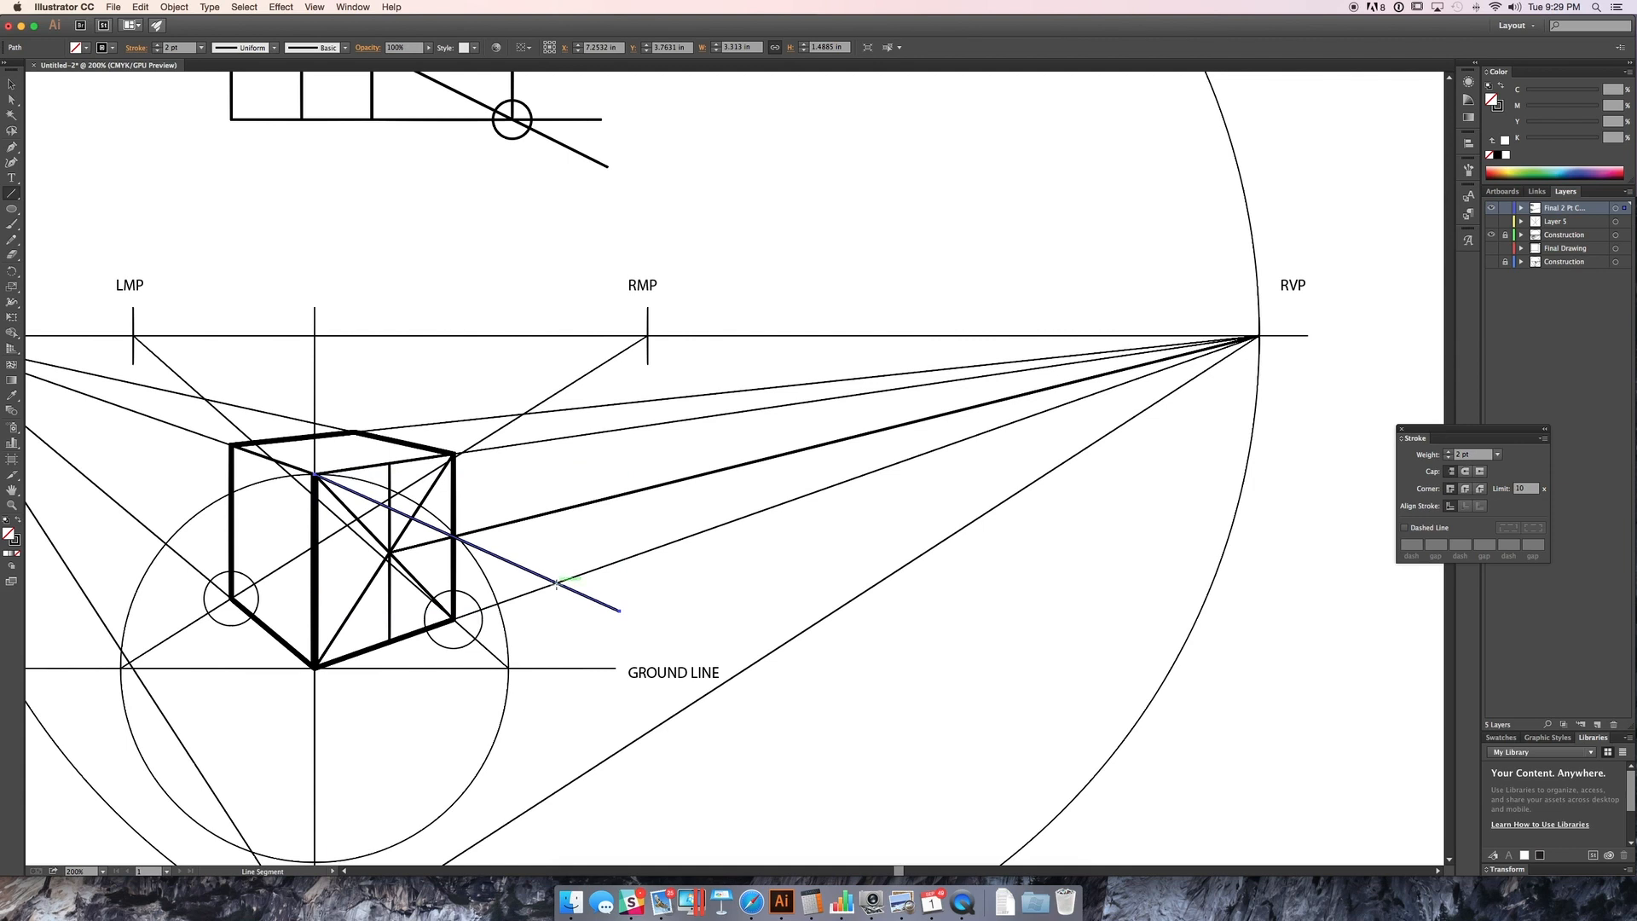
pyautogui.moveTo(557, 584); pyautogui.dragTo(557, 440)
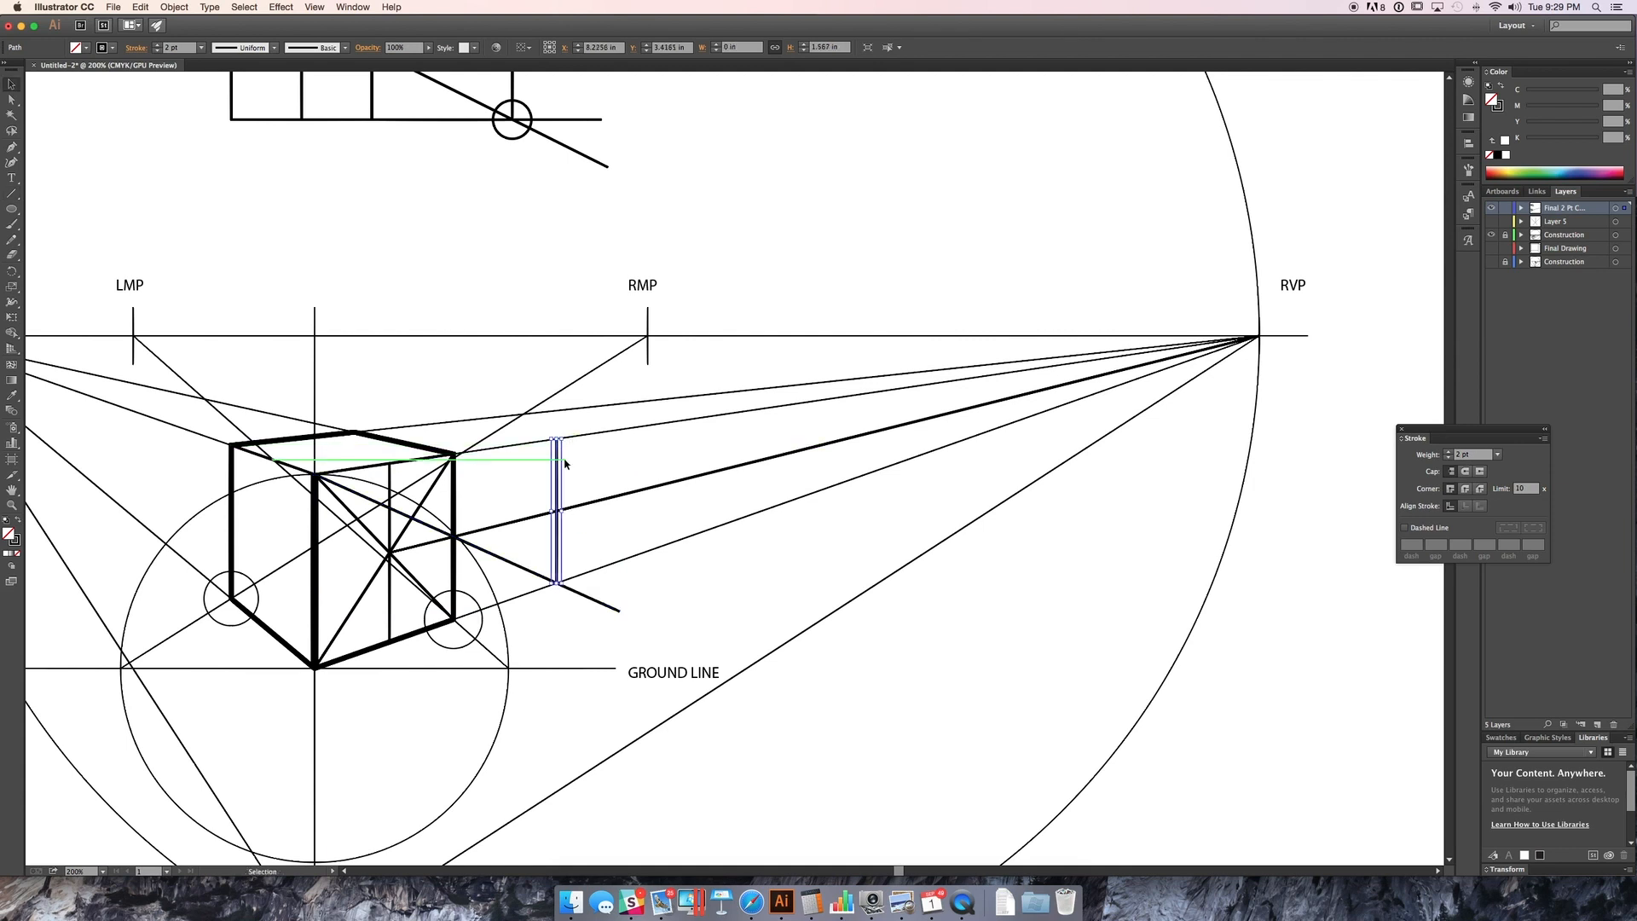
pyautogui.press('v')
pyautogui.click(555, 524)
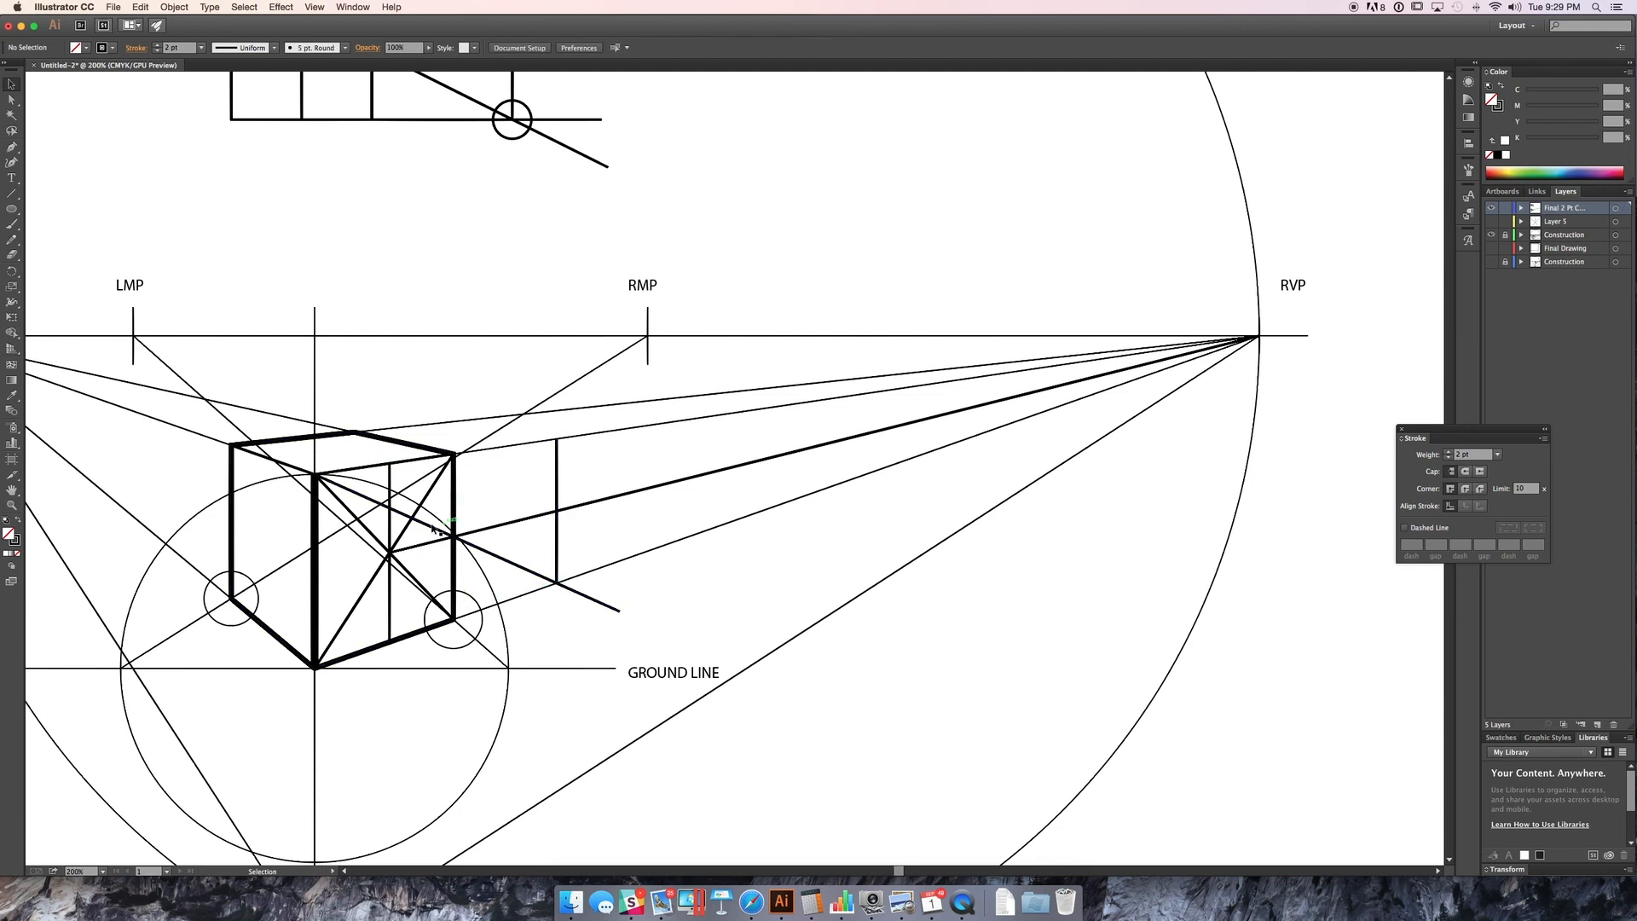
pyautogui.moveTo(561, 452); pyautogui.dragTo(282, 374)
pyautogui.press('\\')
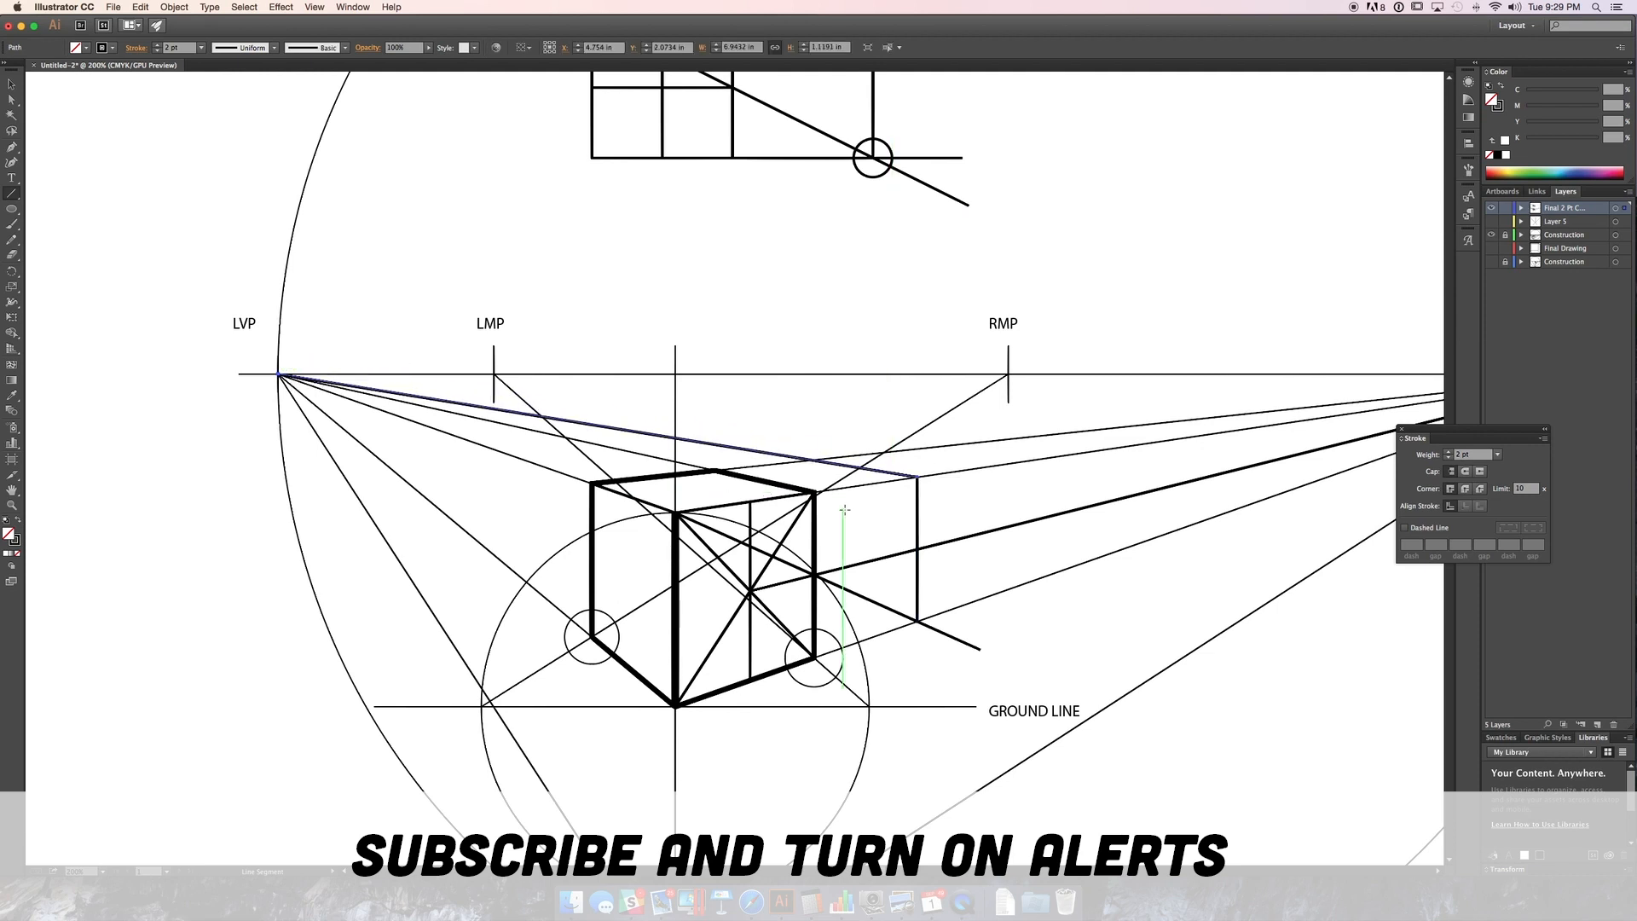
# Step: Shorten the extended diagonal so it ends just past the bottom right corner of the second face
pyautogui.hscroll(8, 282, 374)
pyautogui.moveTo(372, 473)
pyautogui.mouseDown()
pyautogui.moveTo(673, 560)
pyautogui.moveTo(694, 589)
pyautogui.moveTo(669, 611)
pyautogui.moveTo(871, 697)
pyautogui.mouseUp()
pyautogui.press('v')
pyautogui.click(674, 670)
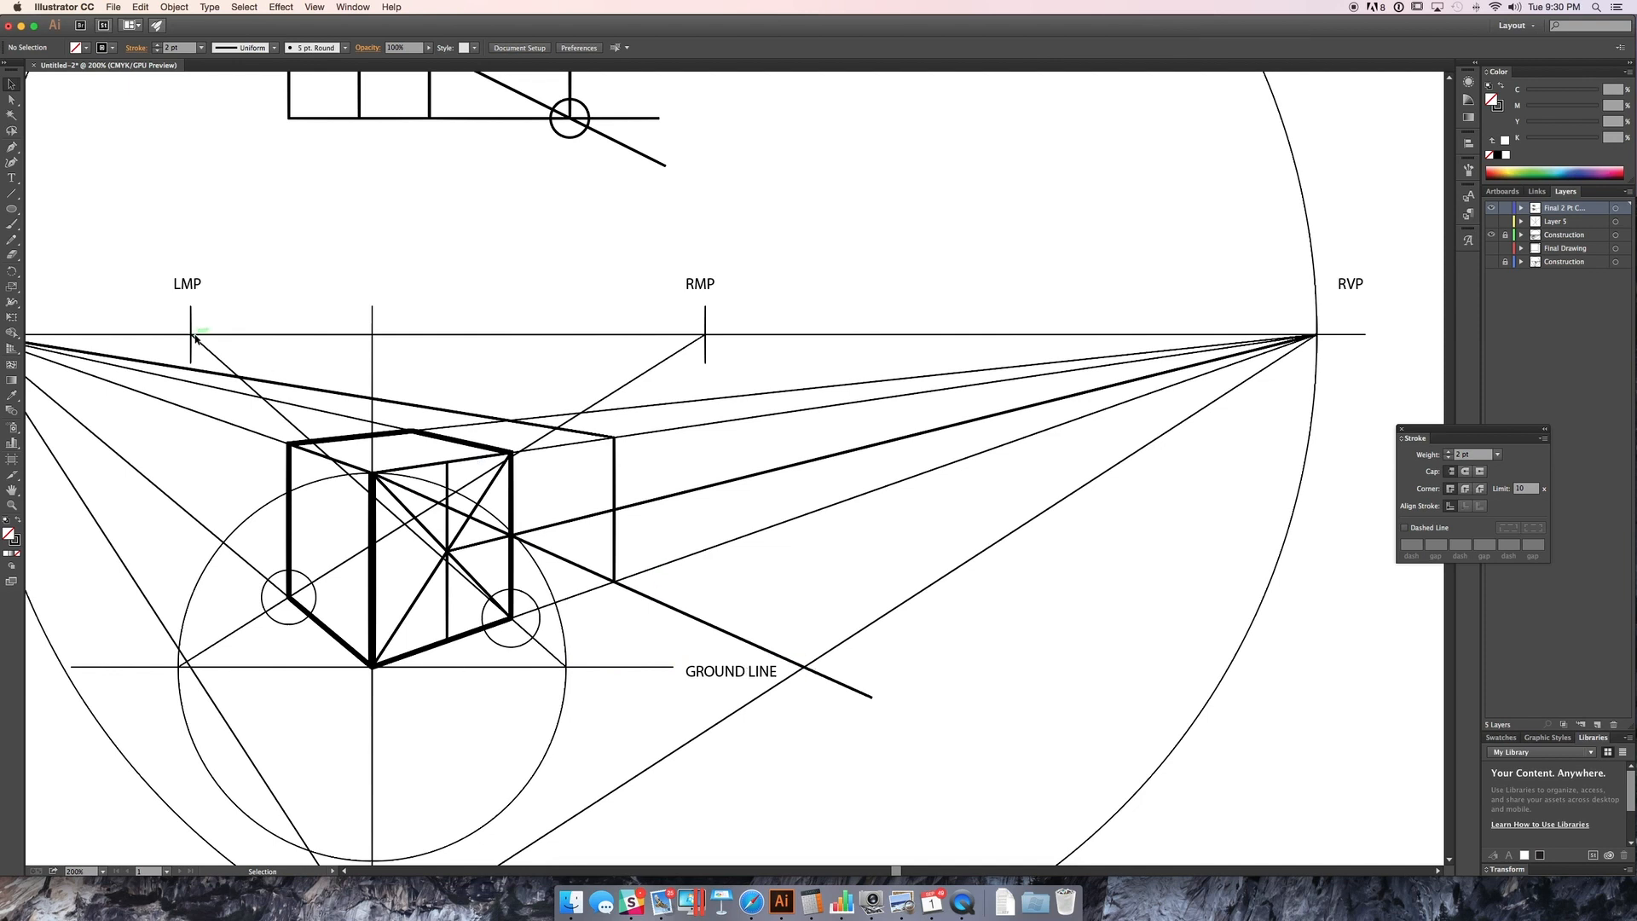
pyautogui.click(847, 686)
pyautogui.moveTo(872, 697); pyautogui.dragTo(630, 588)
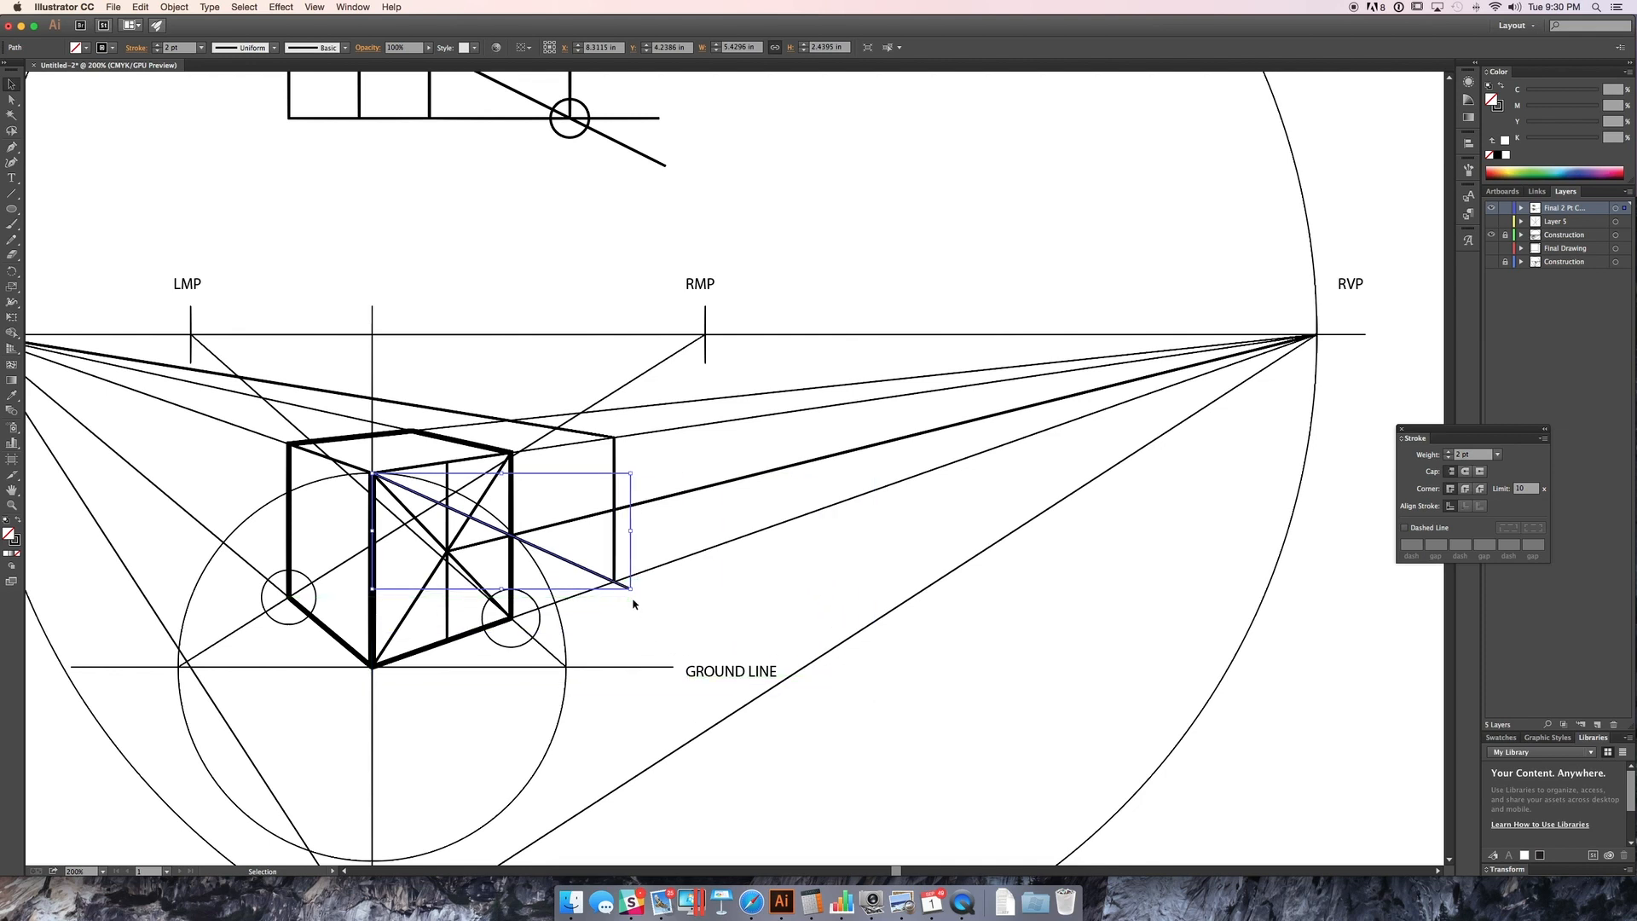
pyautogui.click(701, 555)
# Step: Draw a diagonal from the box's top right corner through the second vertical's midpoint, and a vertical up from its crossing with the bottom receding line
pyautogui.press('\\')
pyautogui.moveTo(513, 453); pyautogui.dragTo(777, 575)
pyautogui.press('v')
pyautogui.click(741, 546)
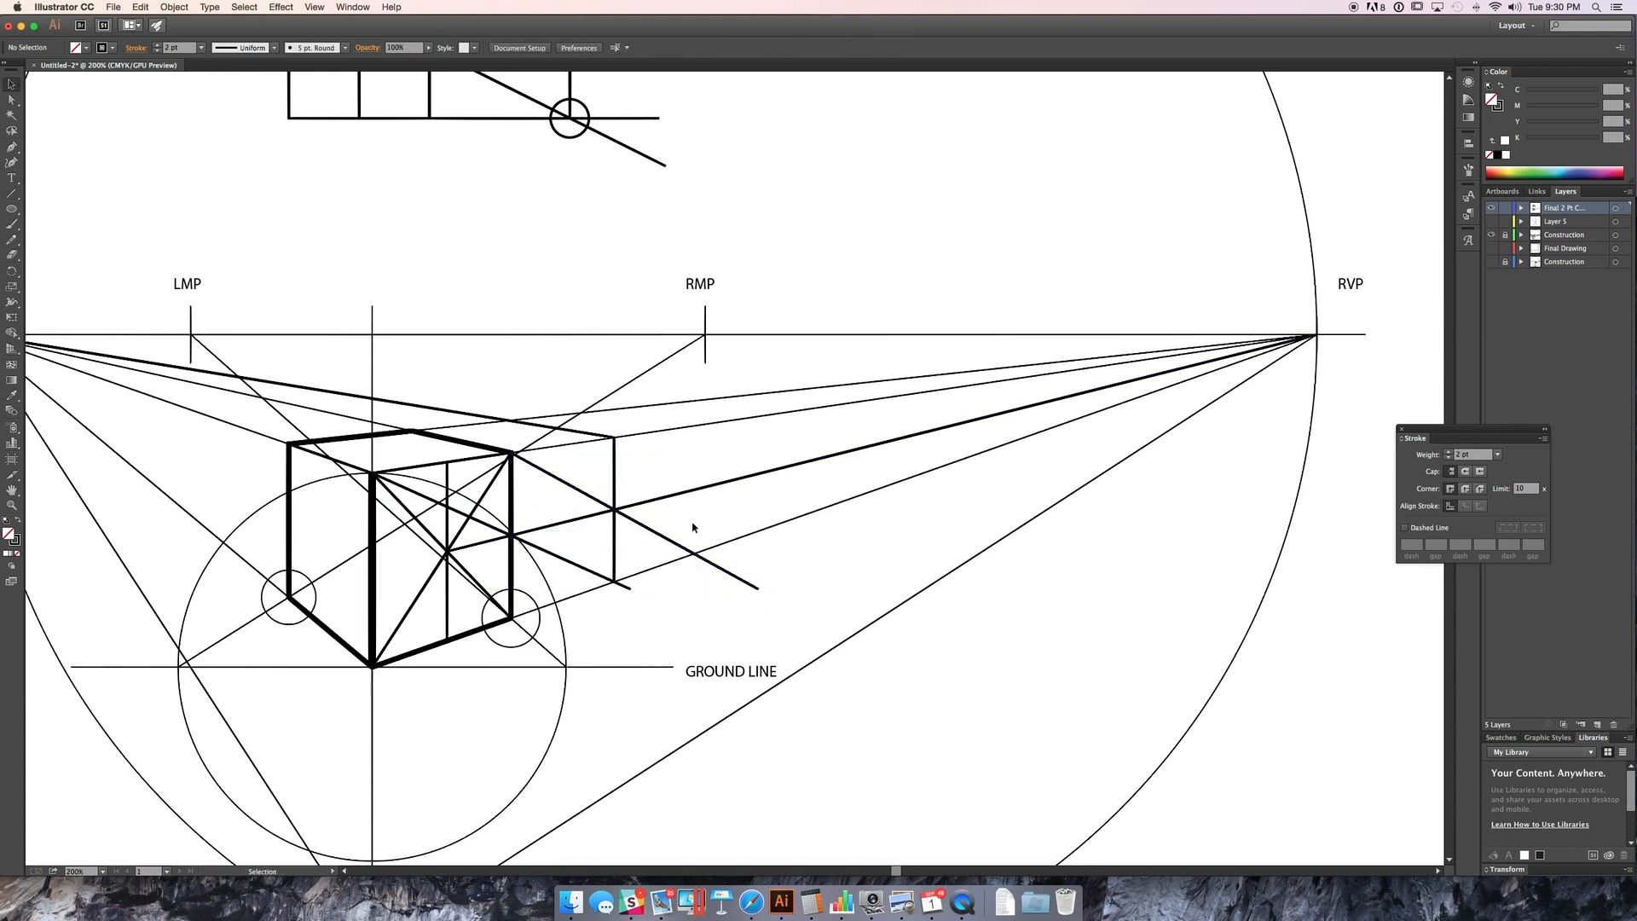
pyautogui.press('\\')
pyautogui.moveTo(694, 554); pyautogui.dragTo(693, 425)
pyautogui.press('super+shift+a')
# Step: Draw a diagonal from the second face's top right corner through the midpoint of the third face's far vertical, to the bottom receding line
pyautogui.moveTo(615, 437)
pyautogui.mouseDown()
pyautogui.moveTo(706, 480)
pyautogui.moveTo(695, 488)
pyautogui.moveTo(755, 547)
pyautogui.moveTo(758, 531)
pyautogui.mouseUp()
pyautogui.press('v')
pyautogui.press('super+shift+a')
# Step: Draw a line from the box's front bottom corner through the top of the right face's centre vertical, extended upward beyond the horizon line
pyautogui.moveTo(395, 488); pyautogui.dragTo(496, 529)
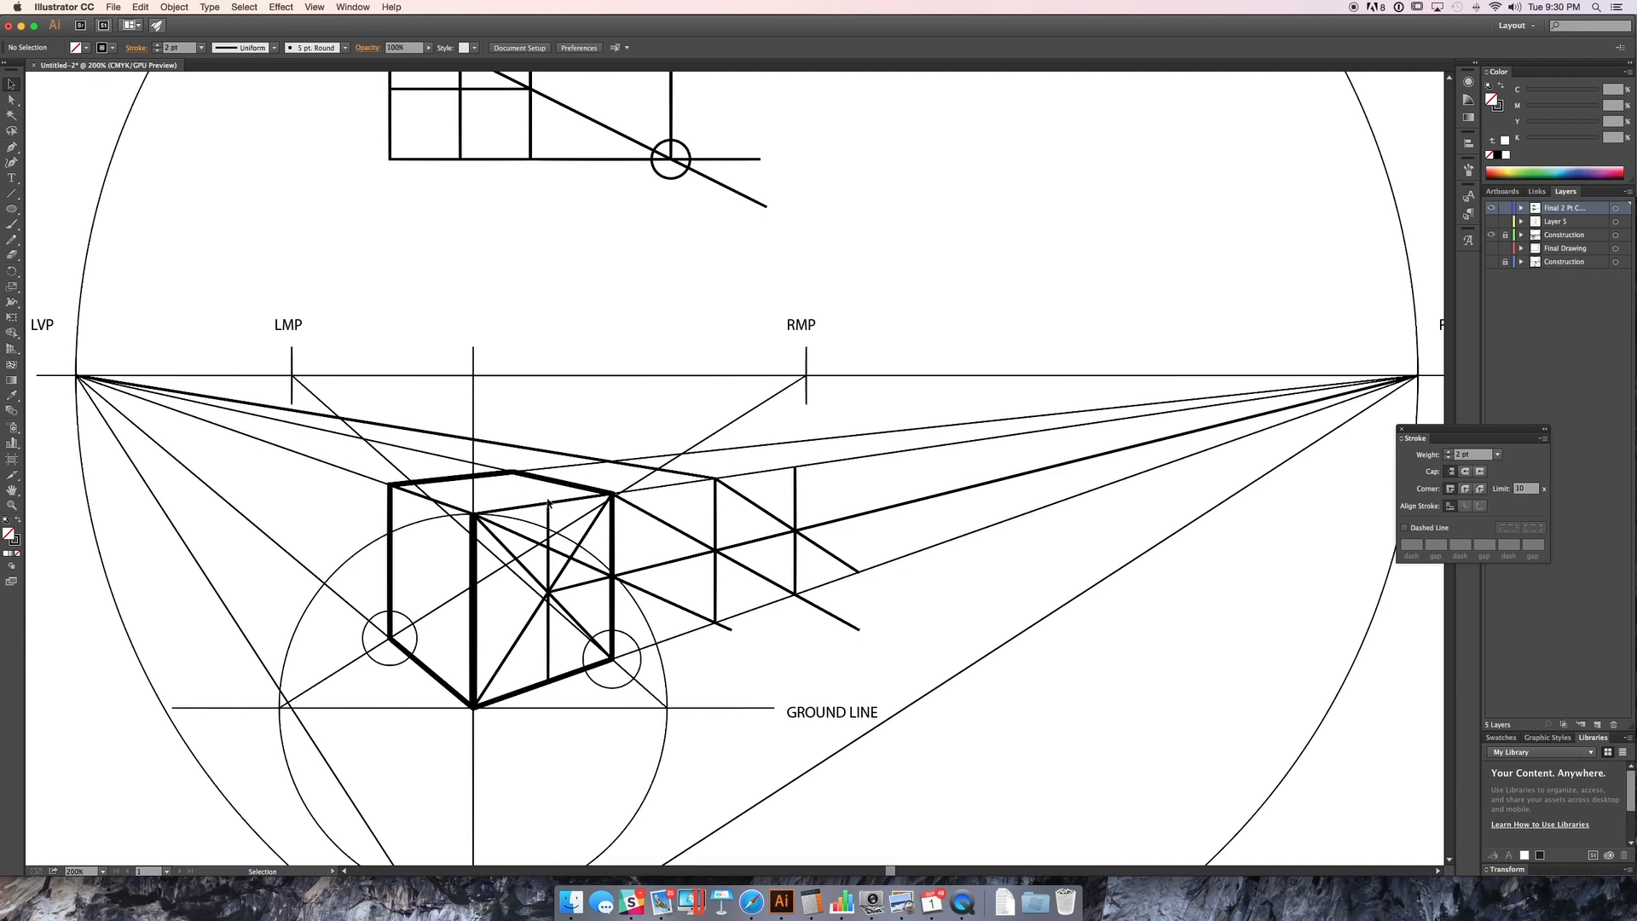
pyautogui.press('\\')
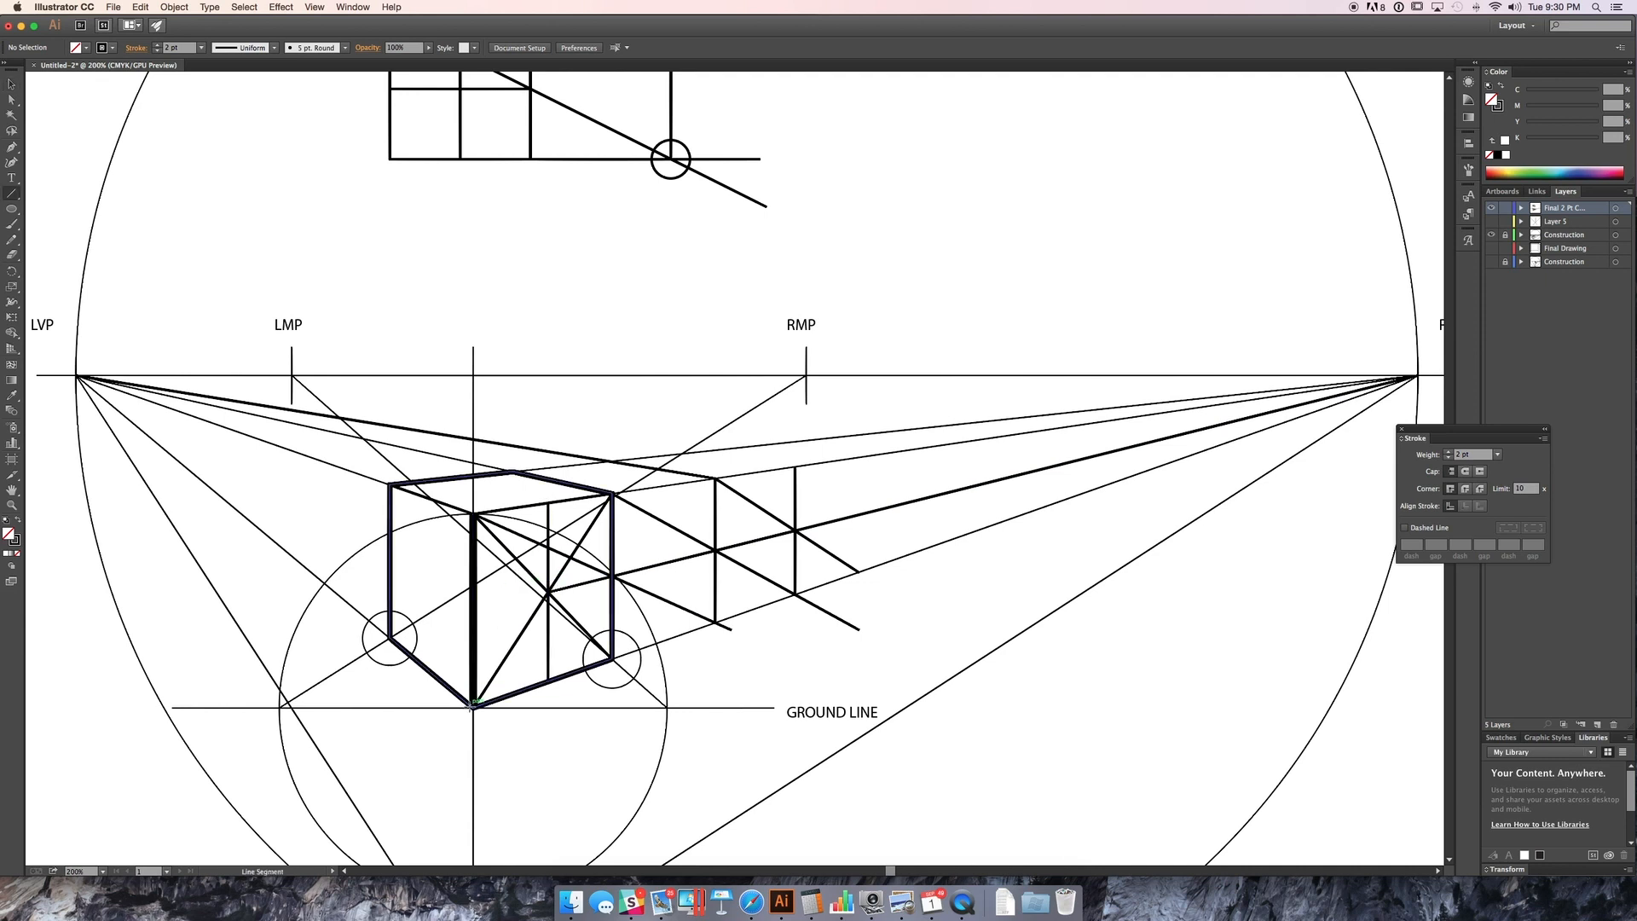
pyautogui.moveTo(473, 704); pyautogui.dragTo(548, 503)
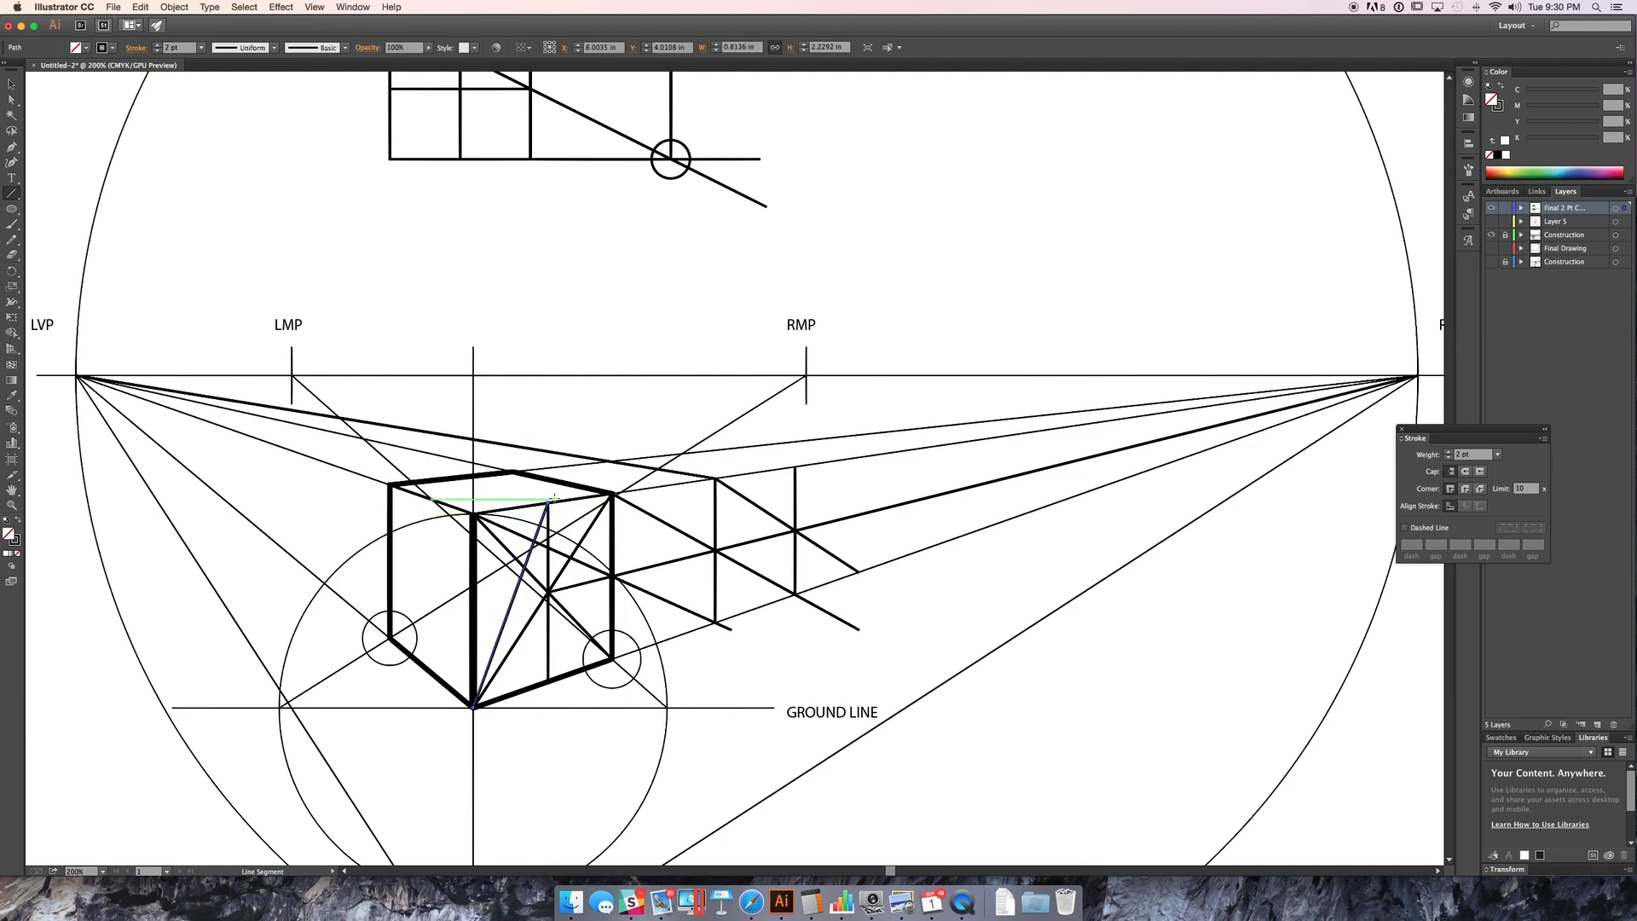
pyautogui.press('v')
pyautogui.moveTo(548, 503); pyautogui.dragTo(677, 266)
pyautogui.scroll(3, 610, 546)
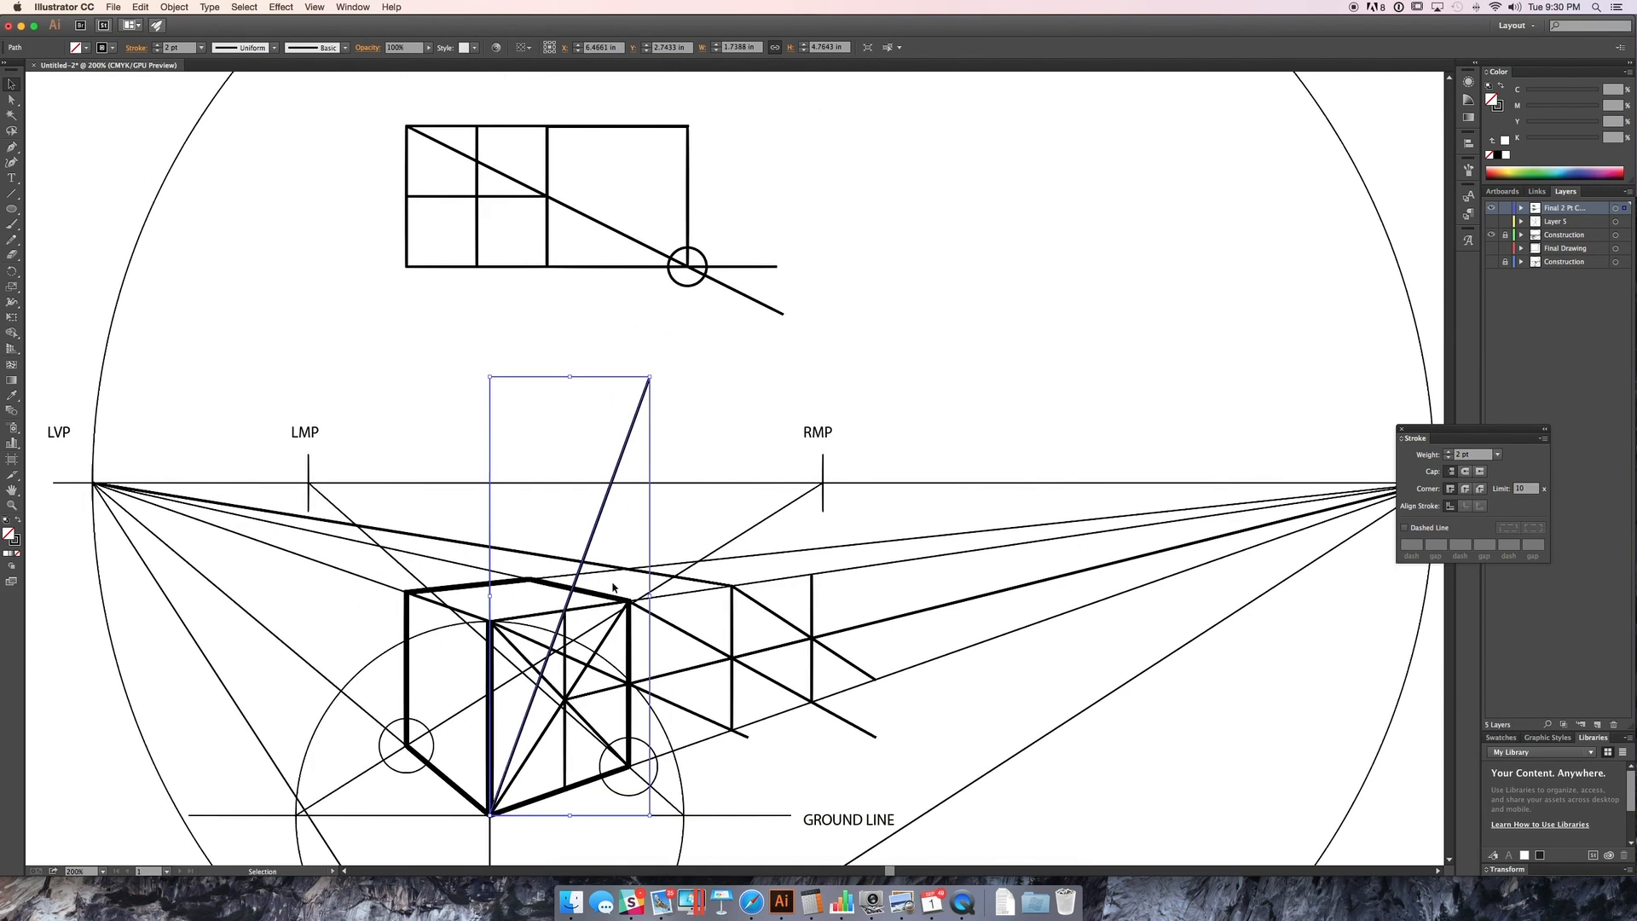
# Step: Draw a 4 pt vertical line about 3.75 in tall up from the box's bottom right corner, reaching past the upward diagonal
pyautogui.click(631, 629)
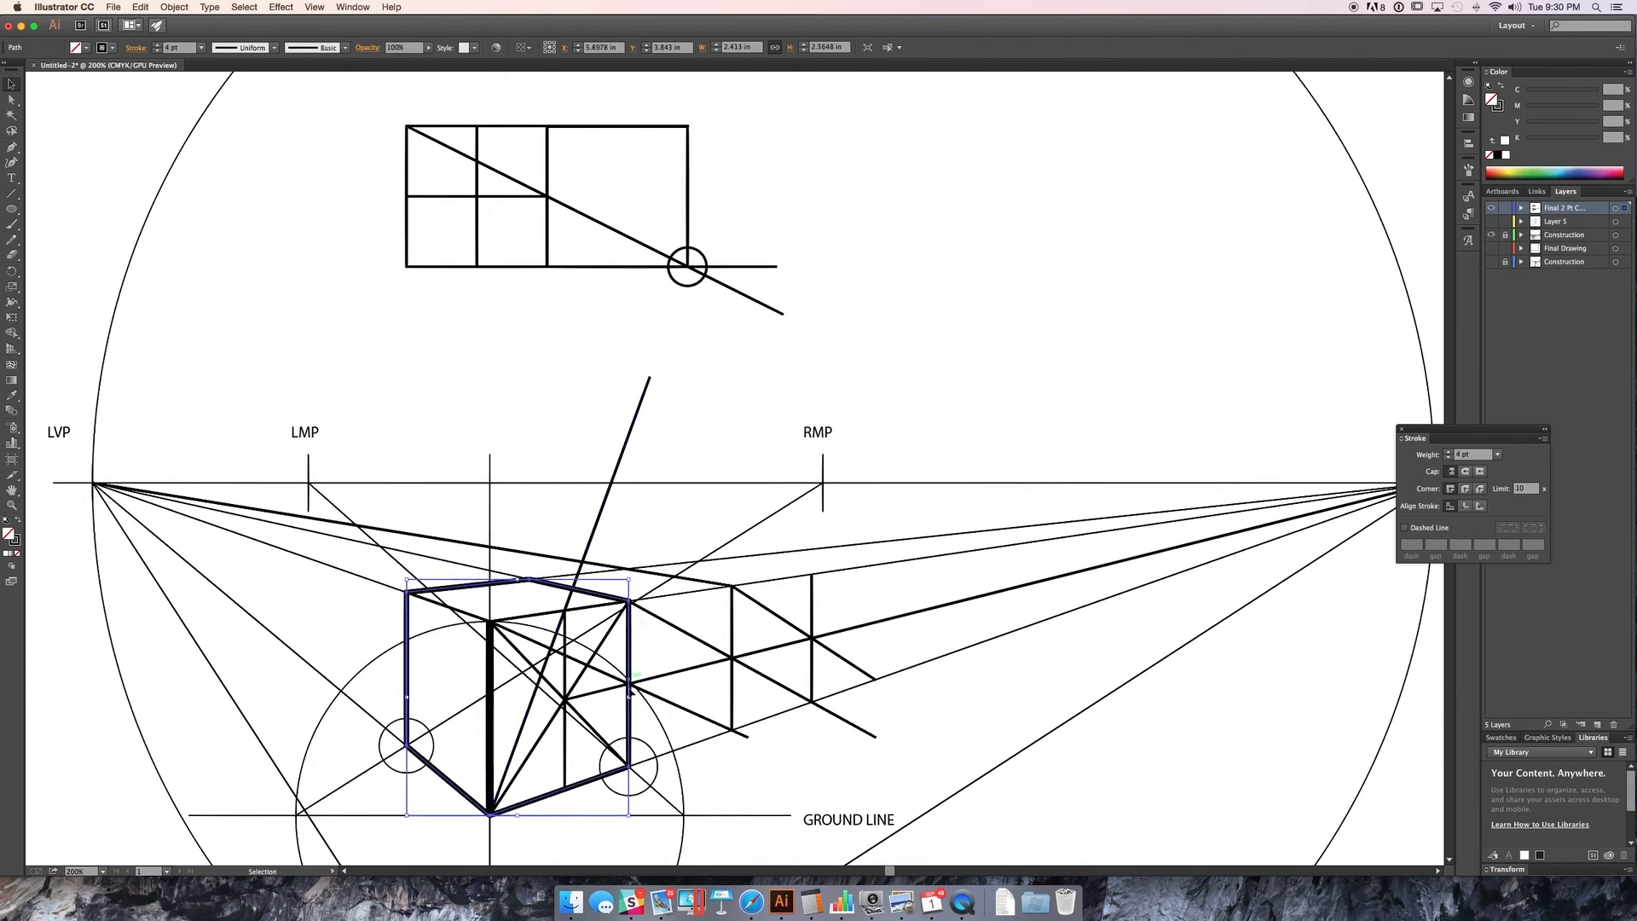
pyautogui.press('\\')
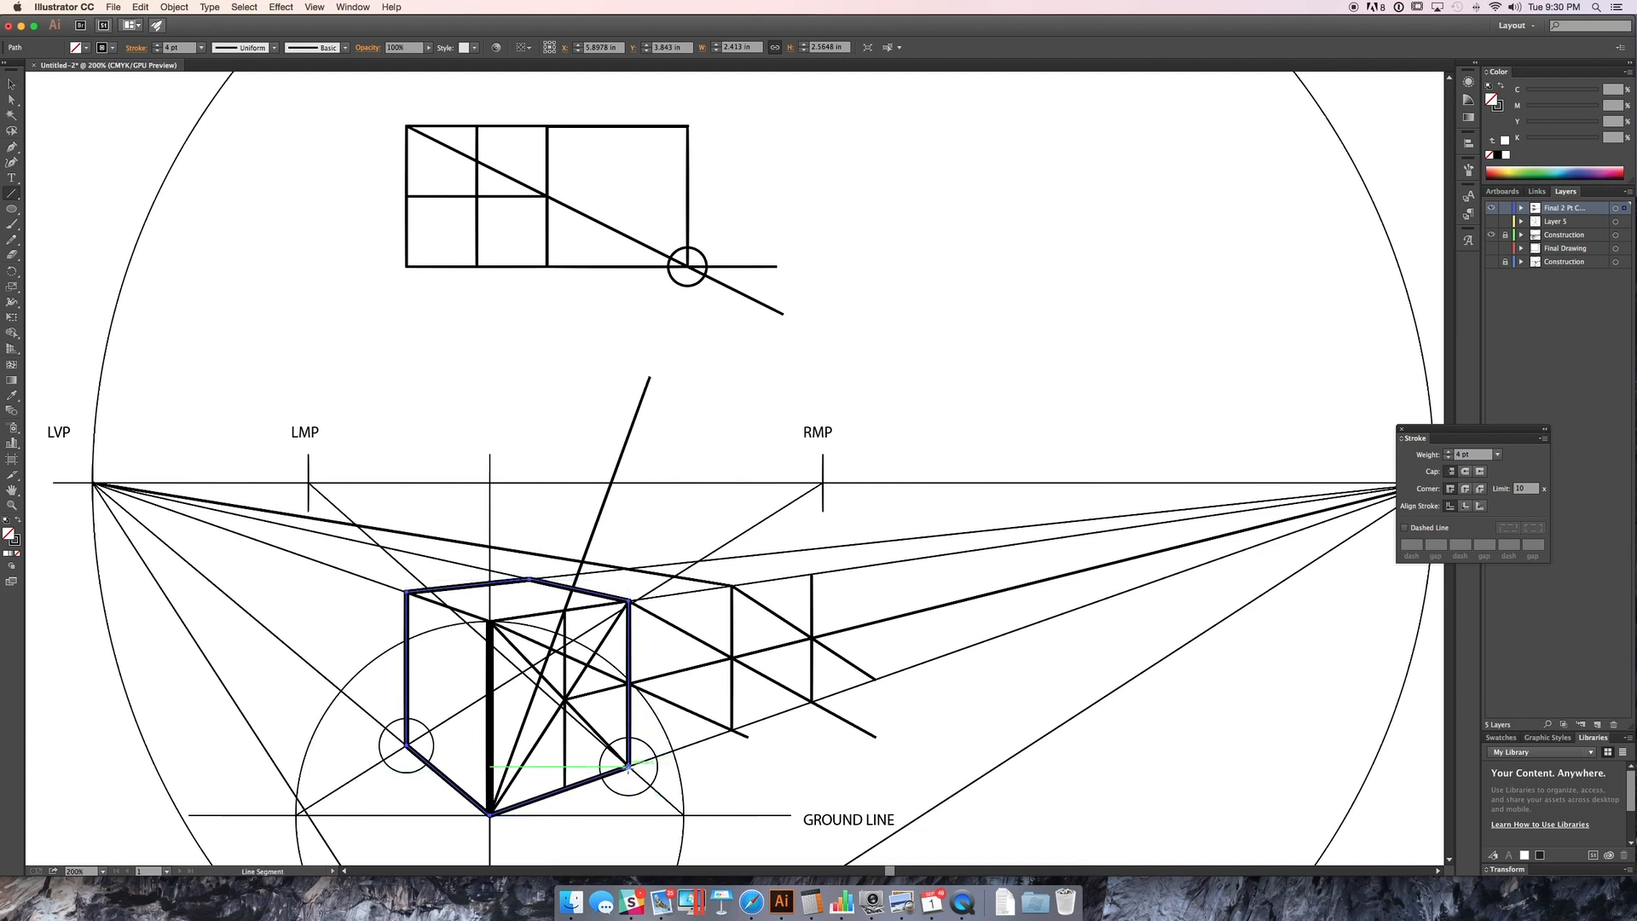
pyautogui.moveTo(630, 765); pyautogui.dragTo(515, 460)
pyautogui.press('space')
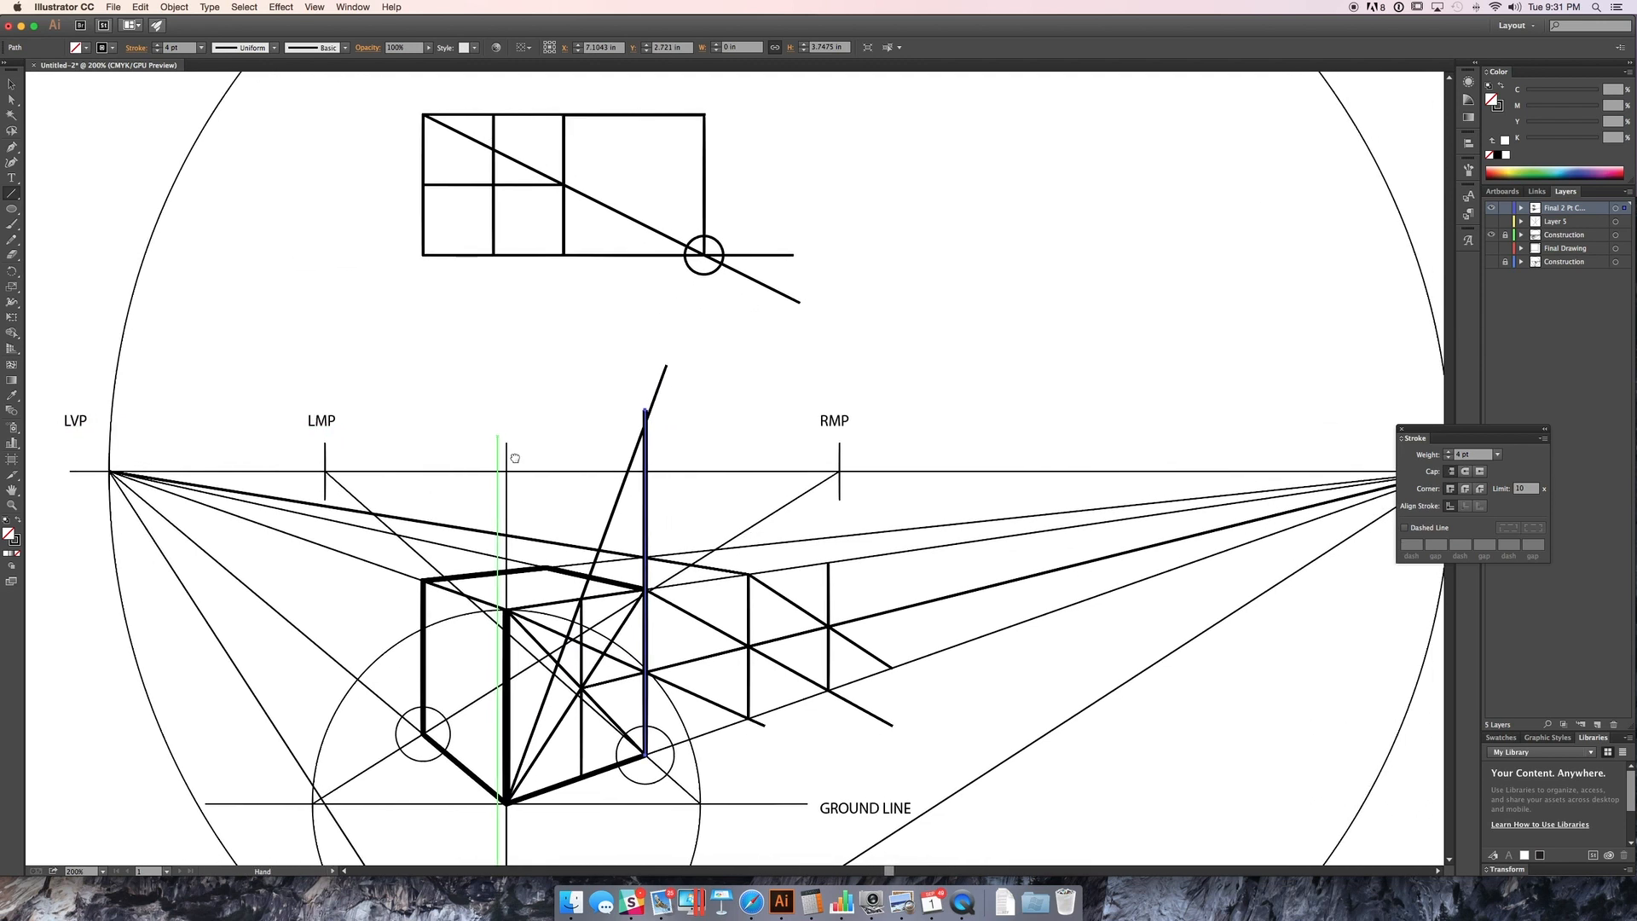
pyautogui.moveTo(628, 456)
pyautogui.mouseDown()
pyautogui.moveTo(555, 485)
pyautogui.moveTo(594, 559)
pyautogui.mouseUp()
pyautogui.press('space')
pyautogui.press('a')
pyautogui.click(476, 539)
# Step: In outline view, draw a line from the crossing of the upward diagonal and tall vertical to RVP, extended back past the box's front edge
pyautogui.press('\\')
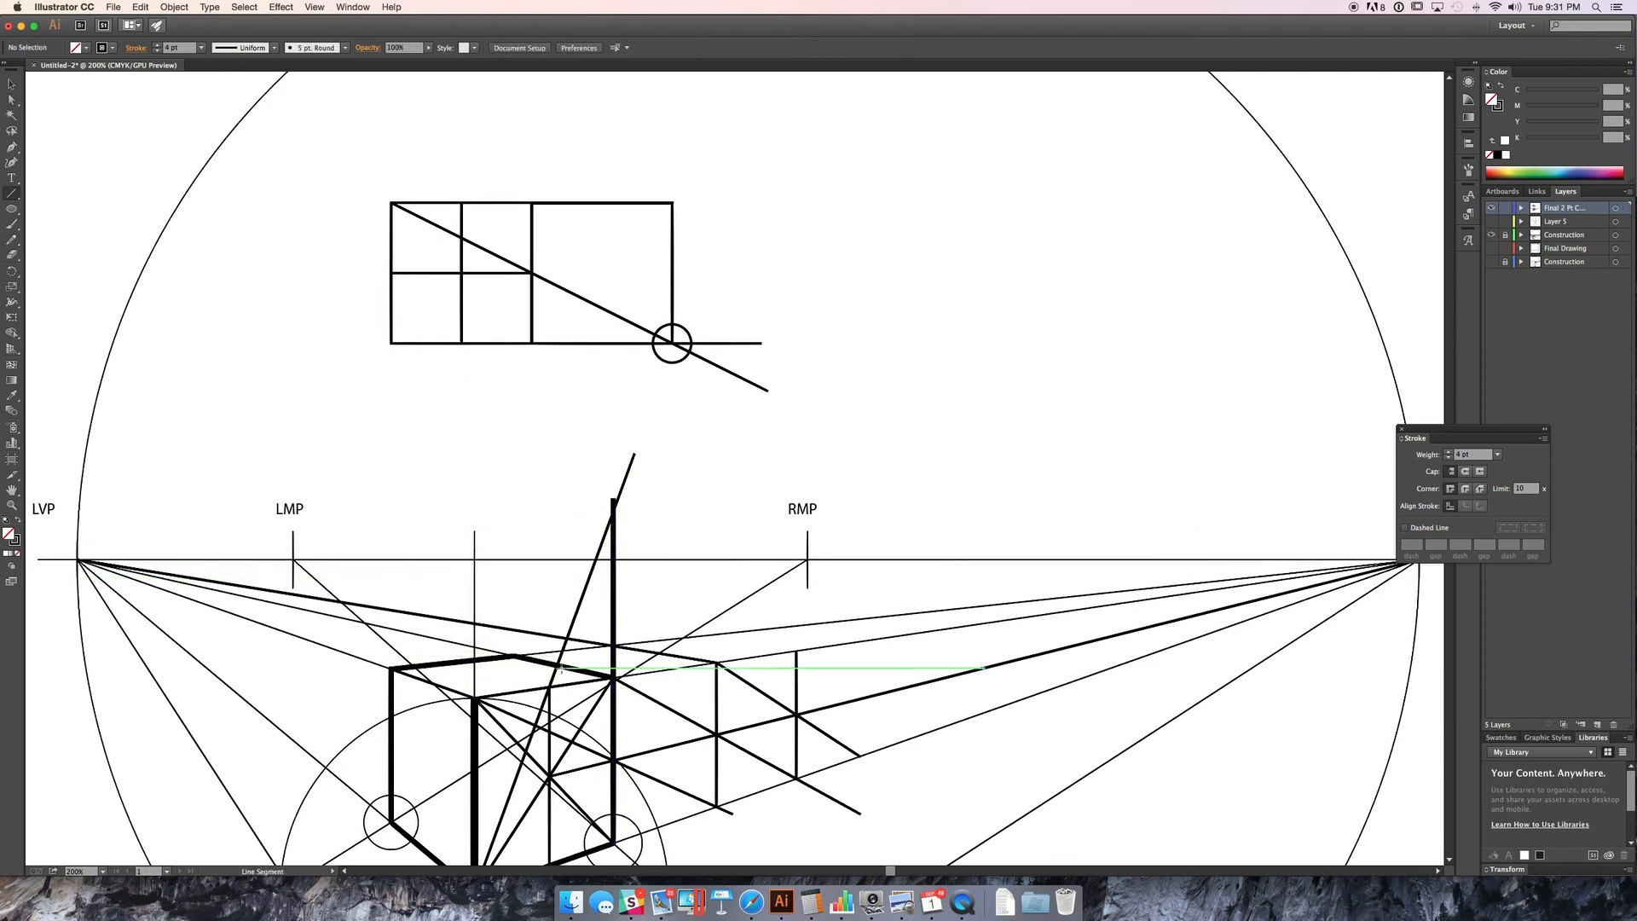
pyautogui.press('space')
pyautogui.moveTo(632, 512); pyautogui.dragTo(1238, 570)
pyautogui.press('super+y')
pyautogui.hscroll(-6, 555, 478)
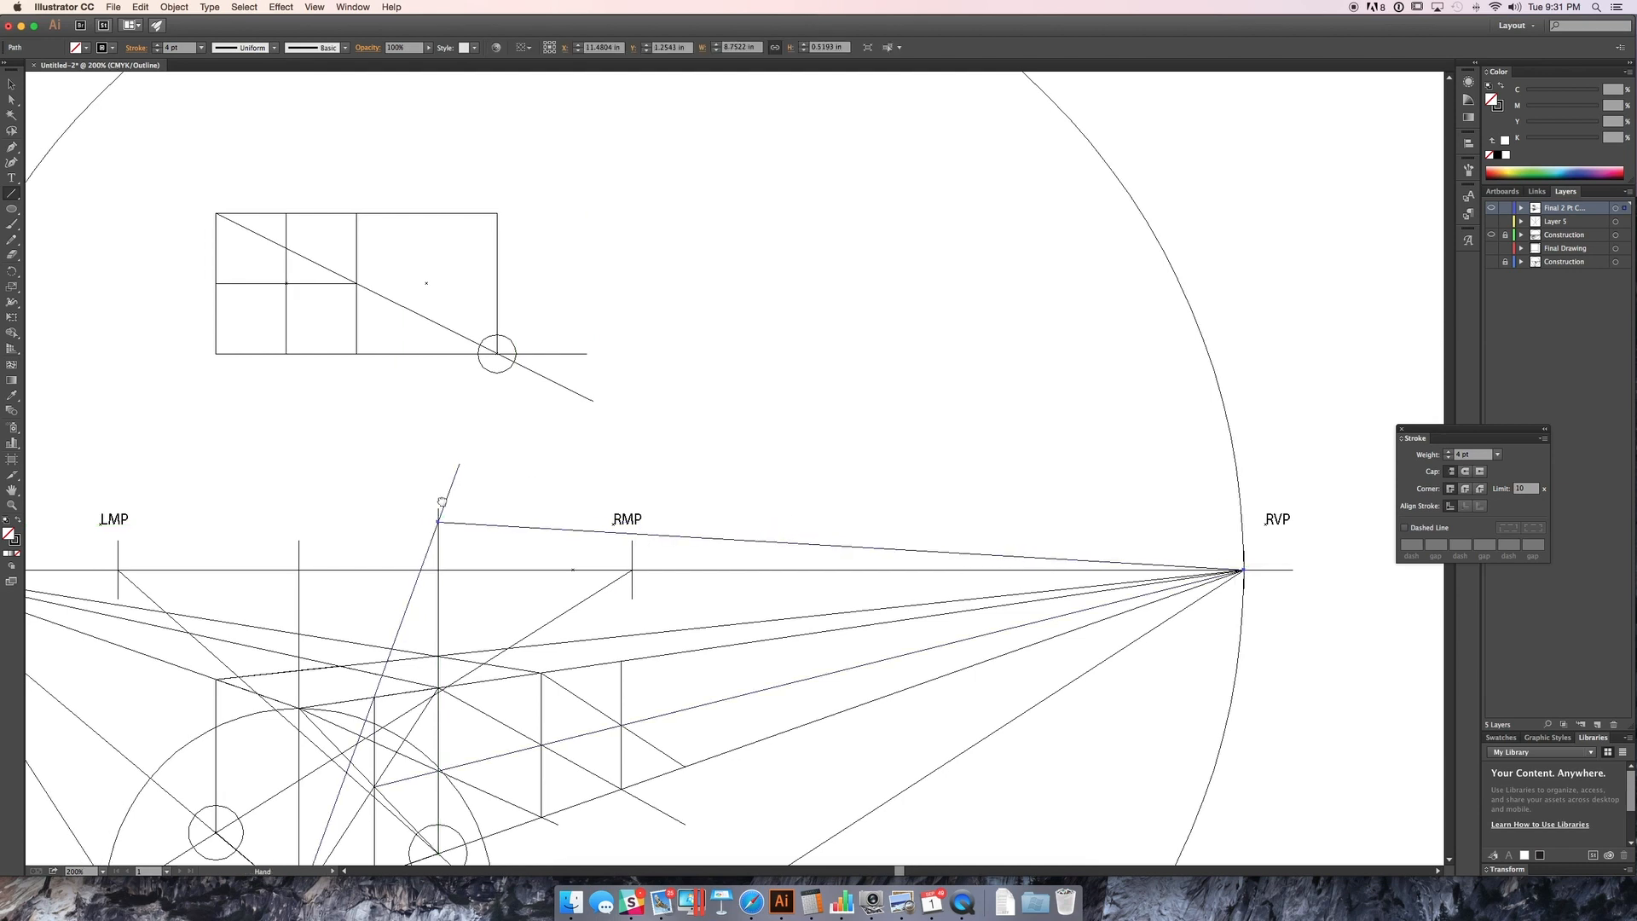
pyautogui.press('v')
pyautogui.moveTo(728, 487); pyautogui.dragTo(512, 456)
pyautogui.click(615, 590)
# Step: Draw a vertical about 2.4 in long up from the box's front top corner, past the new receding line, and return to the normal preview
pyautogui.press('\\')
pyautogui.moveTo(588, 674); pyautogui.dragTo(587, 451)
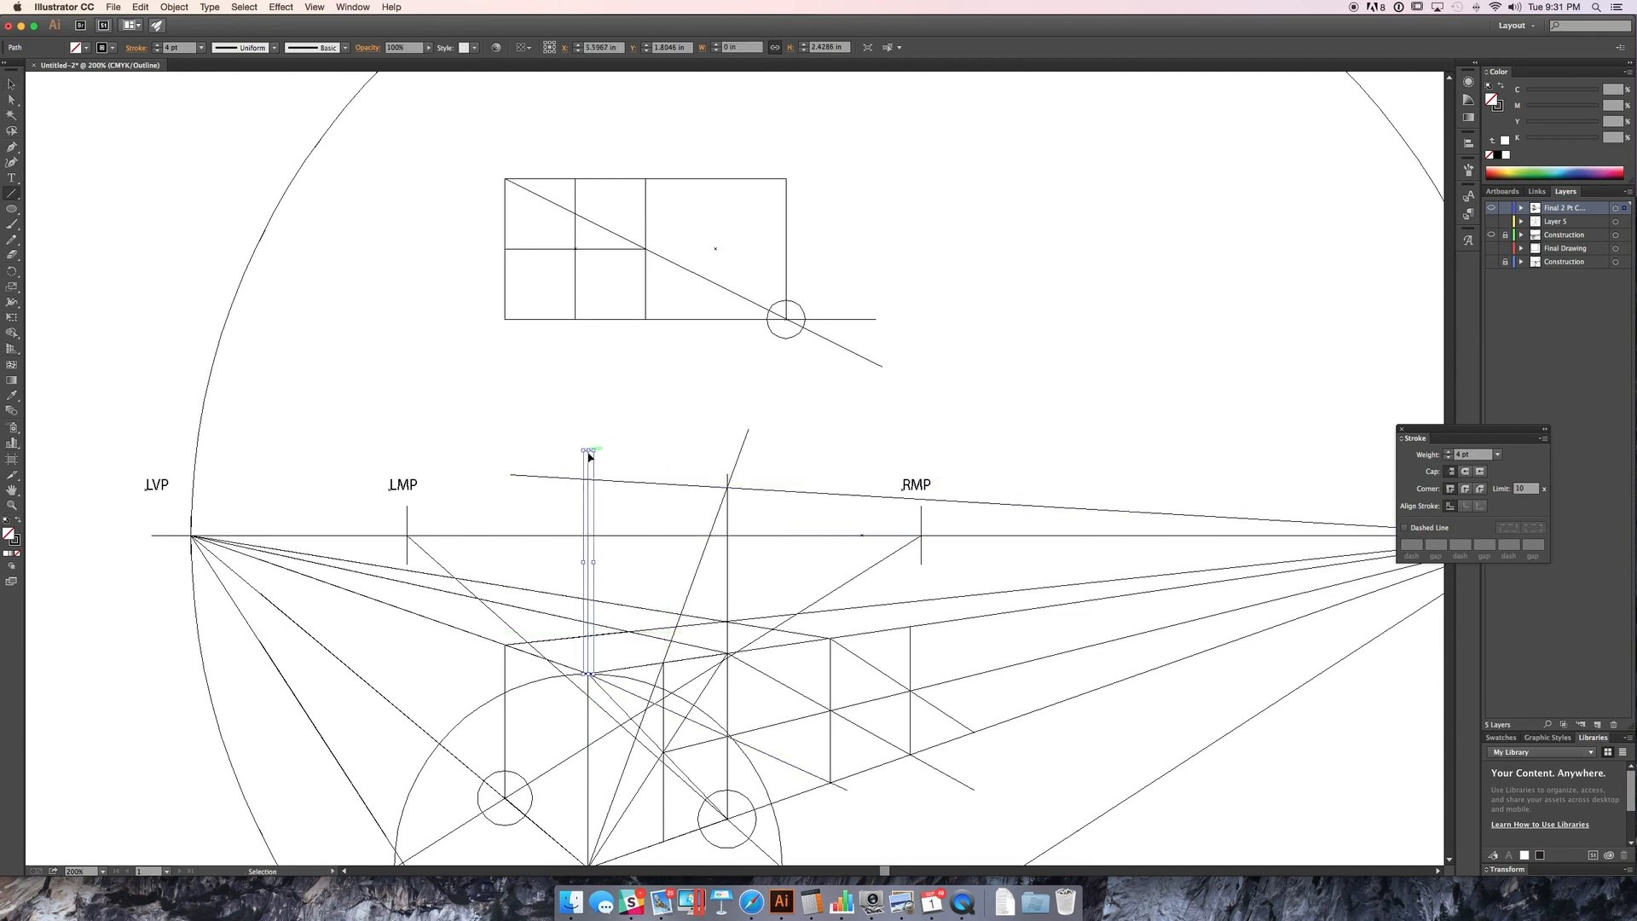
pyautogui.hotkey('ctrl', 'y')
pyautogui.press('v')
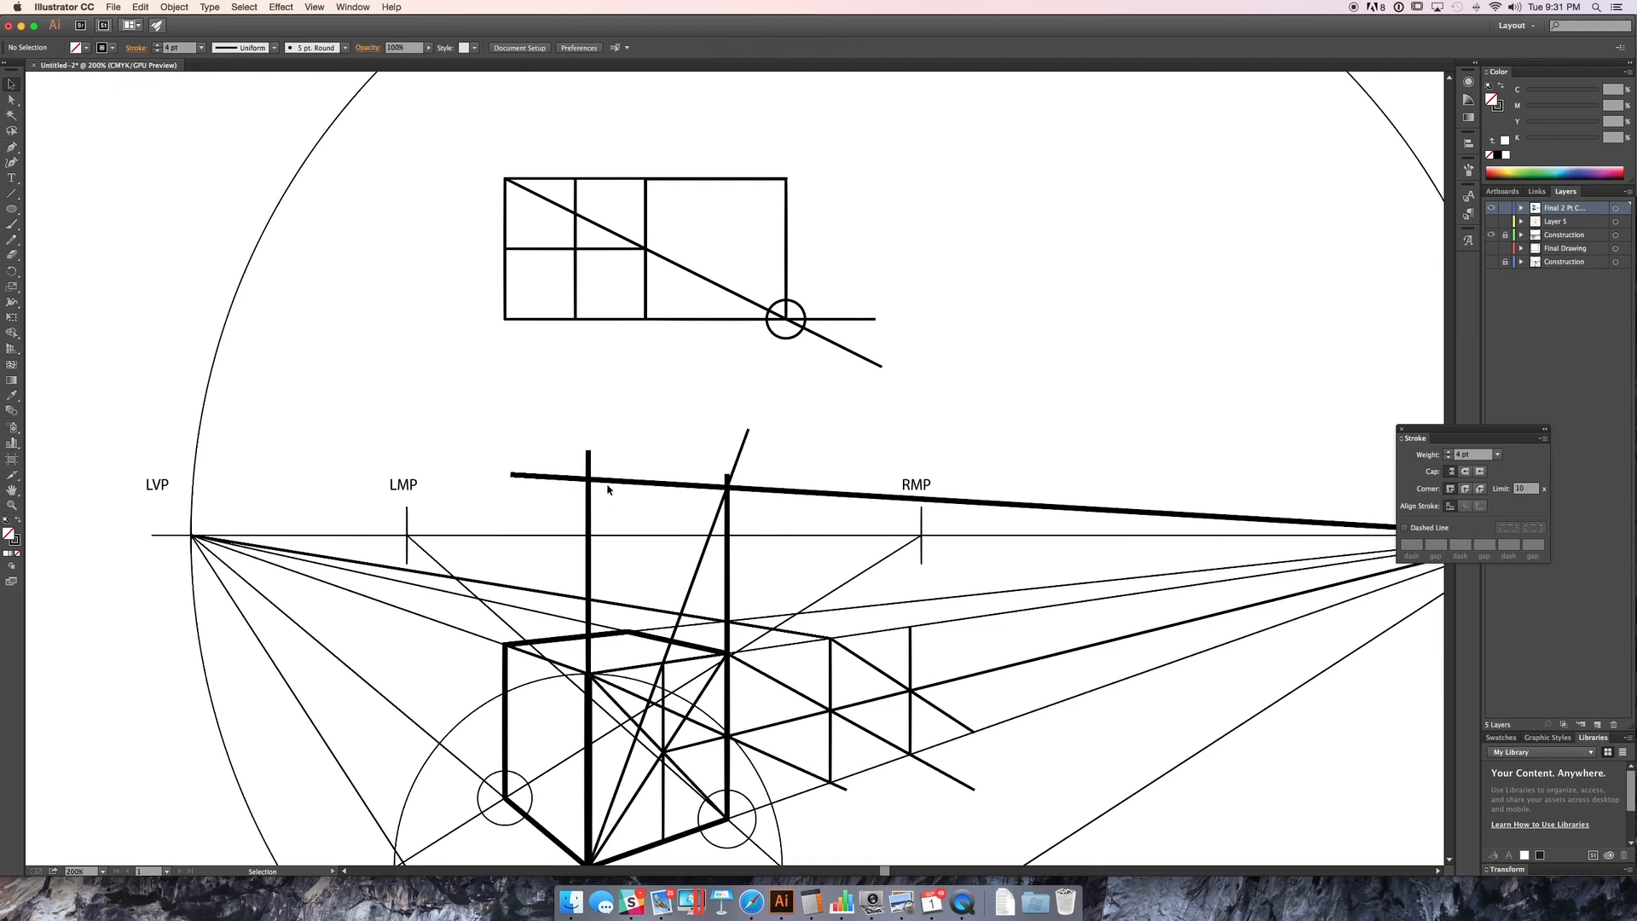
pyautogui.moveTo(631, 590); pyautogui.dragTo(701, 500)
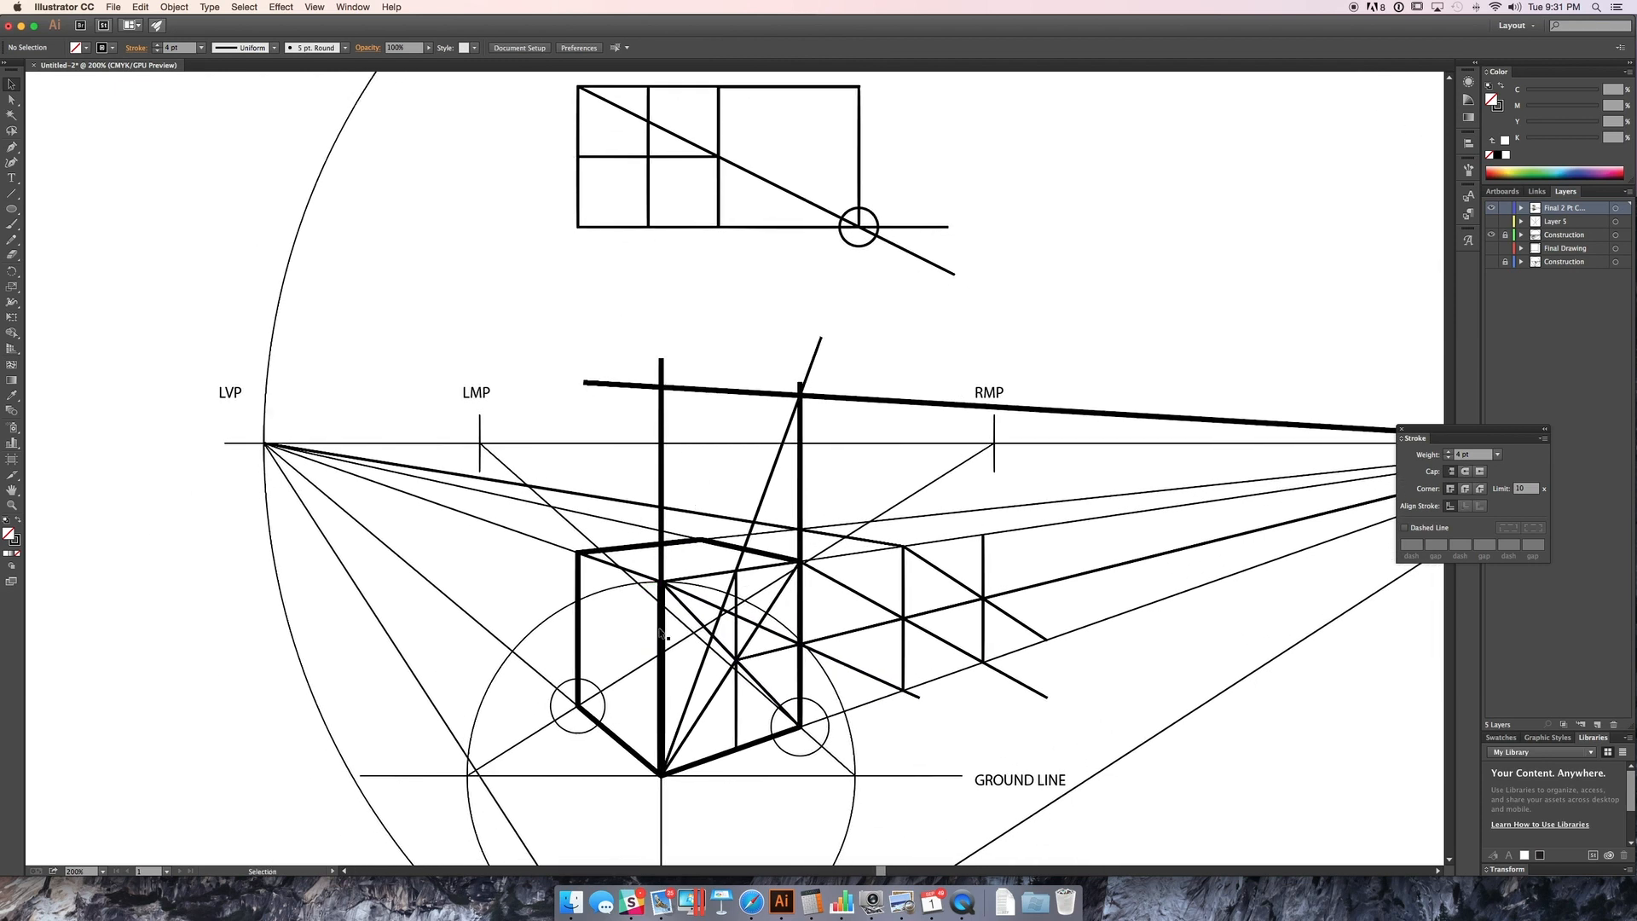
pyautogui.moveTo(632, 571); pyautogui.dragTo(574, 508)
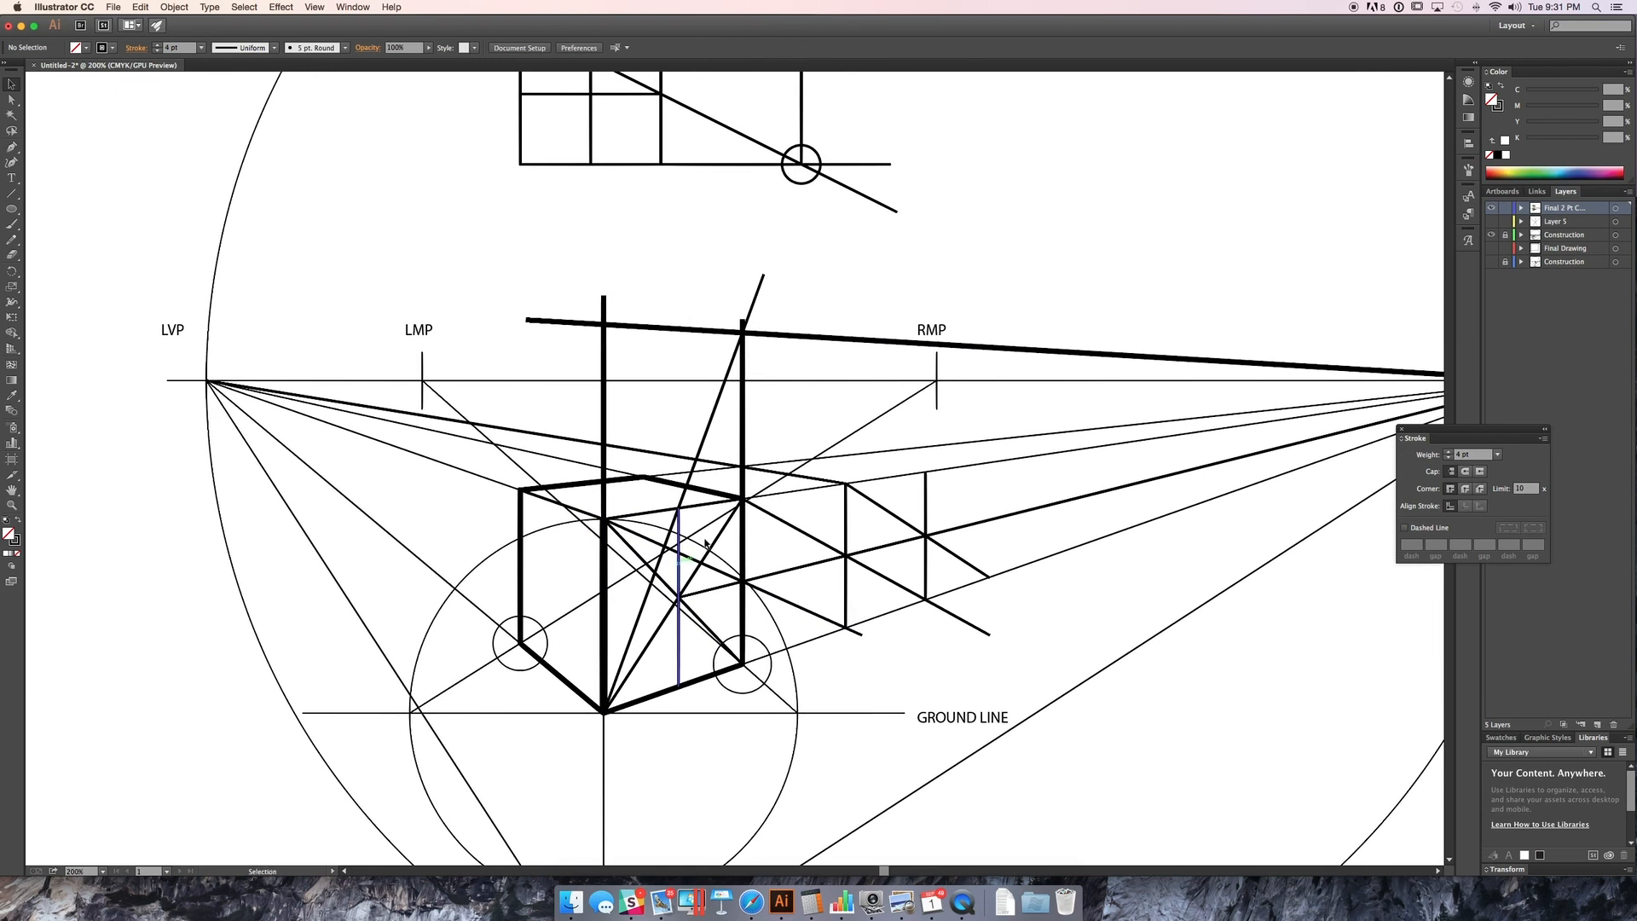
pyautogui.moveTo(764, 442); pyautogui.dragTo(709, 401)
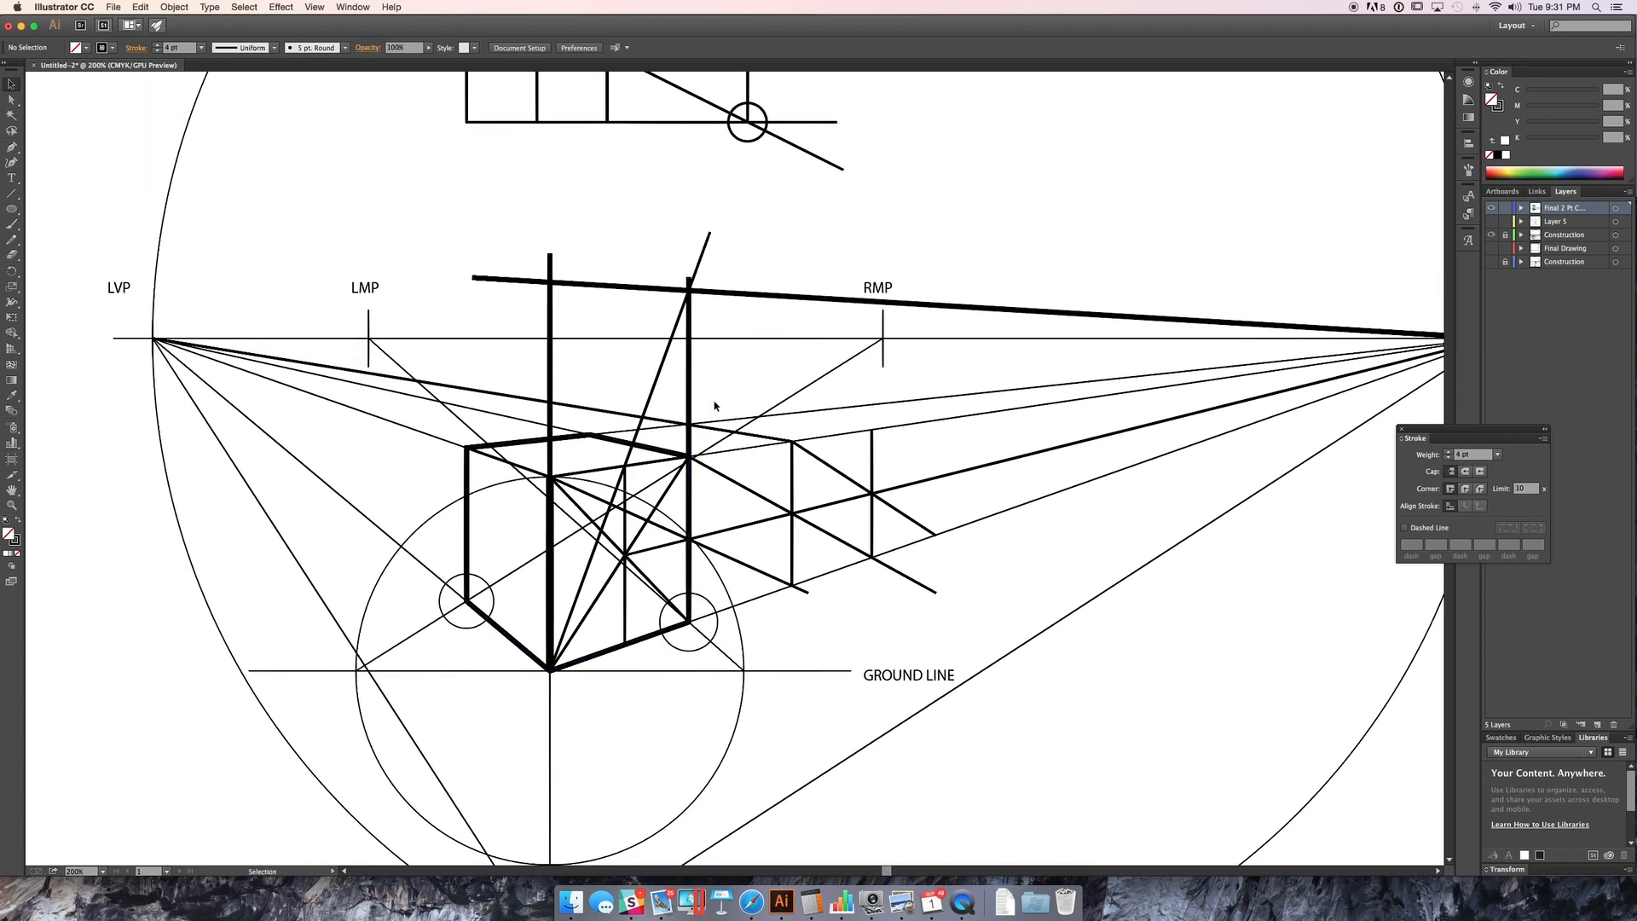